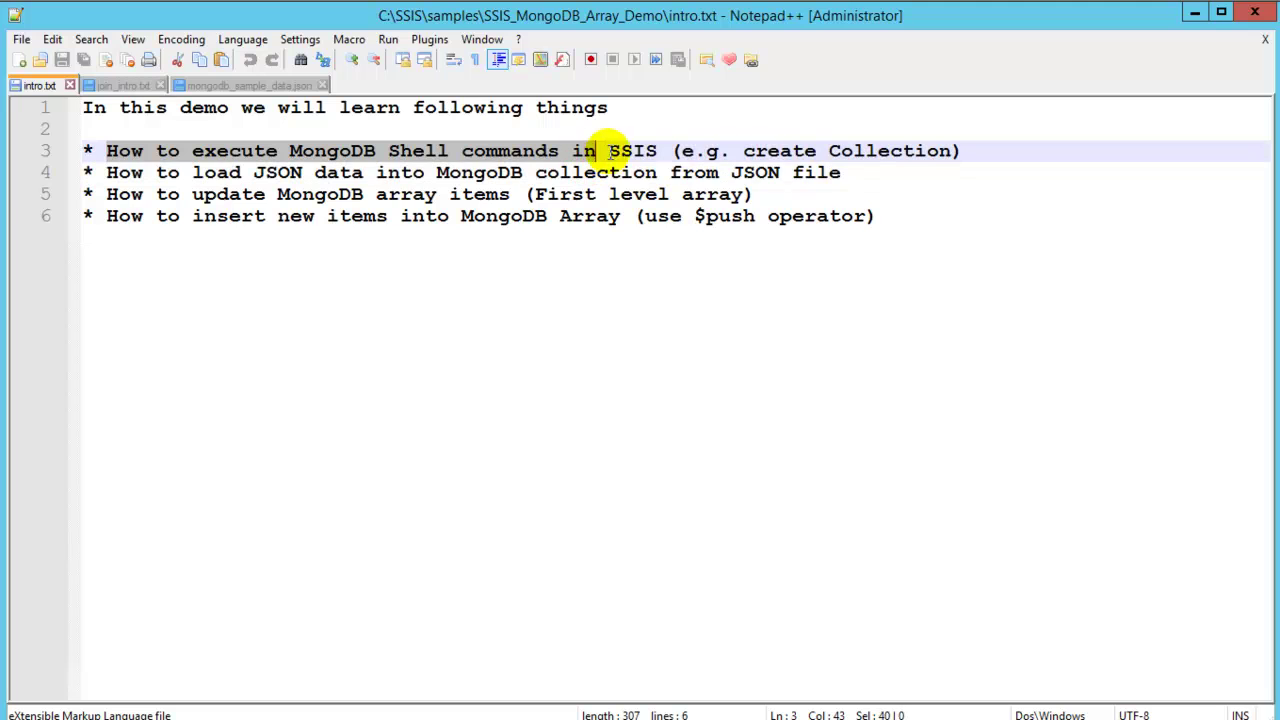
Review the intro topics and the first record with orders in mongodb_sample_data.json.
drag(107, 172, 866, 171)
drag(108, 194, 785, 194)
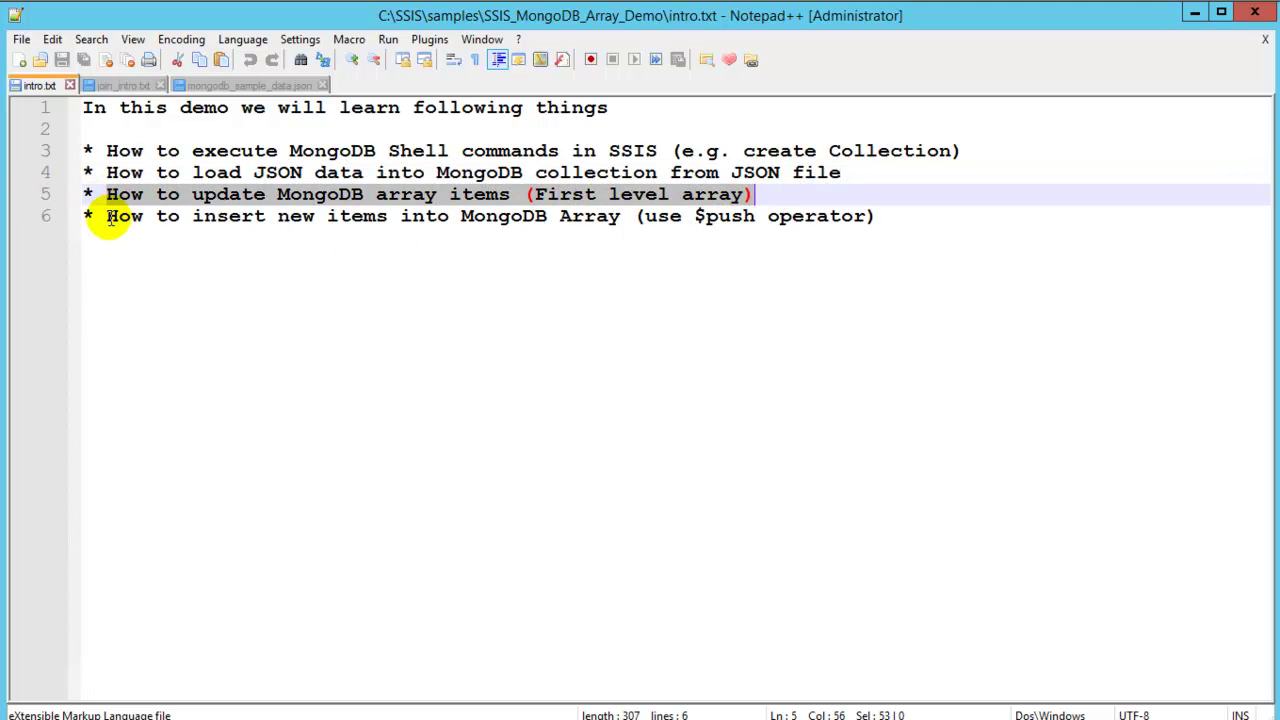
drag(106, 216, 889, 222)
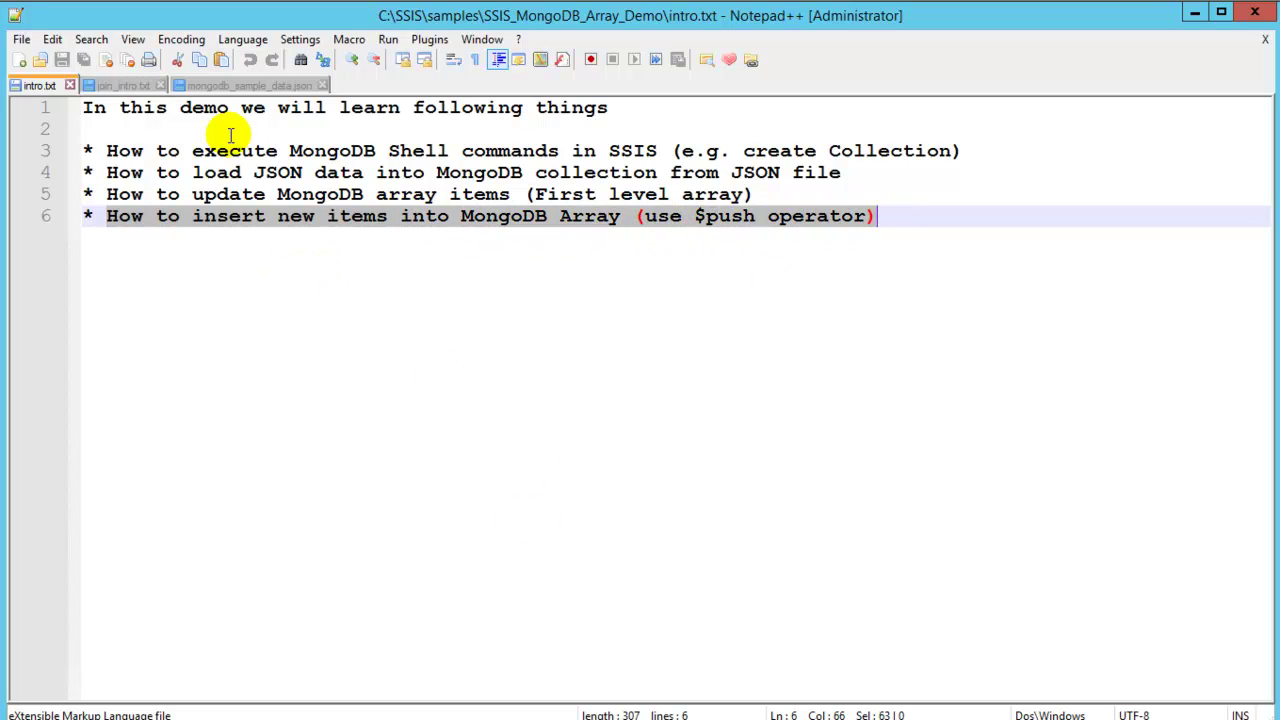
click(240, 86)
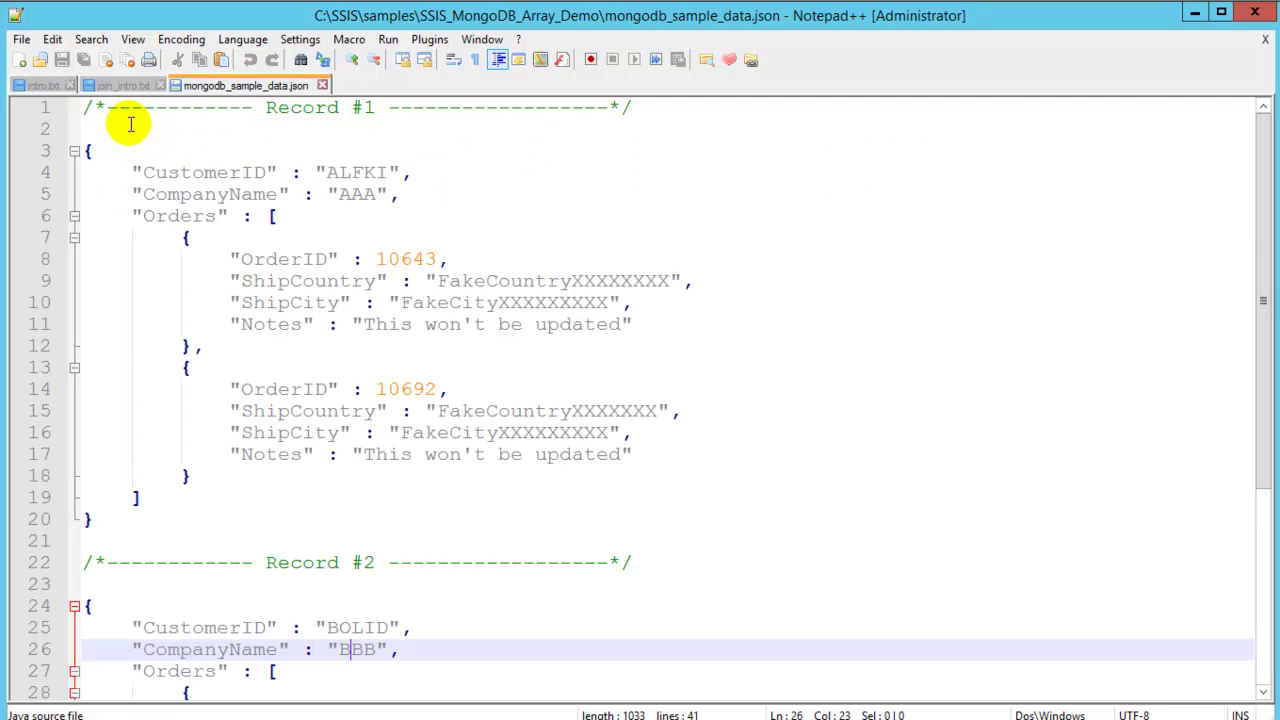
drag(84, 128, 222, 540)
click(38, 85)
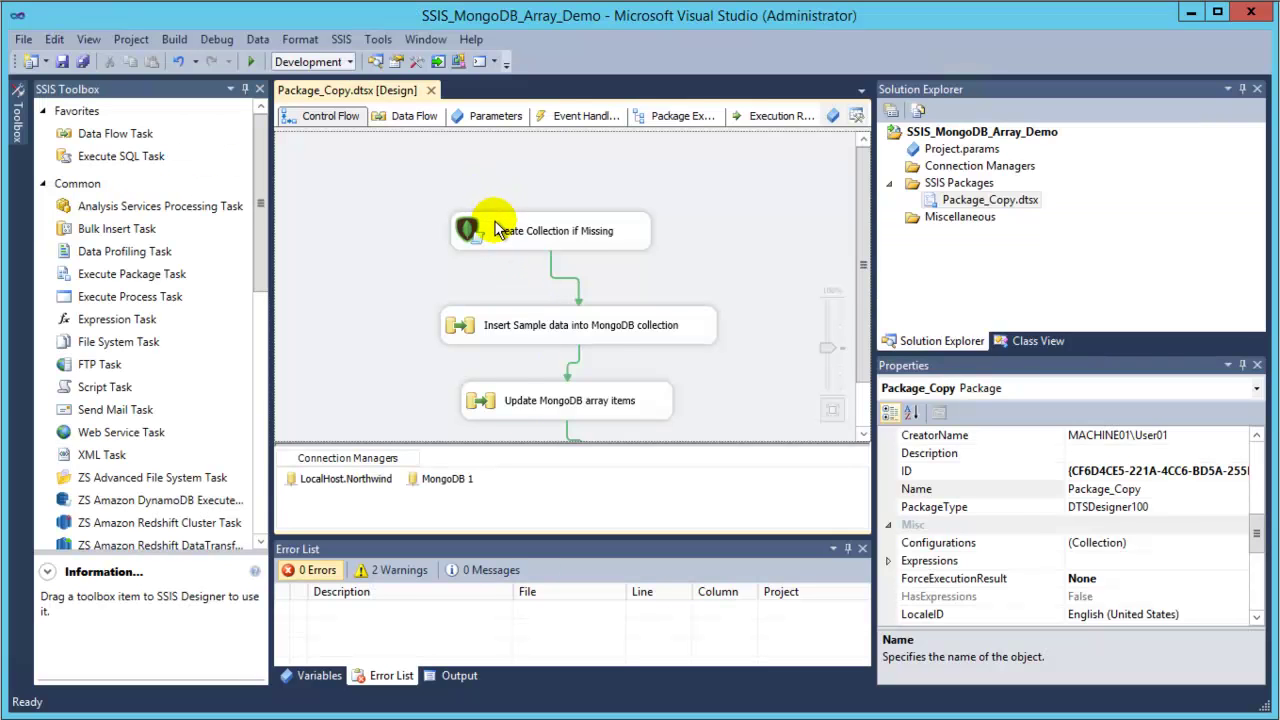
Review the existing package's four MongoDB tasks, enlarging the design area to see them all.
click(495, 226)
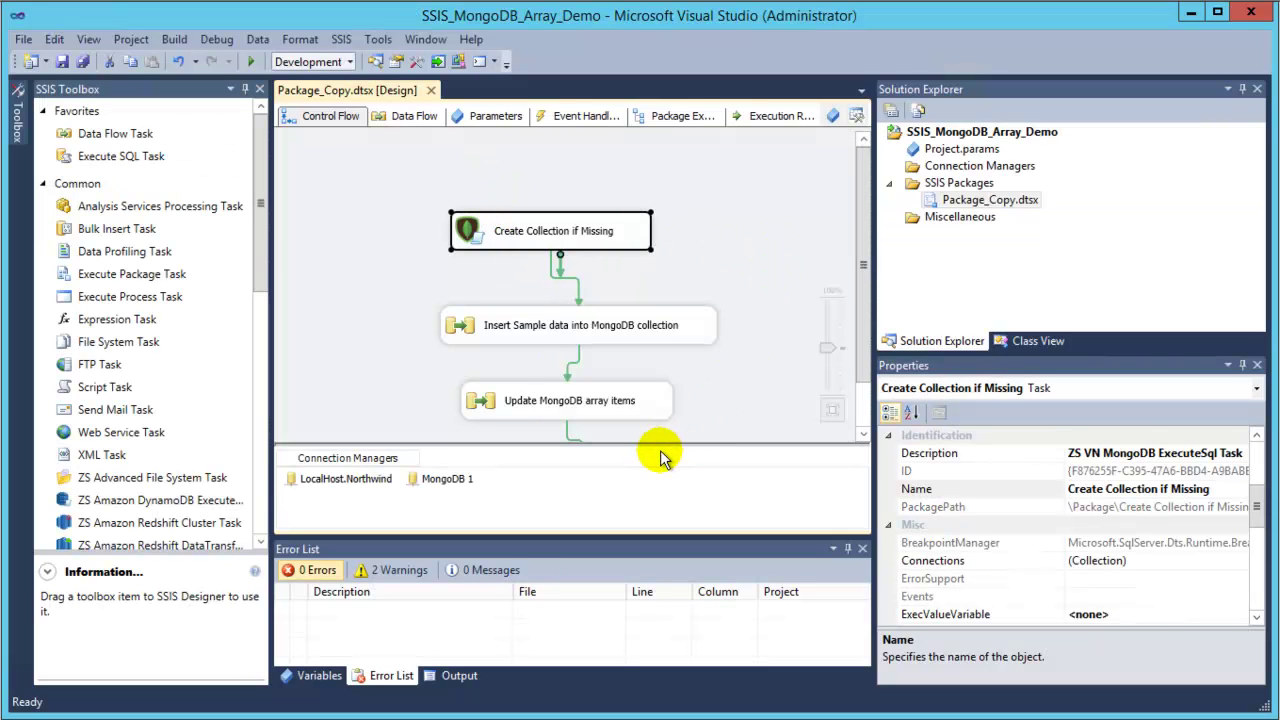
drag(655, 446, 651, 506)
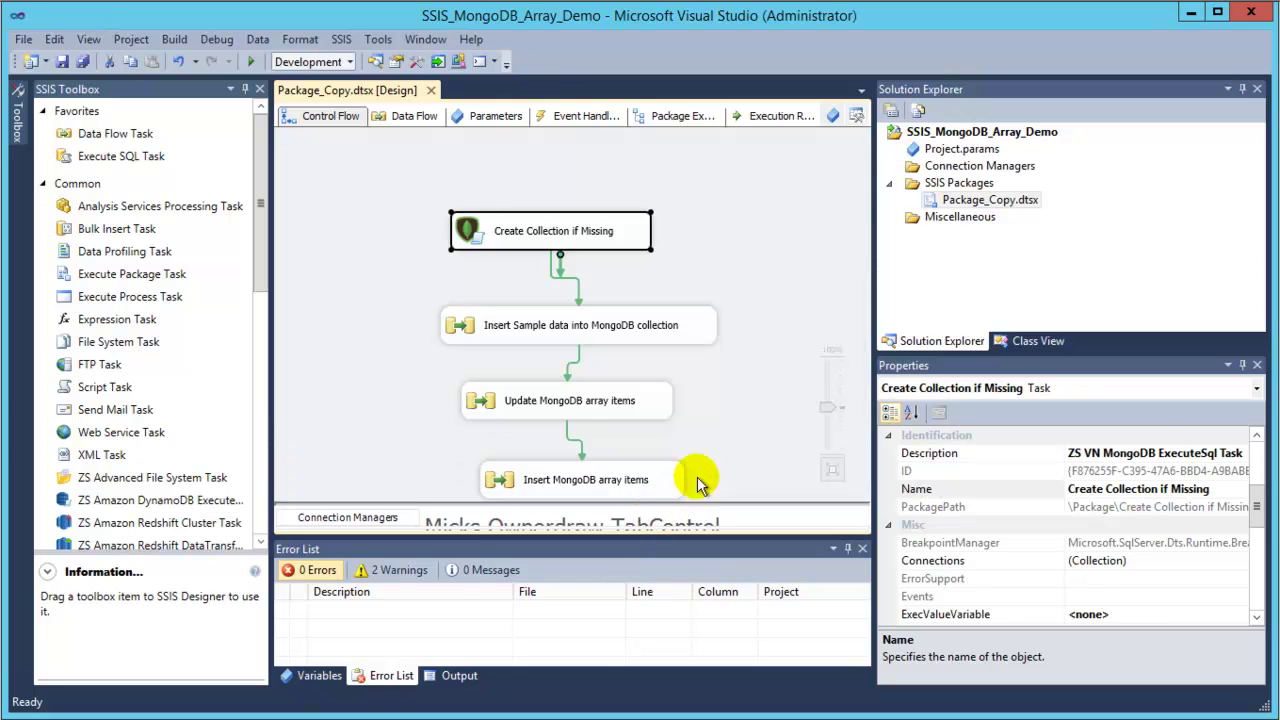
click(548, 333)
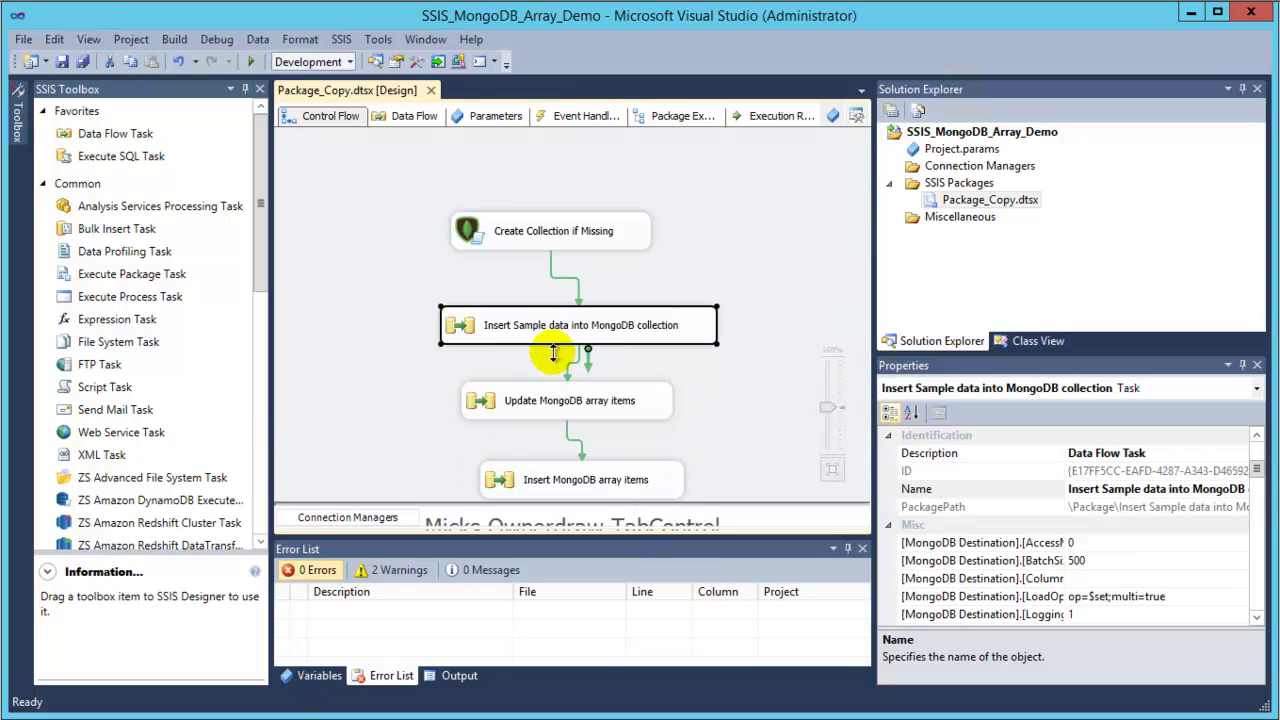
click(555, 405)
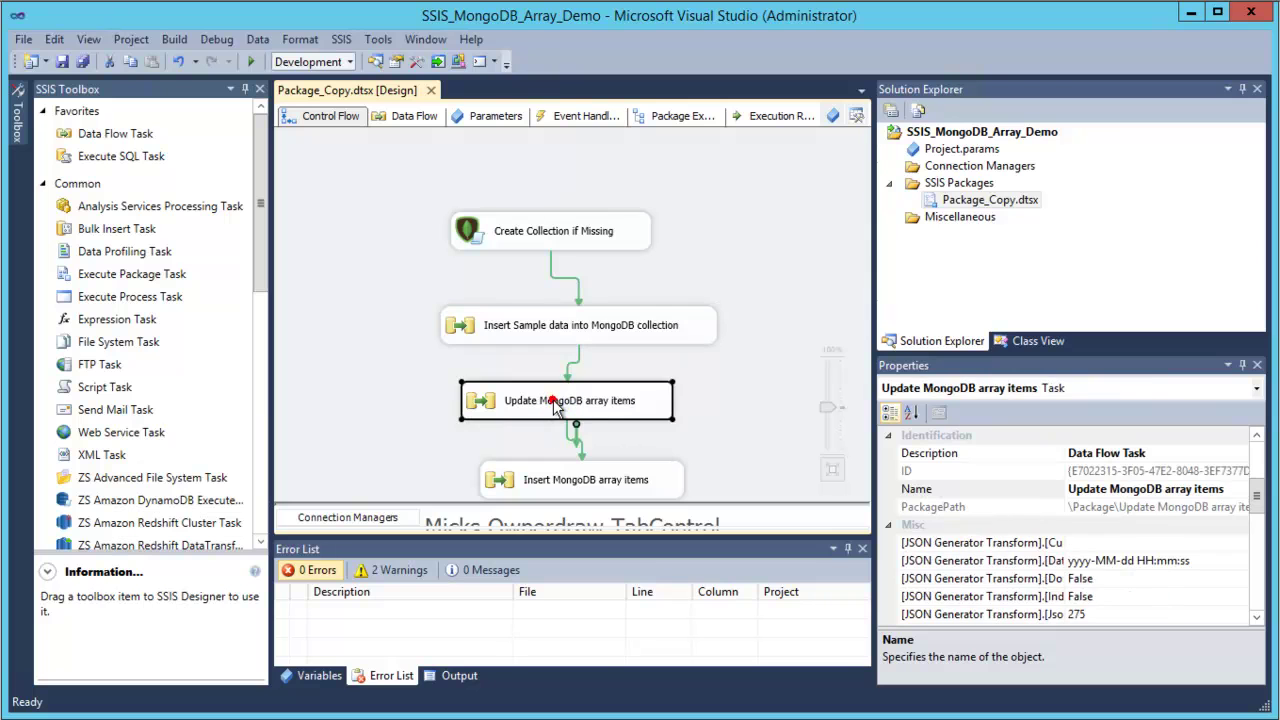
click(533, 478)
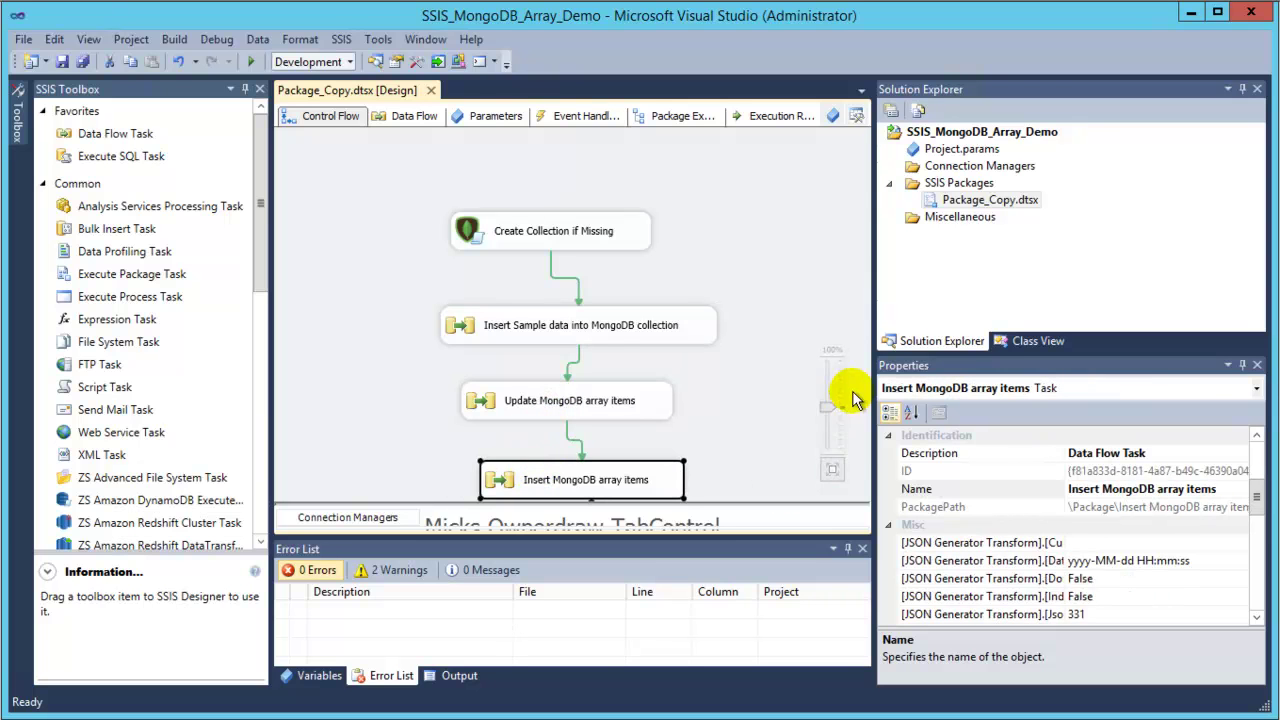
Add a new SSIS package, Package2.dtsx, under SSIS Packages and open it.
right_click(948, 184)
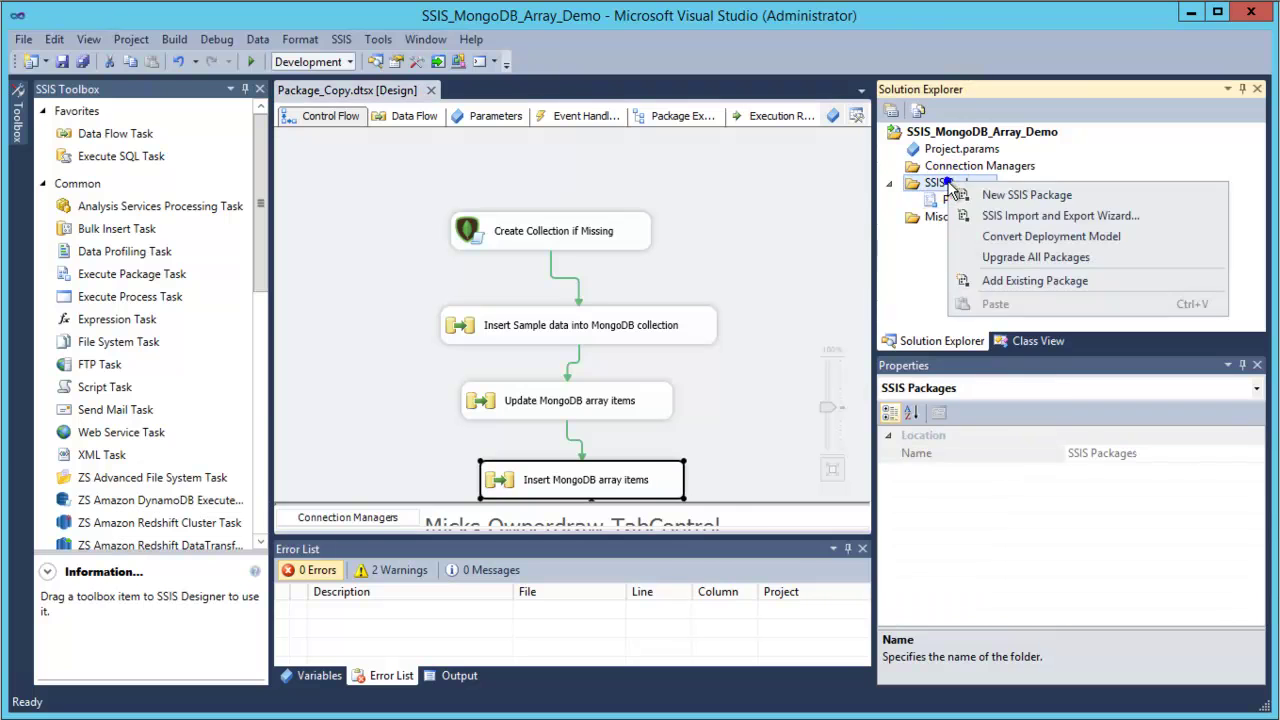
click(1005, 196)
click(972, 216)
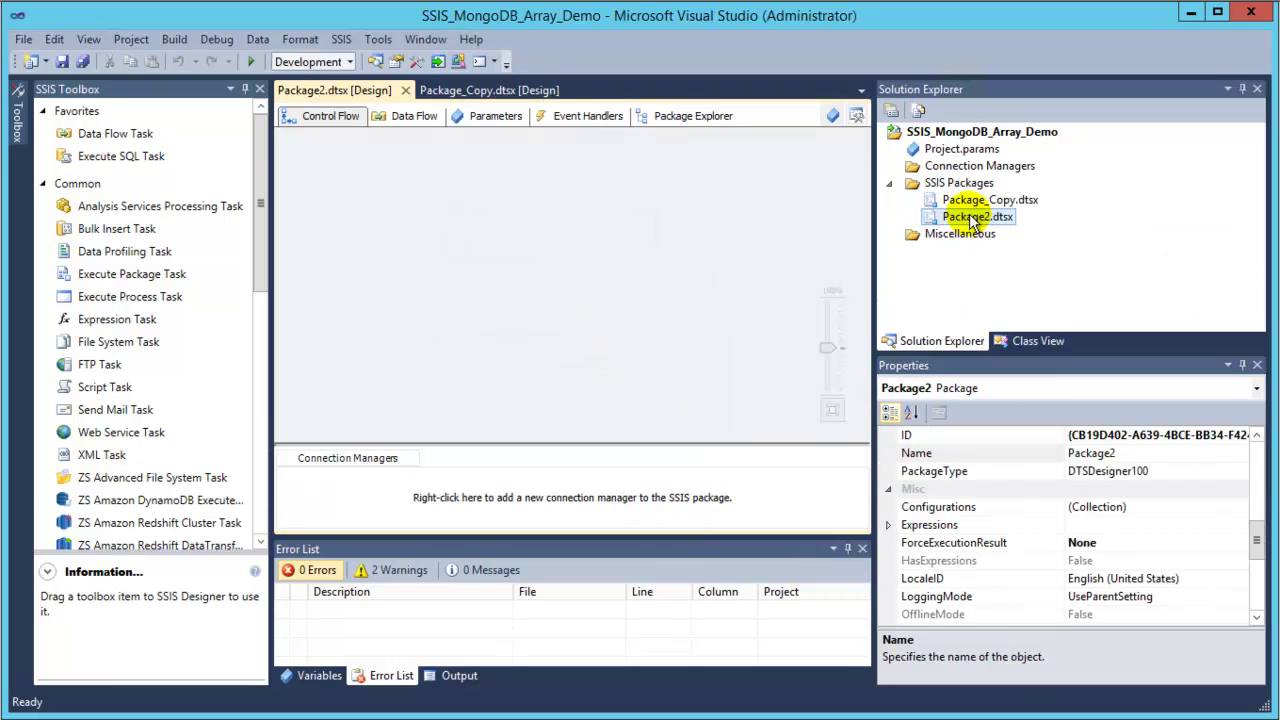
Place a ZS MongoDB ExecuteSql Task on the control flow named 'Create Collection If not found'.
drag(262, 243, 274, 406)
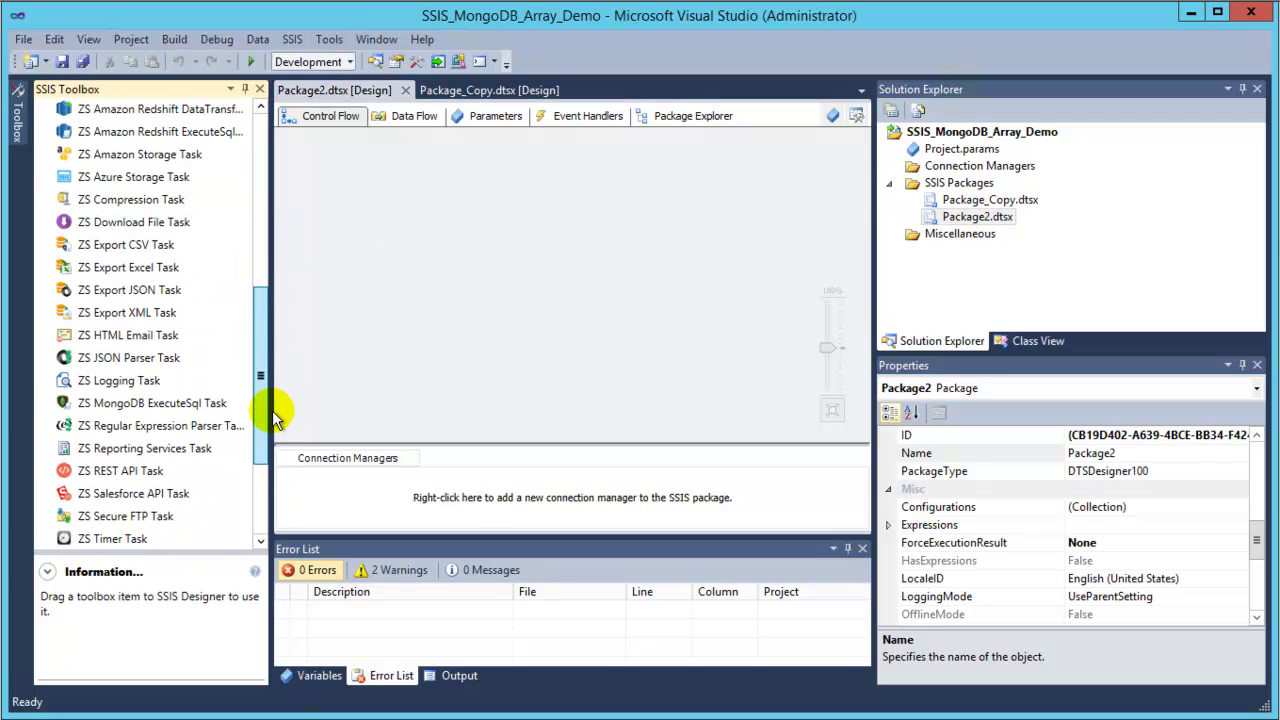
click(155, 405)
drag(333, 376, 454, 272)
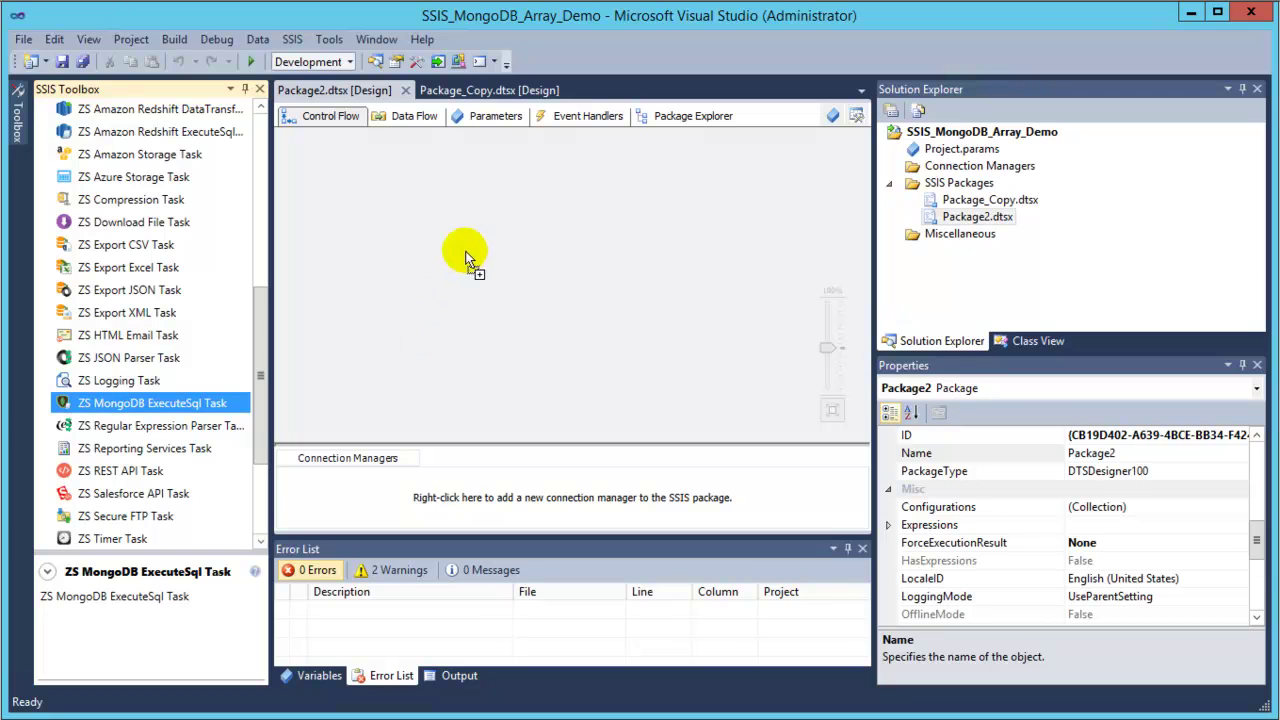
drag(489, 211, 490, 175)
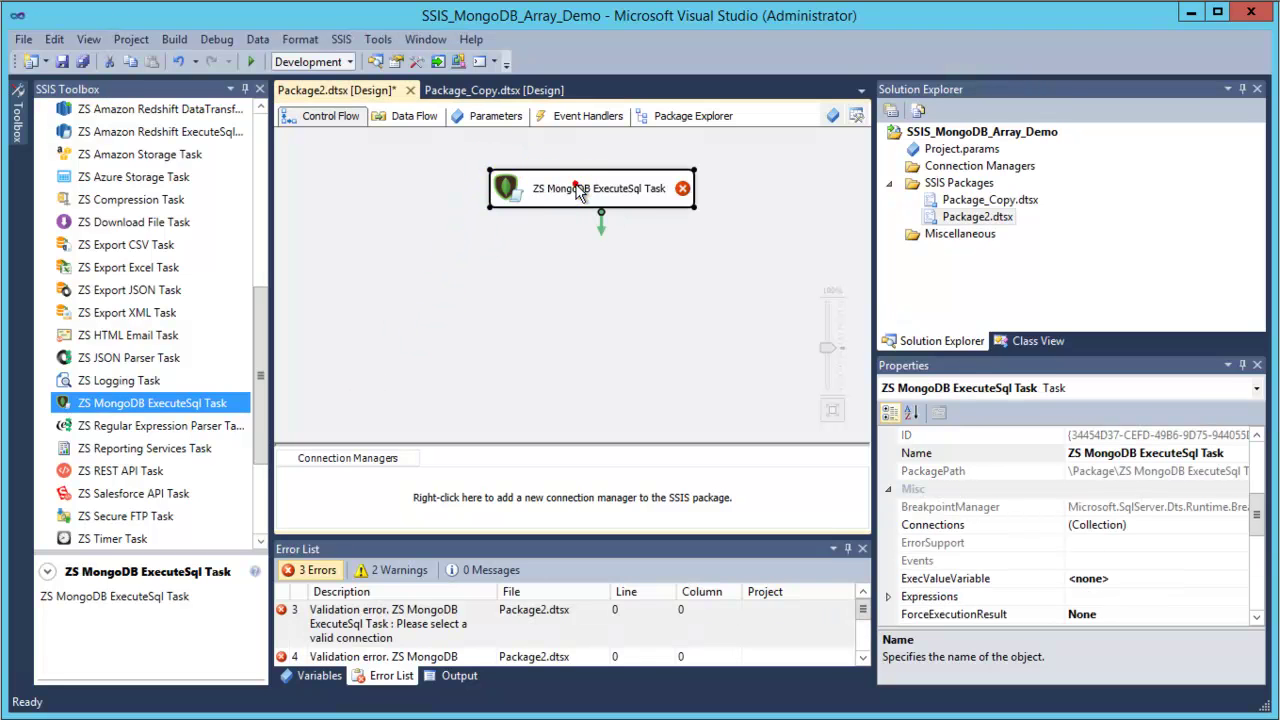
text(Cre)
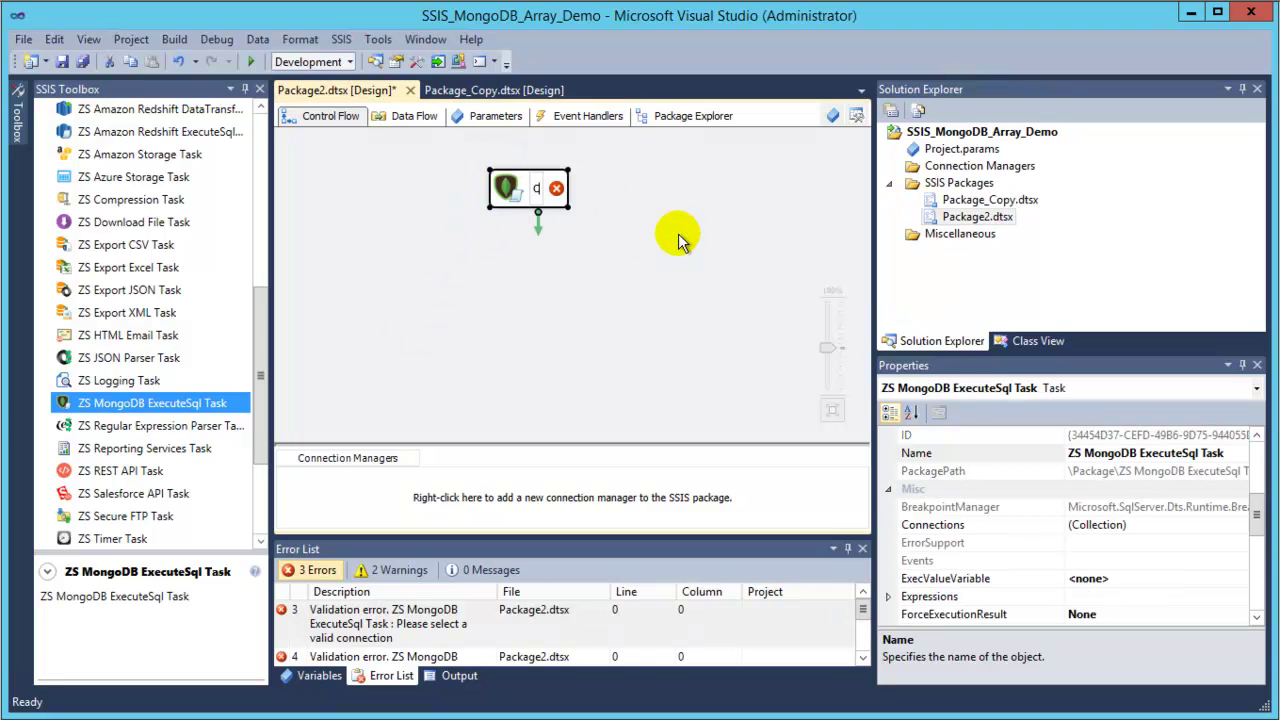
text(ate Collection If not f)
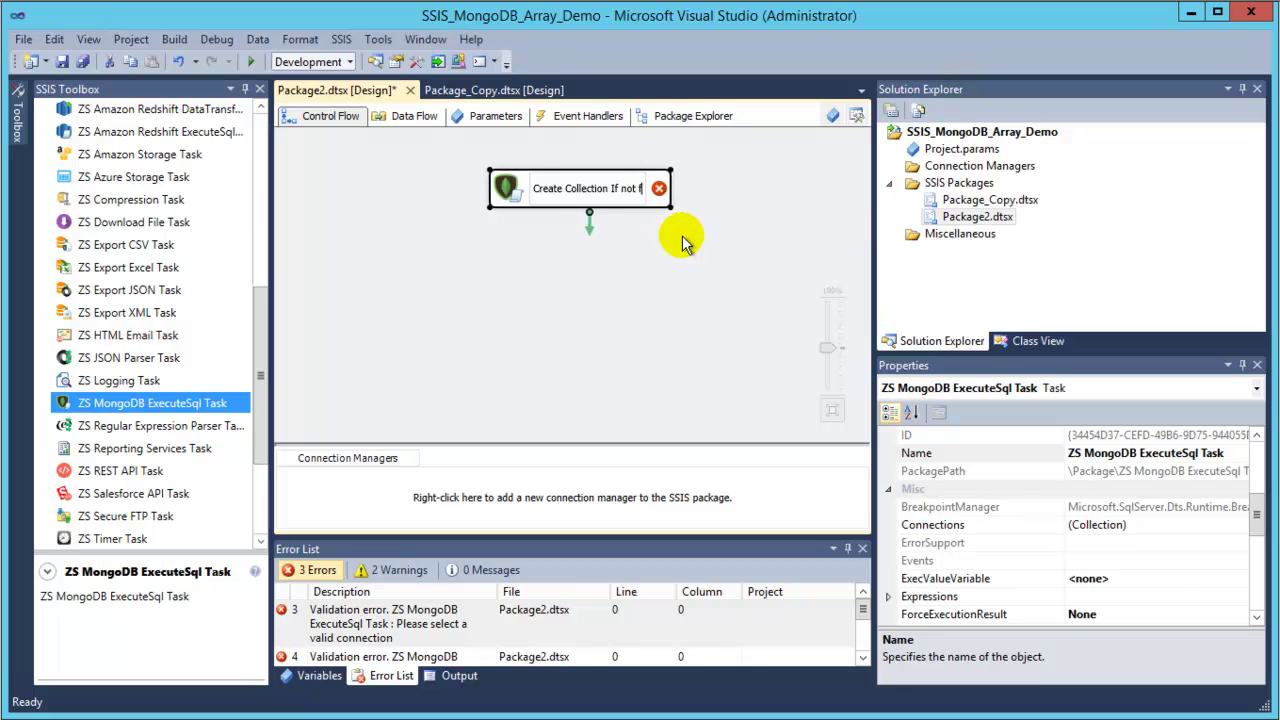
click(682, 243)
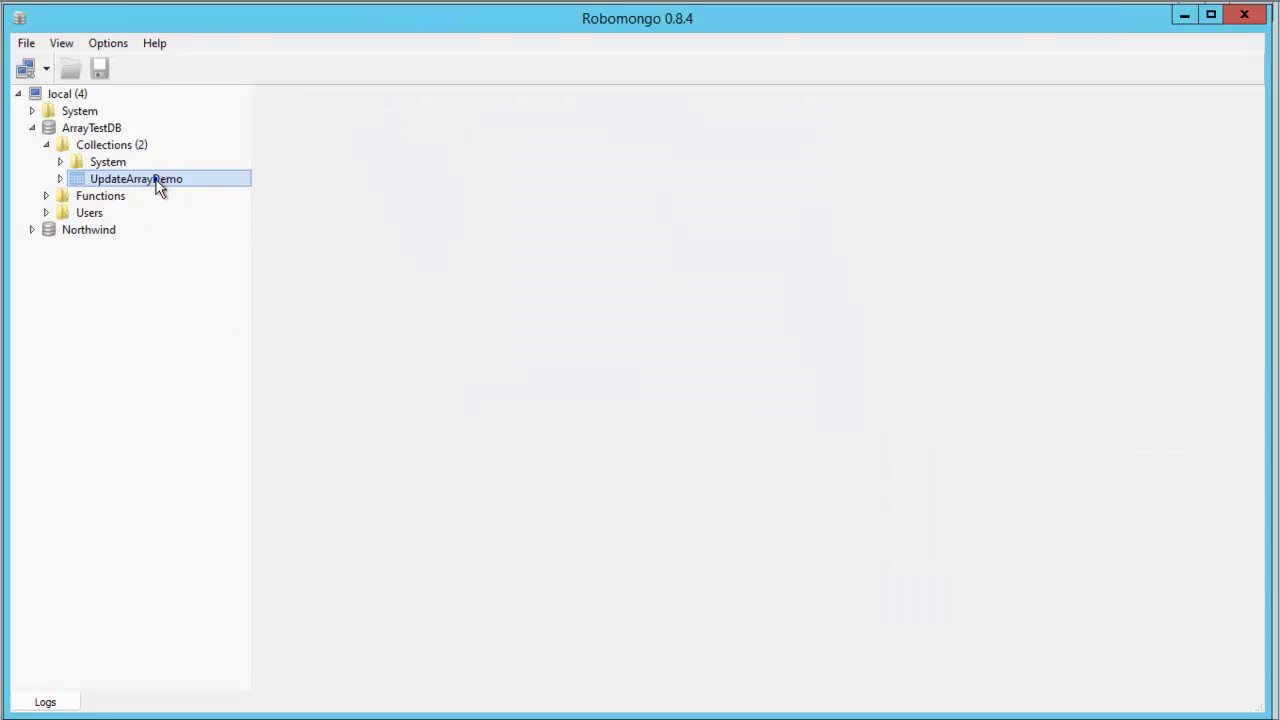
Copy the UpdateArrayDemo collection name from the Rename Collection dialog, then cancel it.
right_click(158, 184)
click(247, 314)
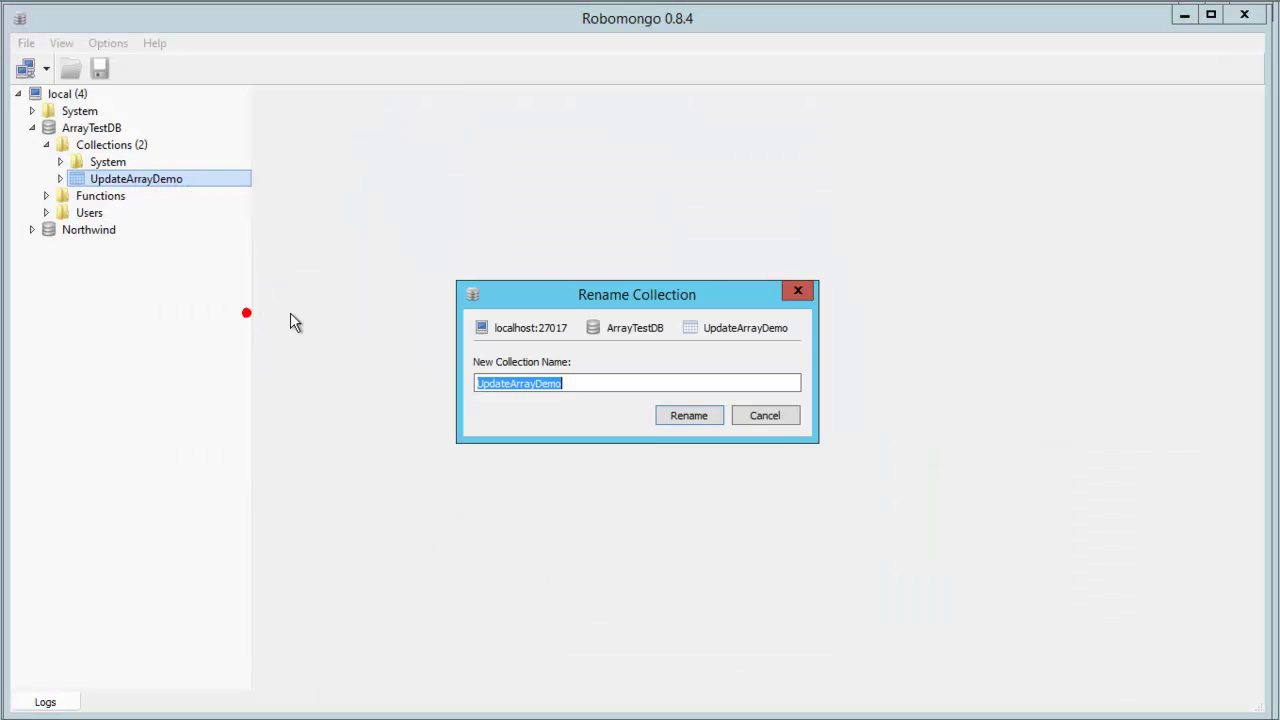
right_click(504, 381)
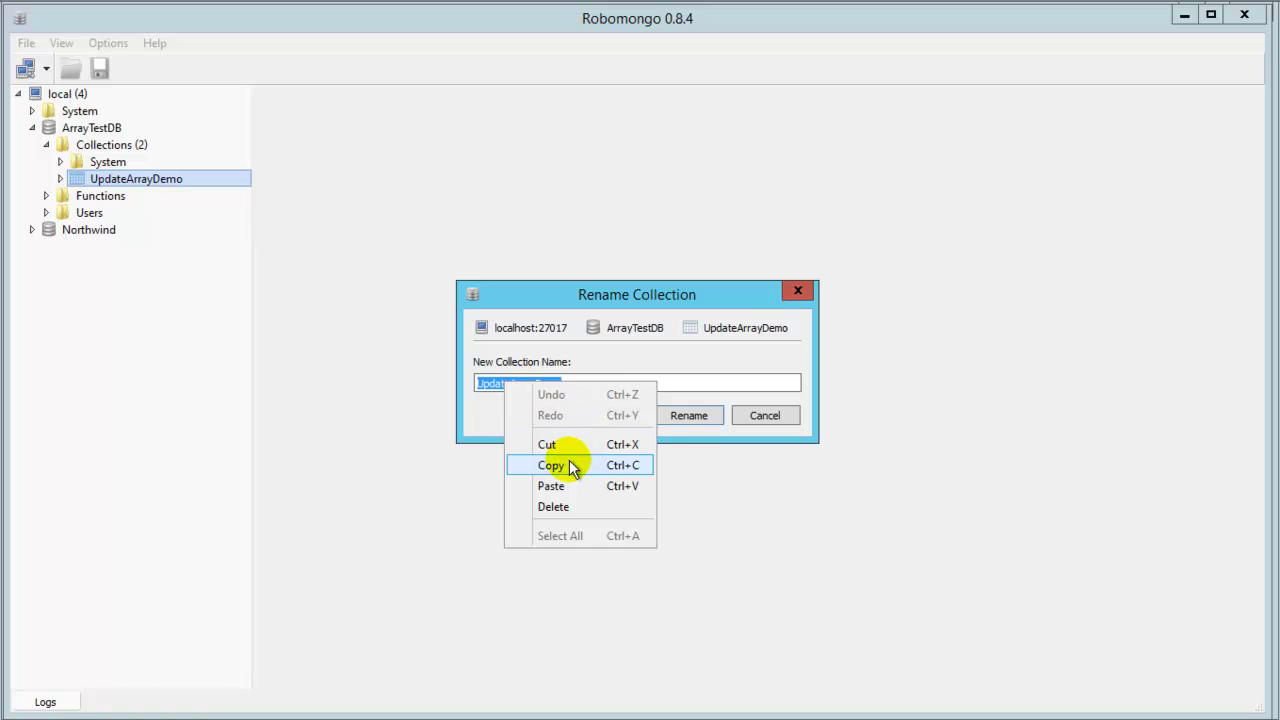
click(566, 462)
click(783, 418)
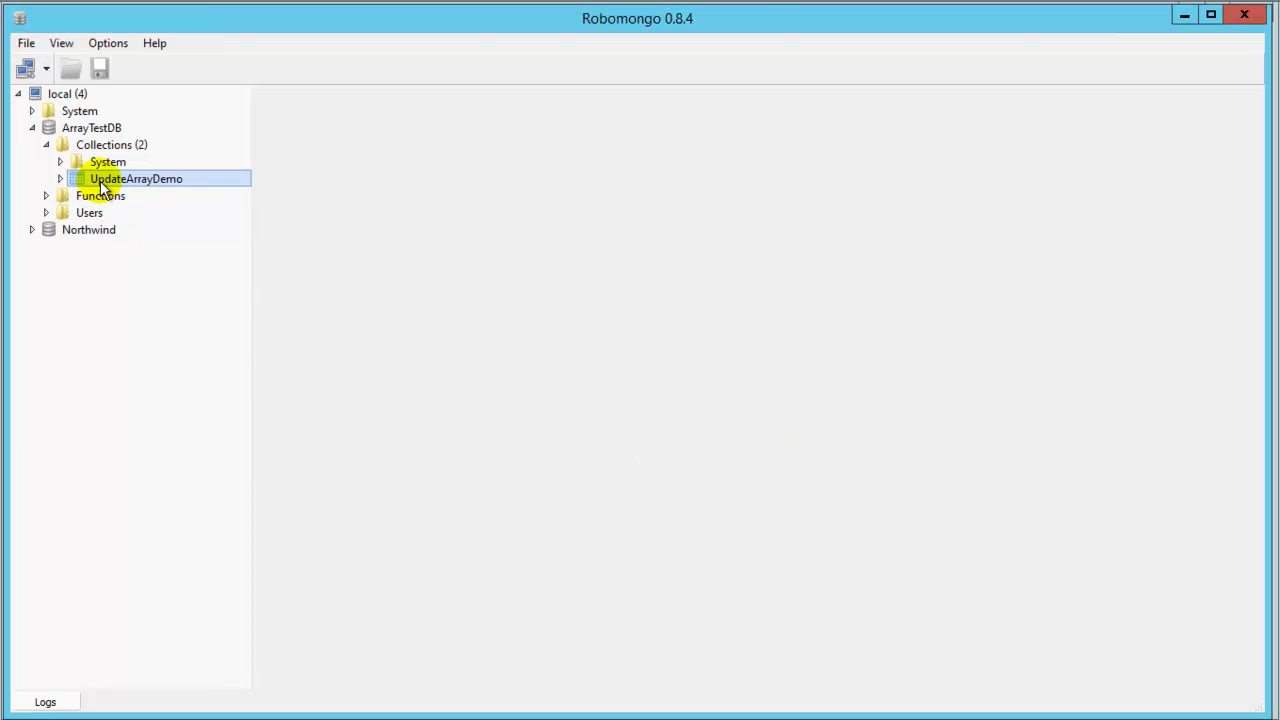
Drop the UpdateArrayDemo collection and confirm with Yes.
right_click(100, 179)
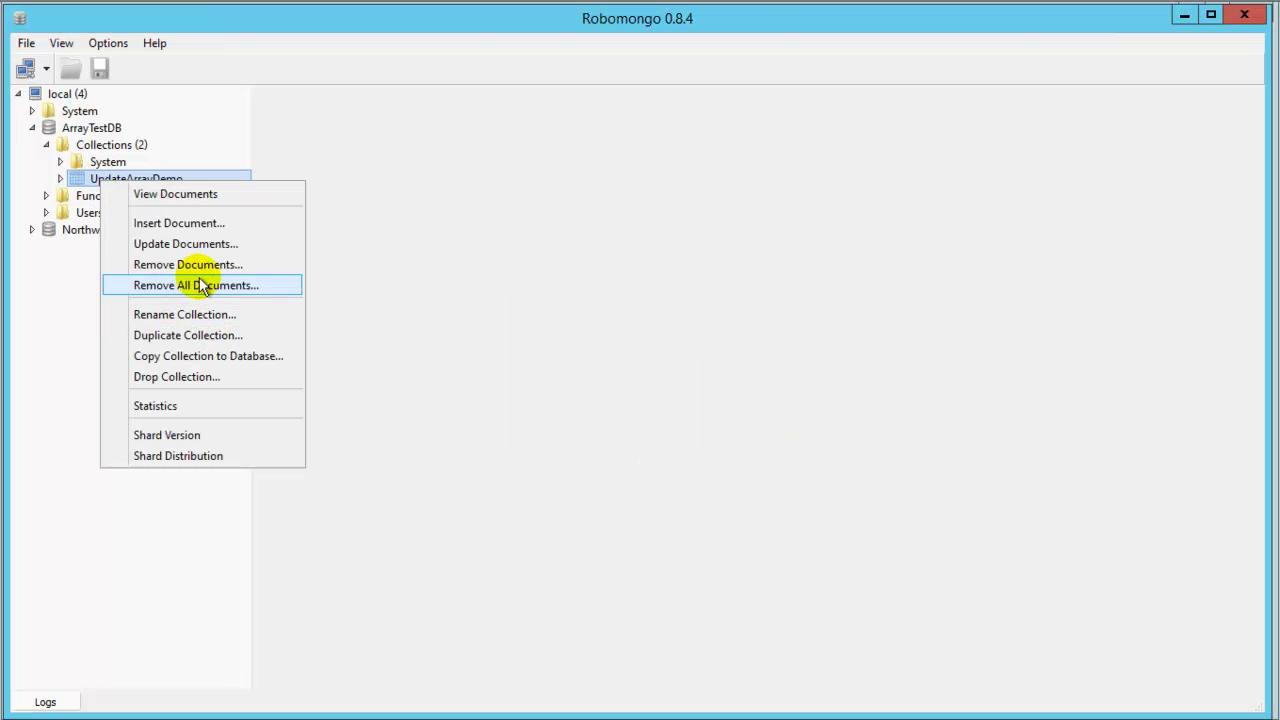
click(180, 377)
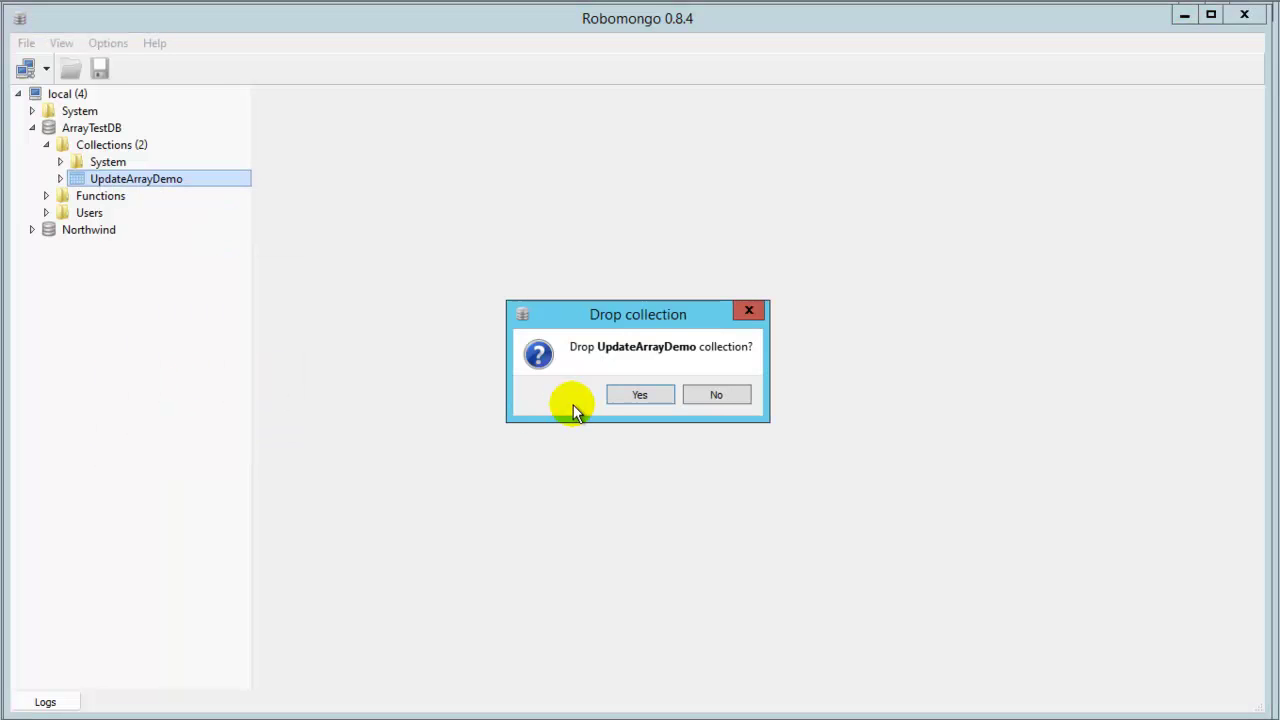
click(622, 396)
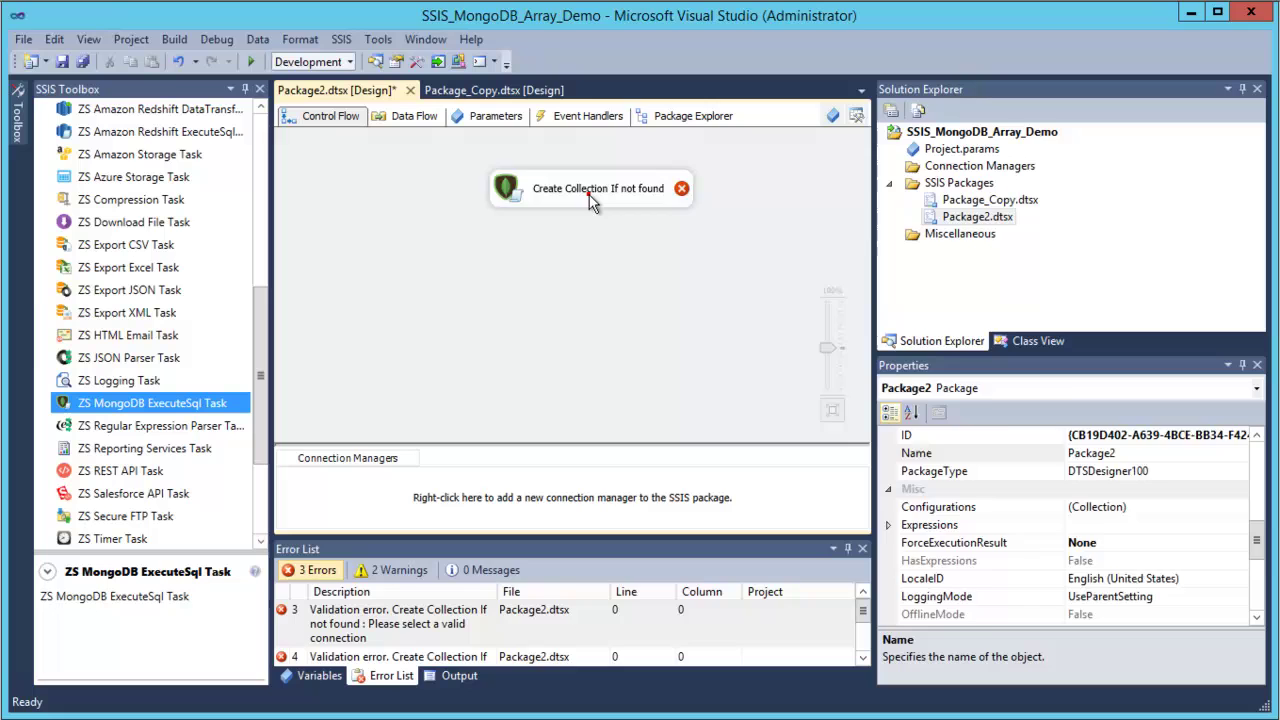
Create a new MongoDB connection for the task with user name admin and the account password.
double_click(590, 195)
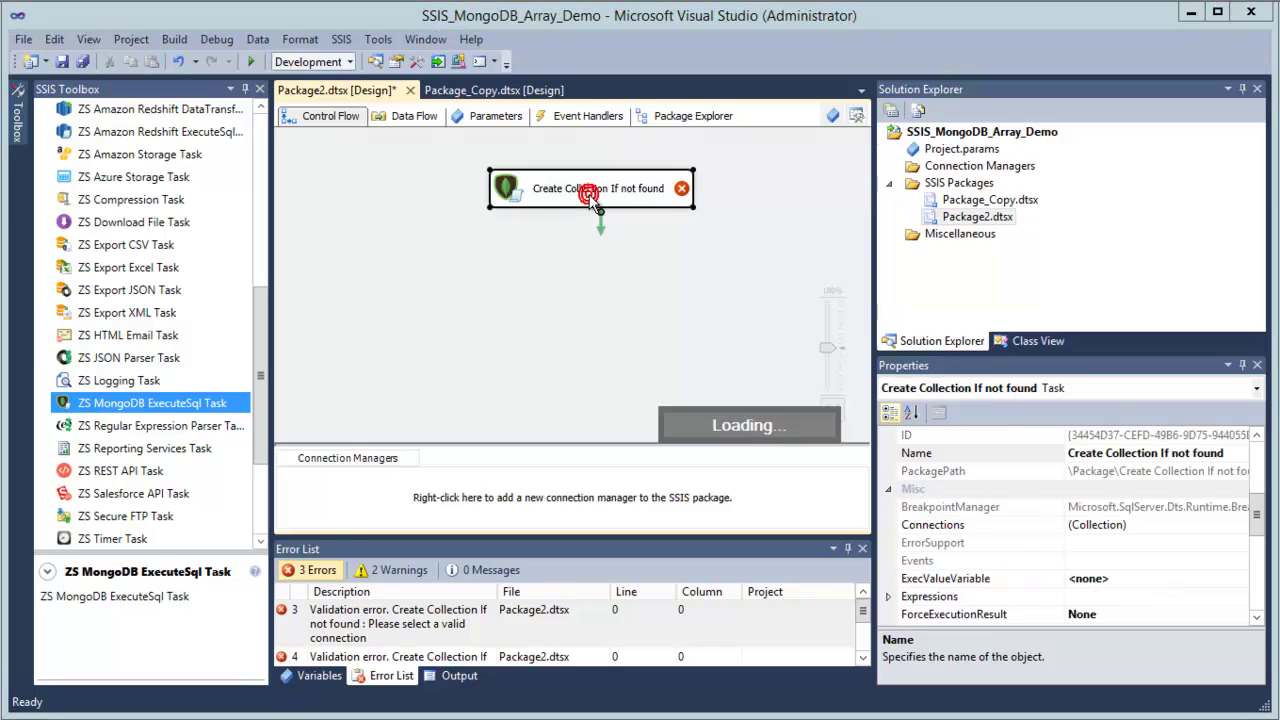
click(727, 233)
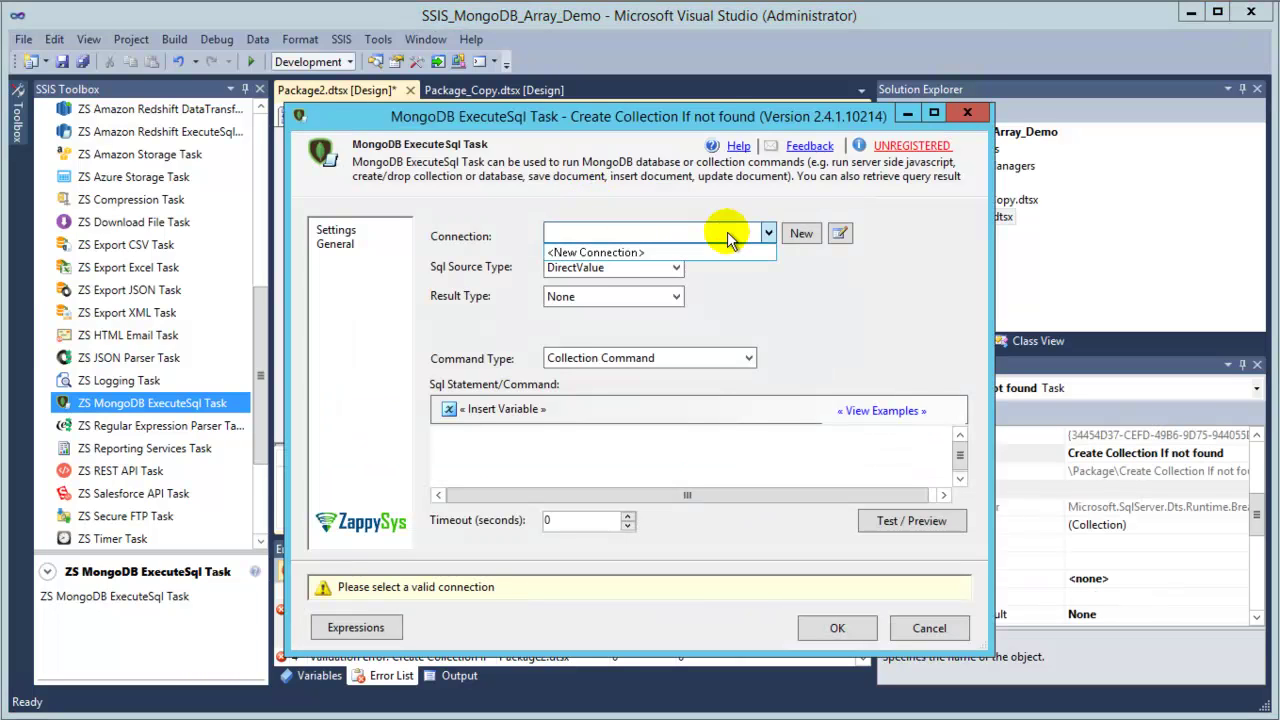
click(640, 252)
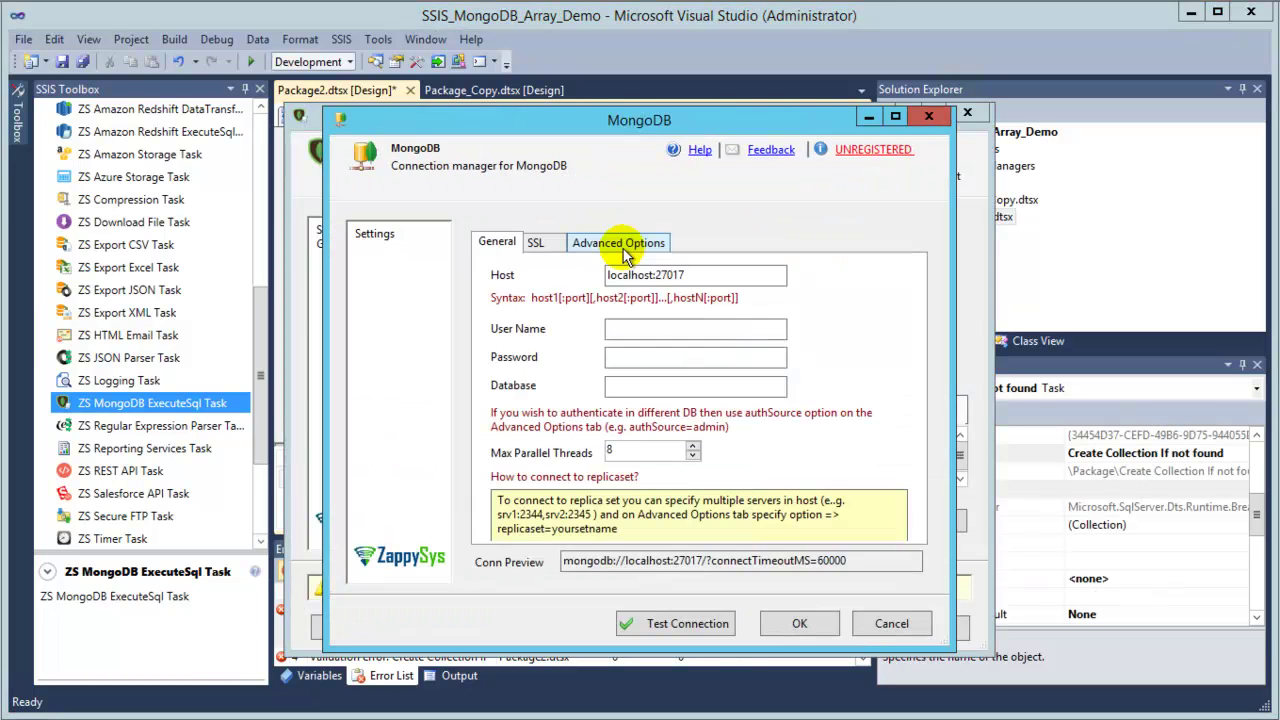
click(645, 330)
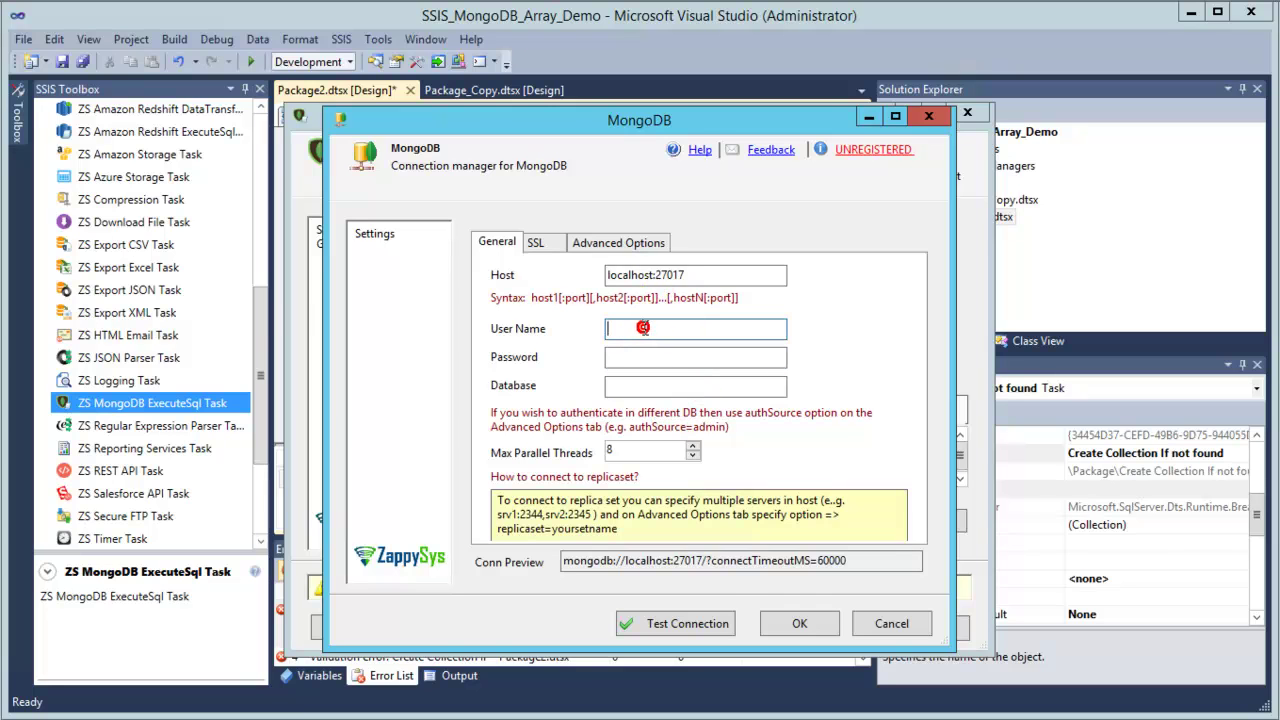
text(admin)
key(Tab)
text(*)
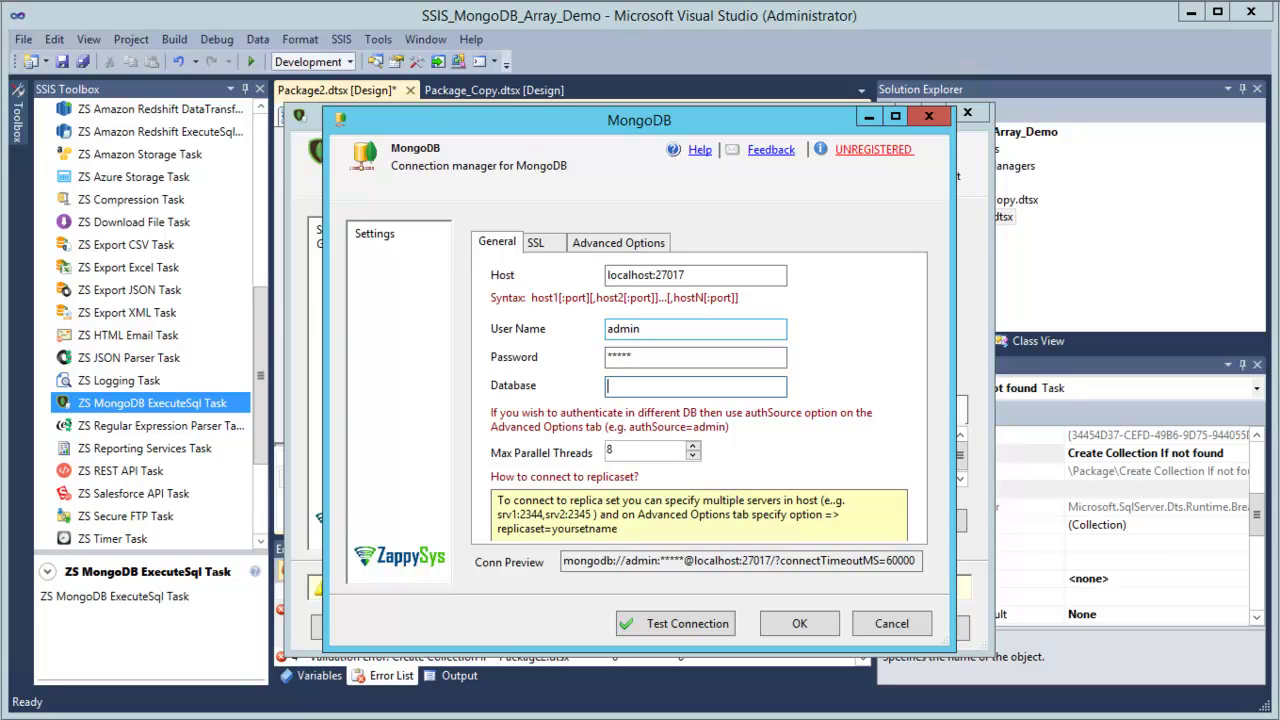
text(ArrayTestDB)
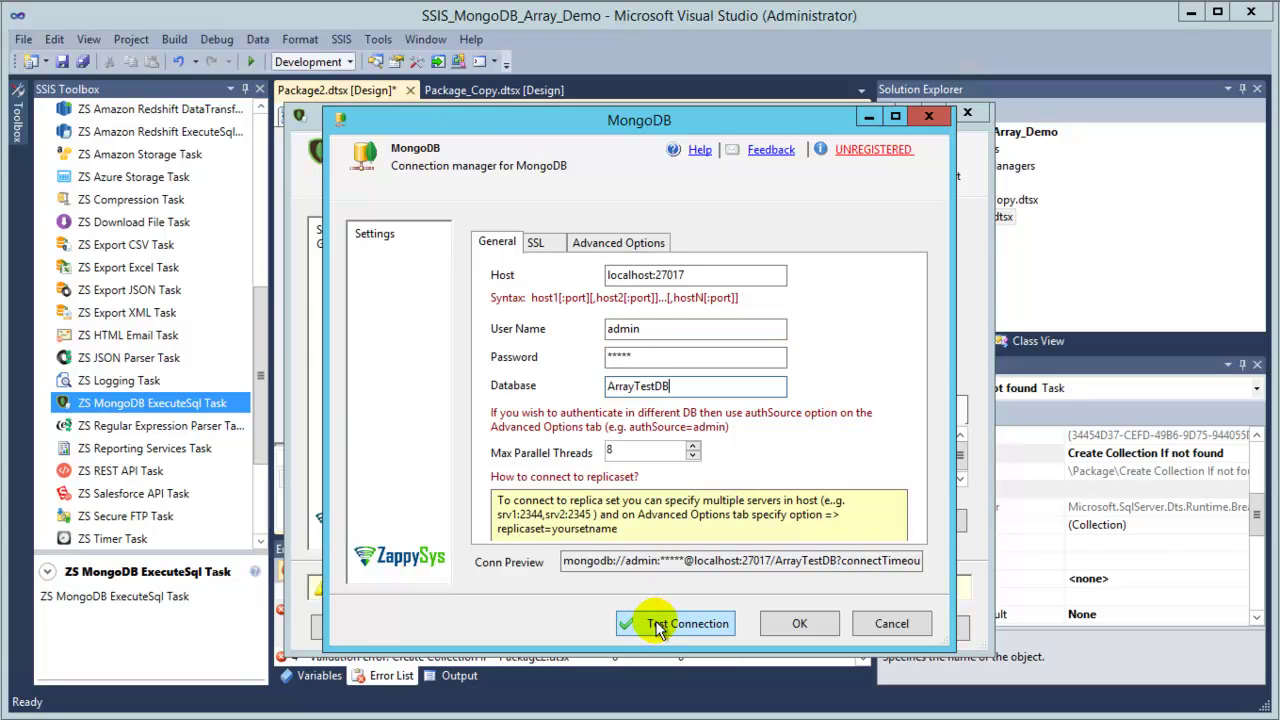
Check the Advanced Options, then test the connection, which fails with invalid credentials.
click(594, 248)
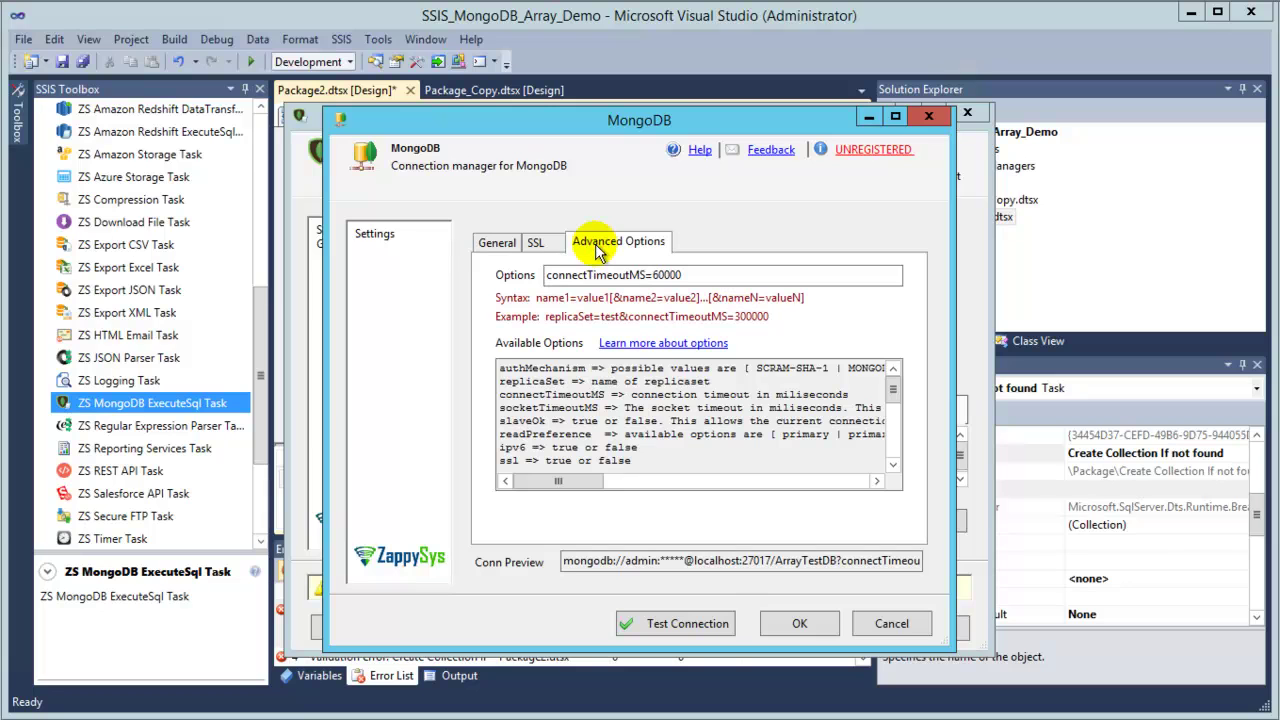
click(485, 246)
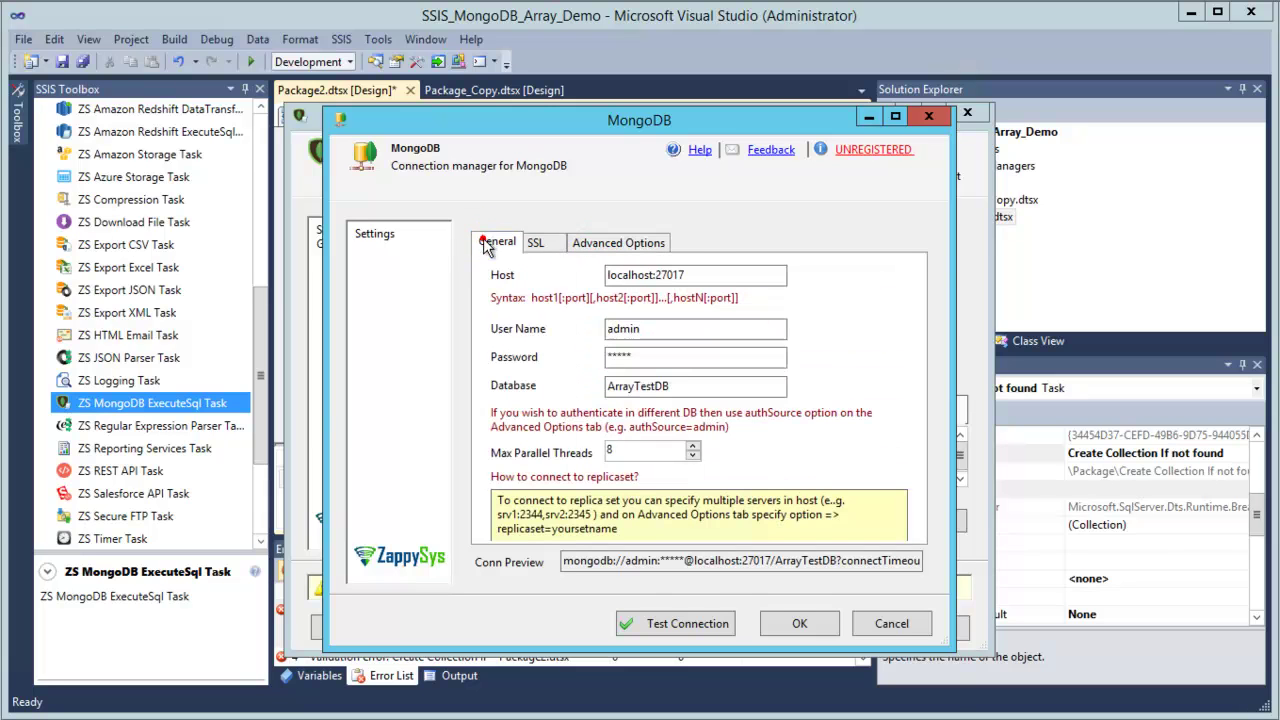
click(709, 621)
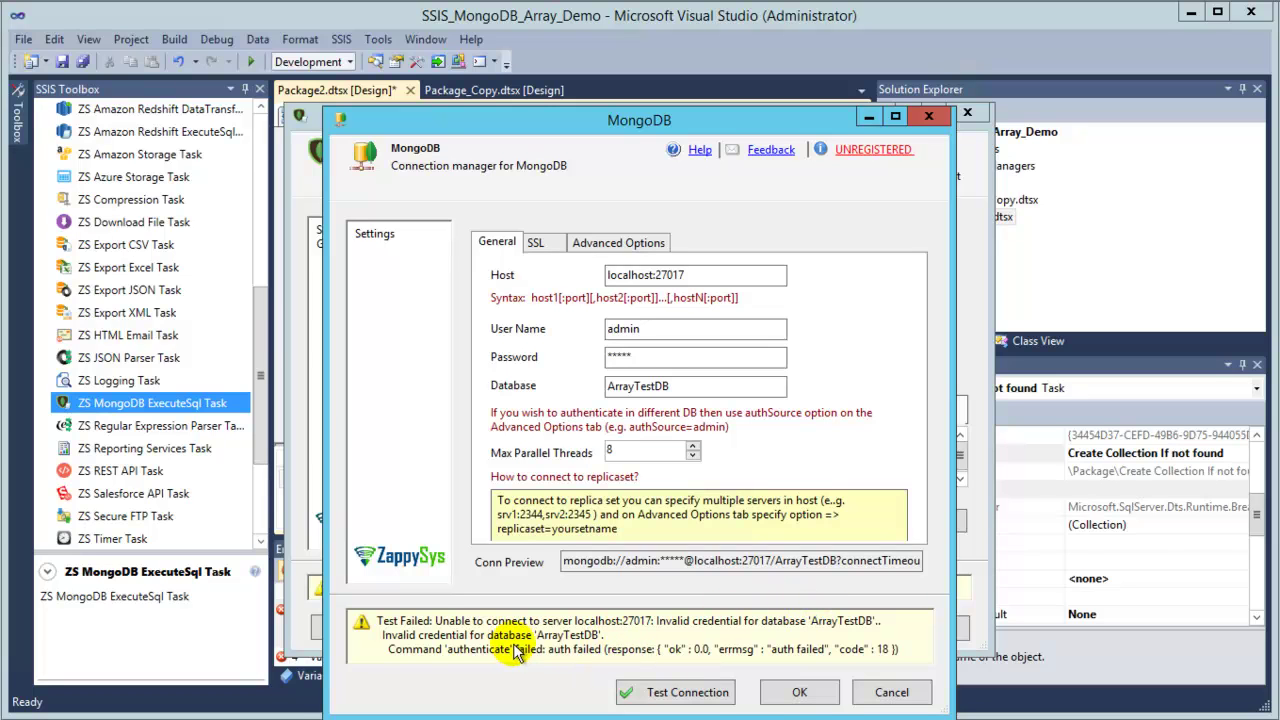
Append &authSource=admin to the advanced Options field and retest the connection successfully.
click(597, 245)
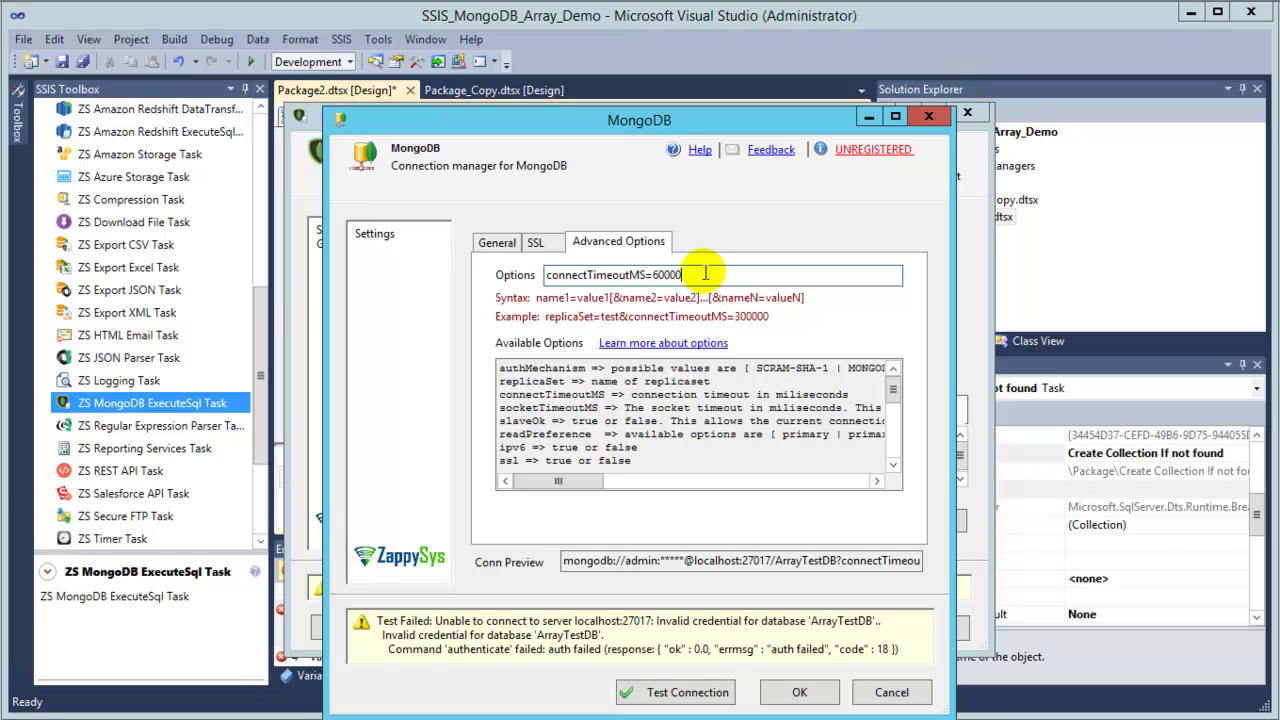
text(&authSource=adm)
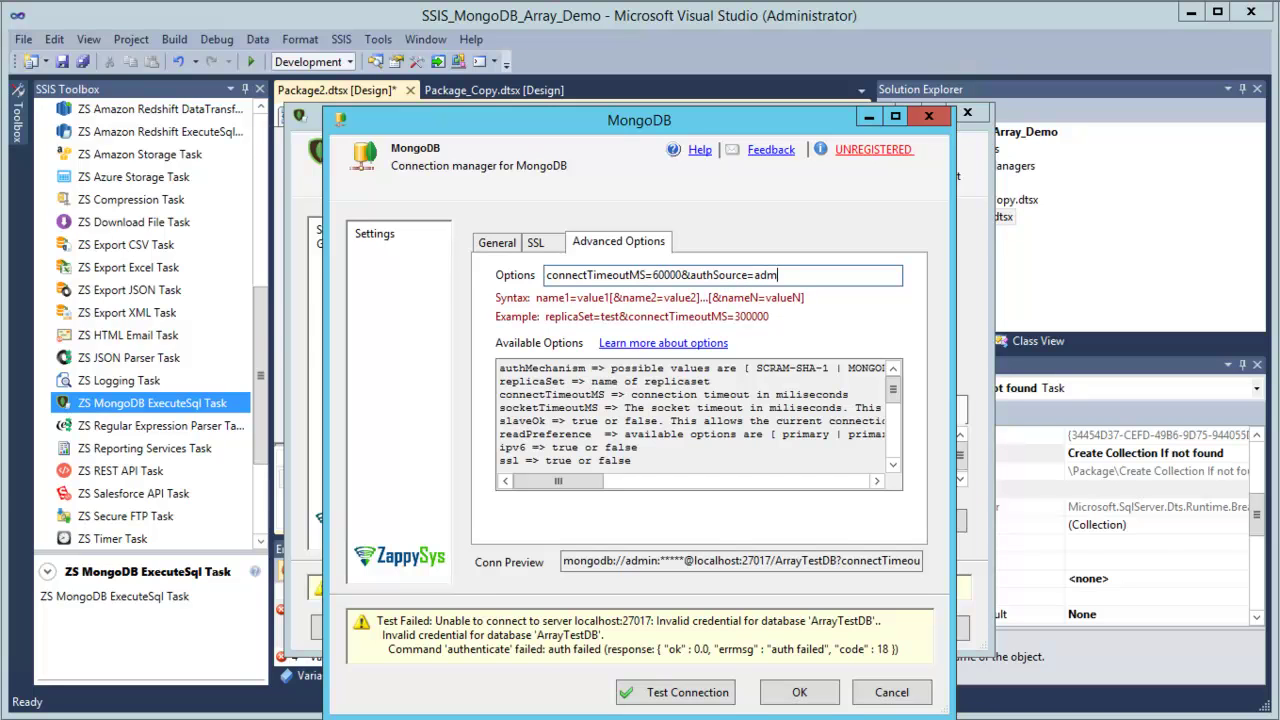
text(in)
click(642, 690)
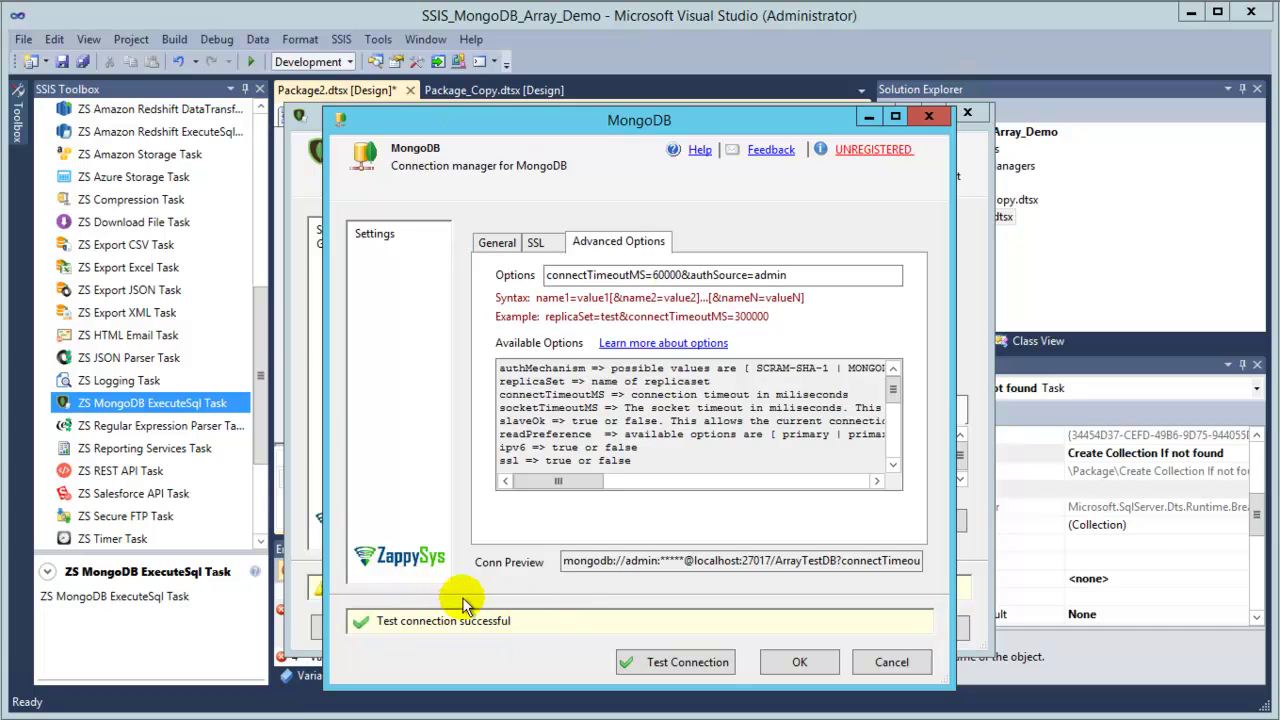
click(495, 241)
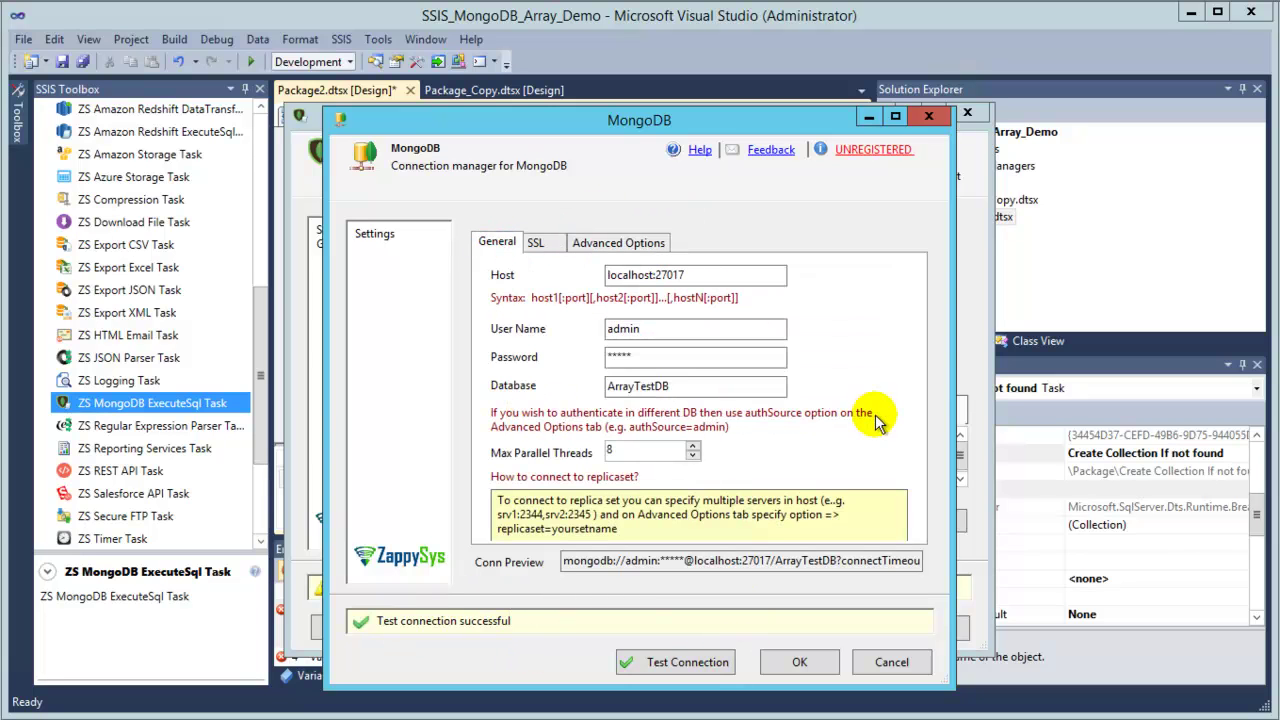
Save the MongoDB 1 connection and load the Collection CreateSafe example command.
click(798, 662)
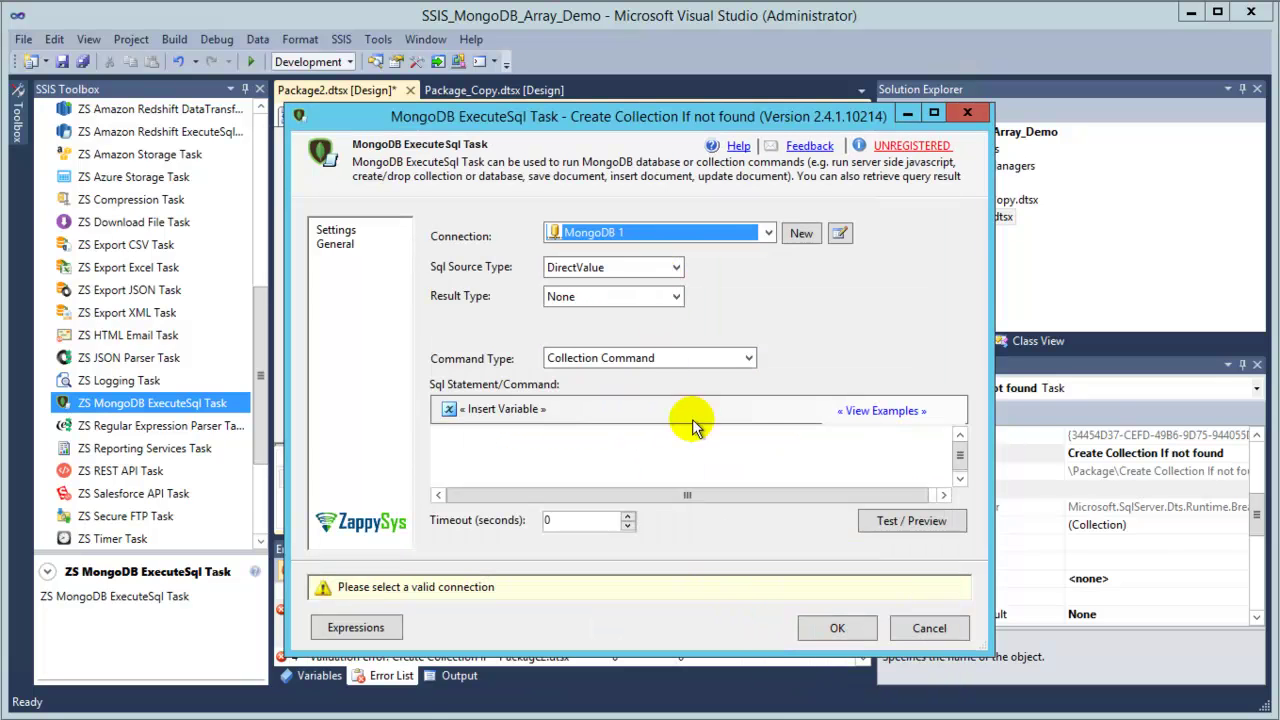
click(899, 418)
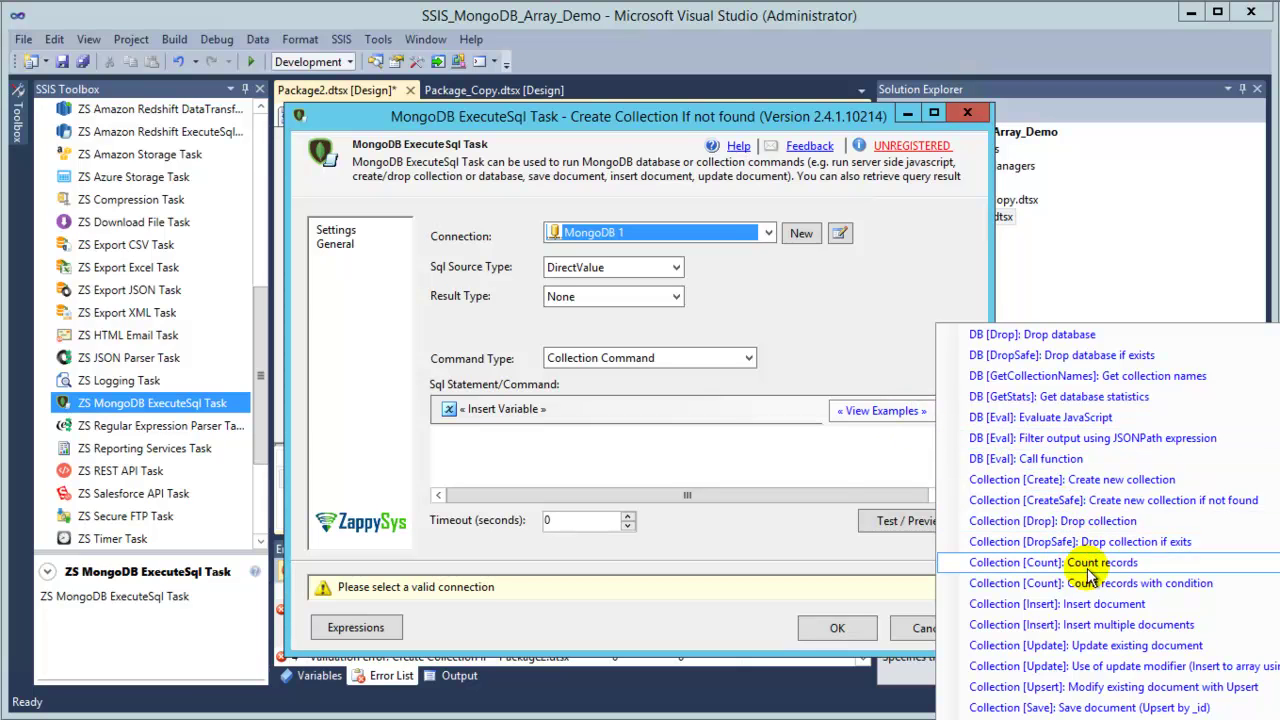
click(1080, 500)
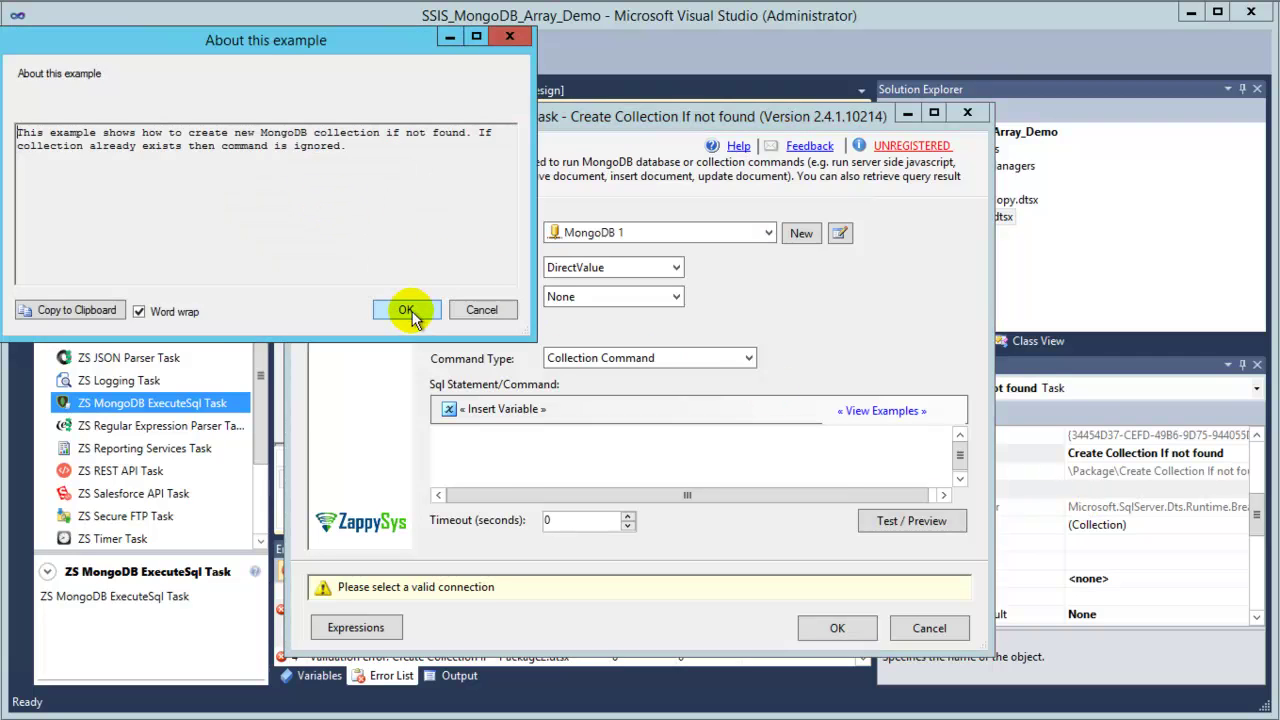
click(407, 311)
drag(990, 660, 1108, 719)
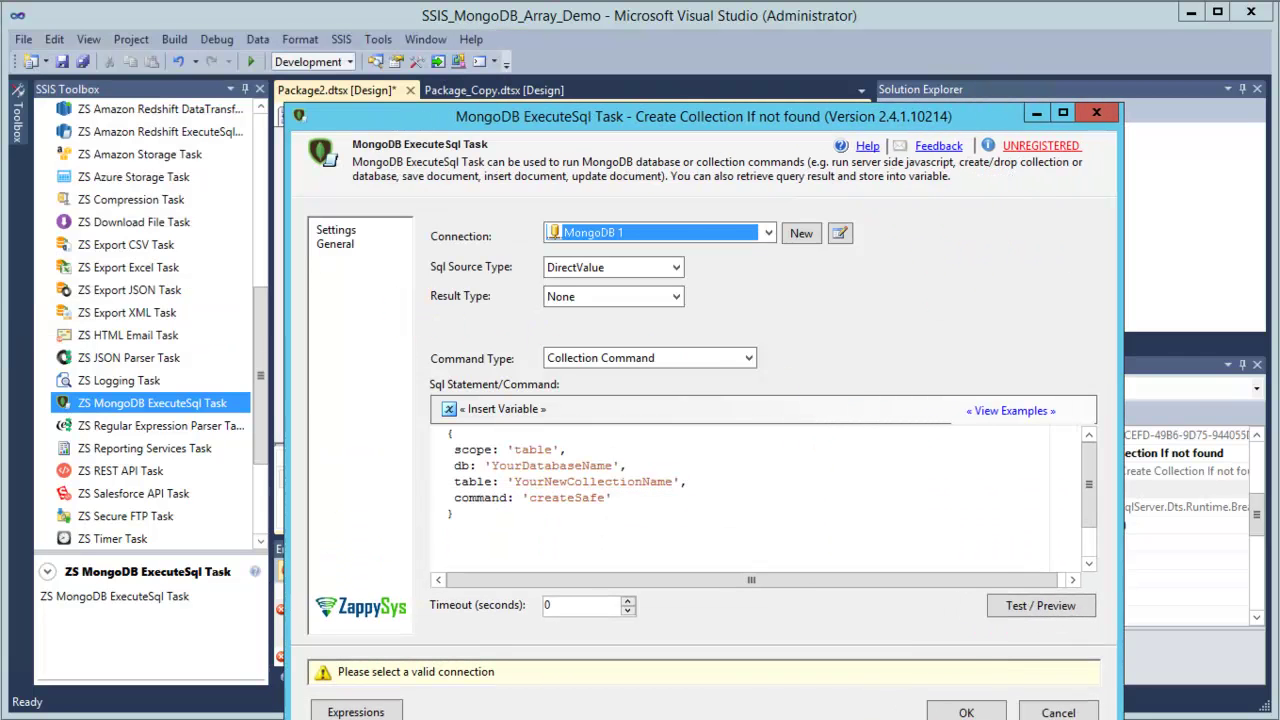
Replace the command's placeholders with ArrayTestDB and UpdateArrayDemo and save the task.
double_click(533, 466)
text(ArrayTestDB)
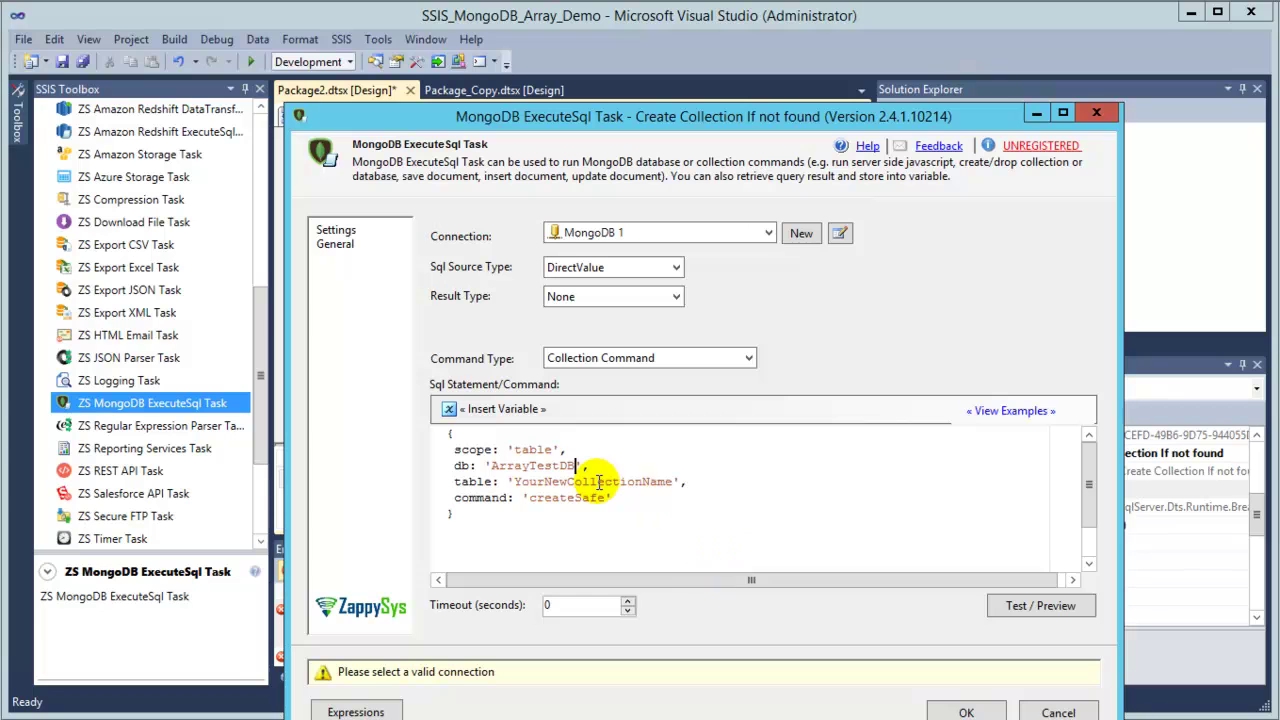
double_click(597, 481)
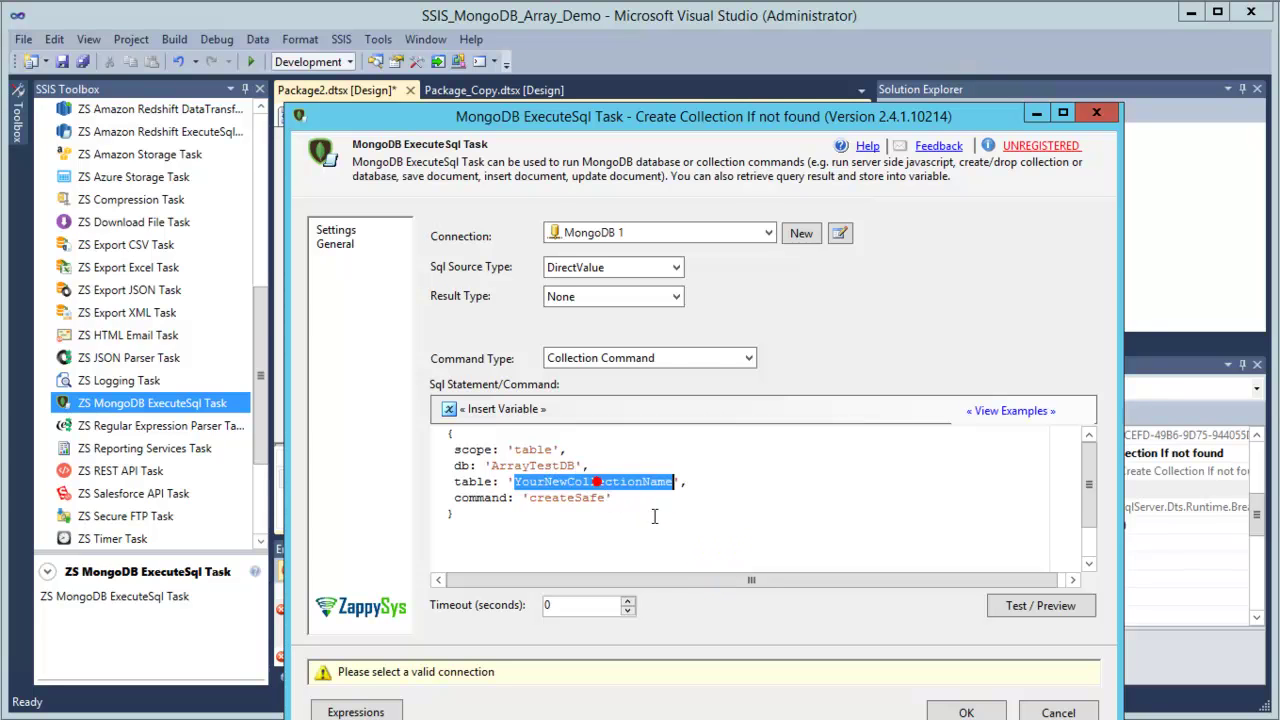
text(UpdateArrayDemo)
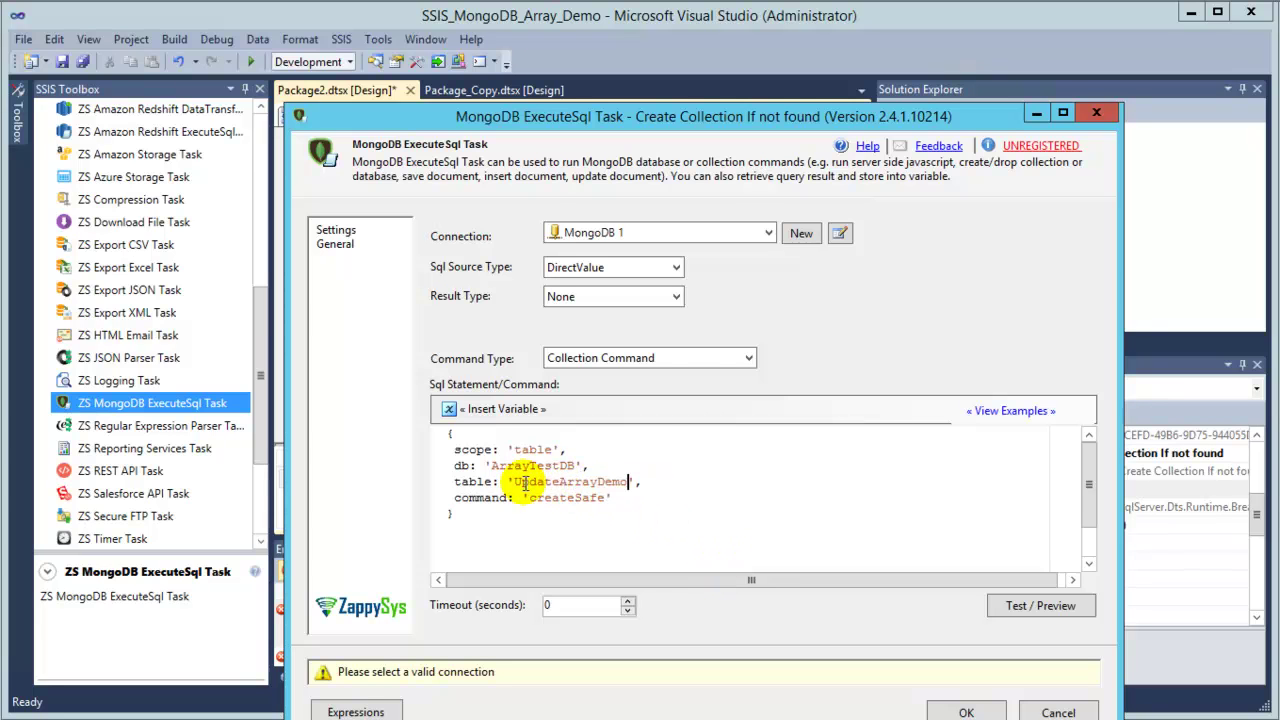
click(968, 712)
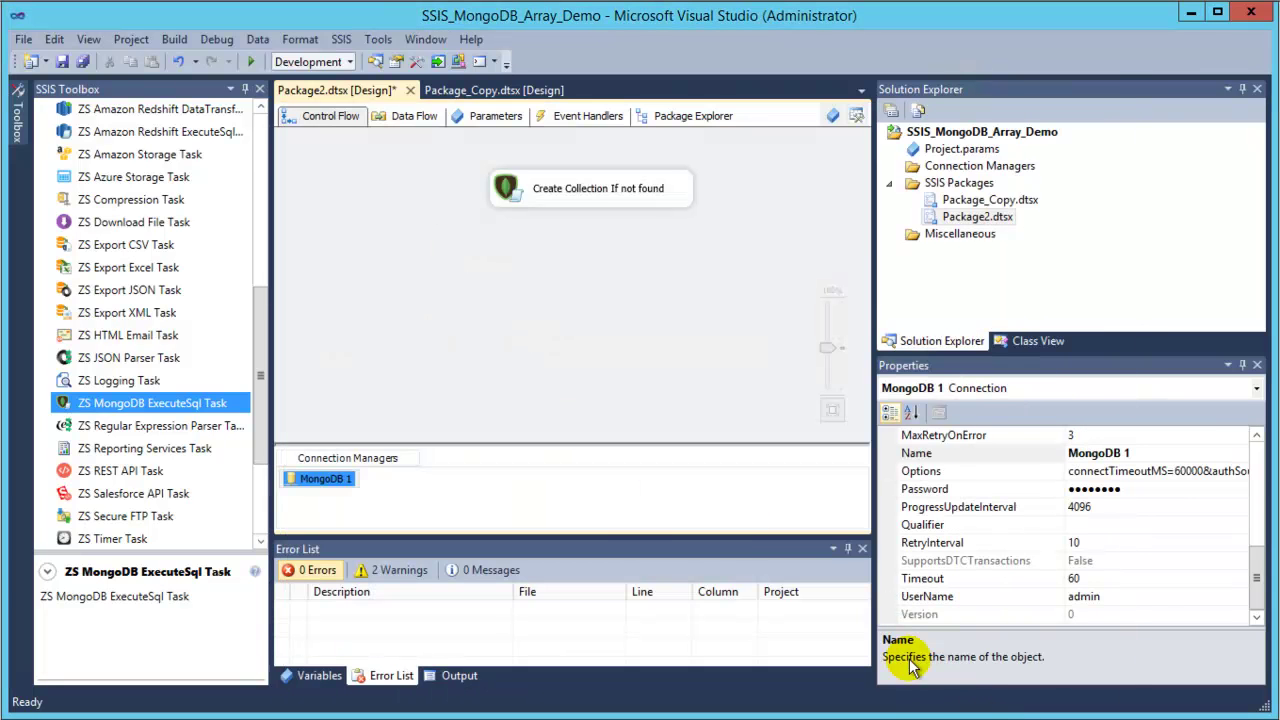
Execute the Create Collection If not found task alone until it shows a green check.
right_click(583, 196)
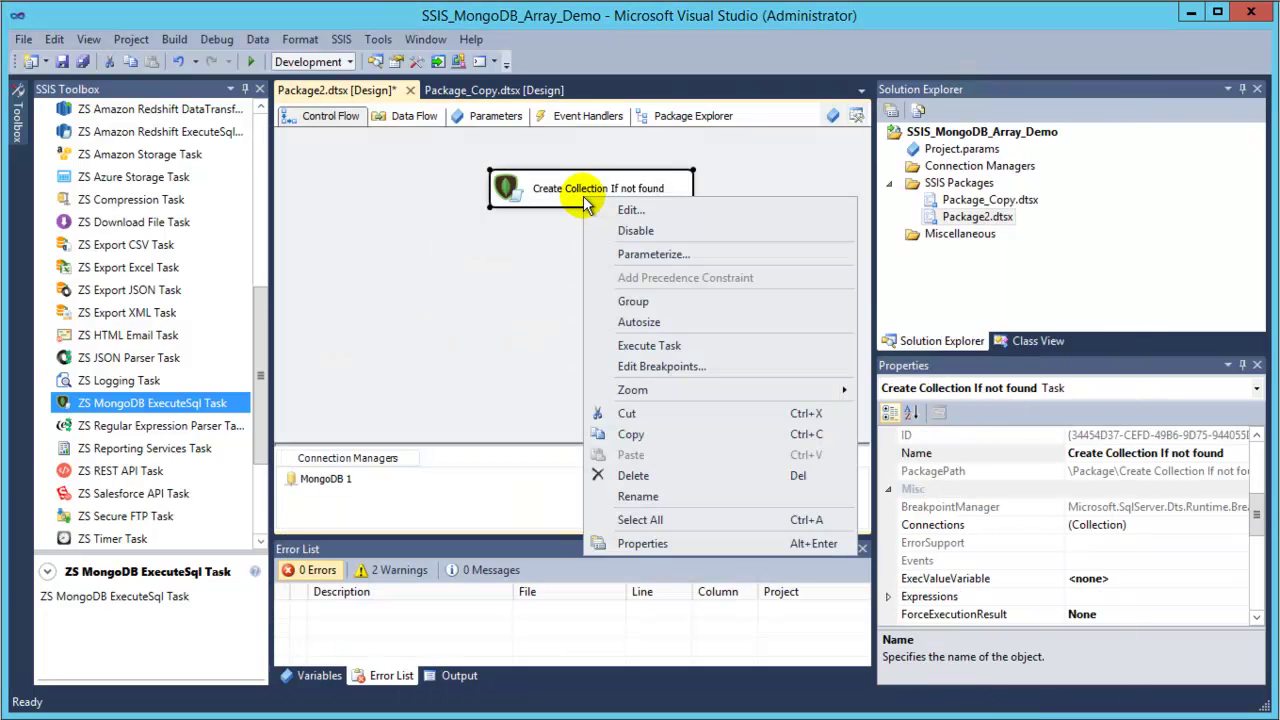
click(672, 346)
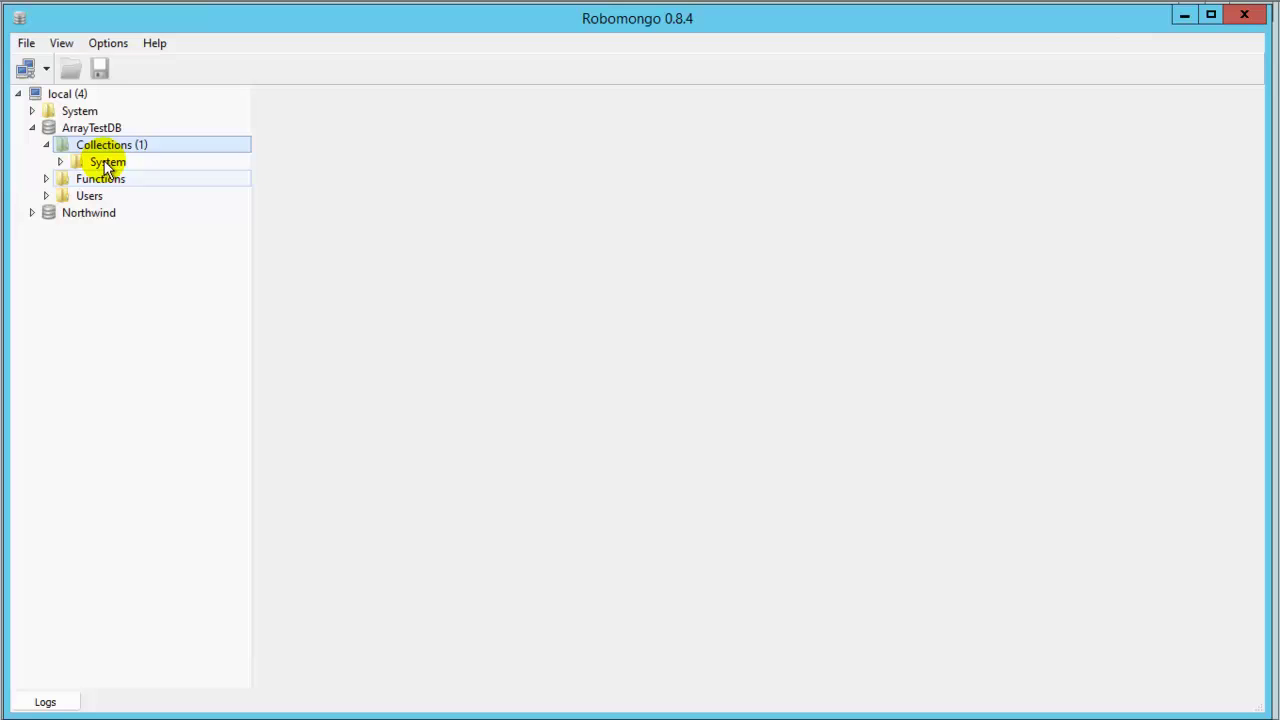
click(109, 145)
Refresh ArrayTestDB's collections and query UpdateArrayDemo to confirm it's empty.
right_click(82, 143)
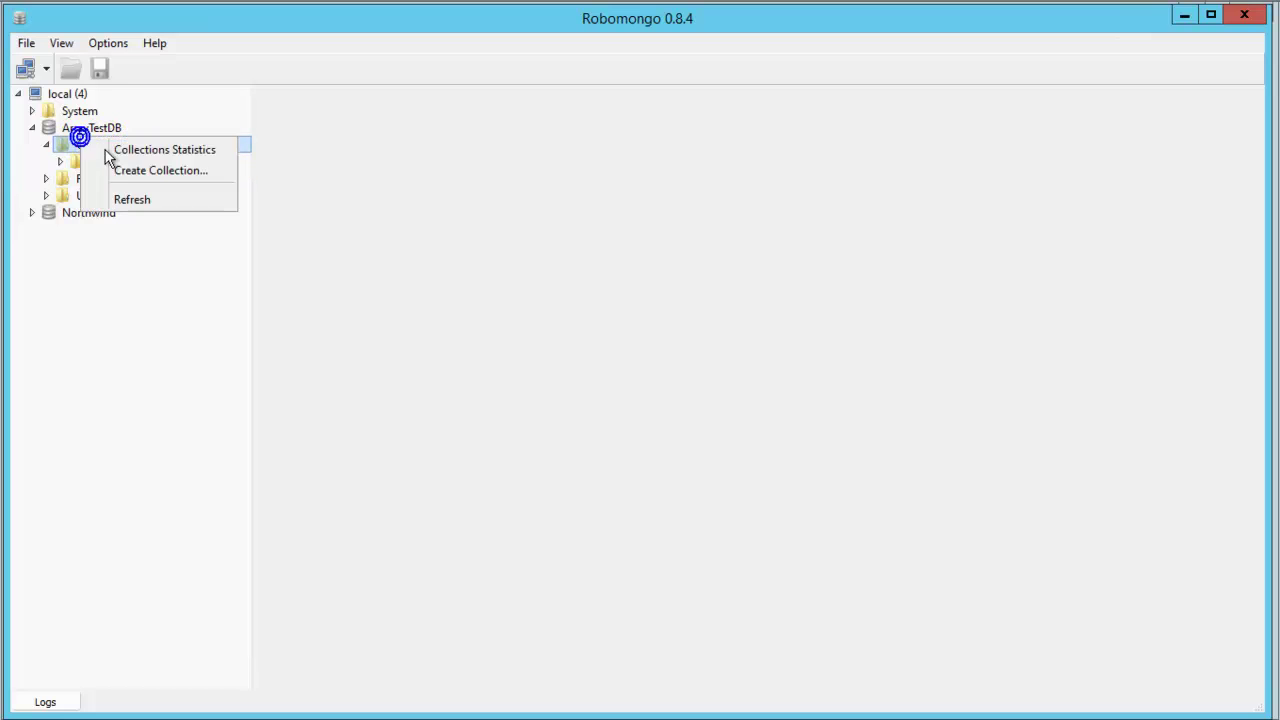
click(135, 198)
double_click(134, 180)
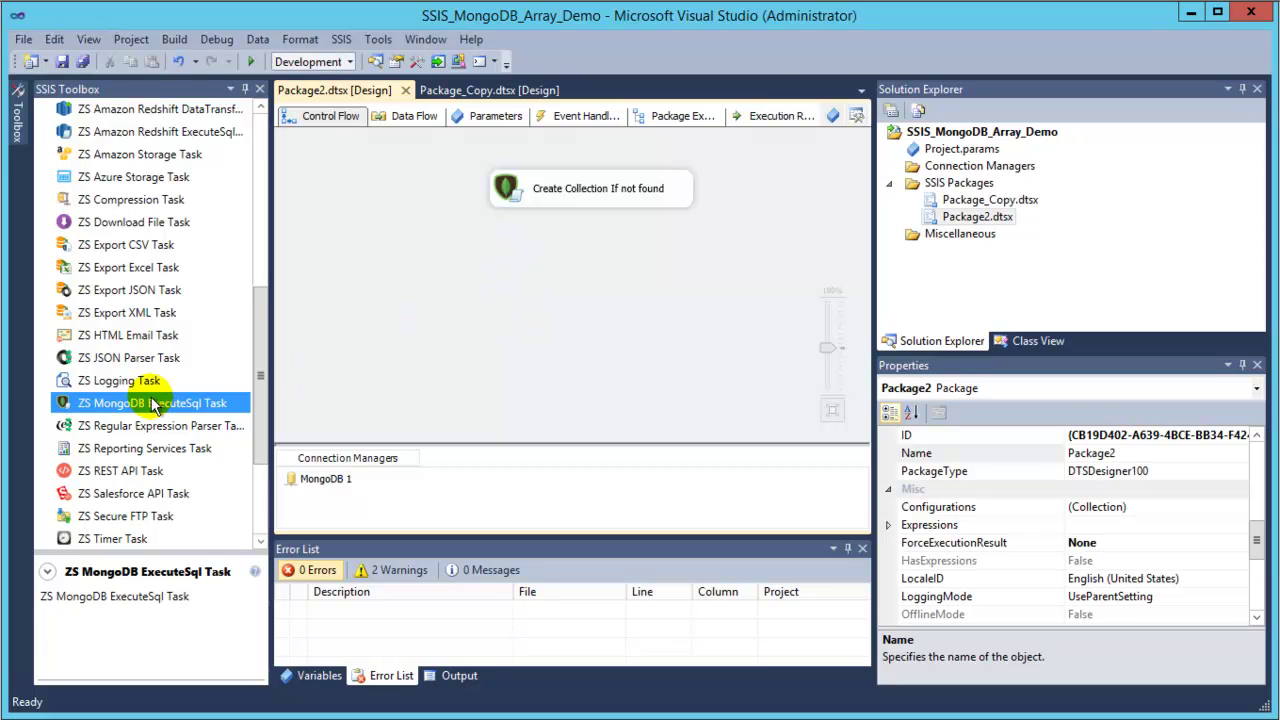
Add a Data Flow Task 'Load sample data into collection' linked after Create Collection If not found.
drag(259, 325, 259, 153)
drag(139, 137, 391, 194)
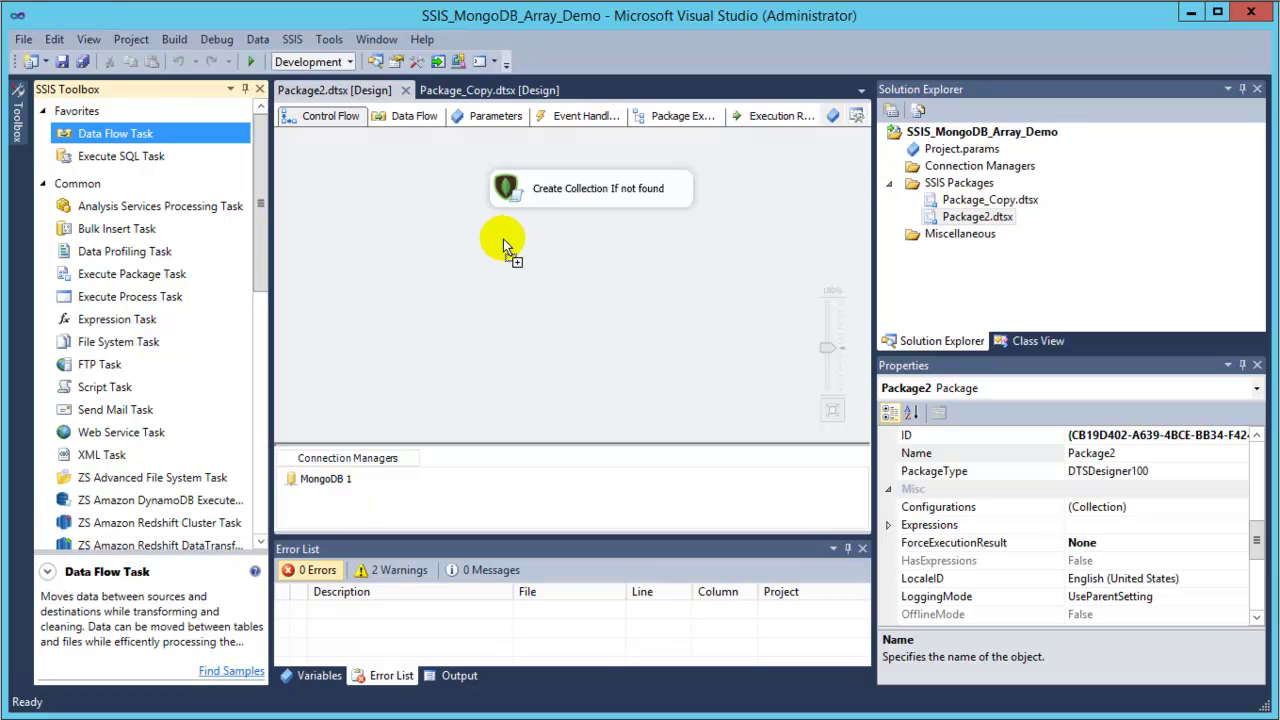
click(606, 271)
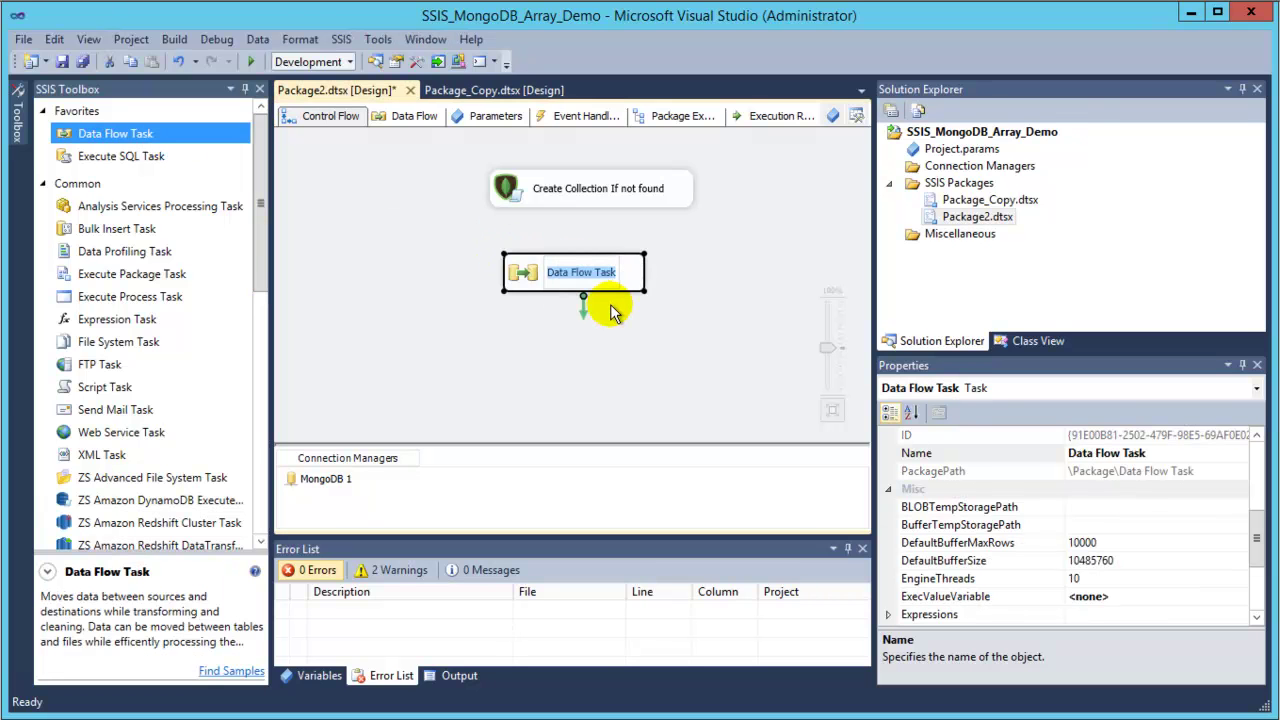
key(BackSpace)
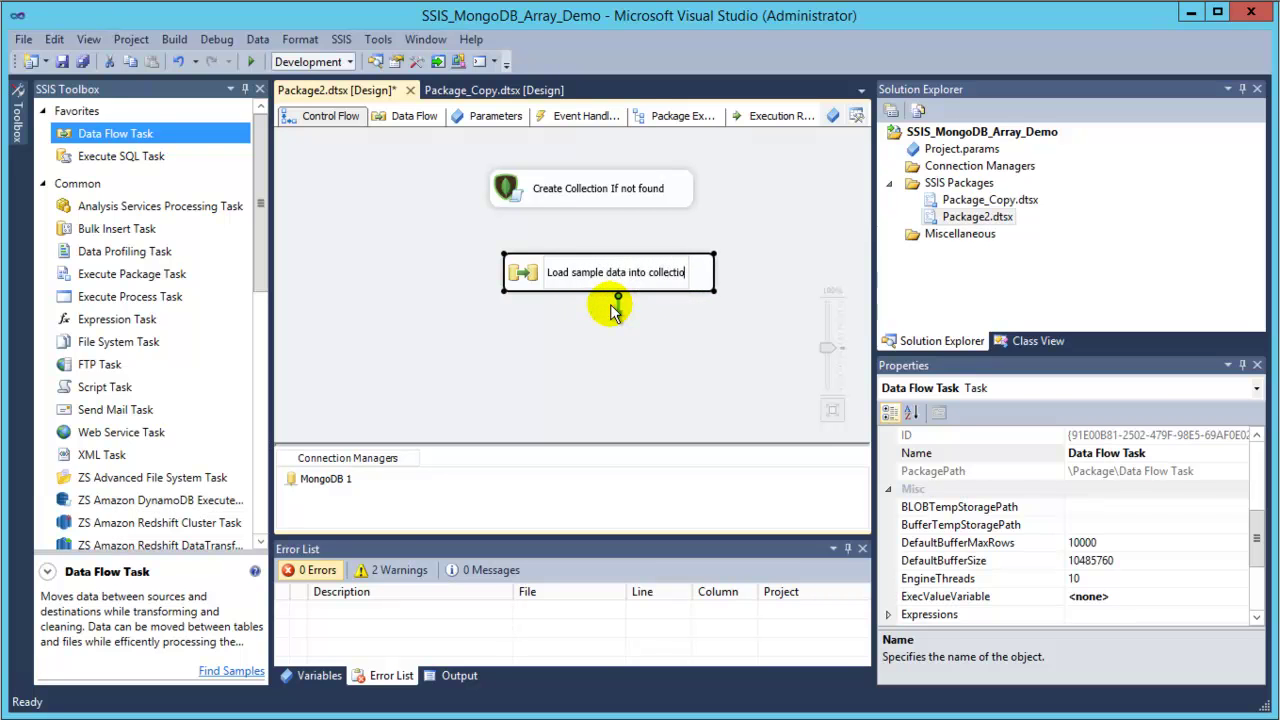
click(403, 403)
click(623, 192)
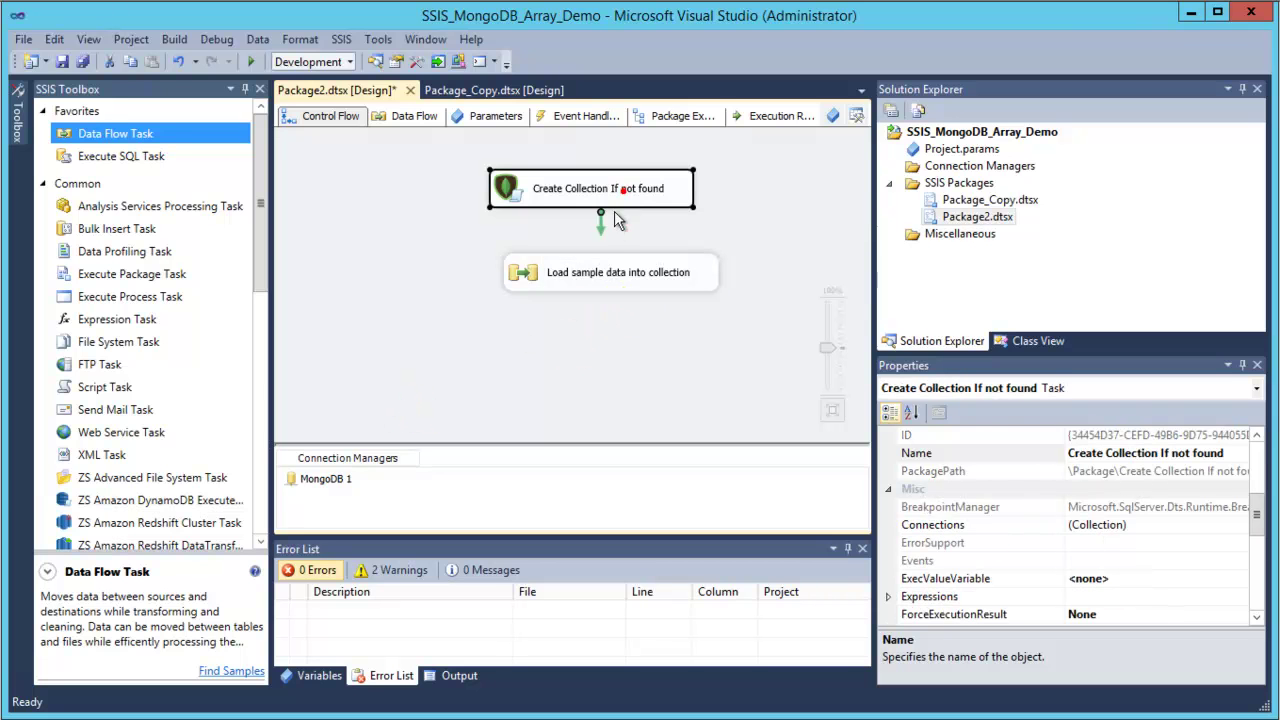
drag(608, 228, 537, 271)
In the data flow, add a ZS JSON Source named 'Read from JSON file'.
double_click(562, 270)
drag(262, 184, 214, 357)
click(78, 310)
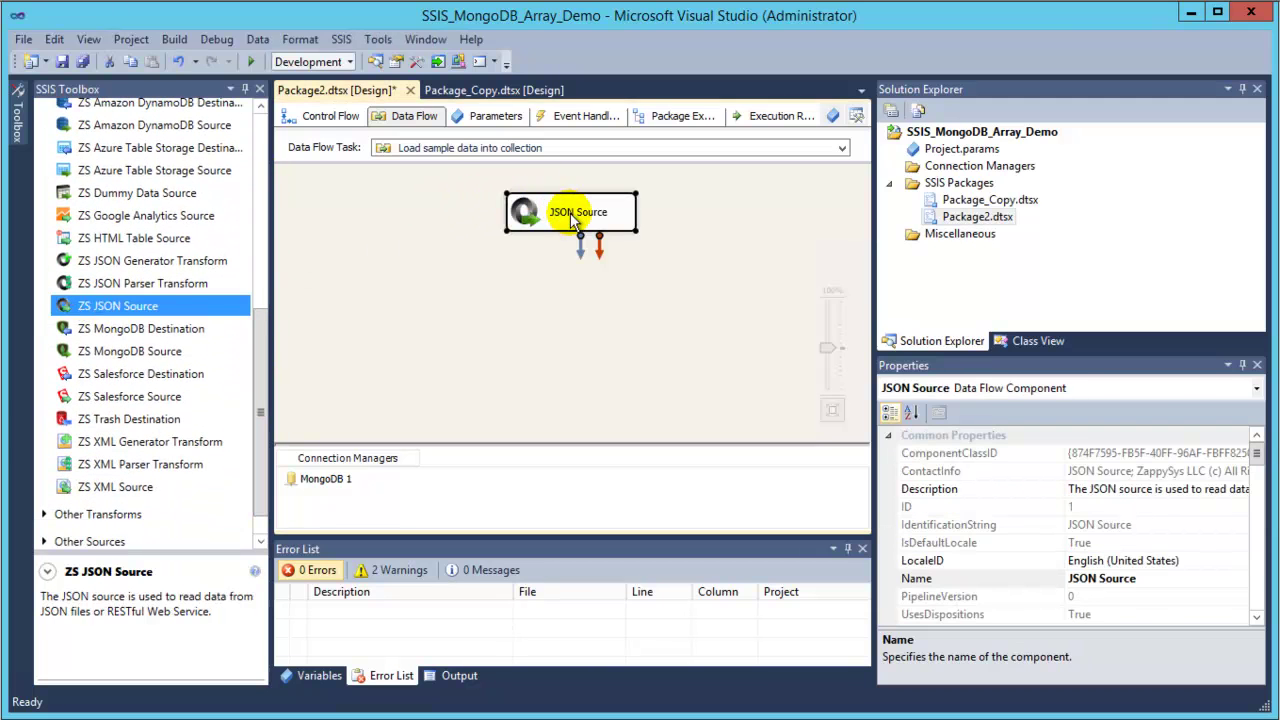
text(Re)
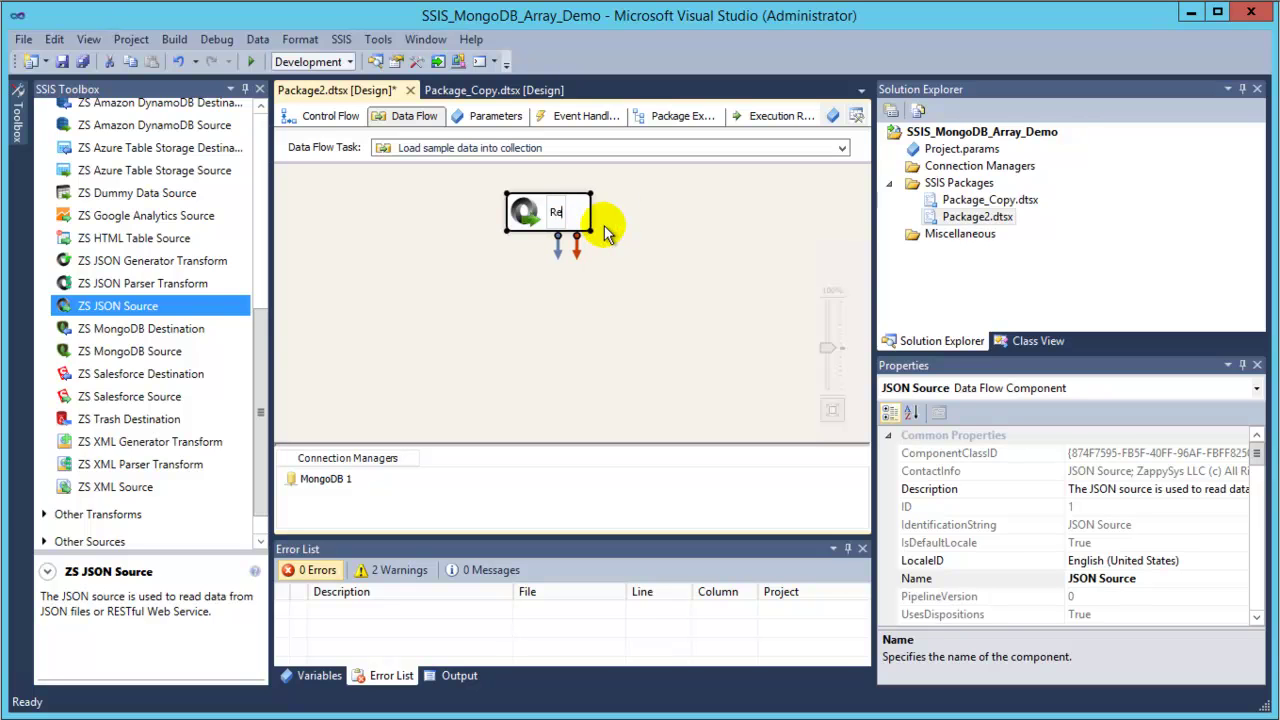
text(ad from JSON file)
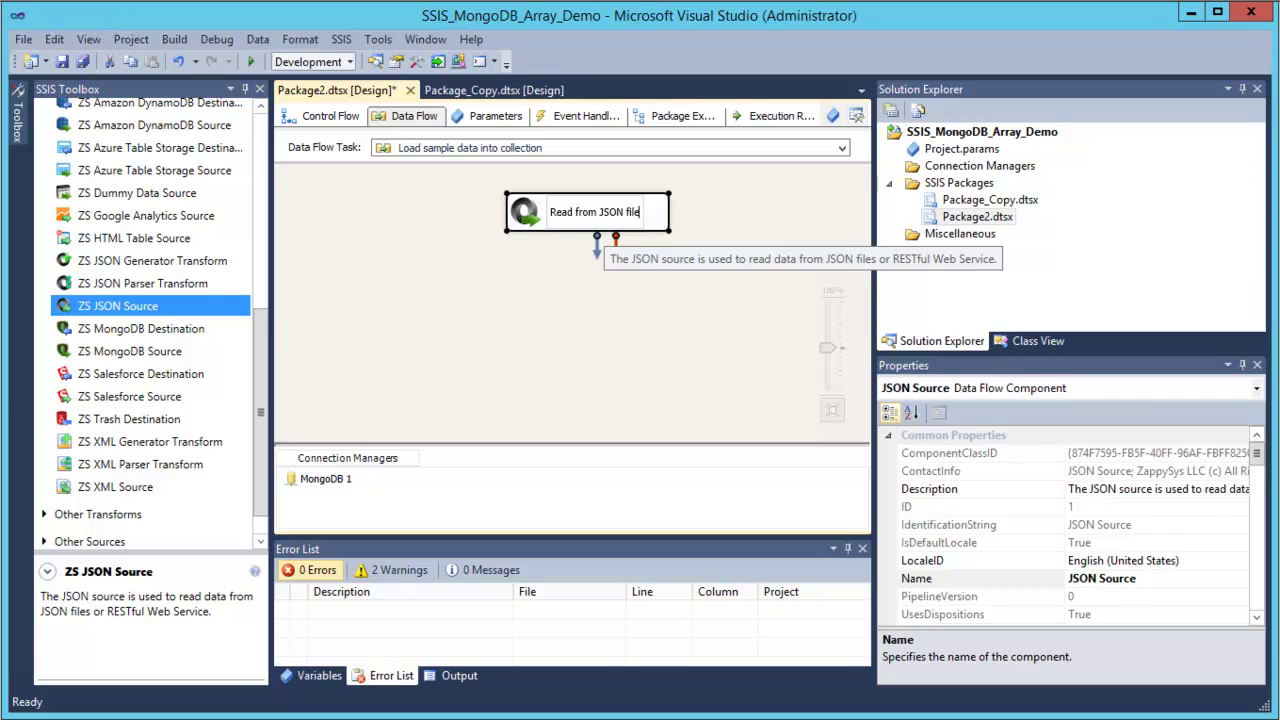
click(459, 248)
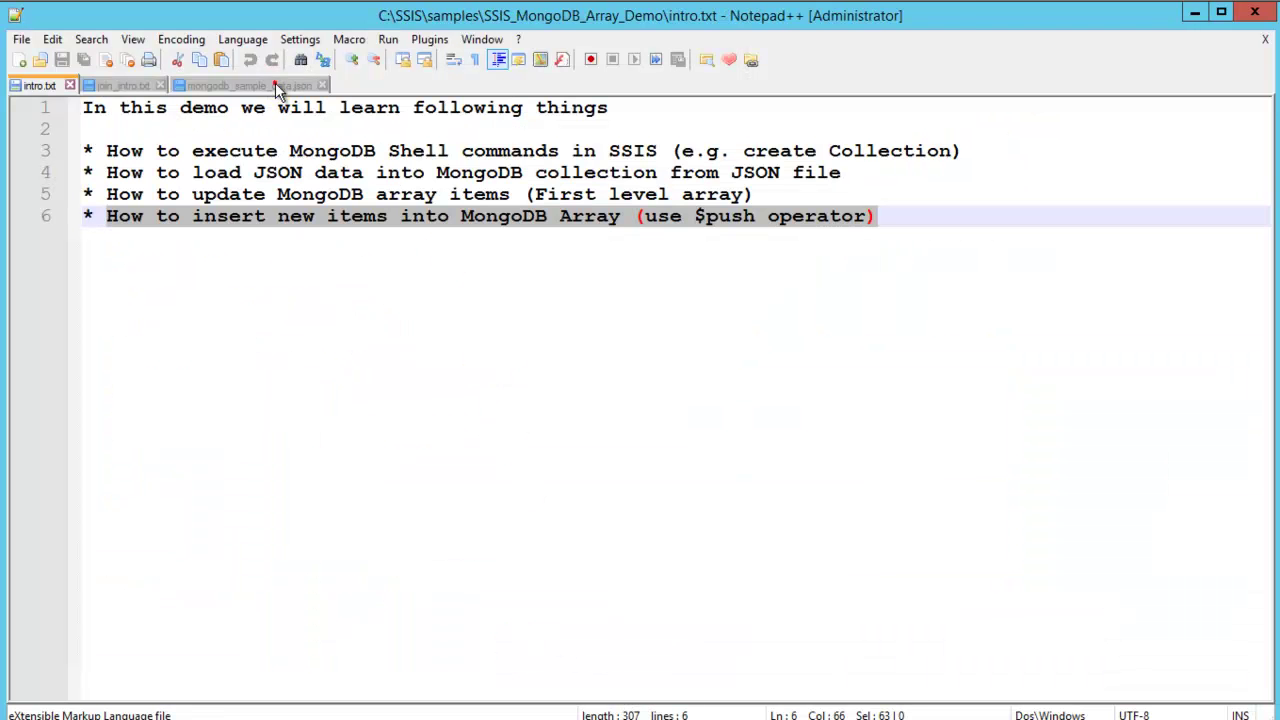
Review the two sample records in mongodb_sample_data.json, then copy the file's full path.
click(276, 84)
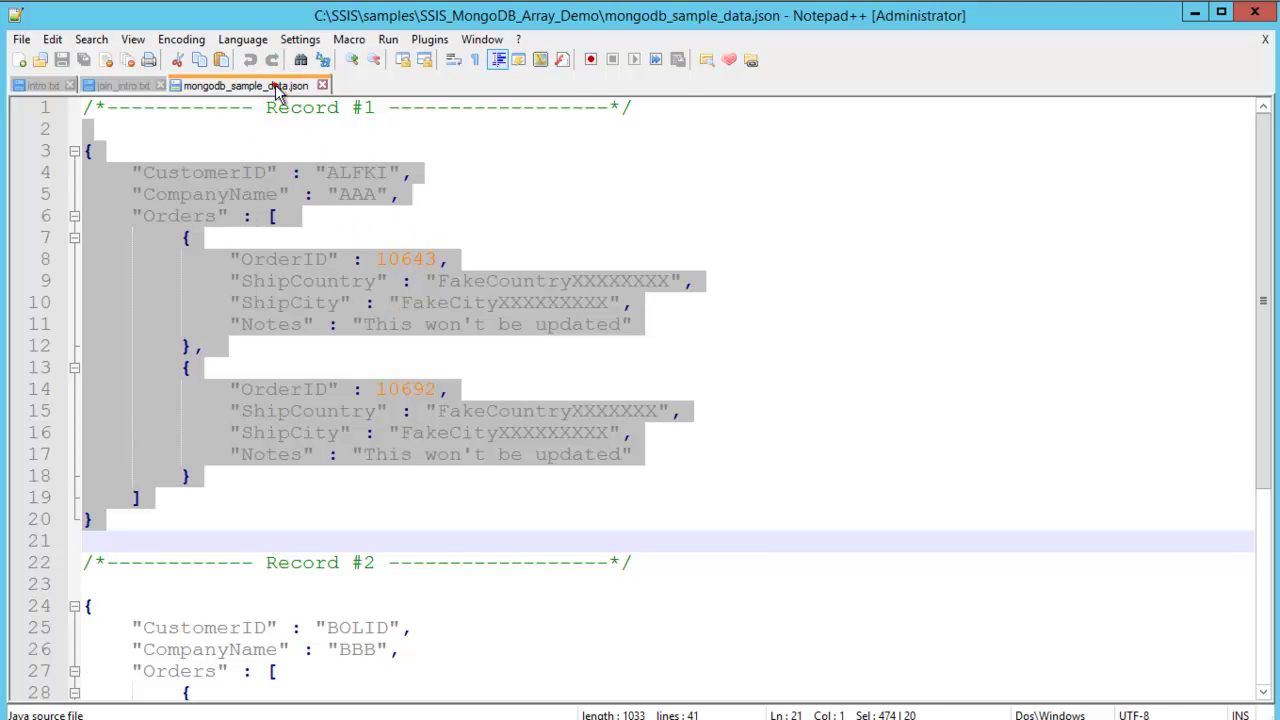
click(175, 565)
drag(87, 593, 260, 511)
click(383, 468)
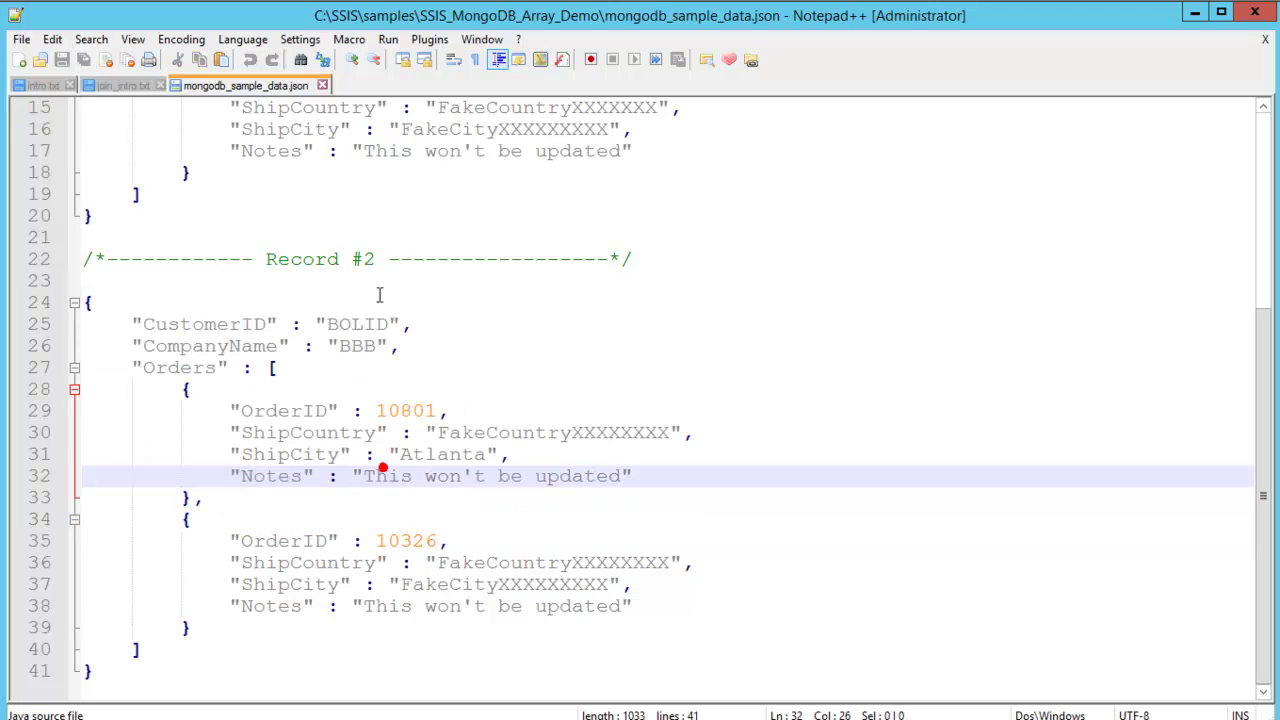
right_click(281, 88)
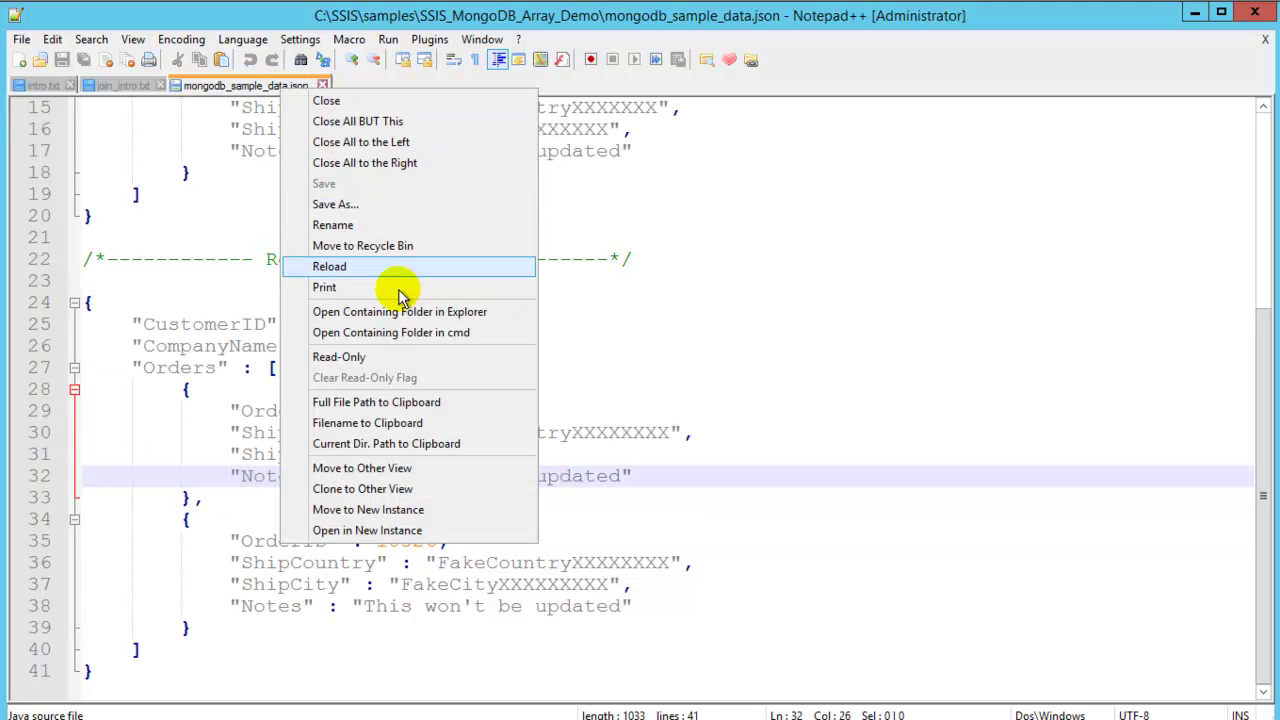
click(395, 402)
Set Read from JSON file to File path access mode with the pasted mongodb_sample_data.json path and preview rows.
key(alt+Tab)
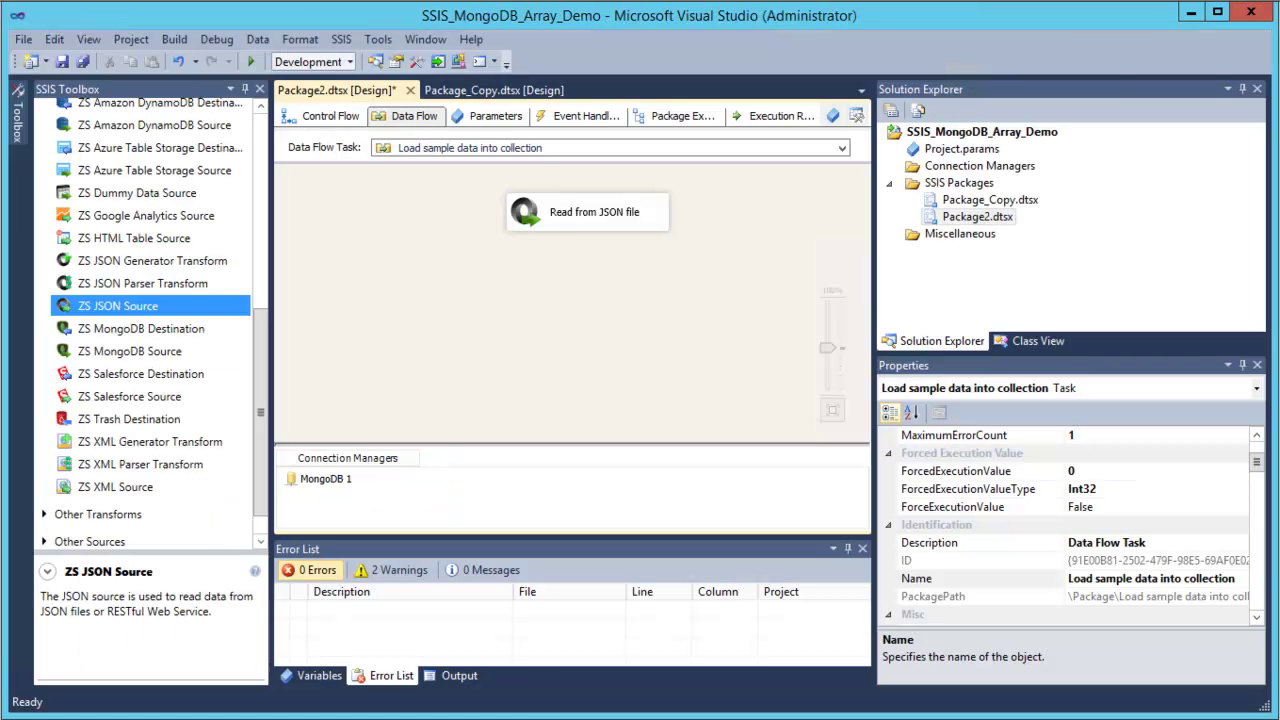
double_click(524, 211)
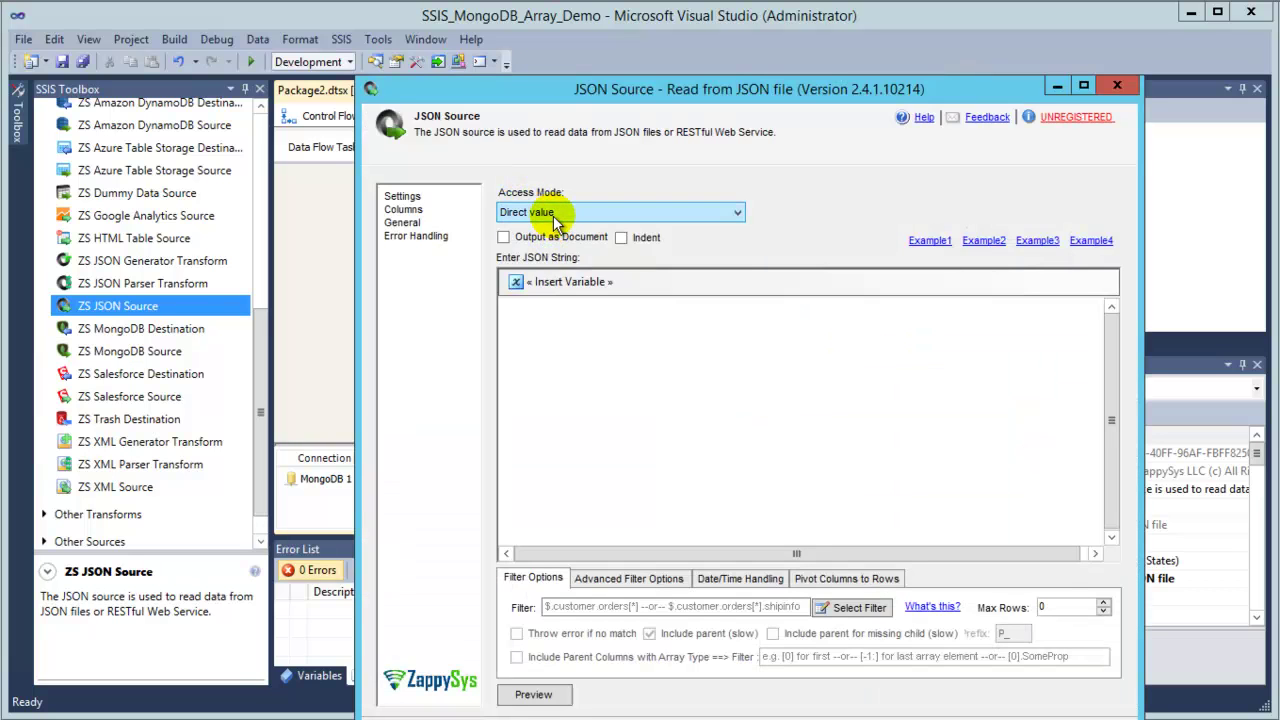
click(553, 213)
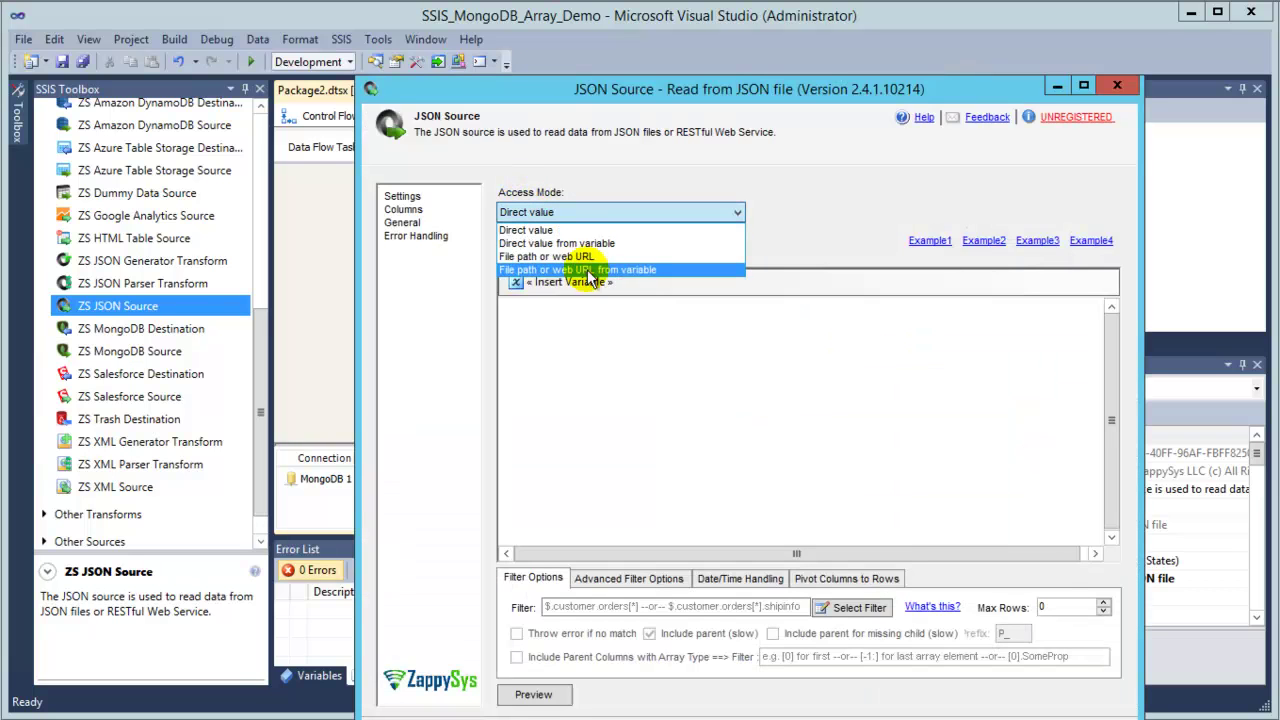
click(565, 256)
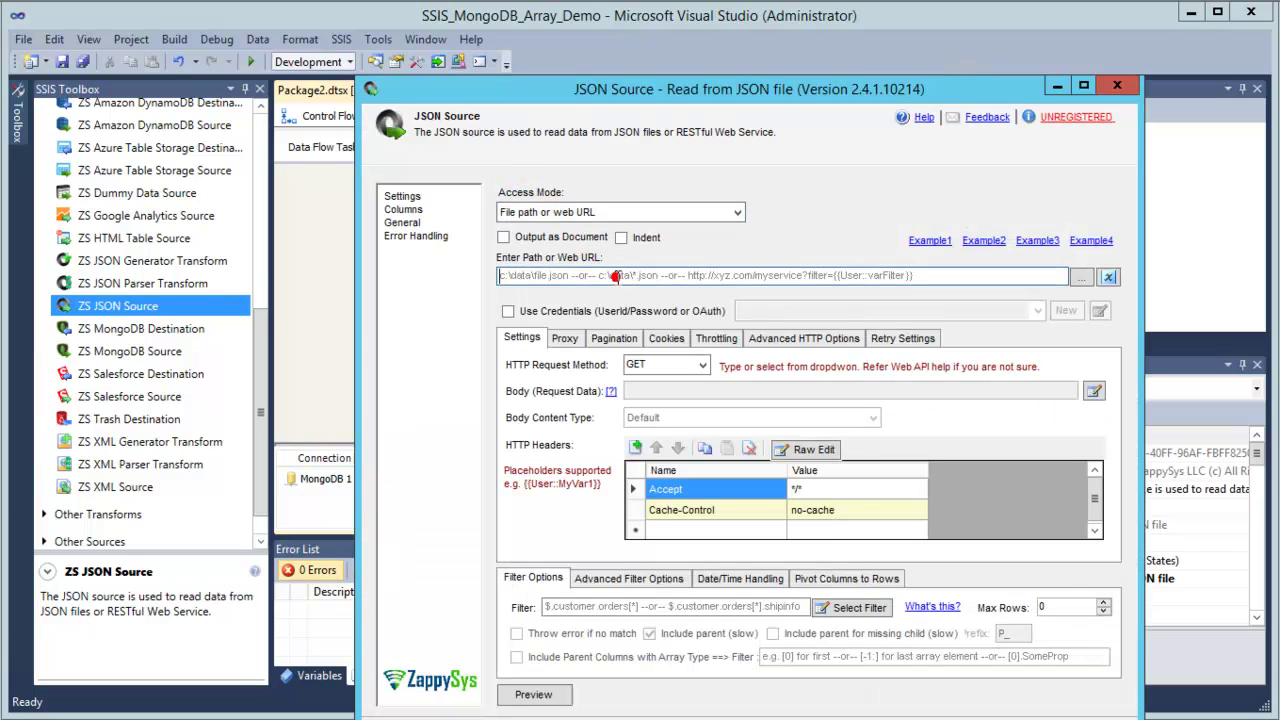
right_click(618, 277)
click(664, 352)
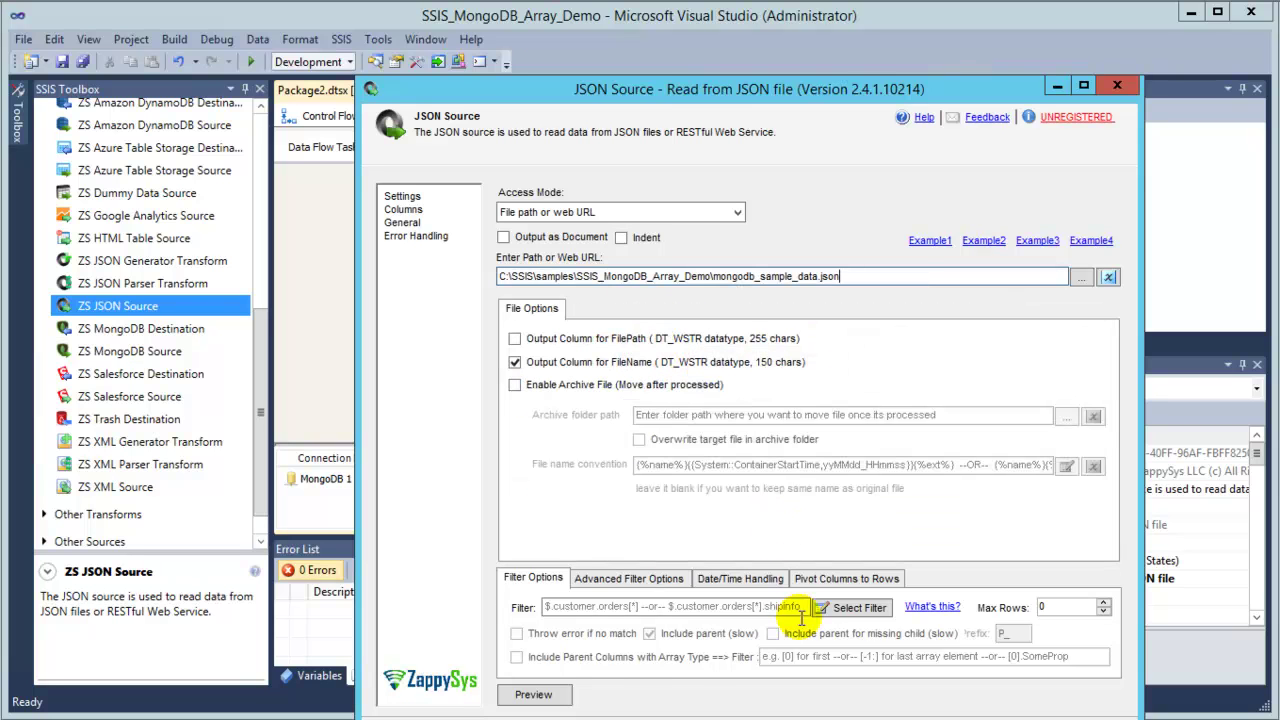
click(515, 697)
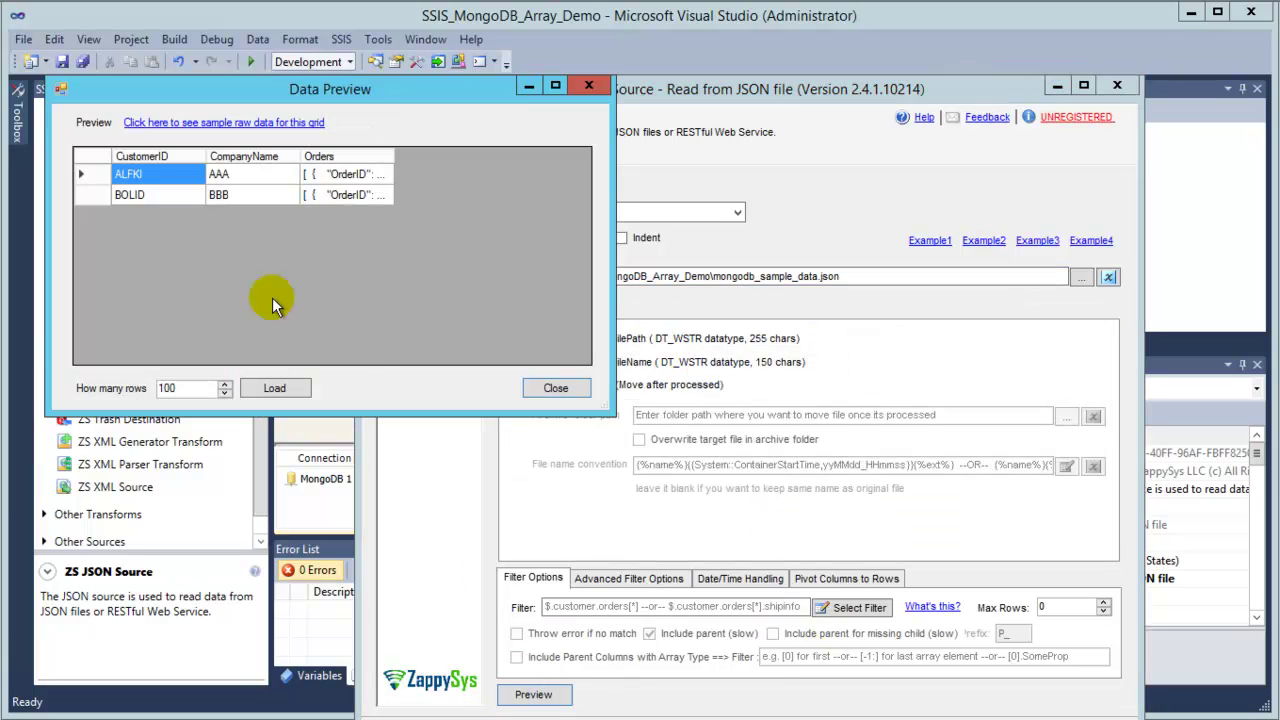
click(553, 389)
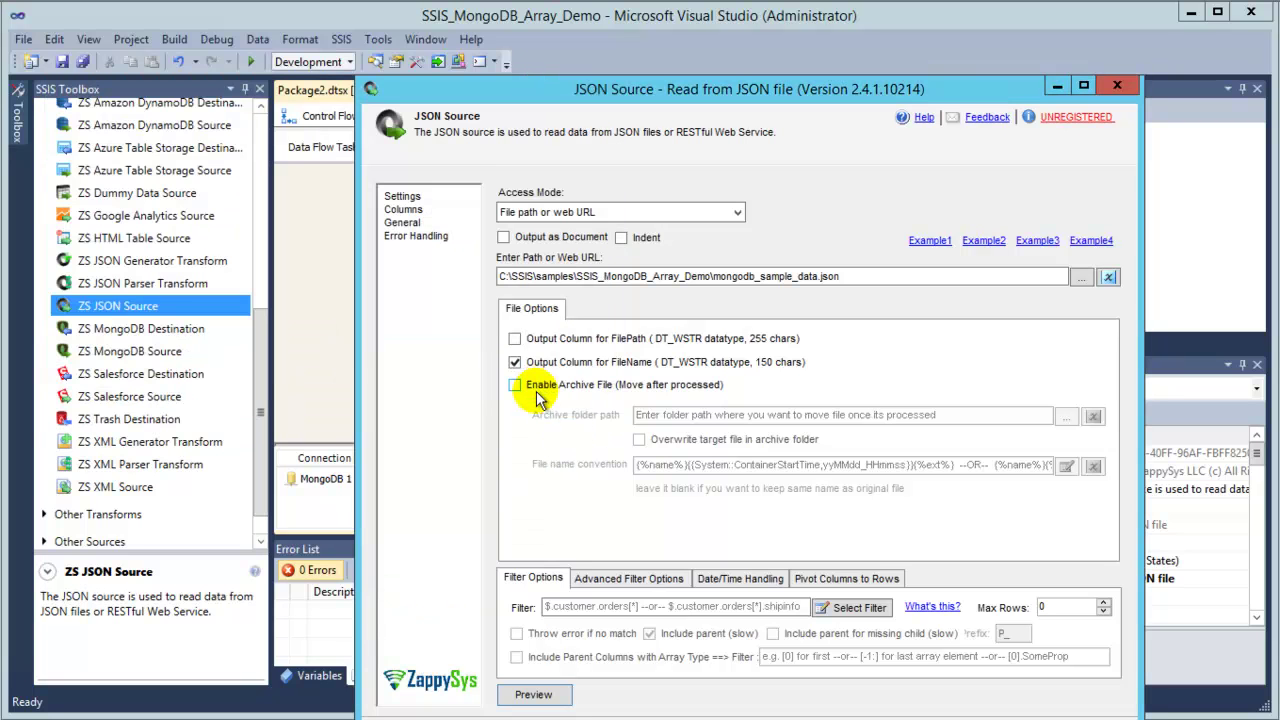
Enable Output as Document and preview the full JSON in the __DOCUMENT__ column.
click(540, 245)
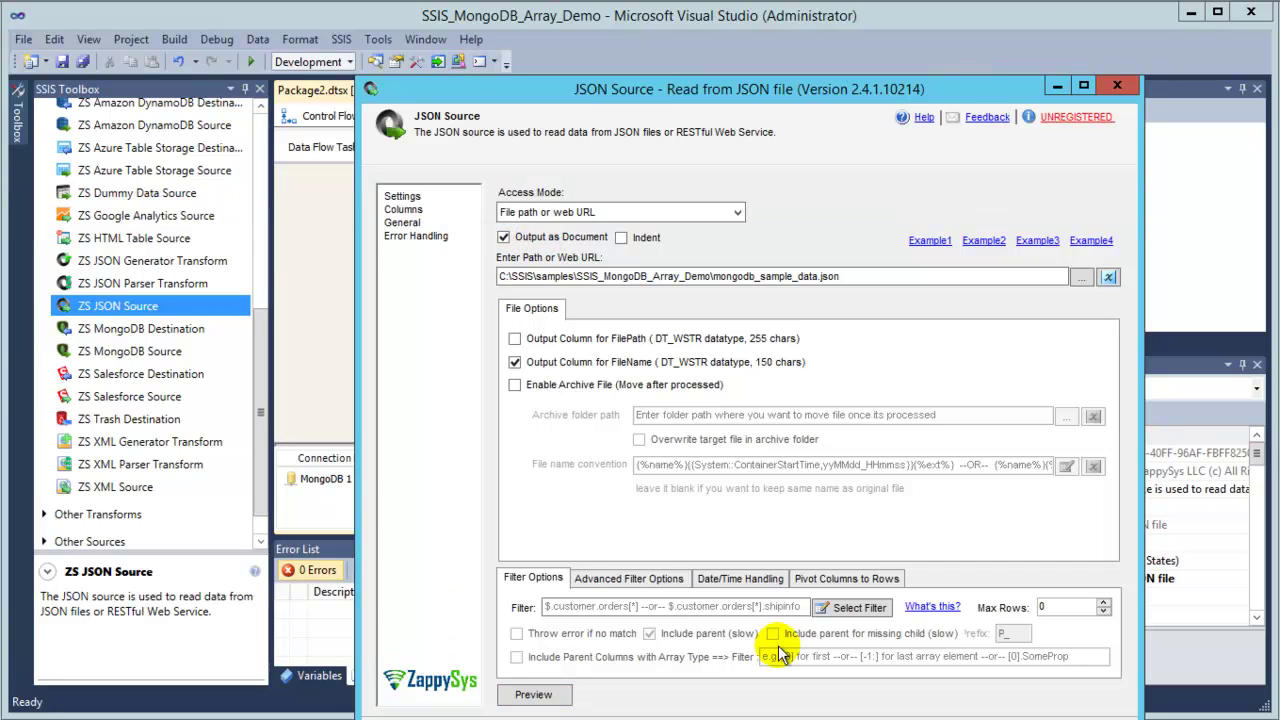
click(515, 696)
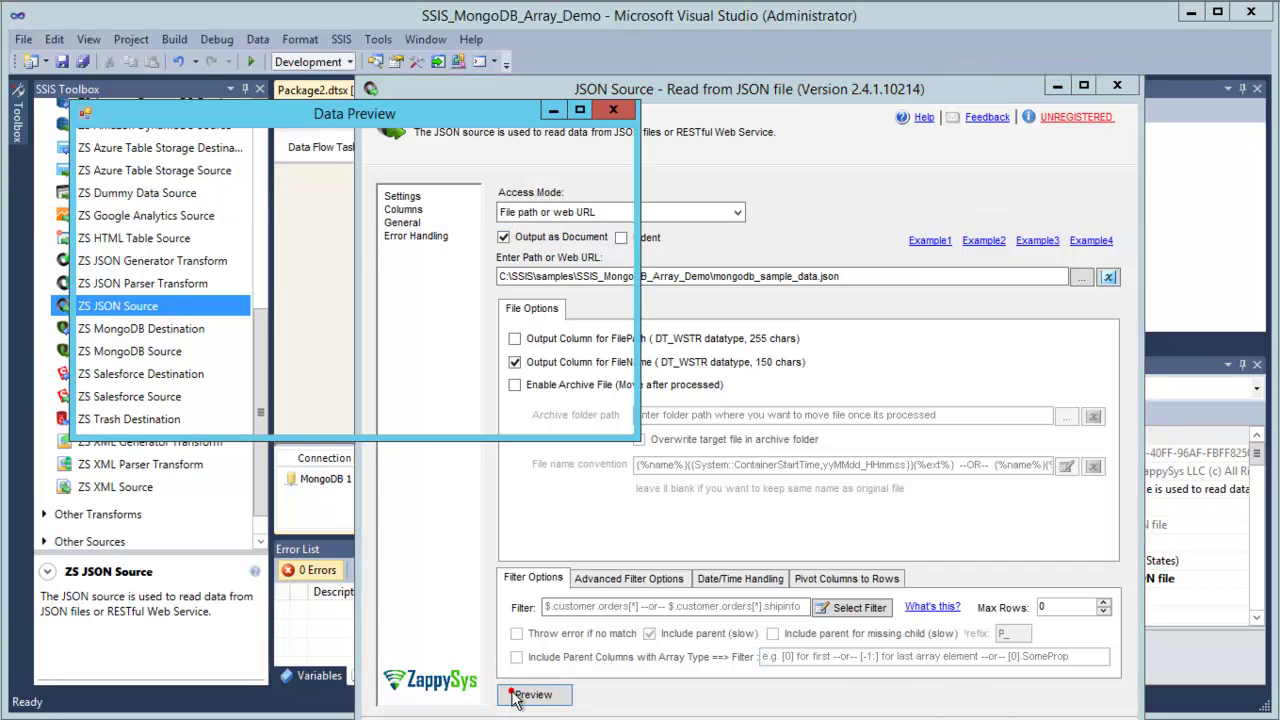
drag(228, 180, 505, 180)
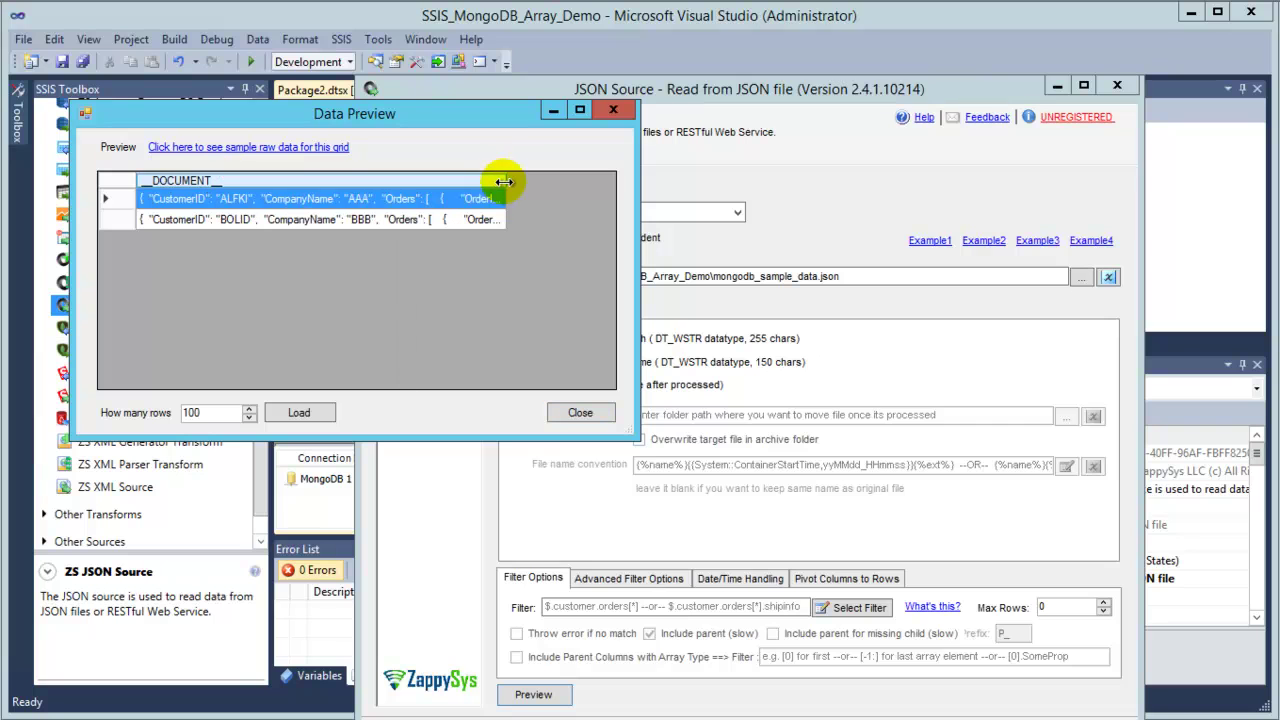
click(578, 413)
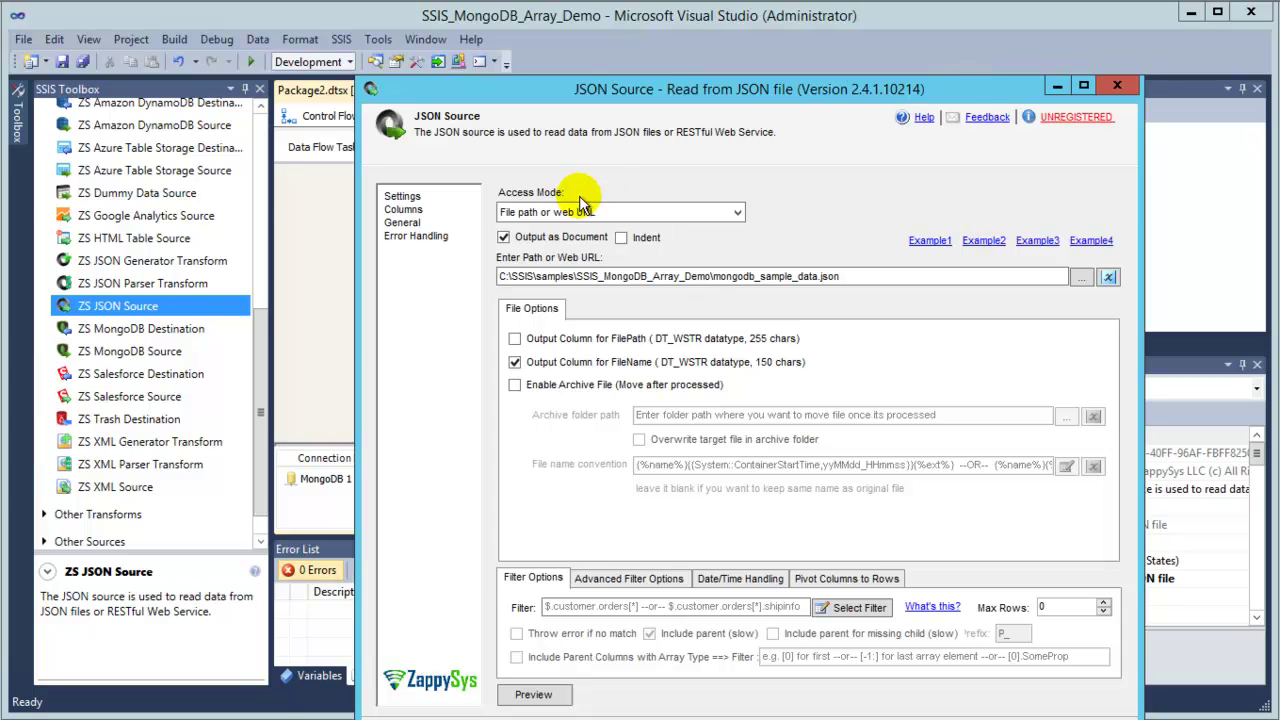
mouse_move(522, 240)
Save the JSON source settings, keeping Auto as the metadata scan mode.
click(961, 698)
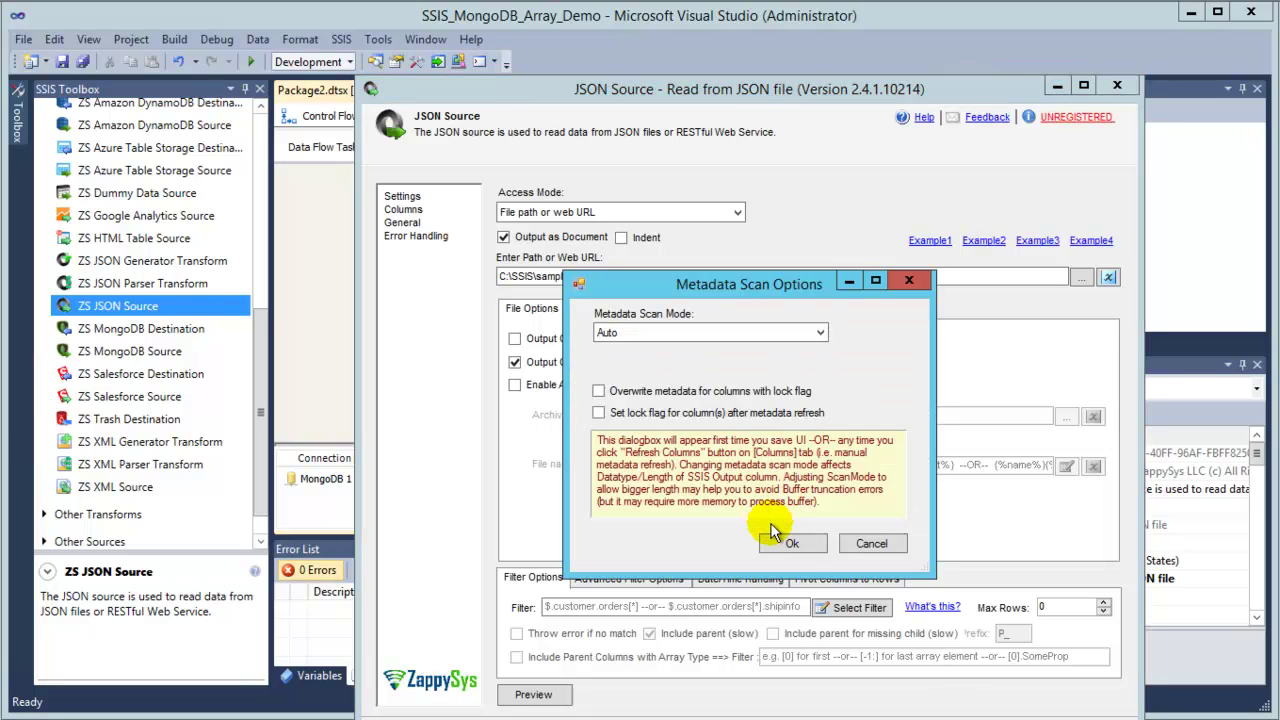
click(734, 333)
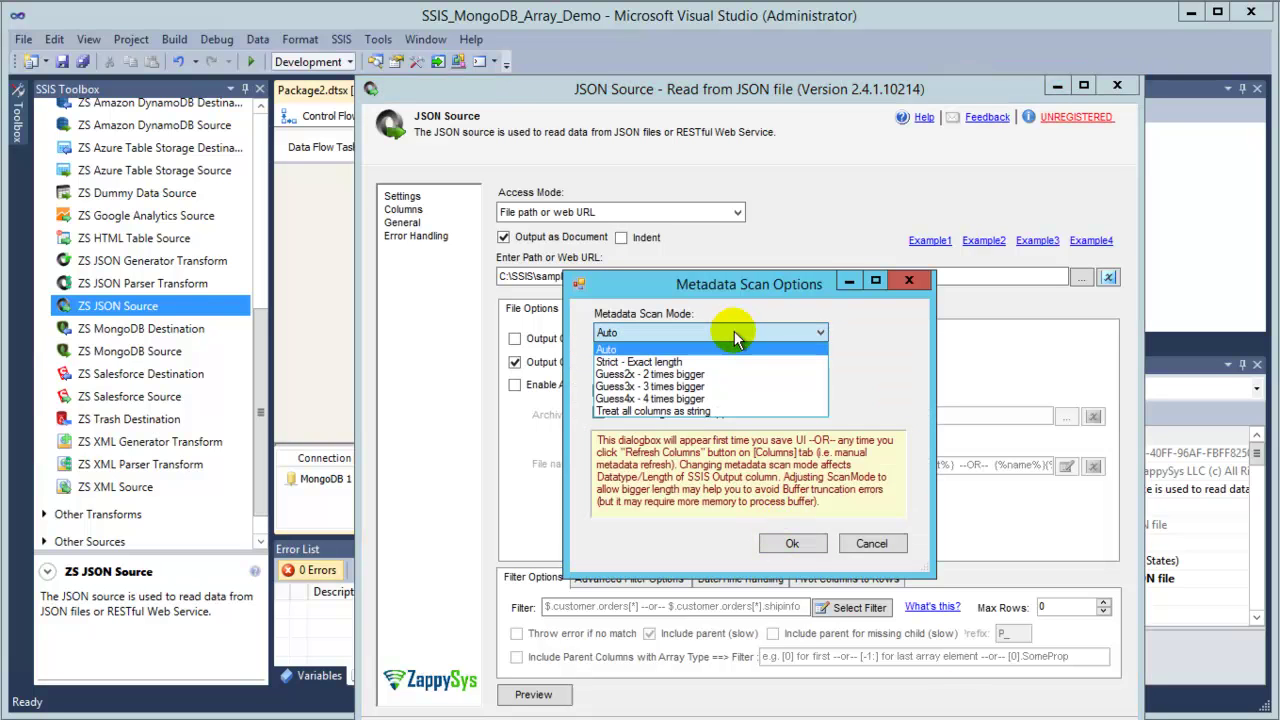
click(730, 334)
click(793, 537)
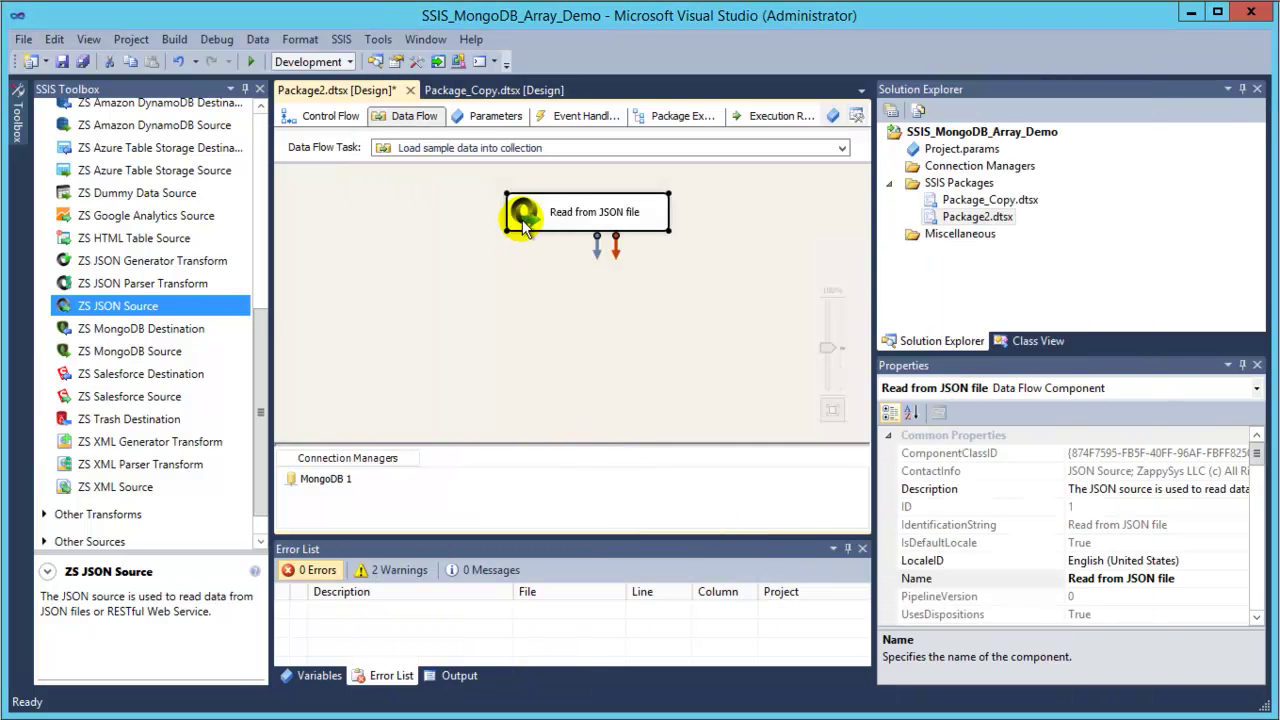
Reopen the JSON source to confirm its __DOCUMENT__ and __FileName output columns, then close it.
double_click(524, 224)
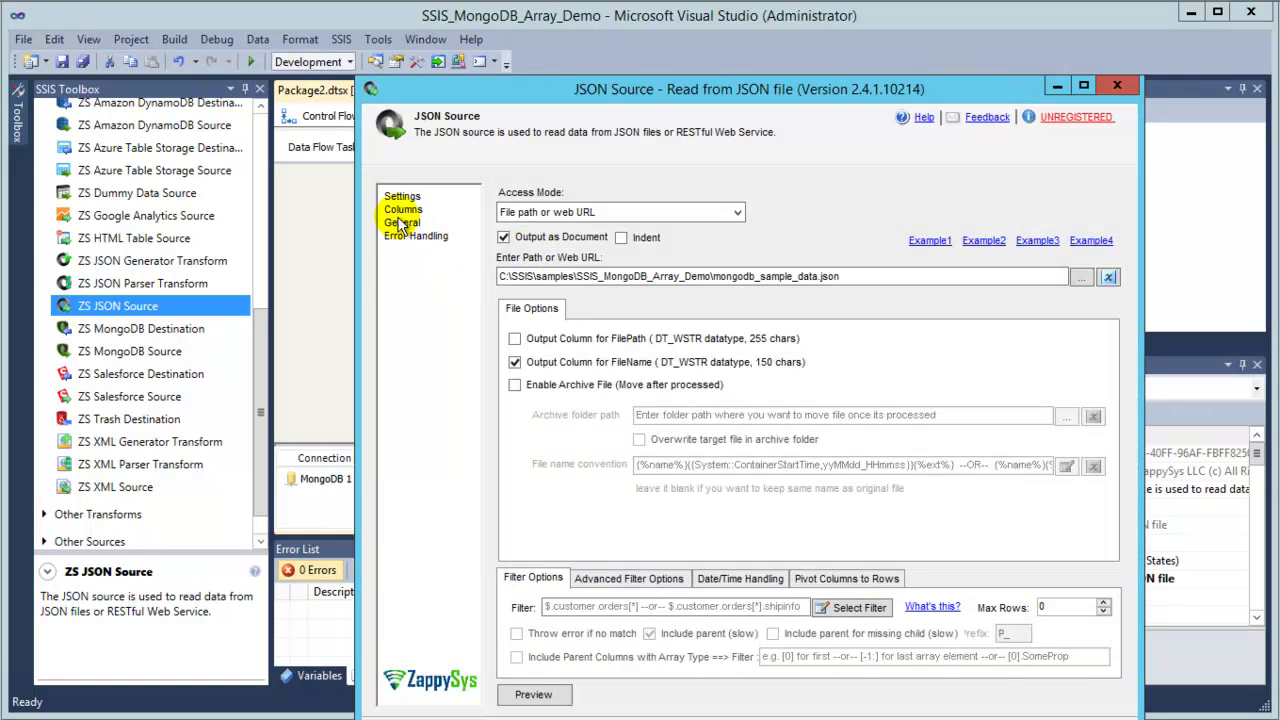
click(402, 211)
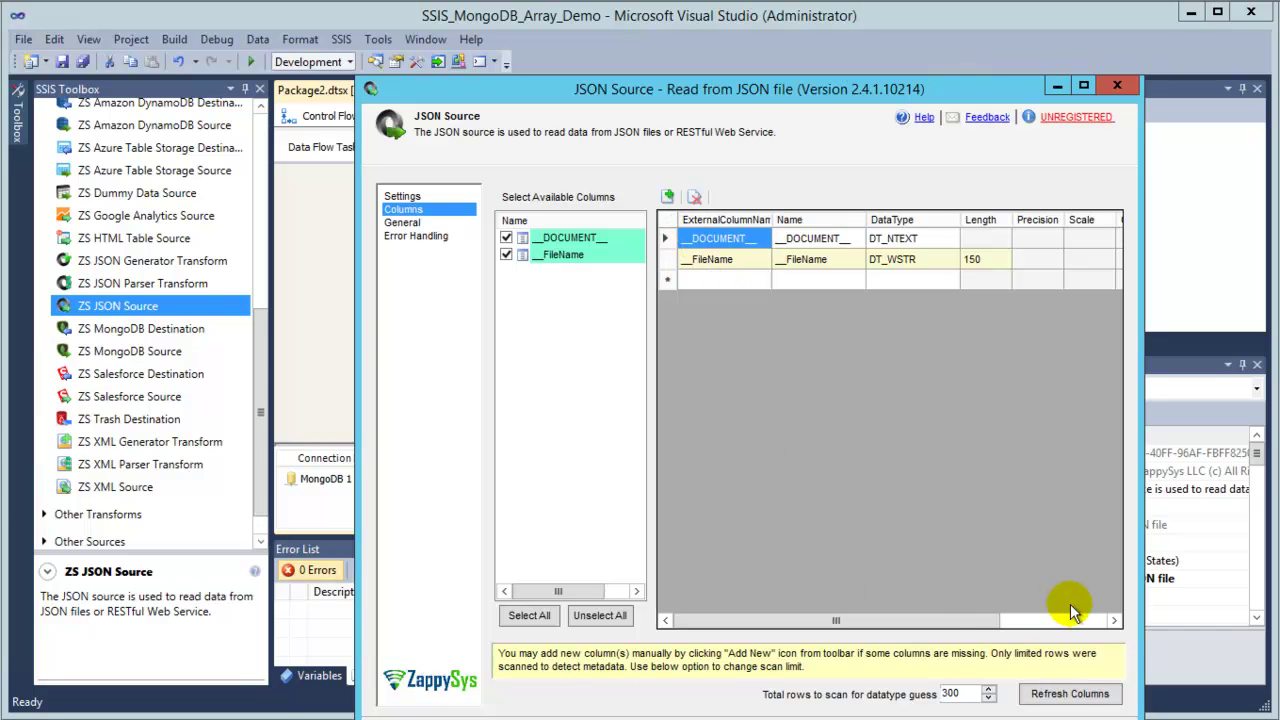
click(1040, 620)
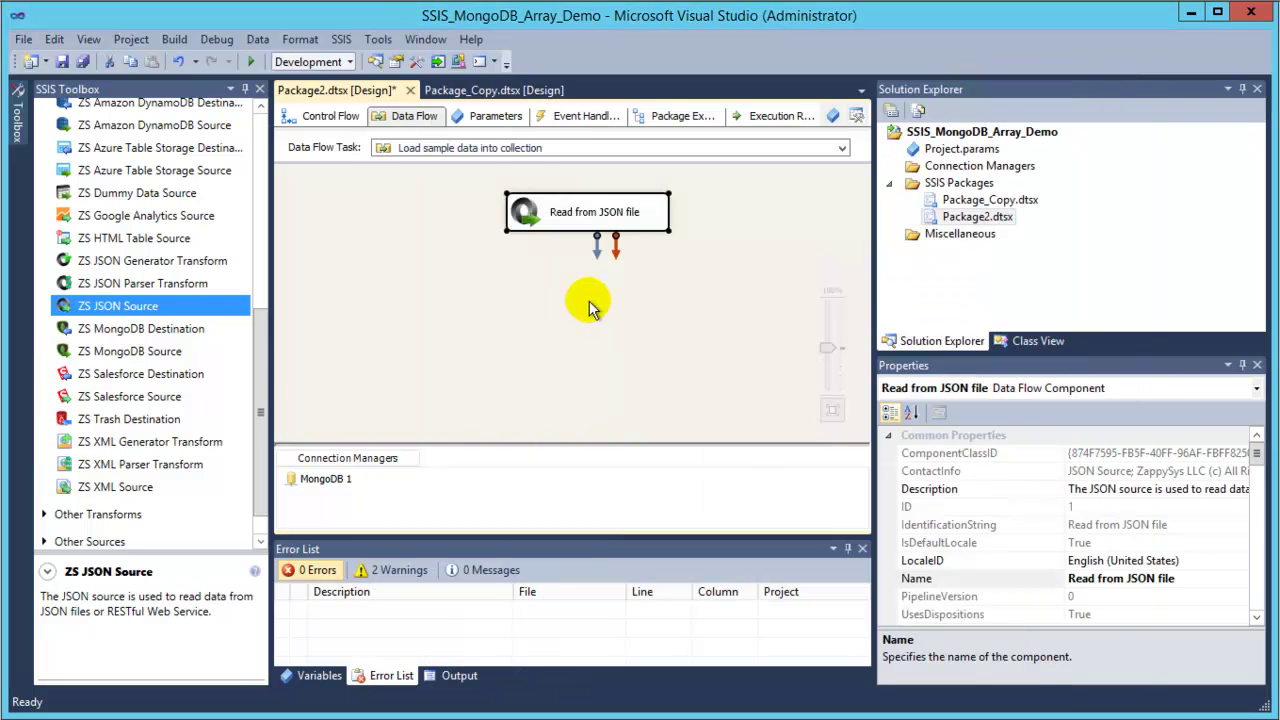
click(588, 300)
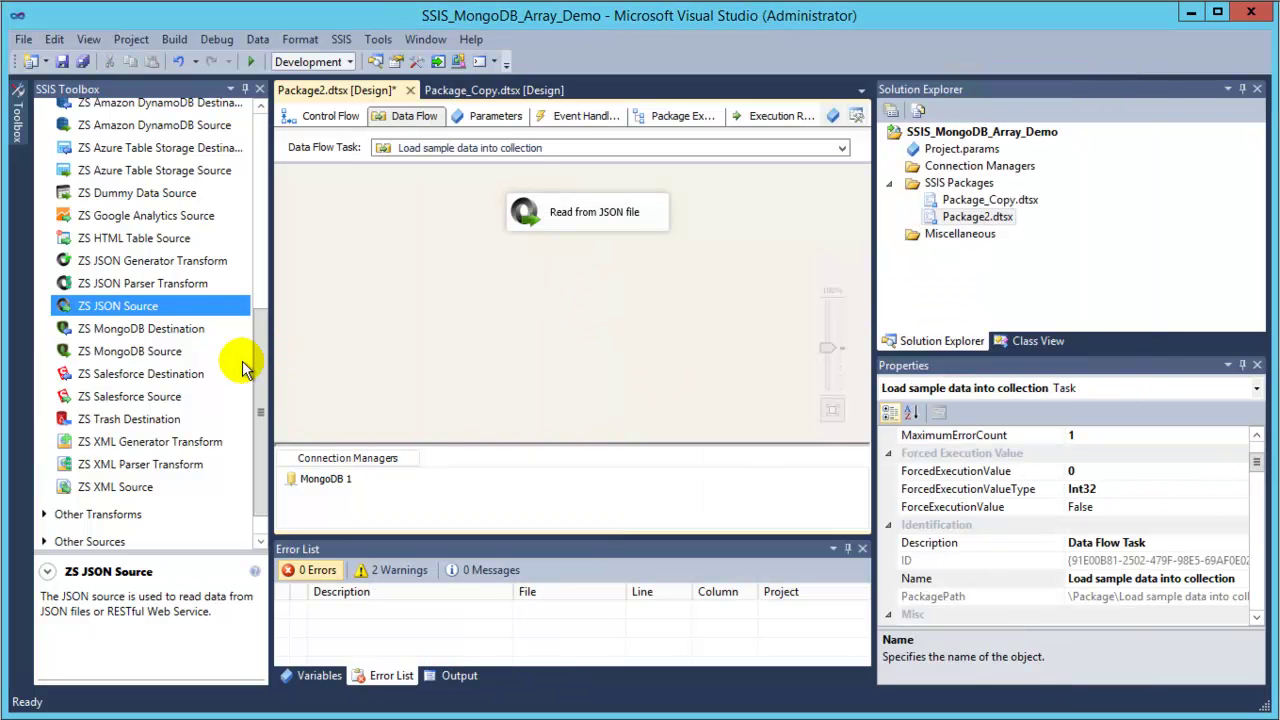
Add a MongoDB Destination to the data flow and assign it the MongoDB 1 connection.
click(143, 333)
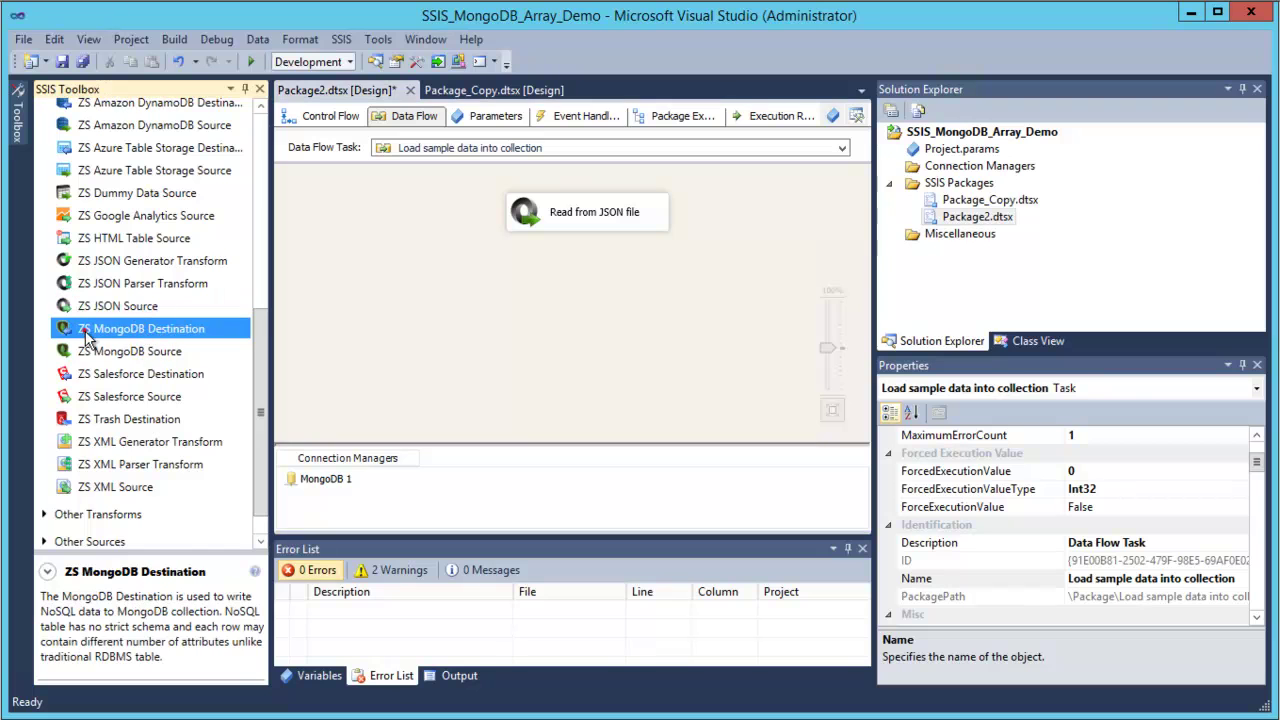
drag(521, 290, 575, 316)
click(600, 228)
double_click(565, 309)
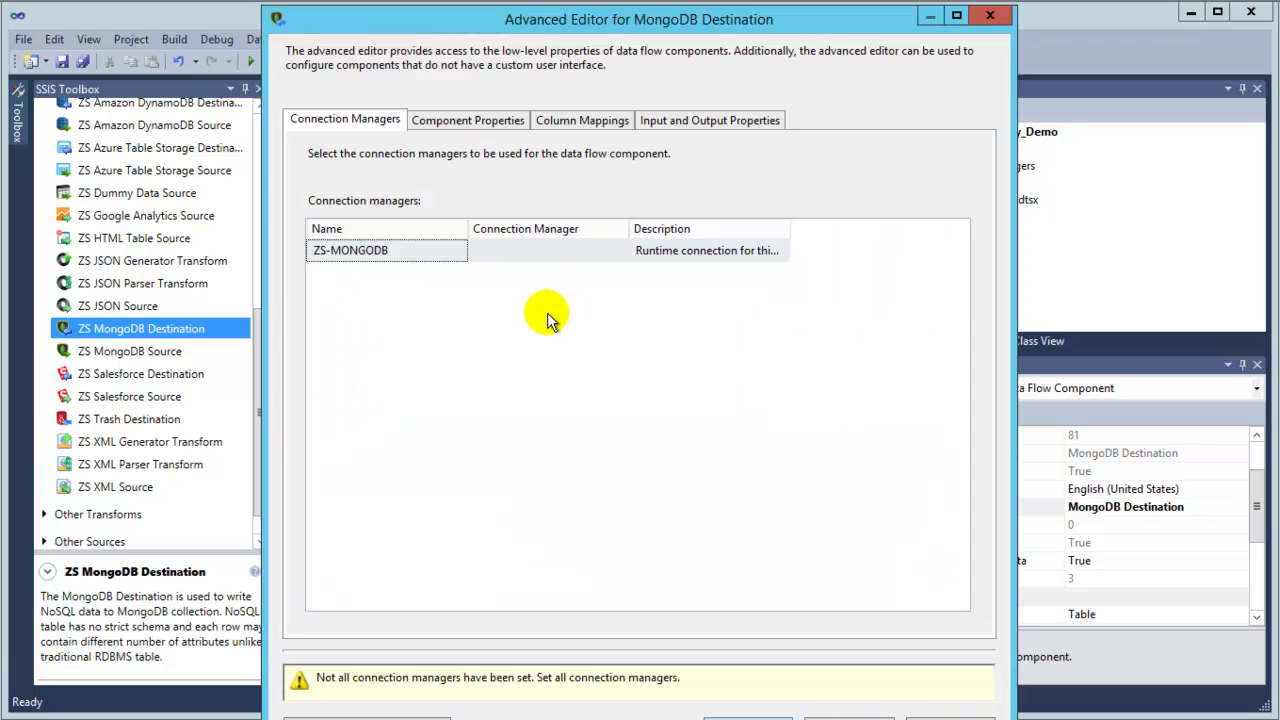
click(528, 250)
click(537, 270)
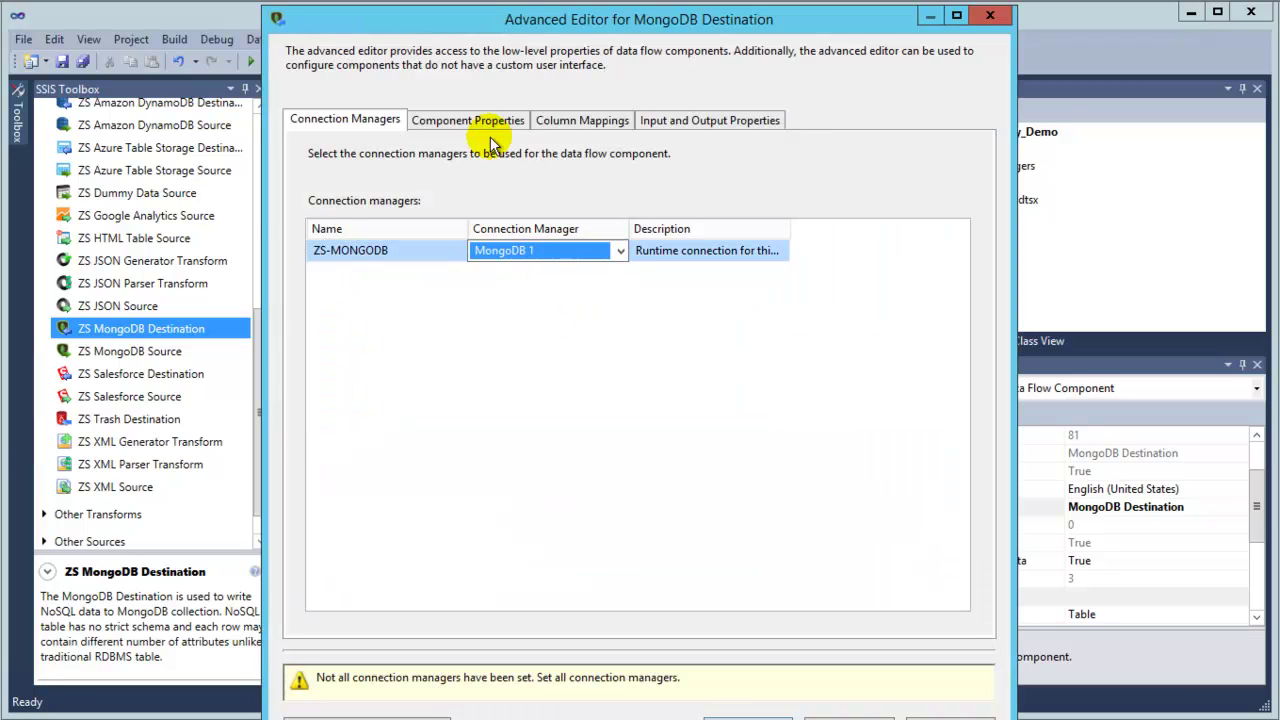
In Component Properties, set the destination's Operation to Reload.
click(462, 121)
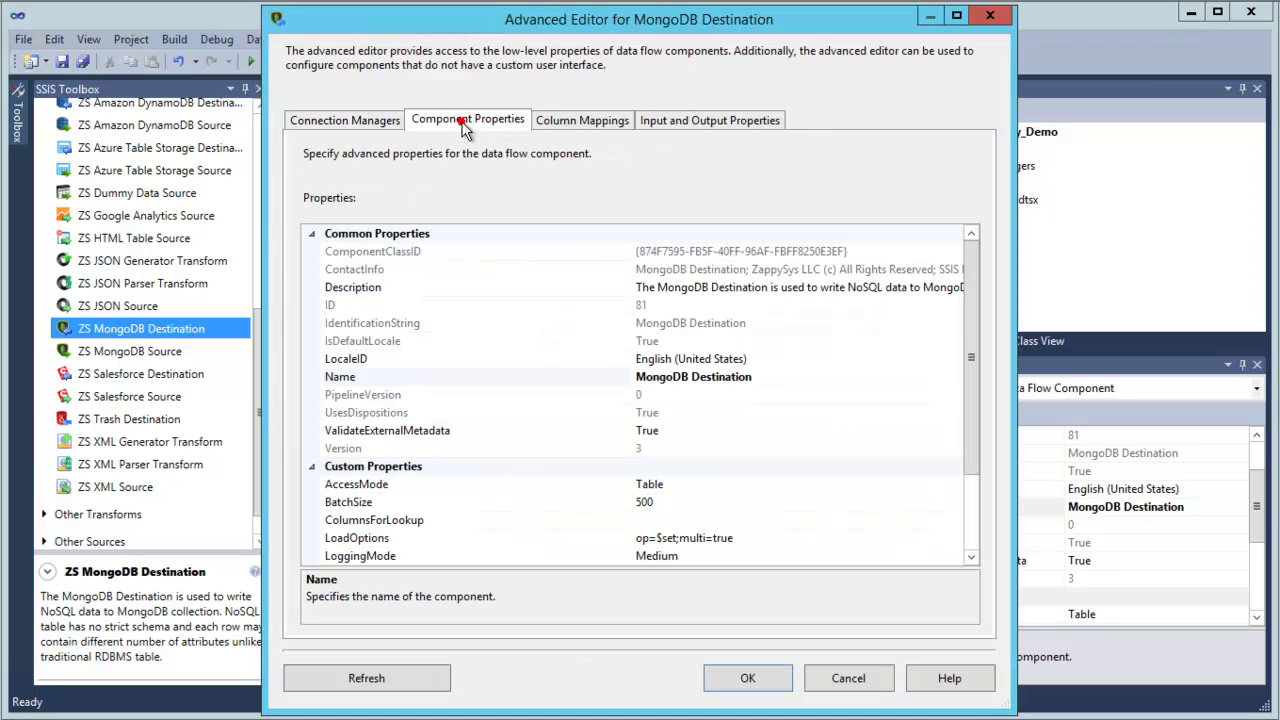
click(582, 486)
click(488, 503)
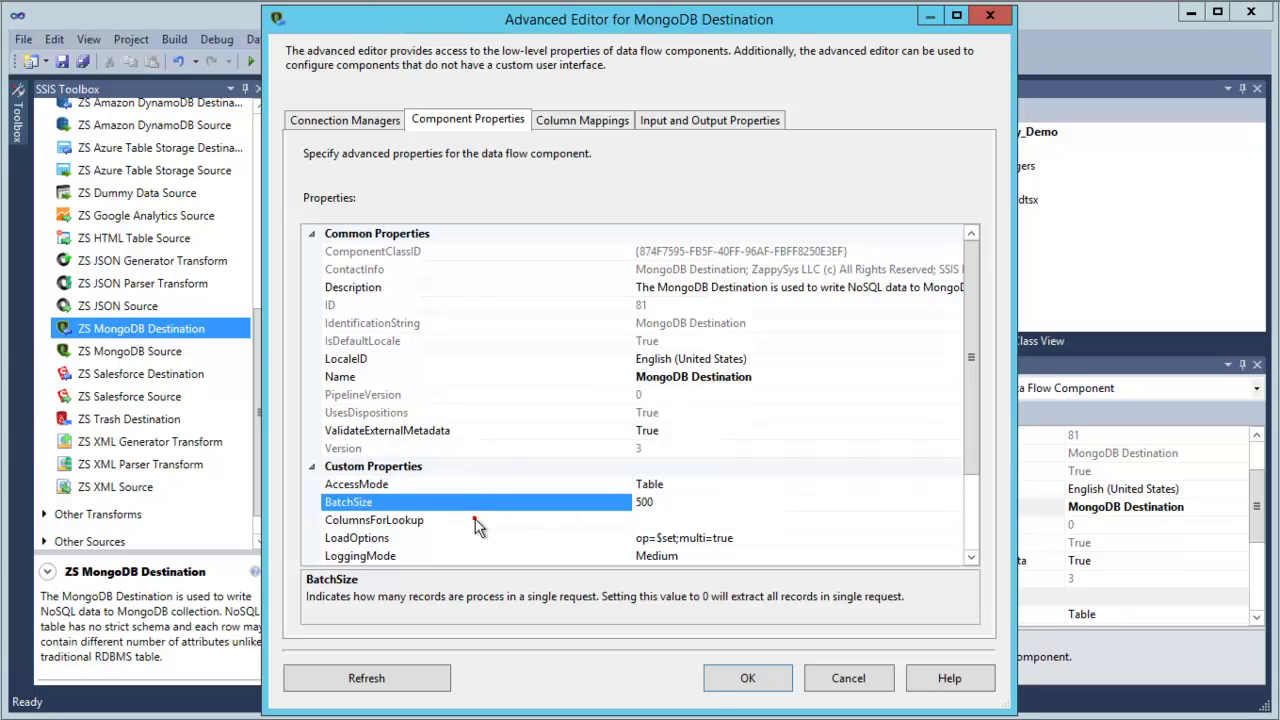
click(474, 518)
click(467, 540)
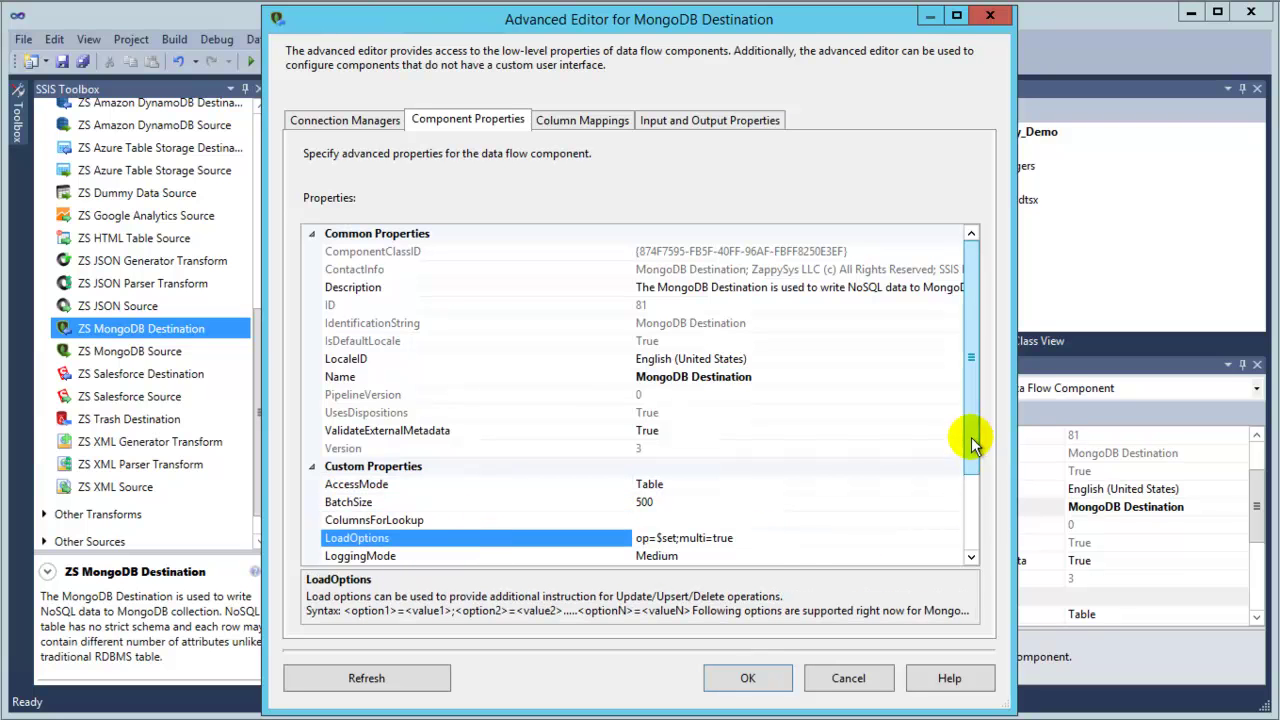
drag(971, 440, 982, 553)
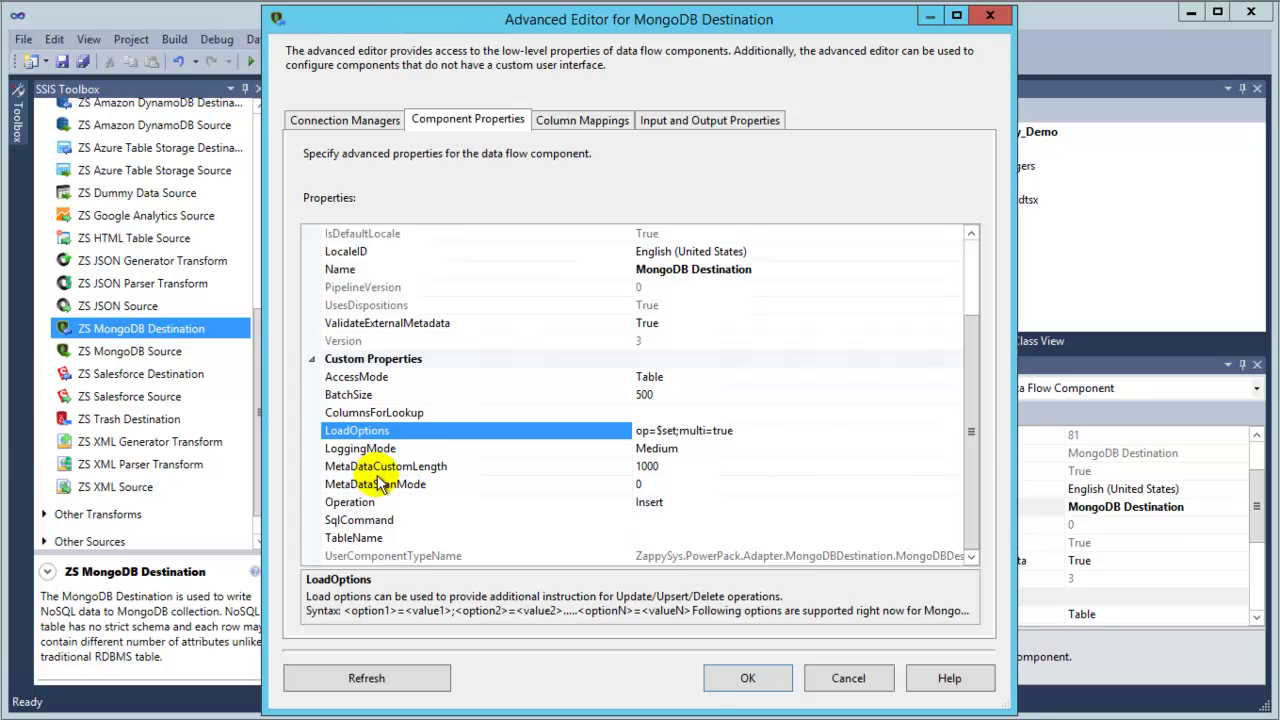
click(395, 502)
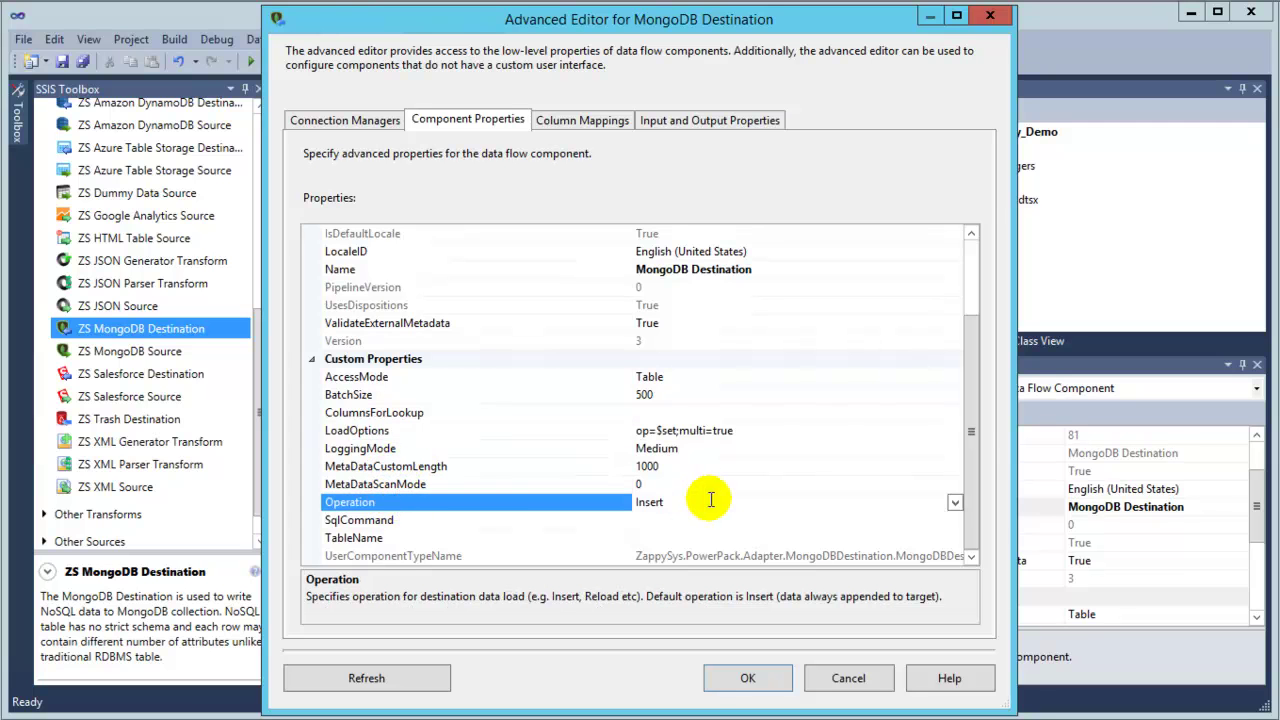
click(955, 502)
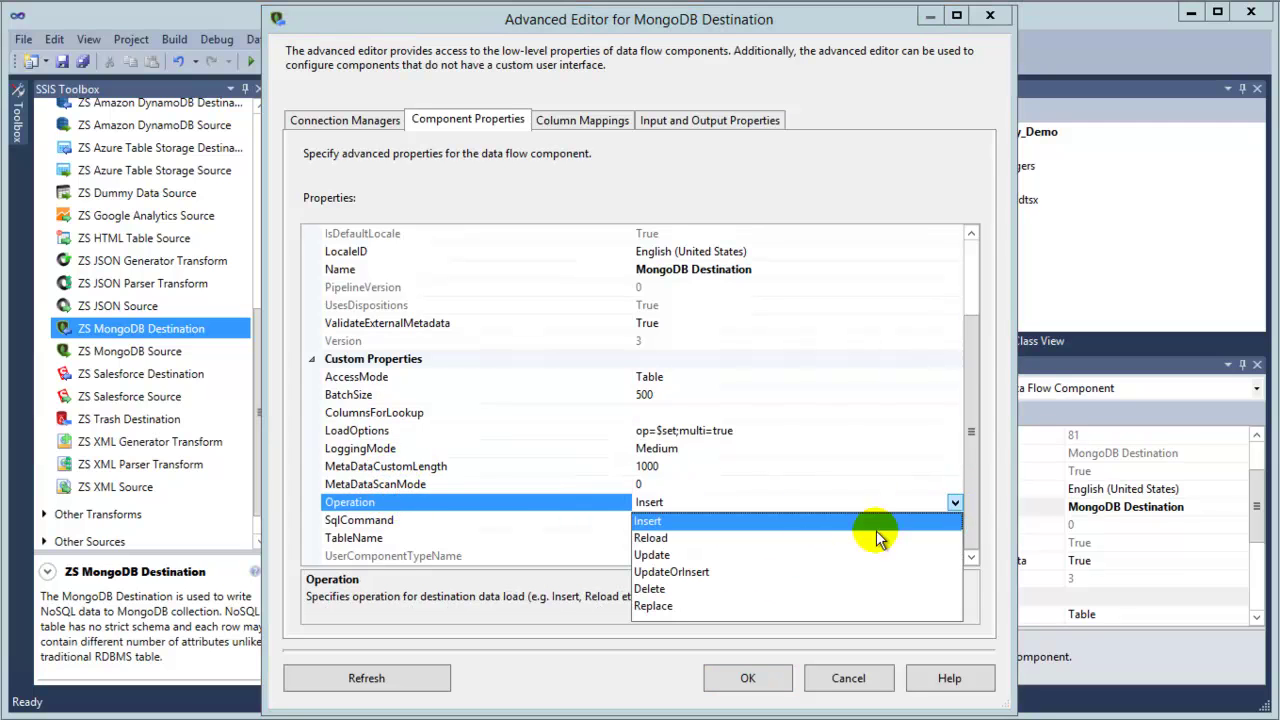
click(660, 540)
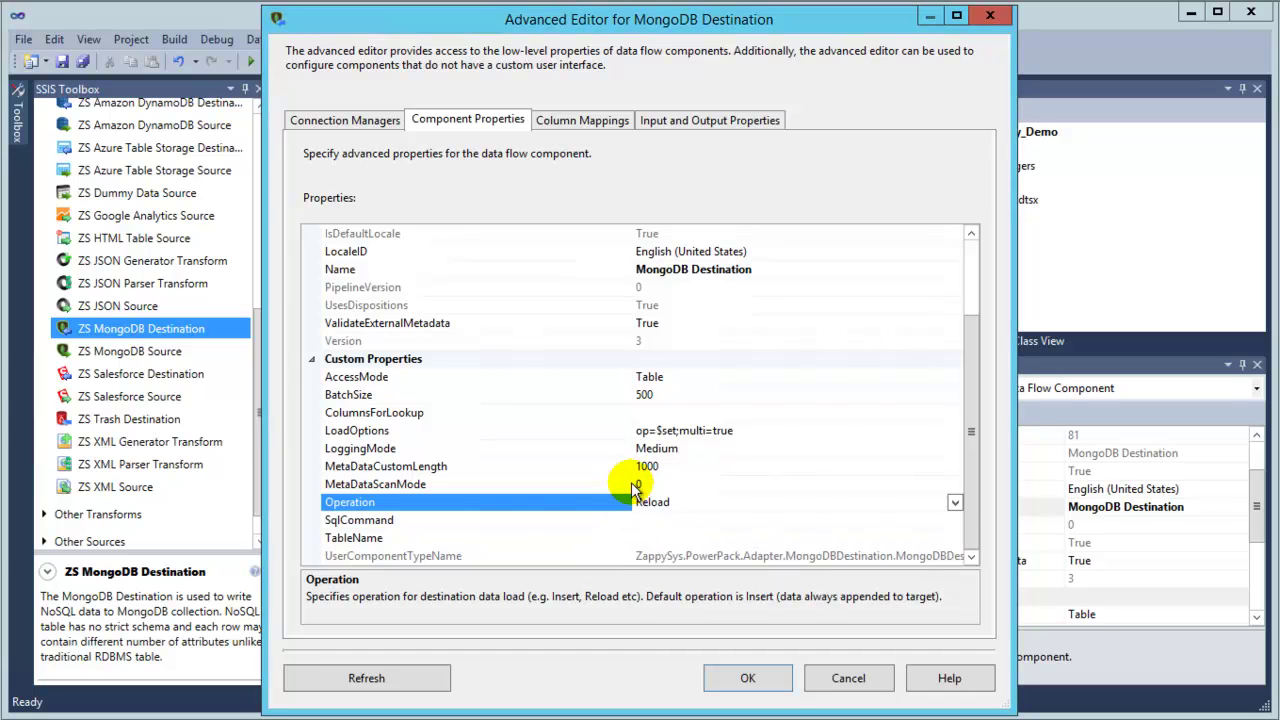
Set TableName to the UpdateArrayDemo collection.
click(381, 520)
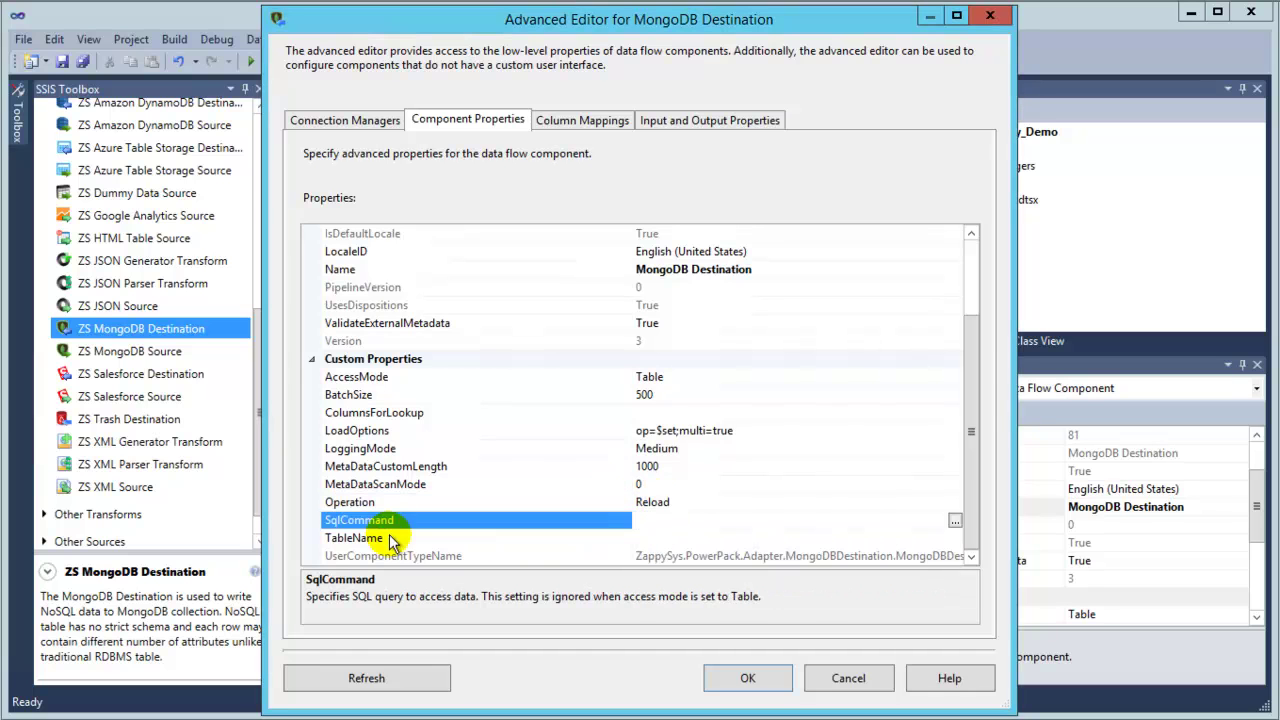
click(388, 538)
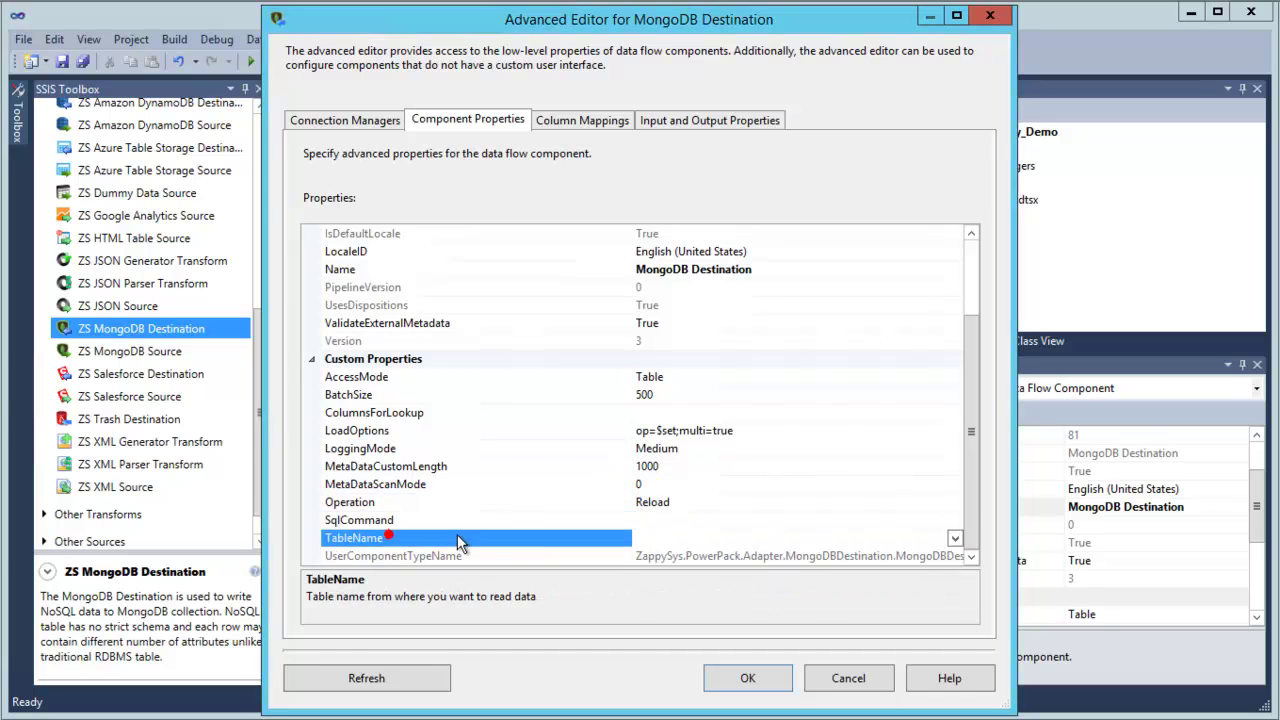
click(954, 538)
click(686, 574)
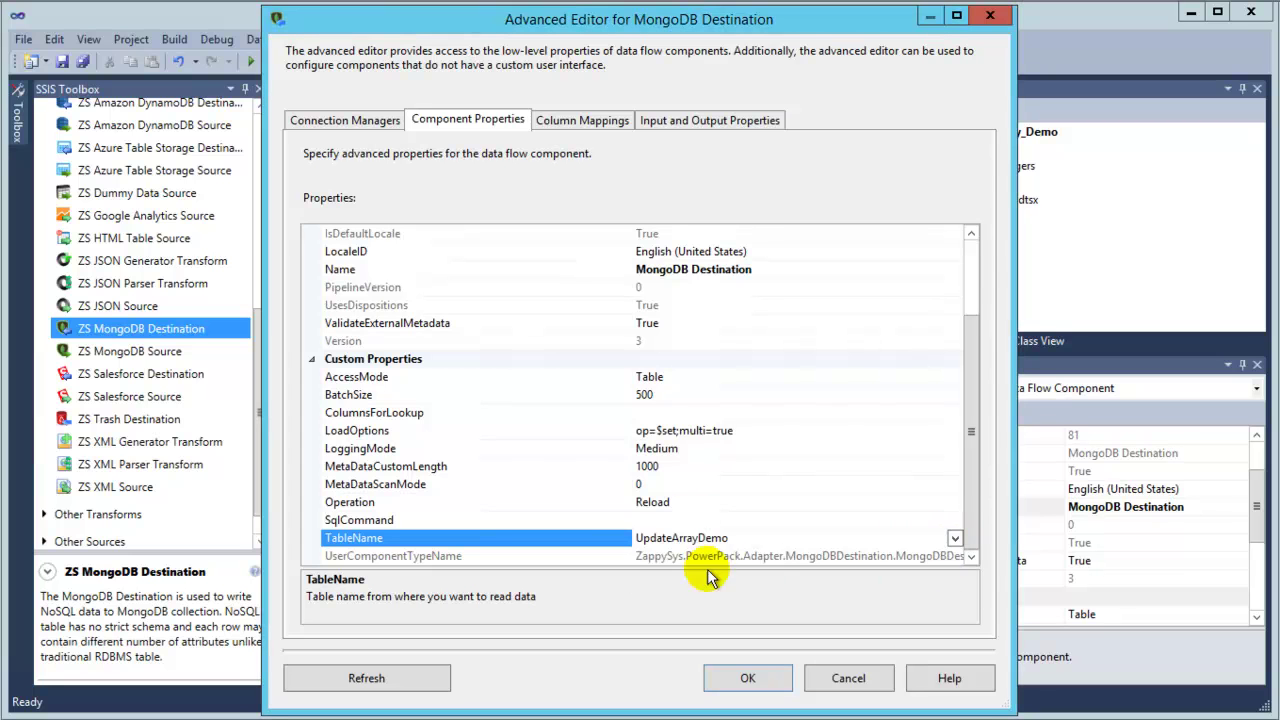
click(684, 501)
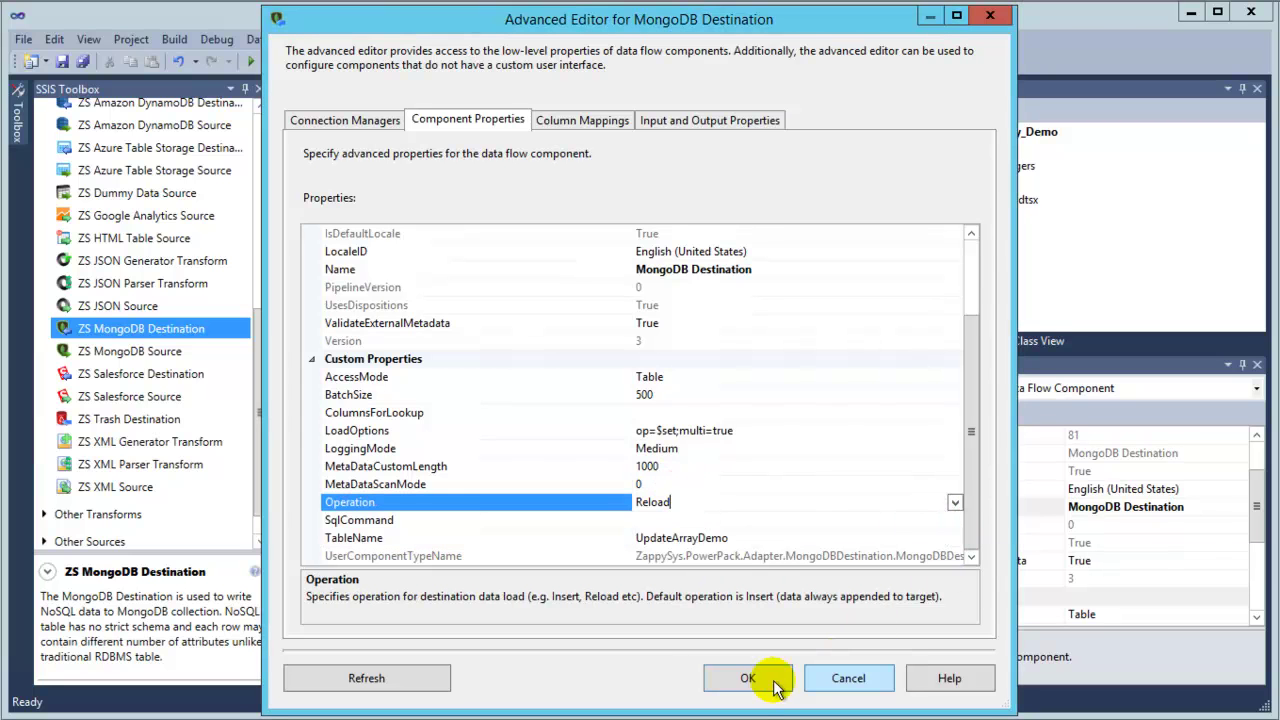
Delete the __FileName column mapping, leaving only __DOCUMENT__ mapped, and apply with OK.
click(580, 122)
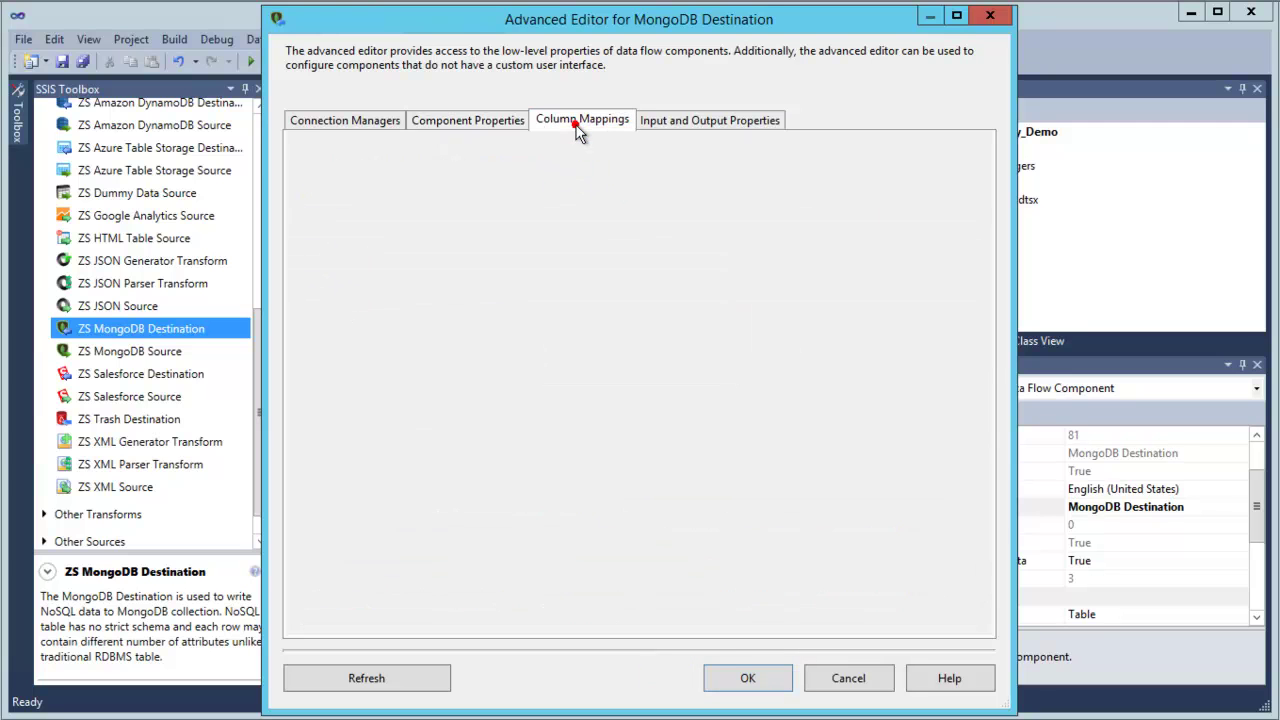
click(591, 283)
right_click(591, 283)
click(647, 312)
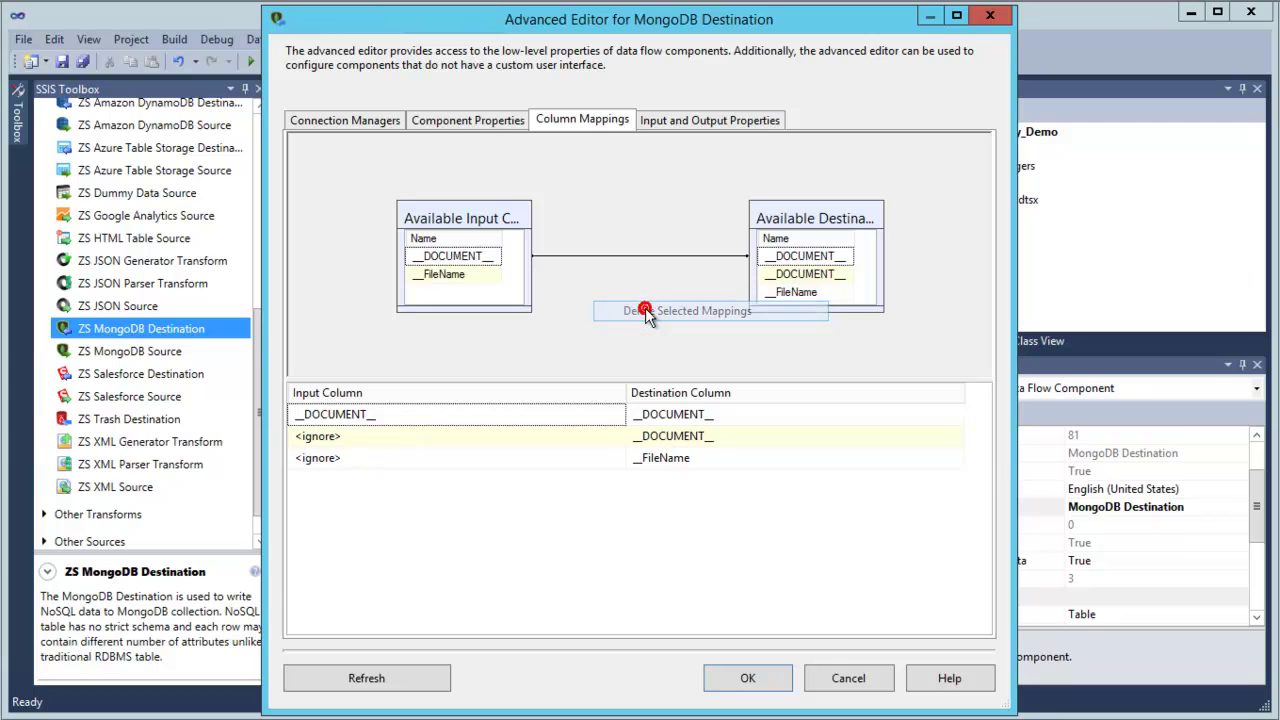
click(396, 677)
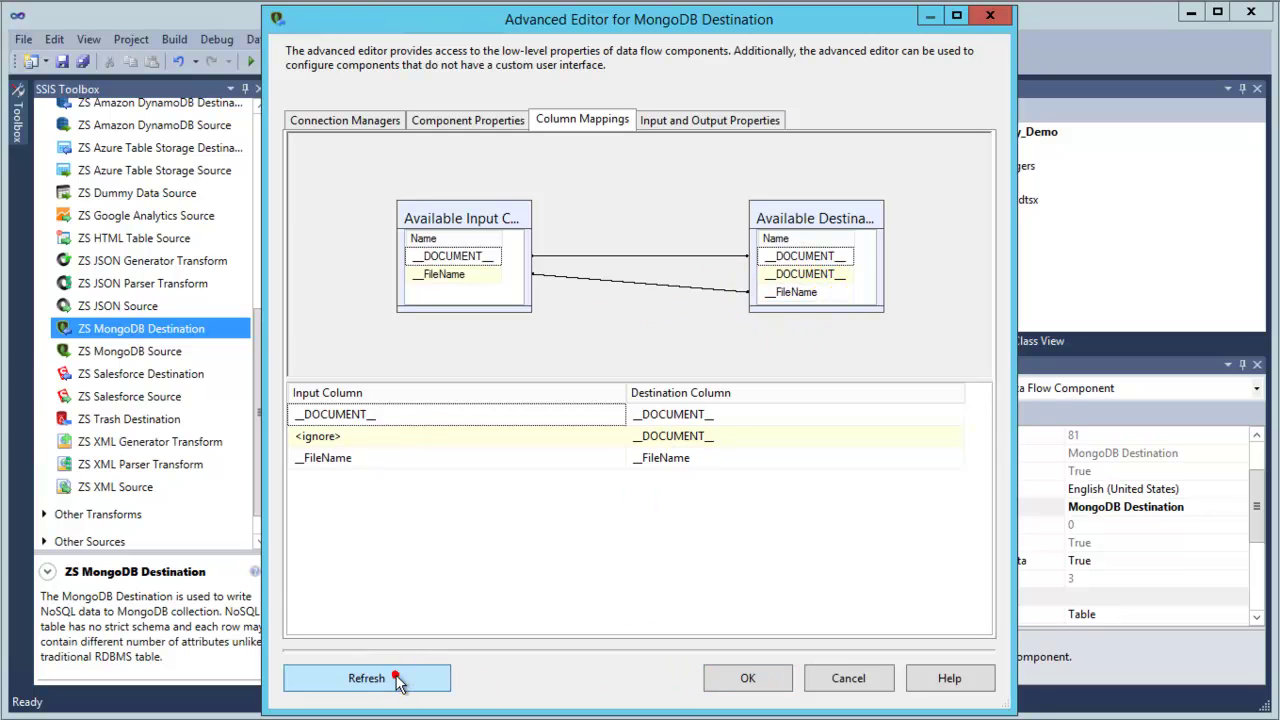
right_click(682, 292)
click(730, 321)
click(802, 255)
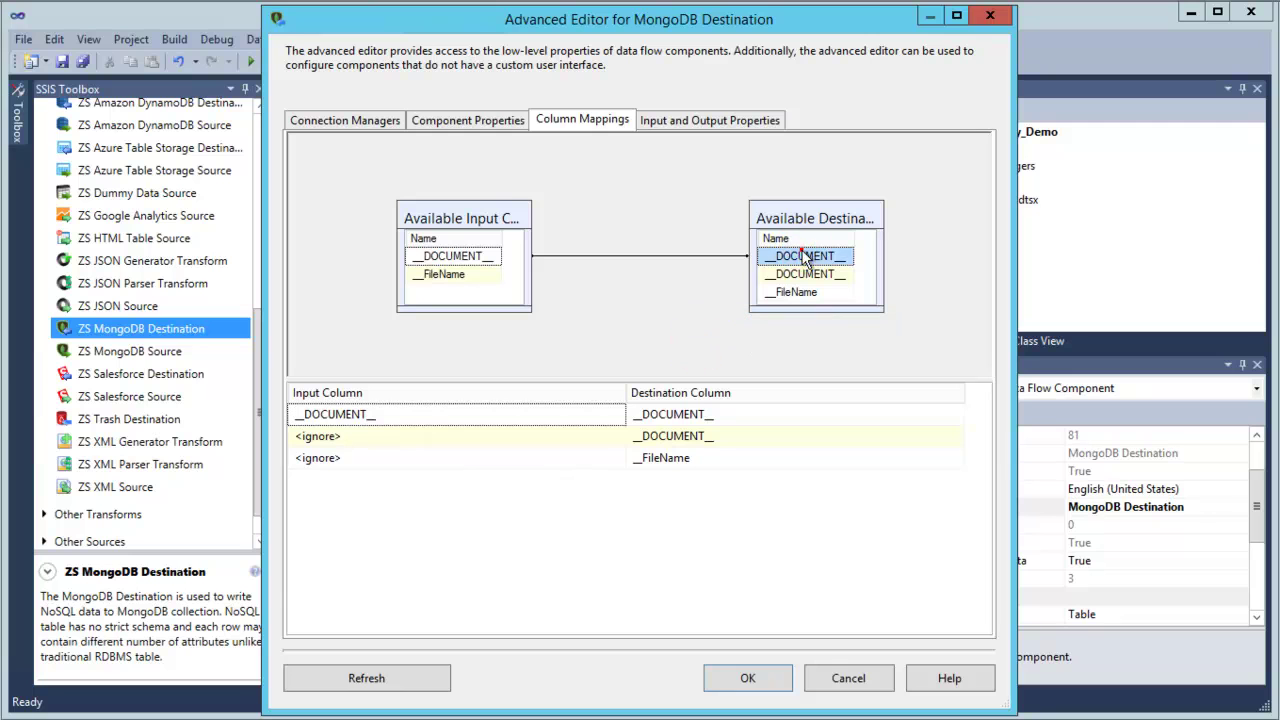
click(757, 679)
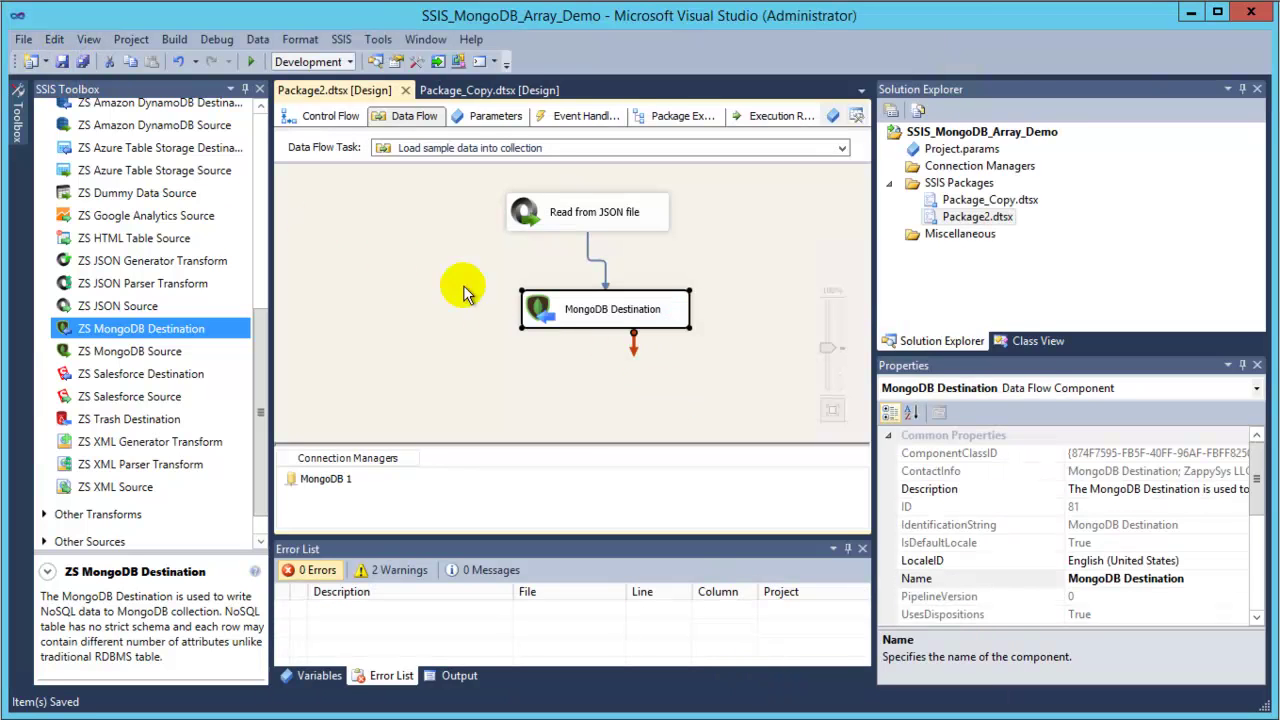
Execute Package2.dtsx from Solution Explorer, loading 2 rows into the MongoDB Destination.
click(445, 260)
click(594, 300)
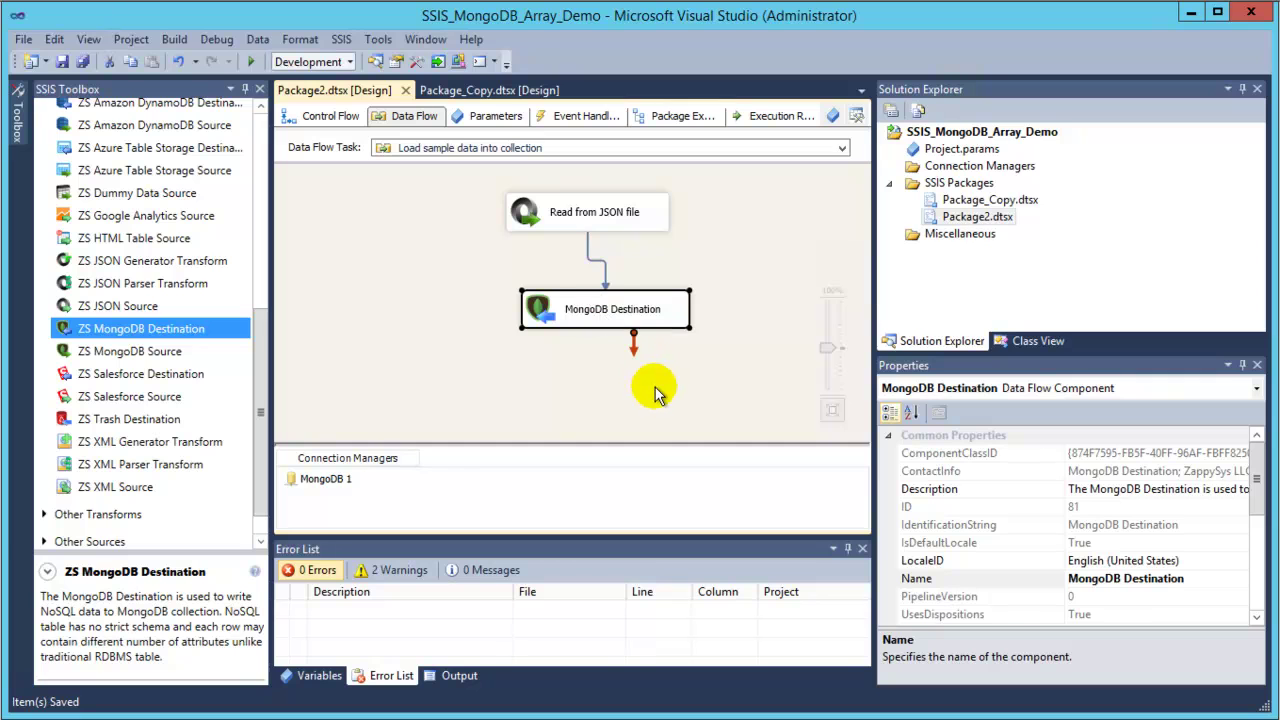
right_click(935, 220)
click(982, 252)
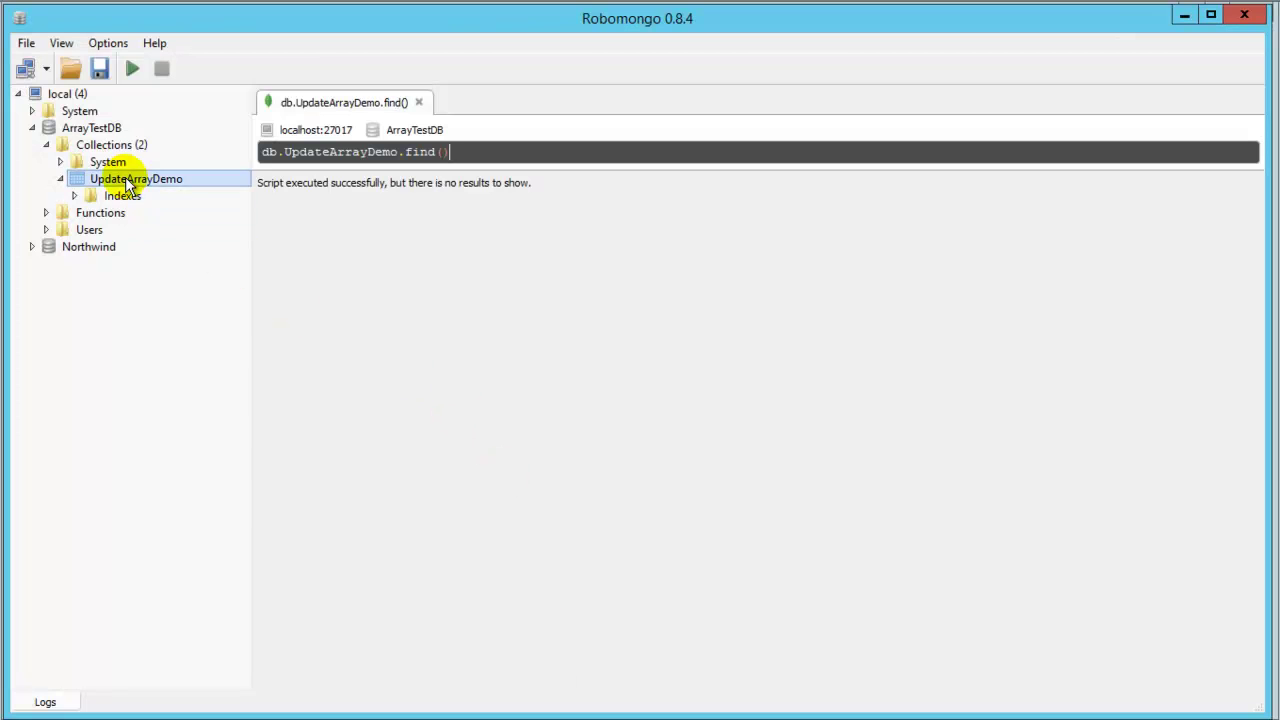
List the UpdateArrayDemo documents and expand the first customer's two orders to check ShipCountry and ShipCity.
right_click(125, 184)
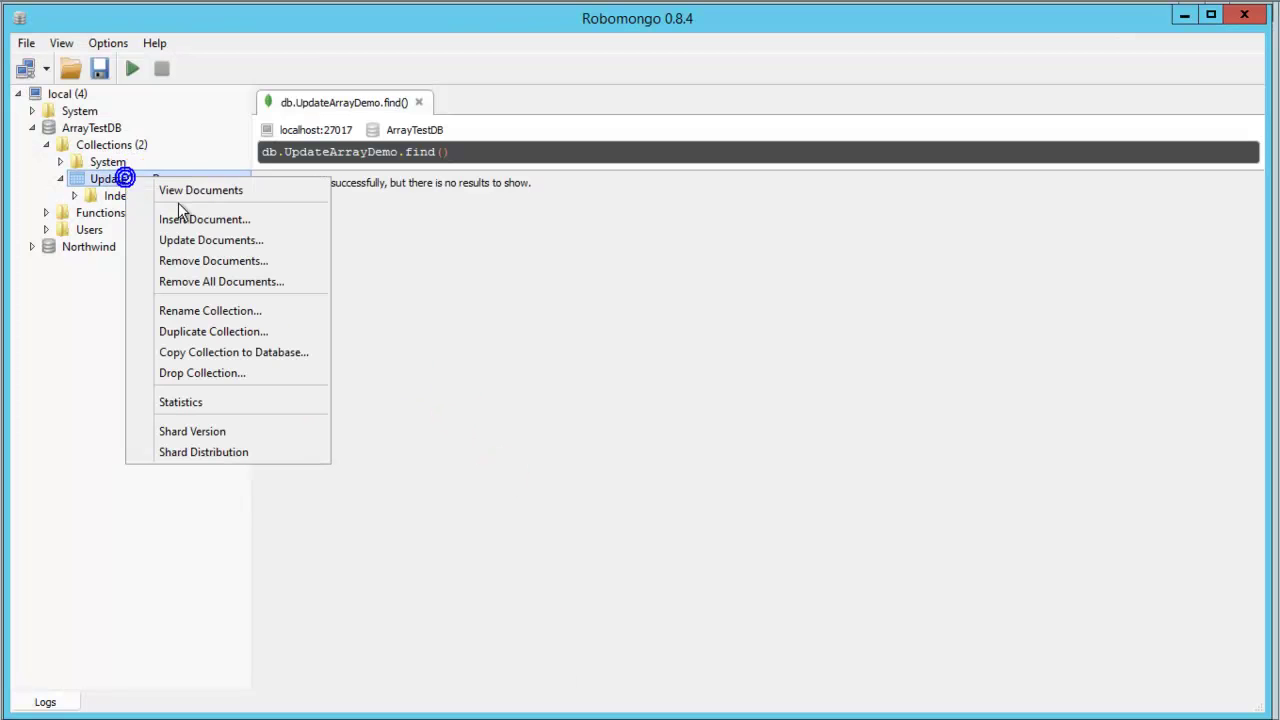
click(190, 192)
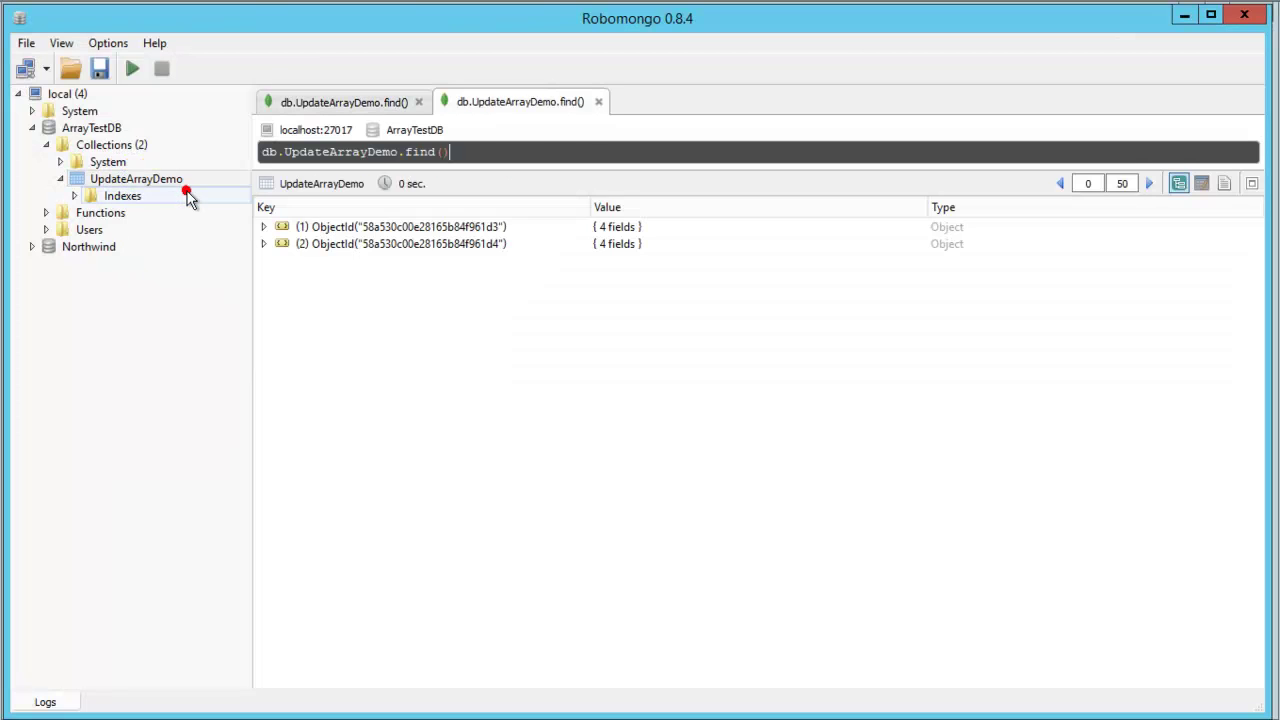
double_click(362, 228)
double_click(330, 295)
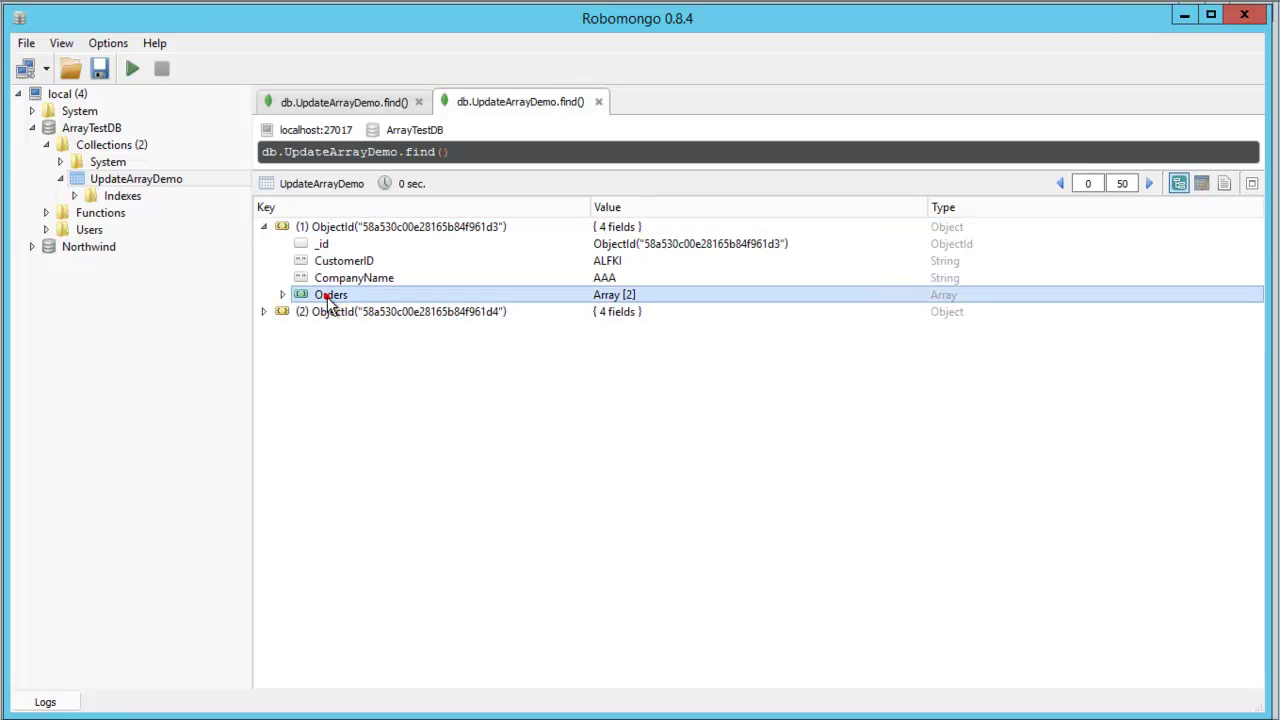
click(338, 313)
double_click(338, 315)
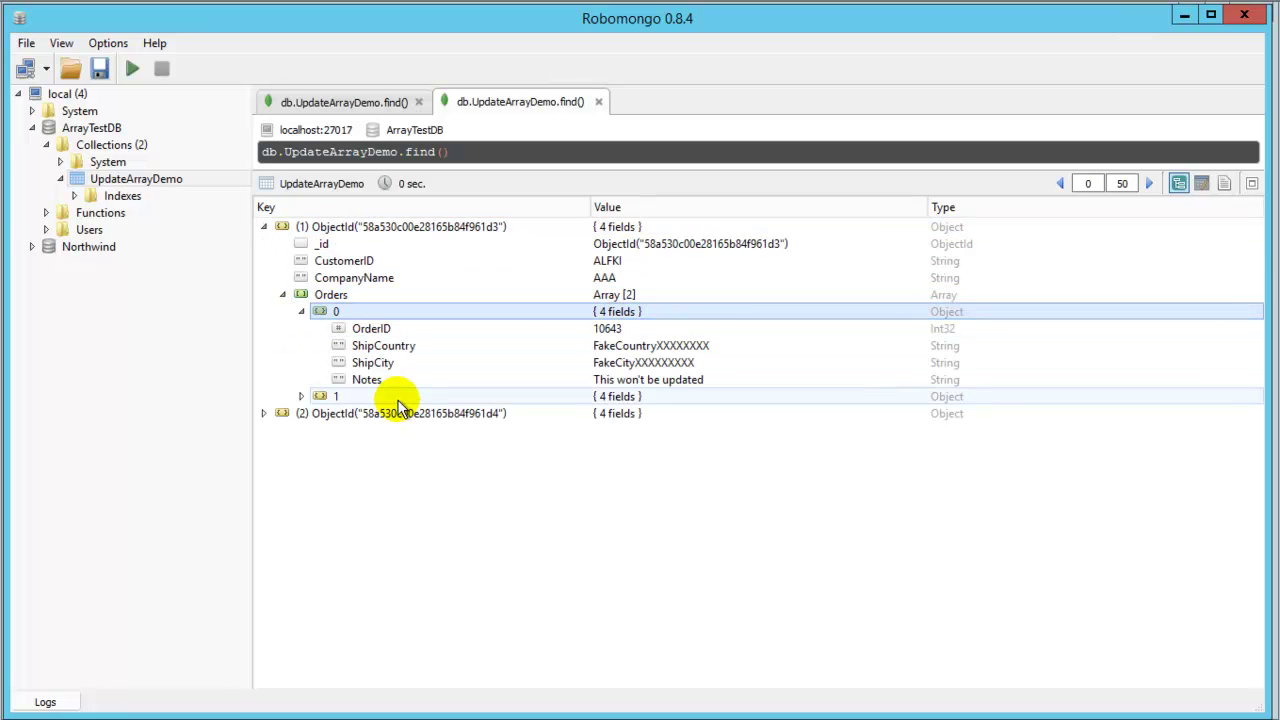
double_click(398, 398)
click(677, 345)
click(669, 362)
click(666, 430)
click(660, 447)
Expand the second customer's document, its Orders array and both order items.
double_click(478, 484)
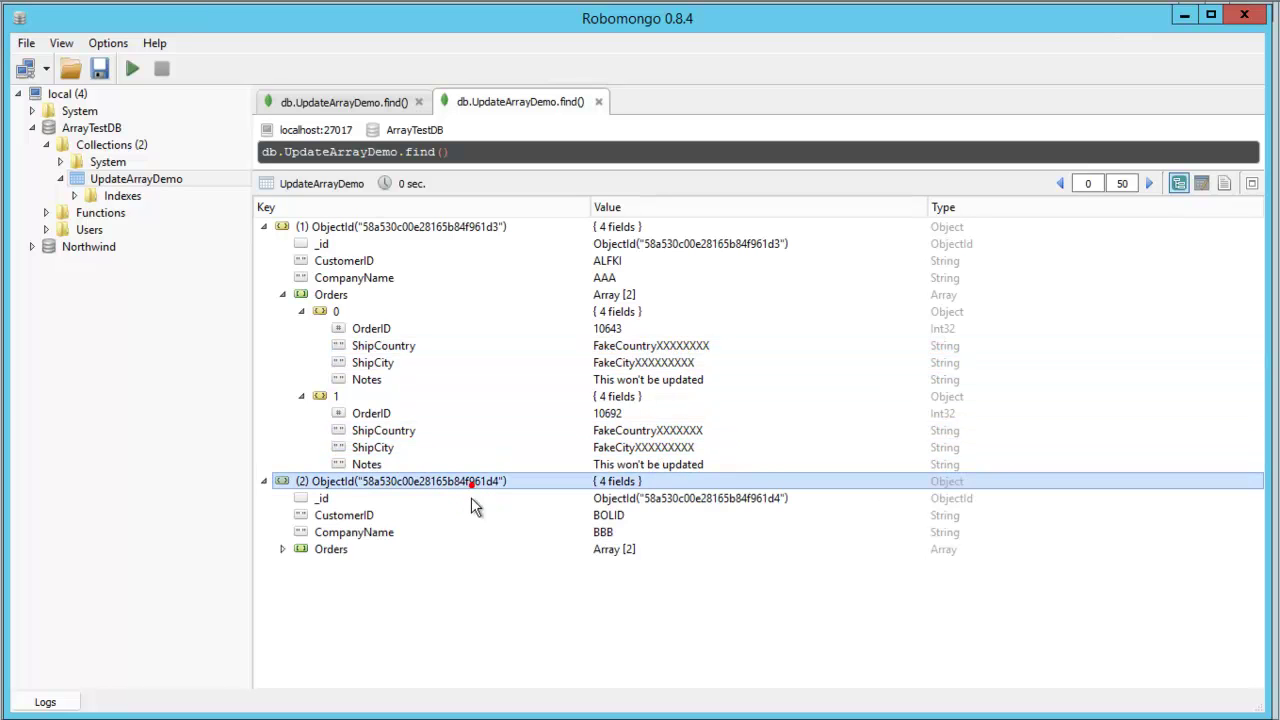
double_click(353, 548)
double_click(345, 566)
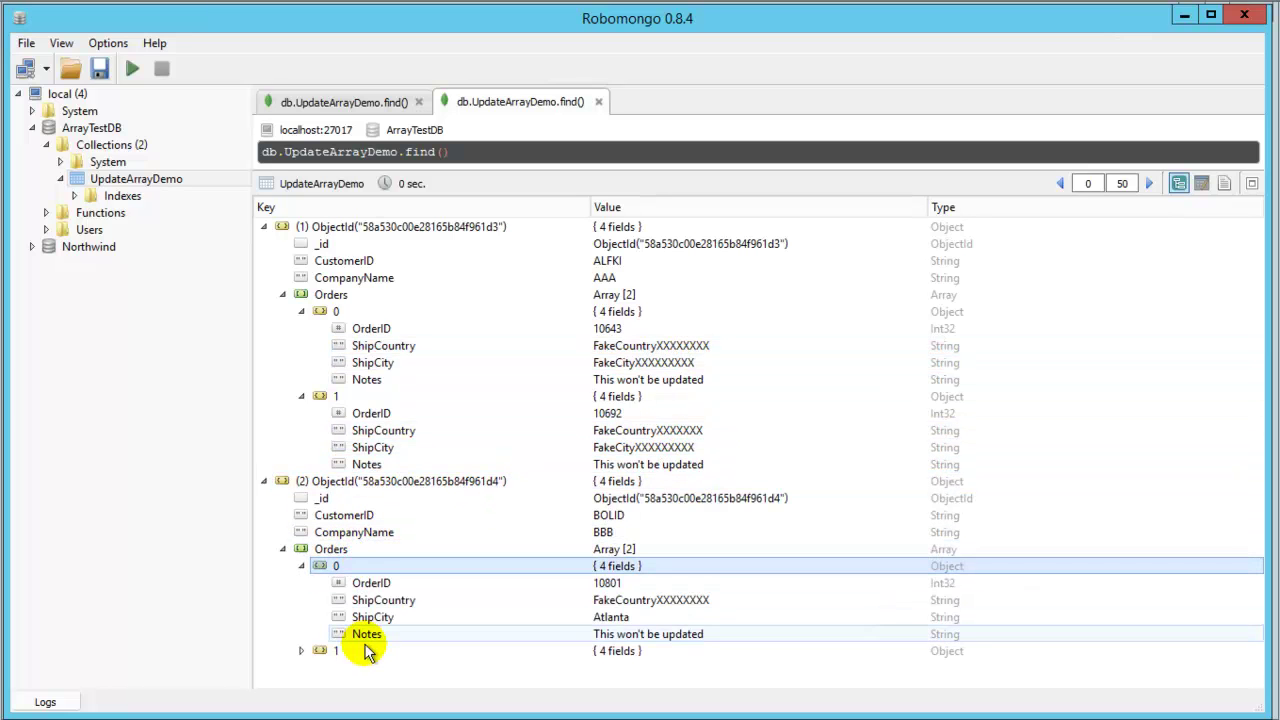
double_click(345, 650)
scroll(760, 648, down, 1)
scroll(730, 620, up, 1)
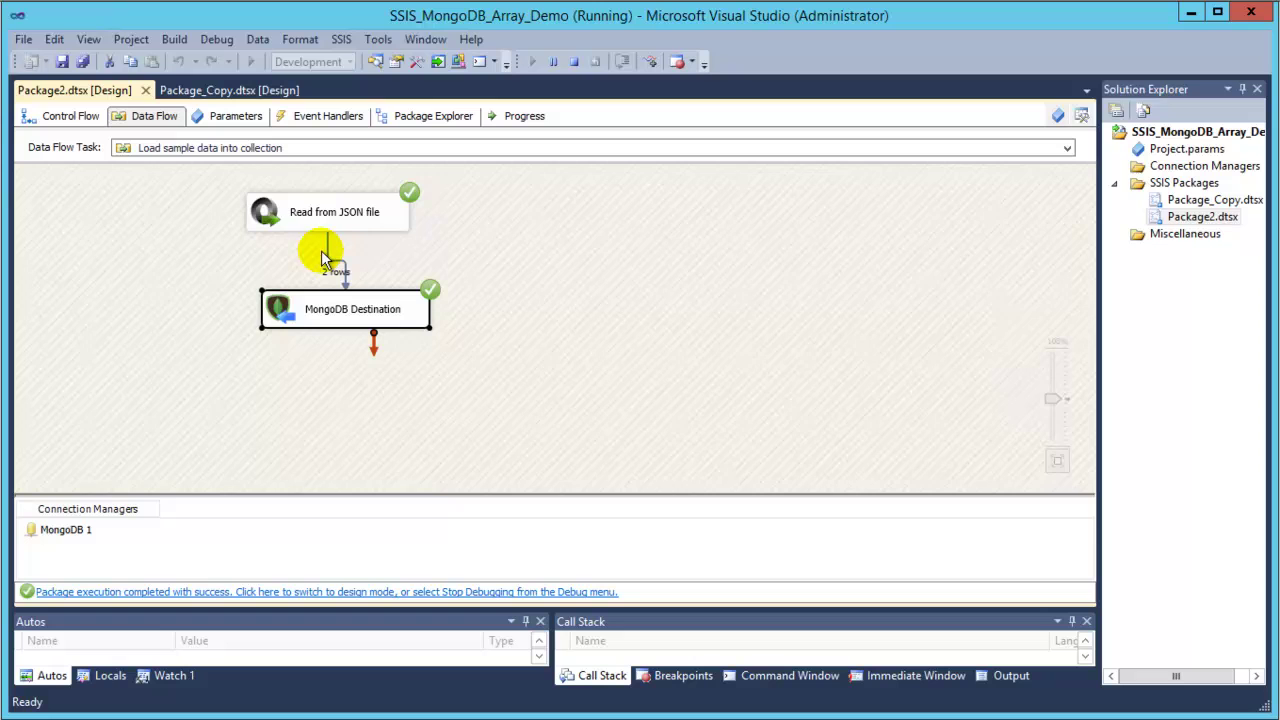
Return to the Control Flow and stop the running package.
click(60, 115)
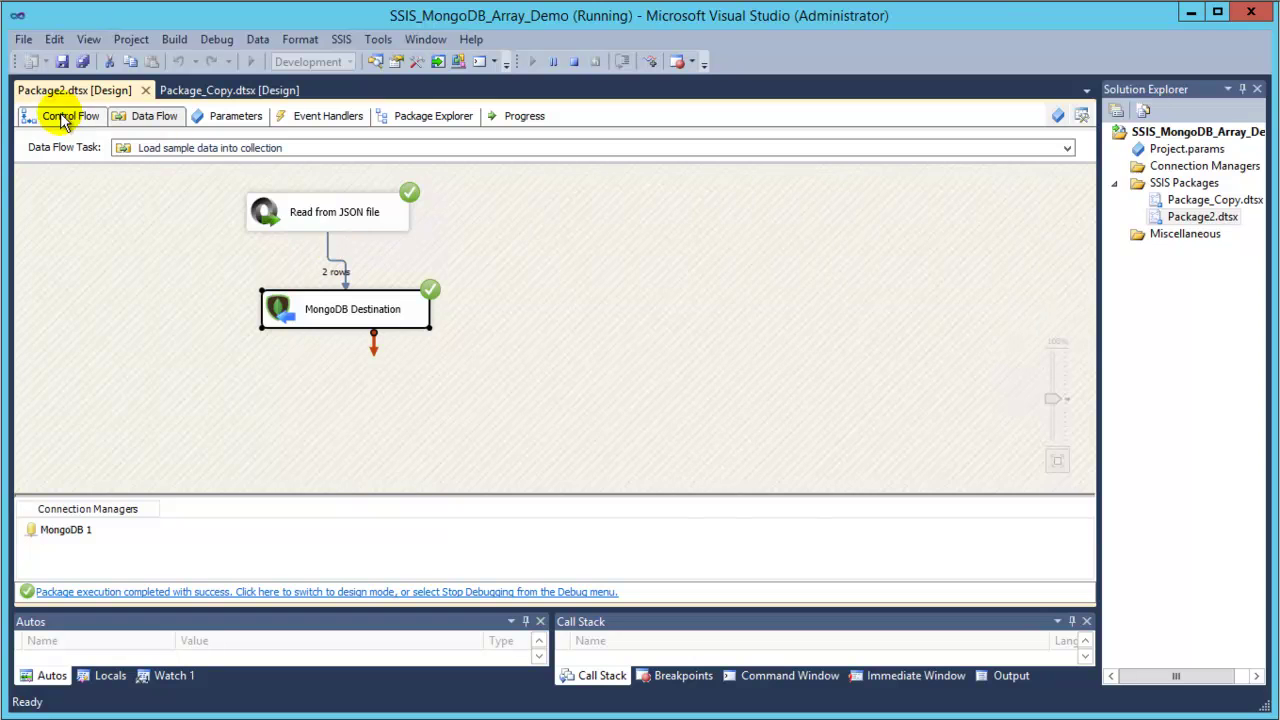
click(576, 62)
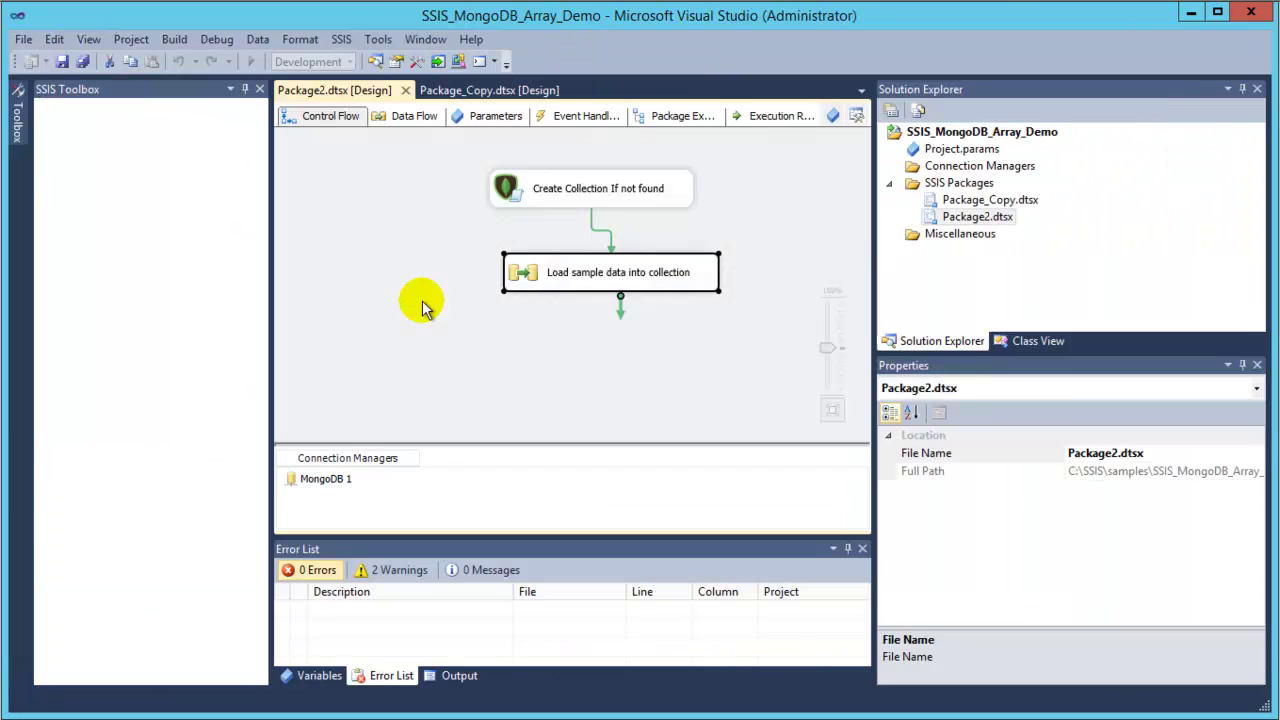
click(443, 300)
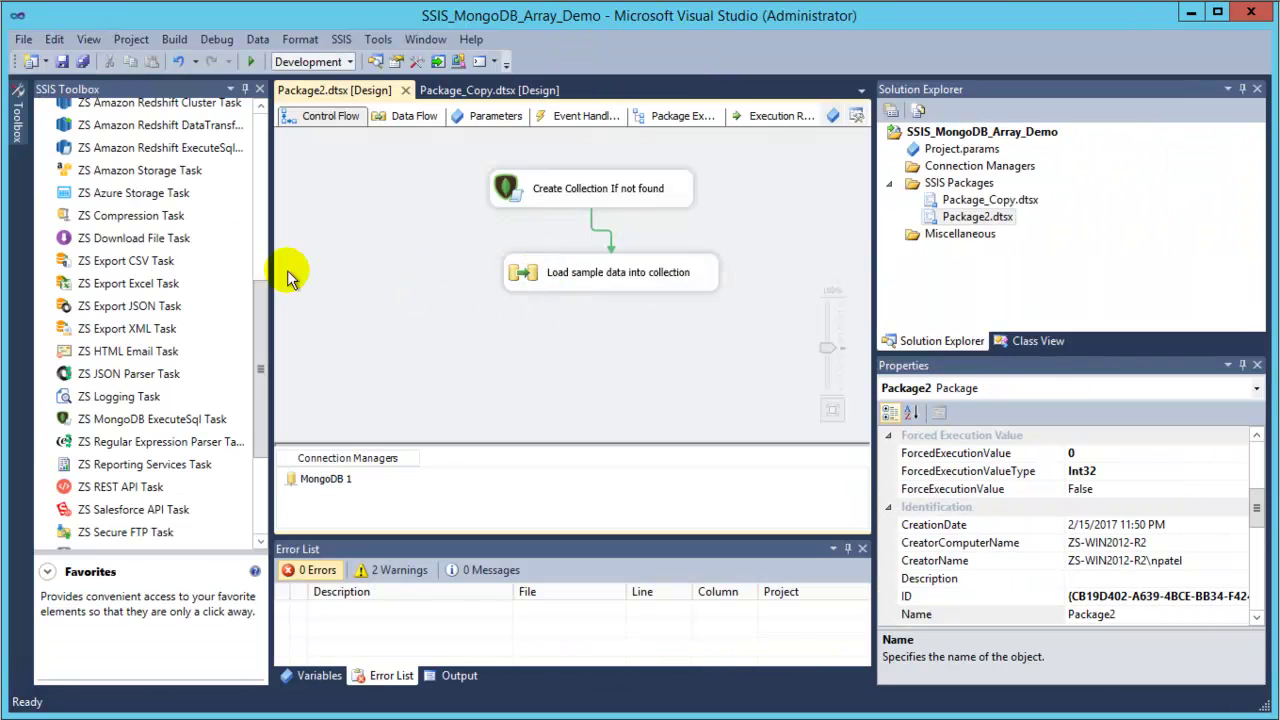
click(258, 286)
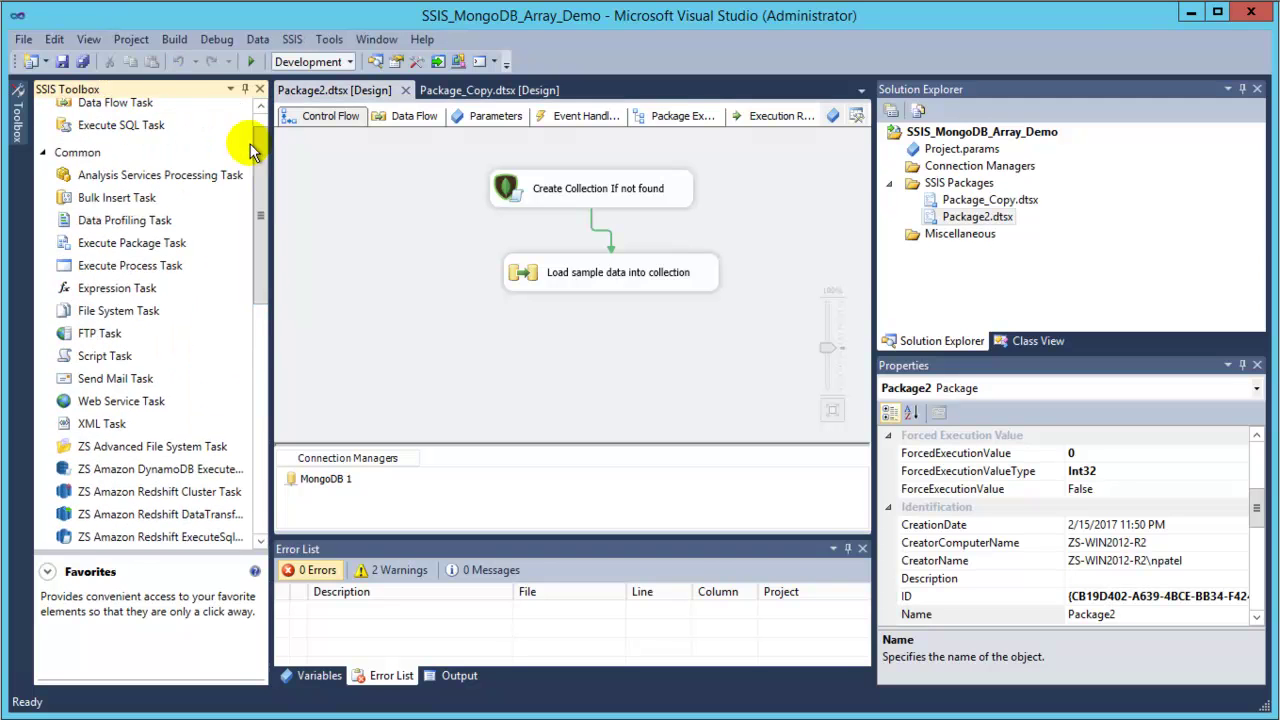
click(260, 104)
Add a Data Flow Task named 'Update array items' after the sample-data load and open it.
drag(88, 137, 575, 345)
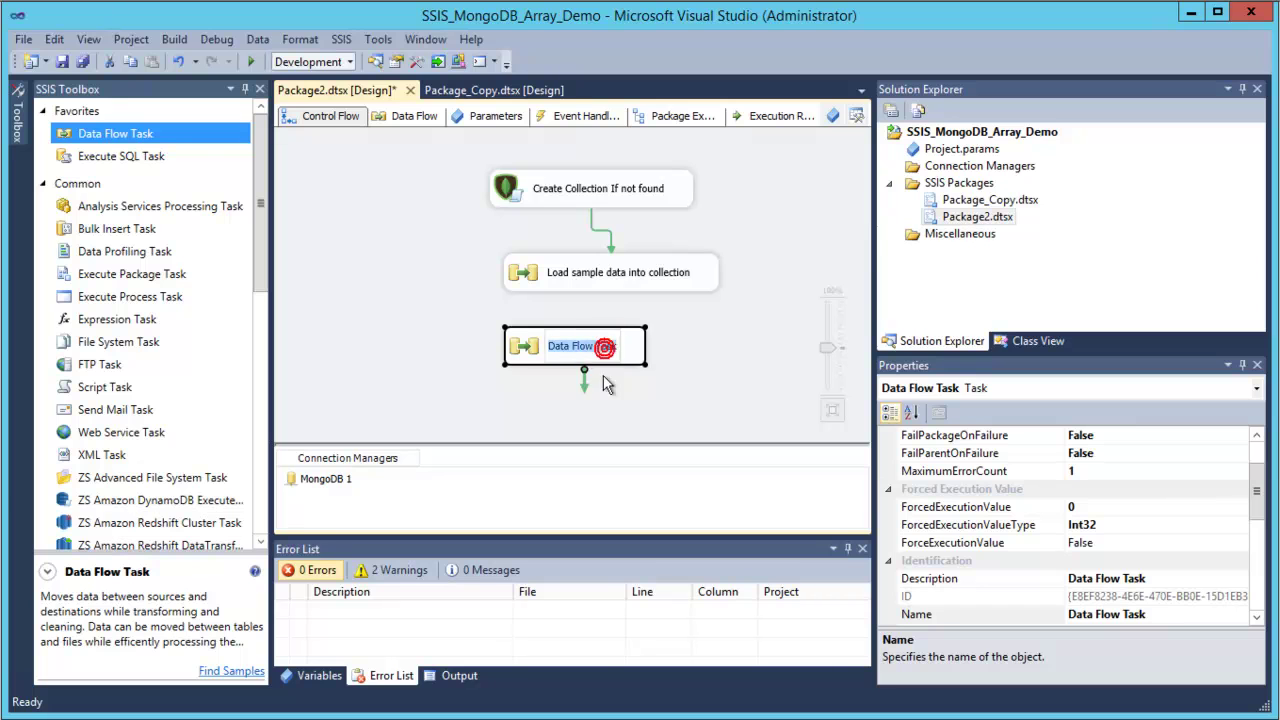
text(u)
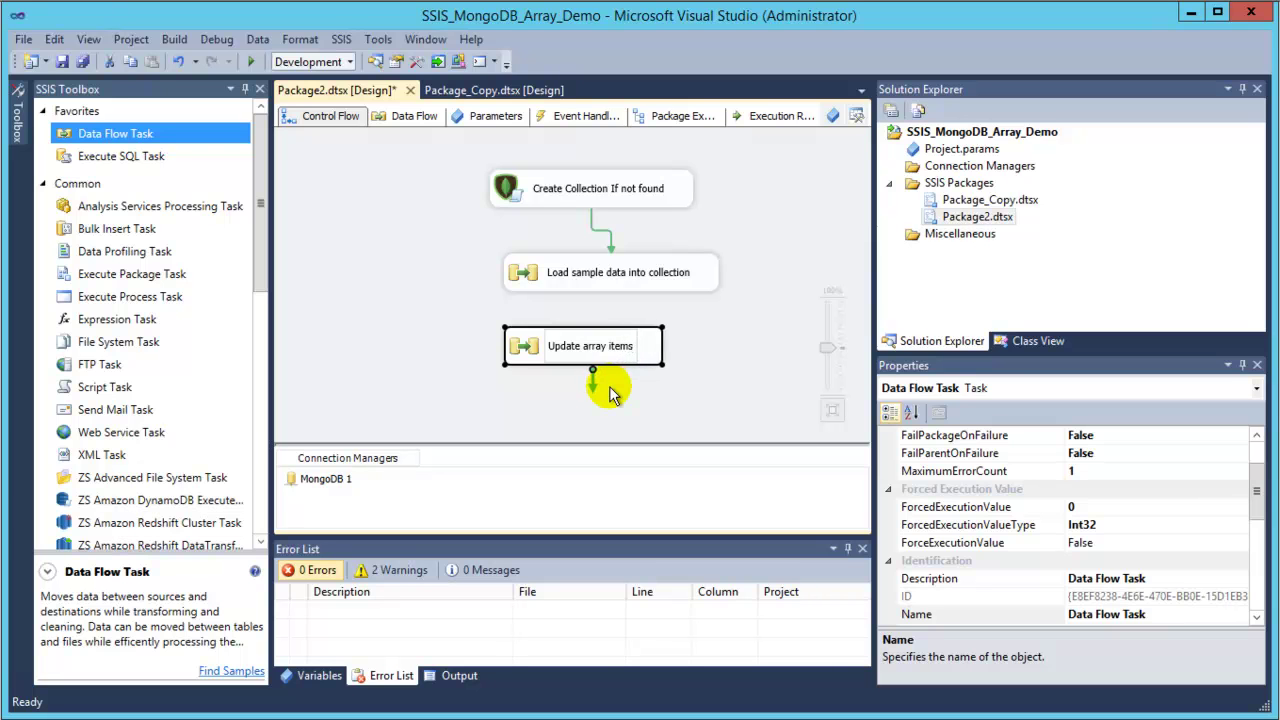
click(666, 392)
drag(612, 345, 644, 346)
click(632, 284)
double_click(625, 345)
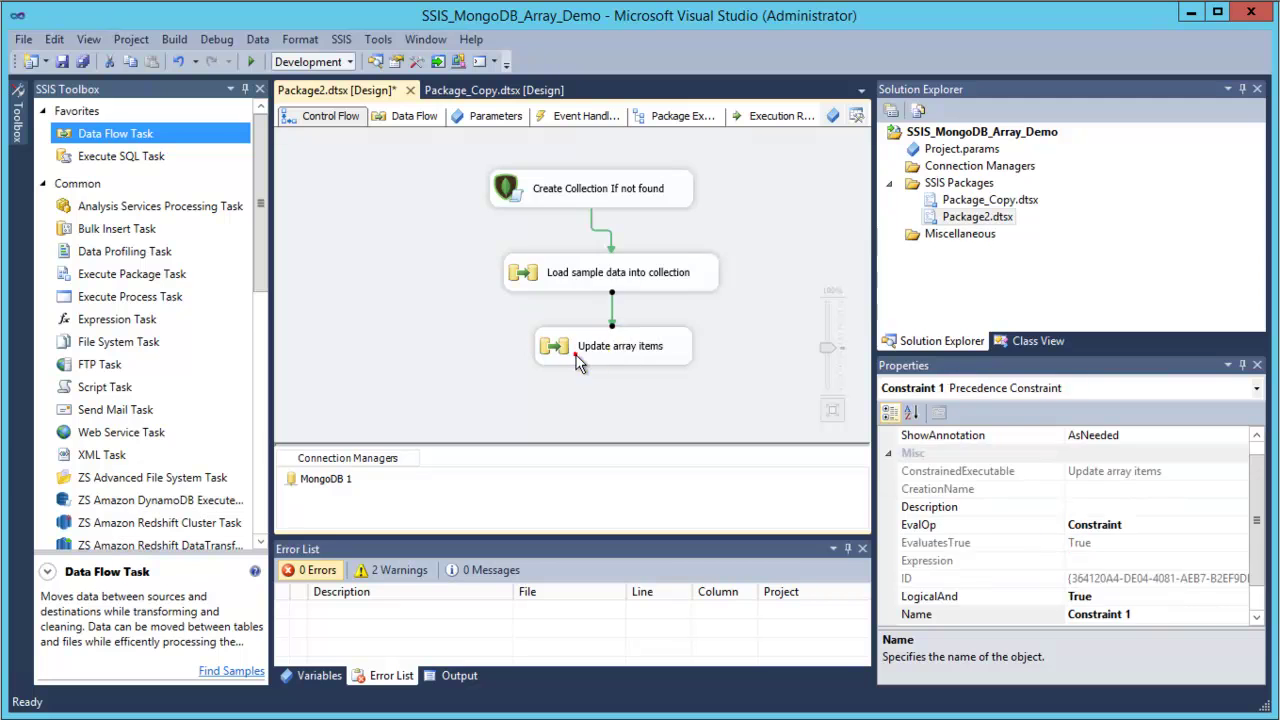
drag(263, 214, 266, 480)
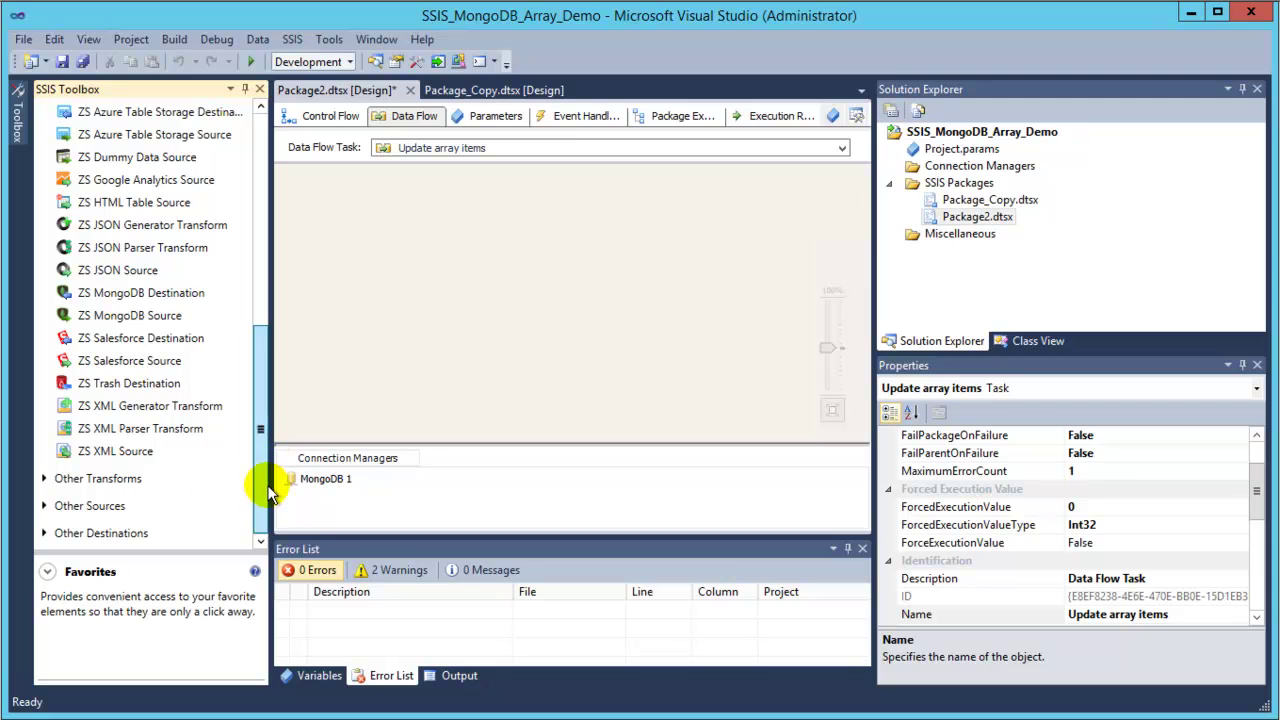
Add an OLE DB Source named Customers to the Update array items data flow.
click(44, 506)
drag(257, 223, 263, 509)
drag(137, 460, 430, 224)
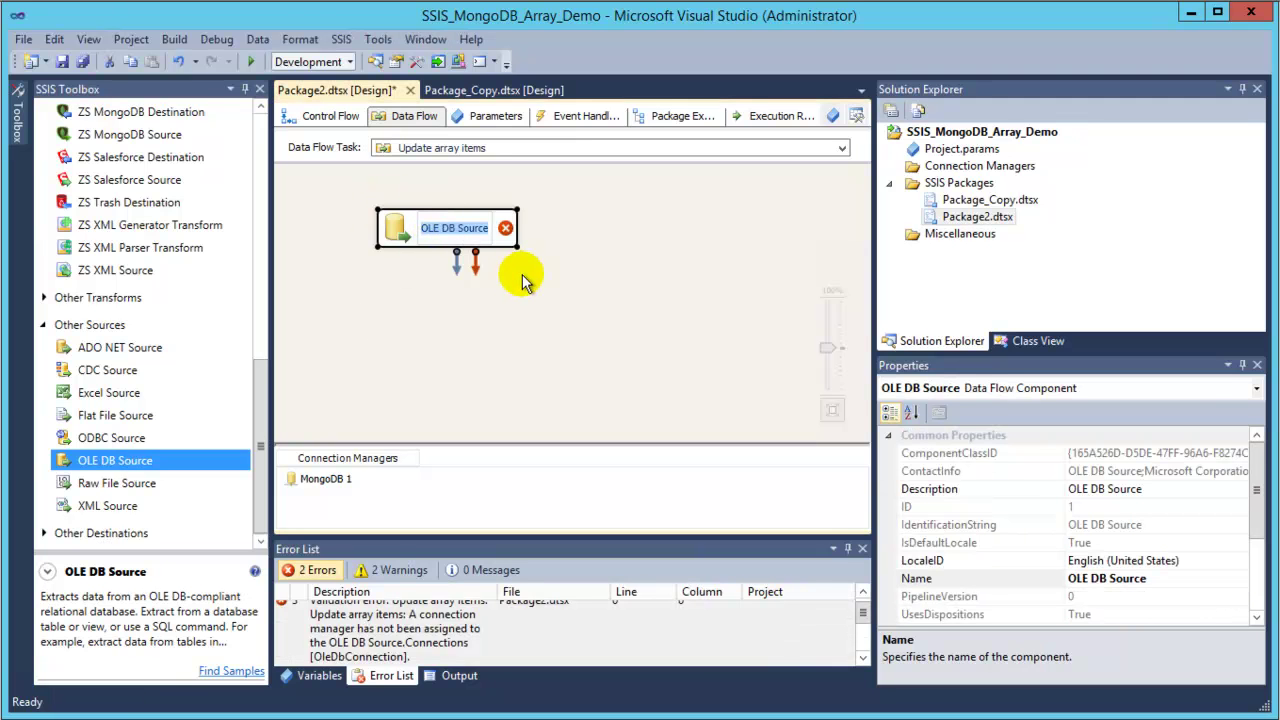
text(q)
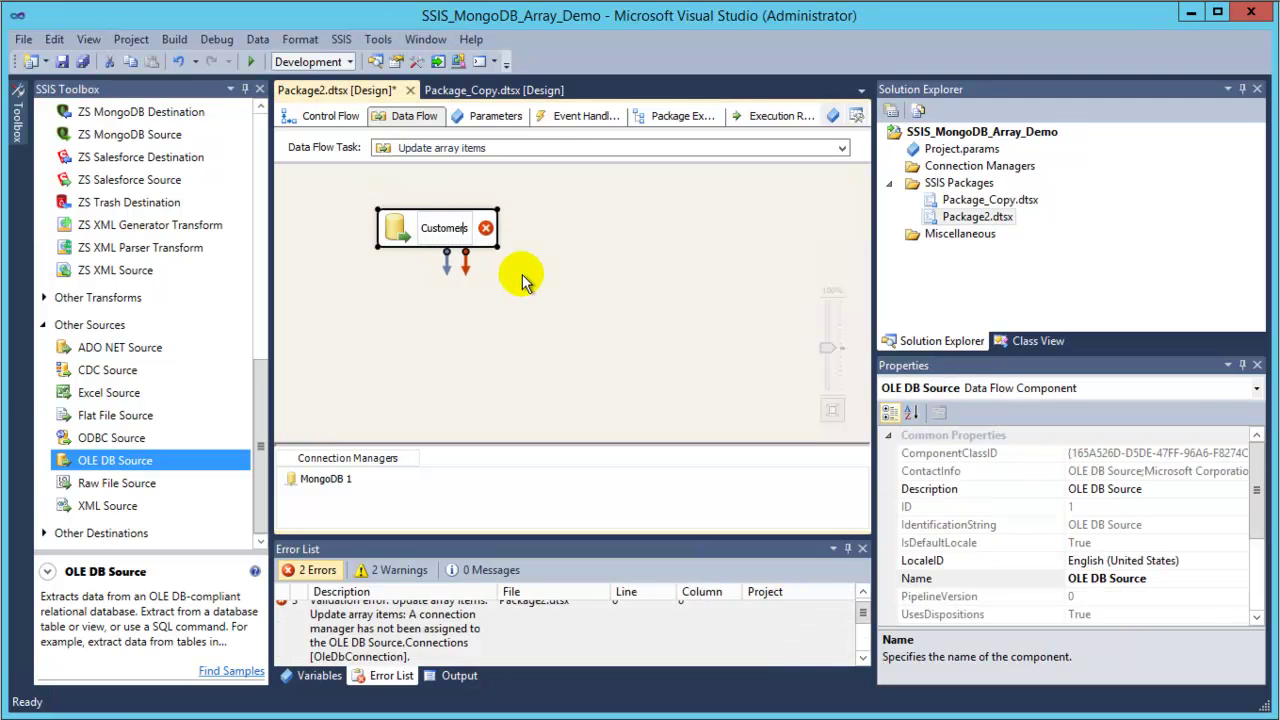
click(556, 290)
Add a second OLE DB Source named CustomerOrders, then open the Customers source editor.
drag(93, 460, 615, 213)
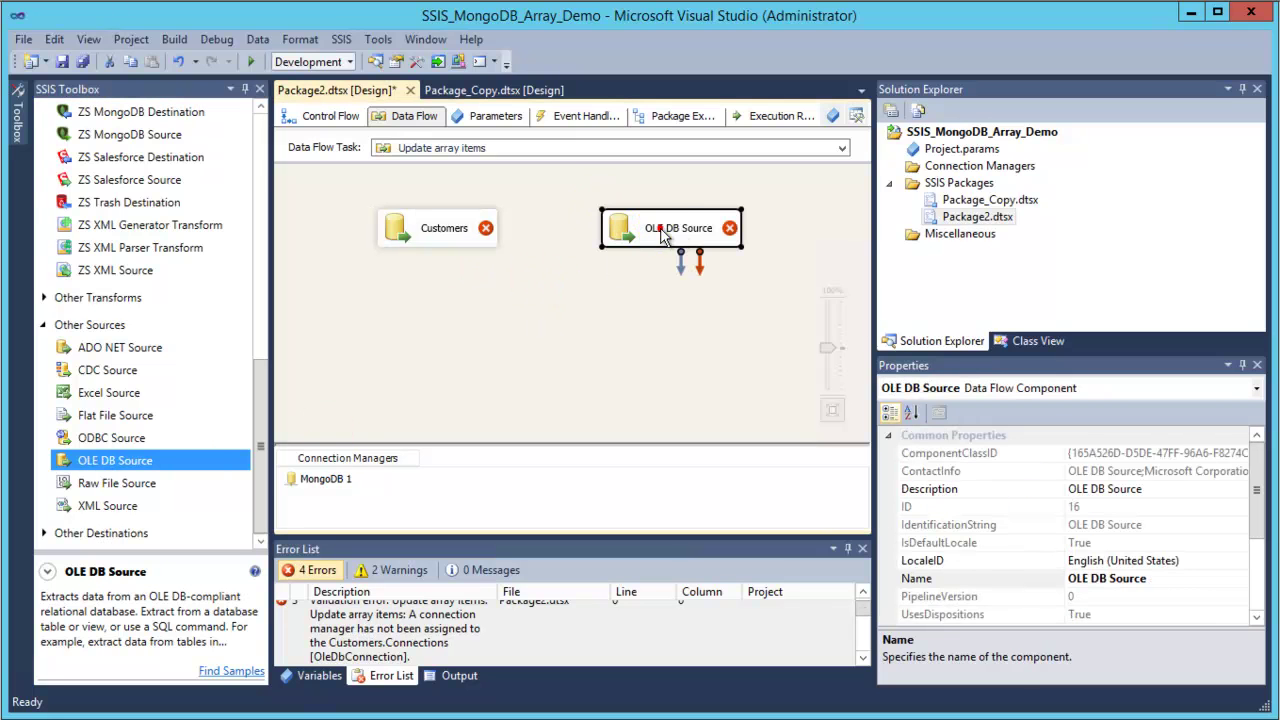
text(omerOrders)
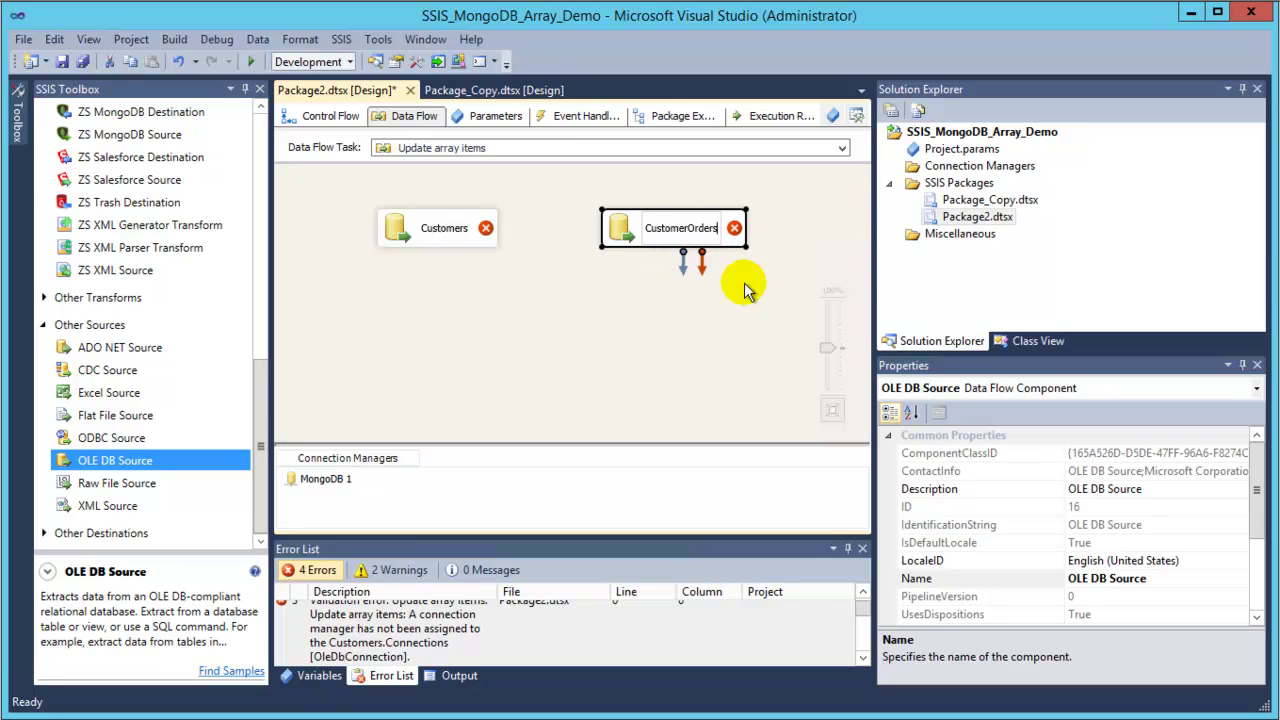
click(755, 345)
double_click(474, 228)
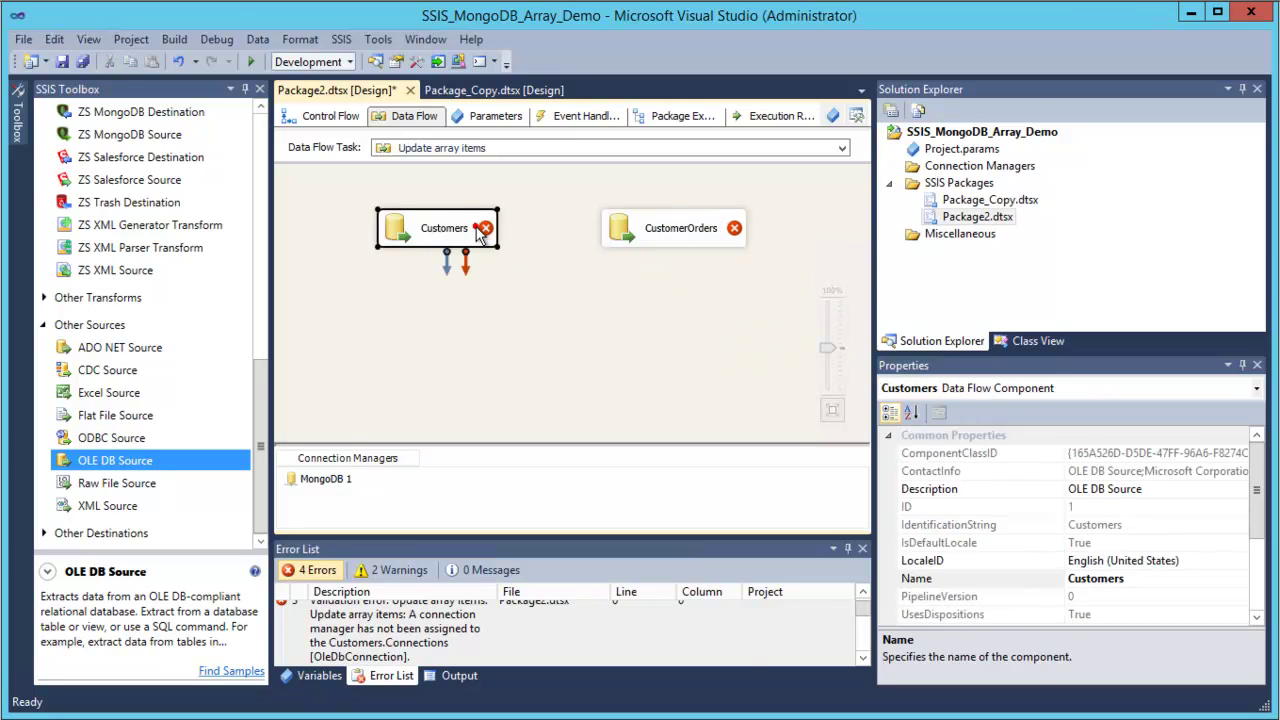
click(509, 250)
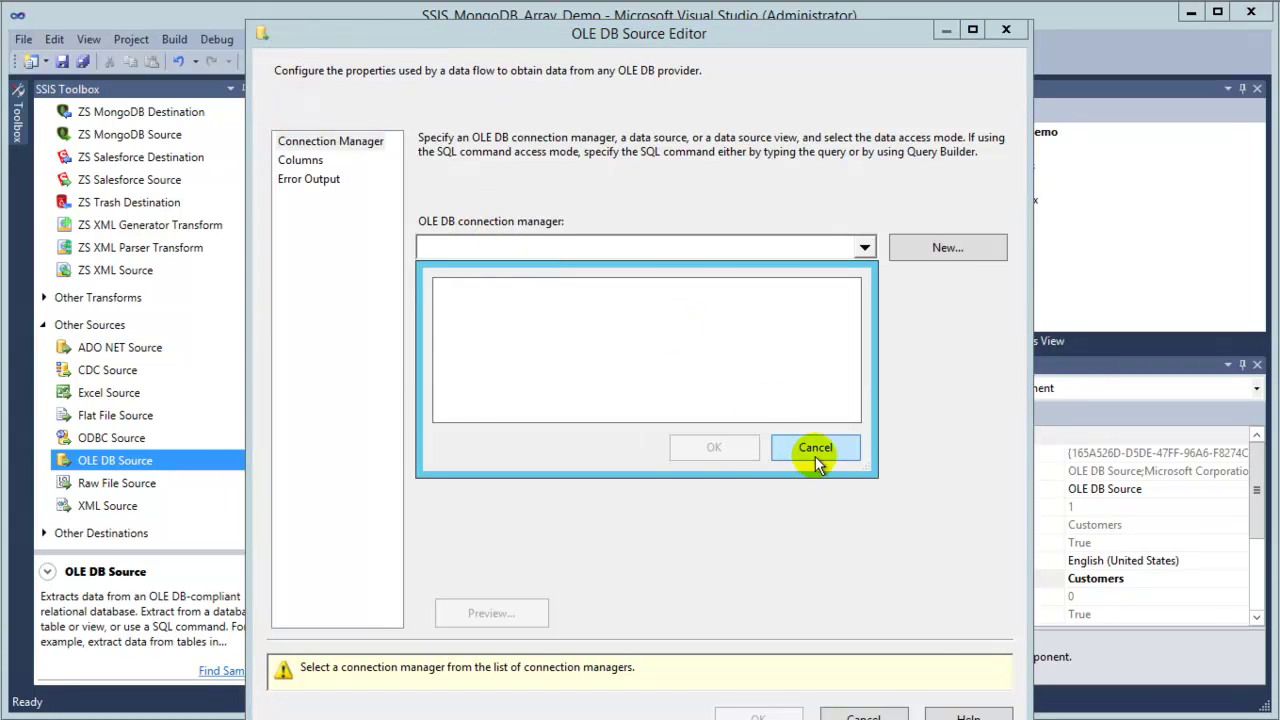
Point the Customers source at [dbo].[Customers] through a new LocalHost.Northwind connection manager.
click(815, 448)
click(947, 248)
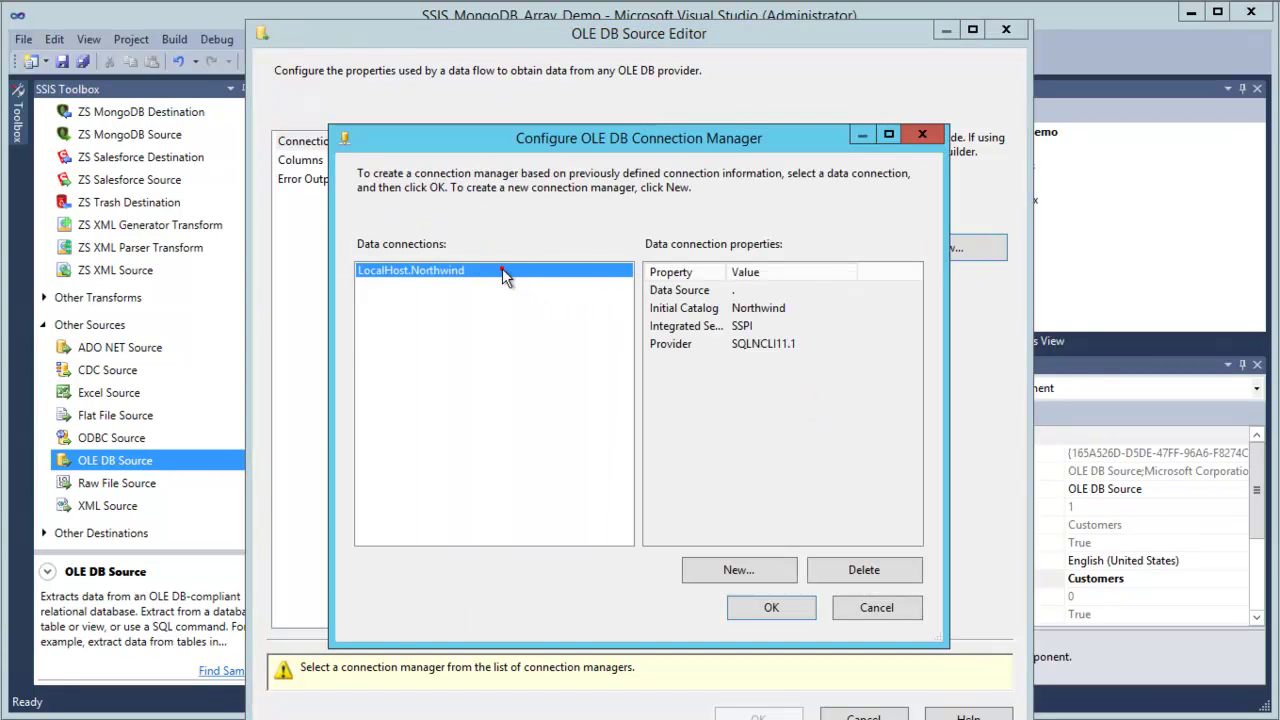
double_click(500, 268)
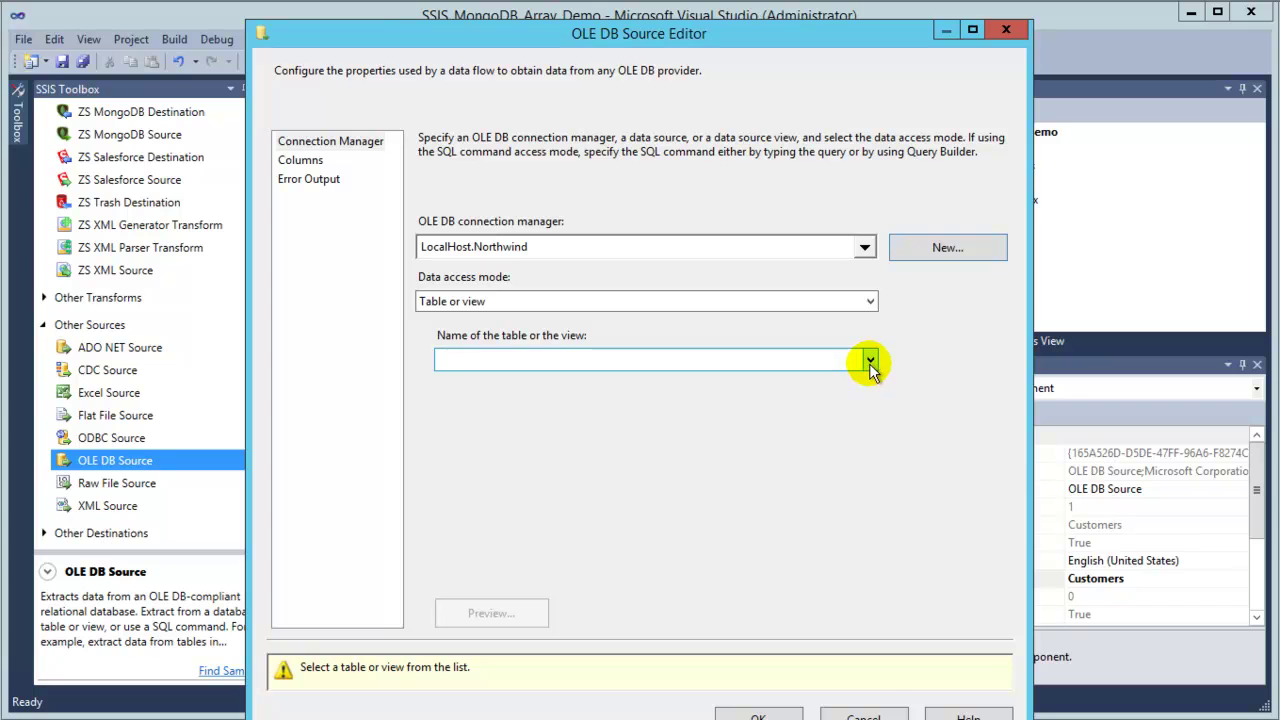
click(870, 362)
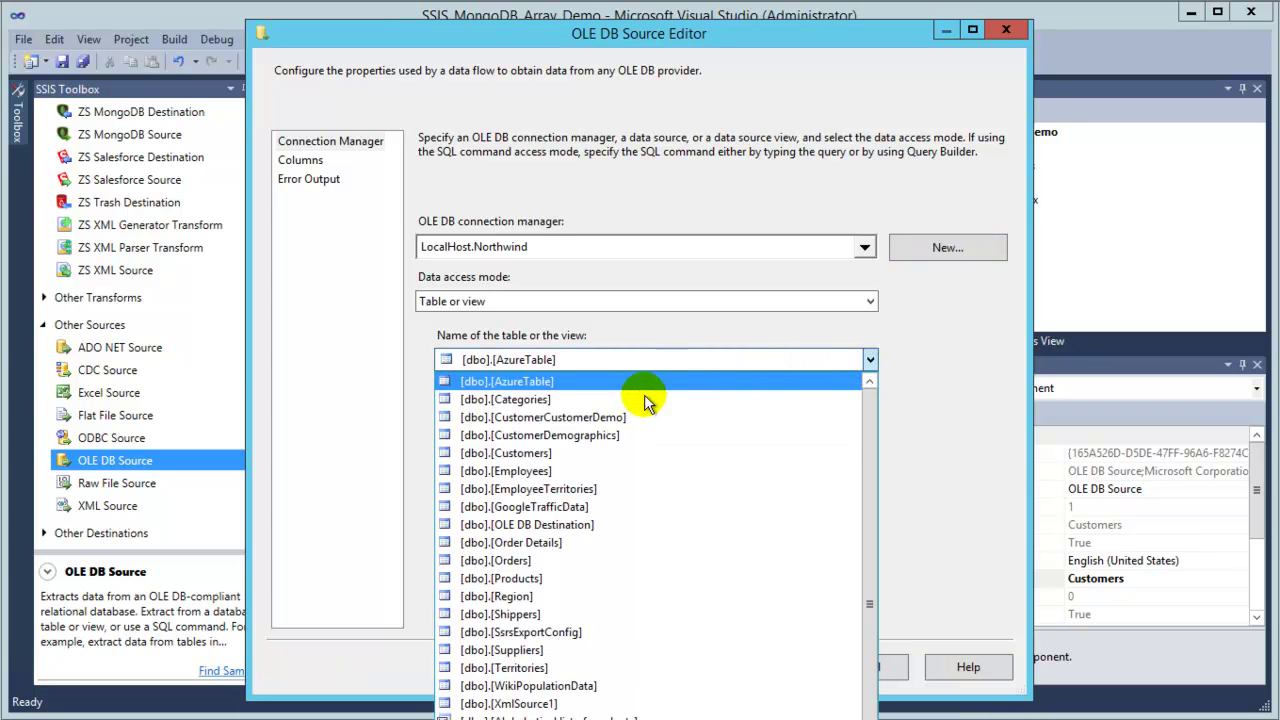
click(528, 453)
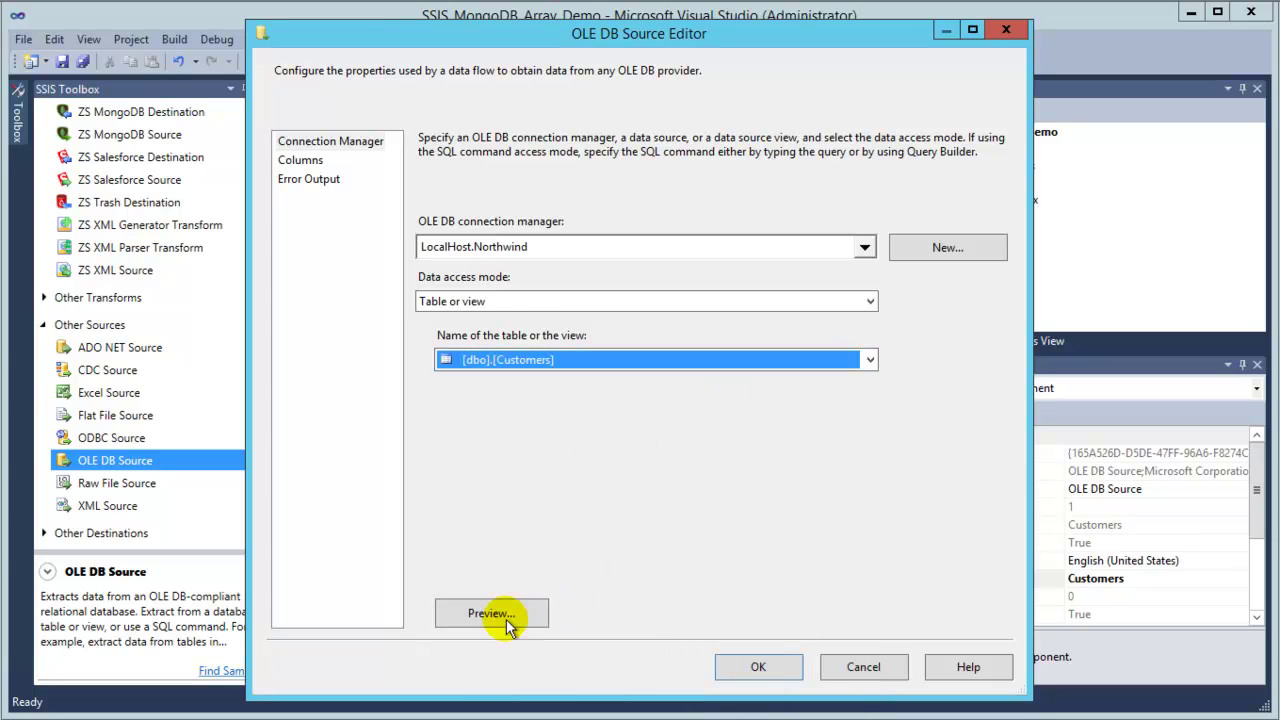
click(500, 612)
click(762, 545)
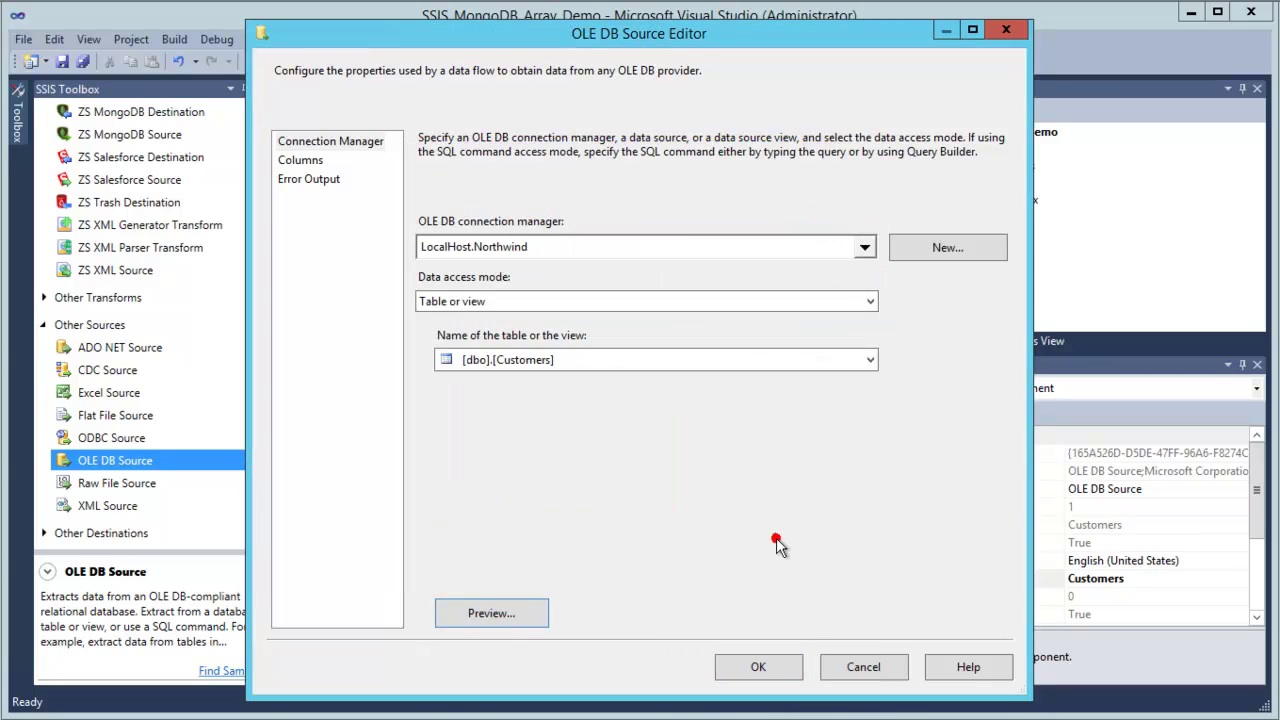
click(292, 161)
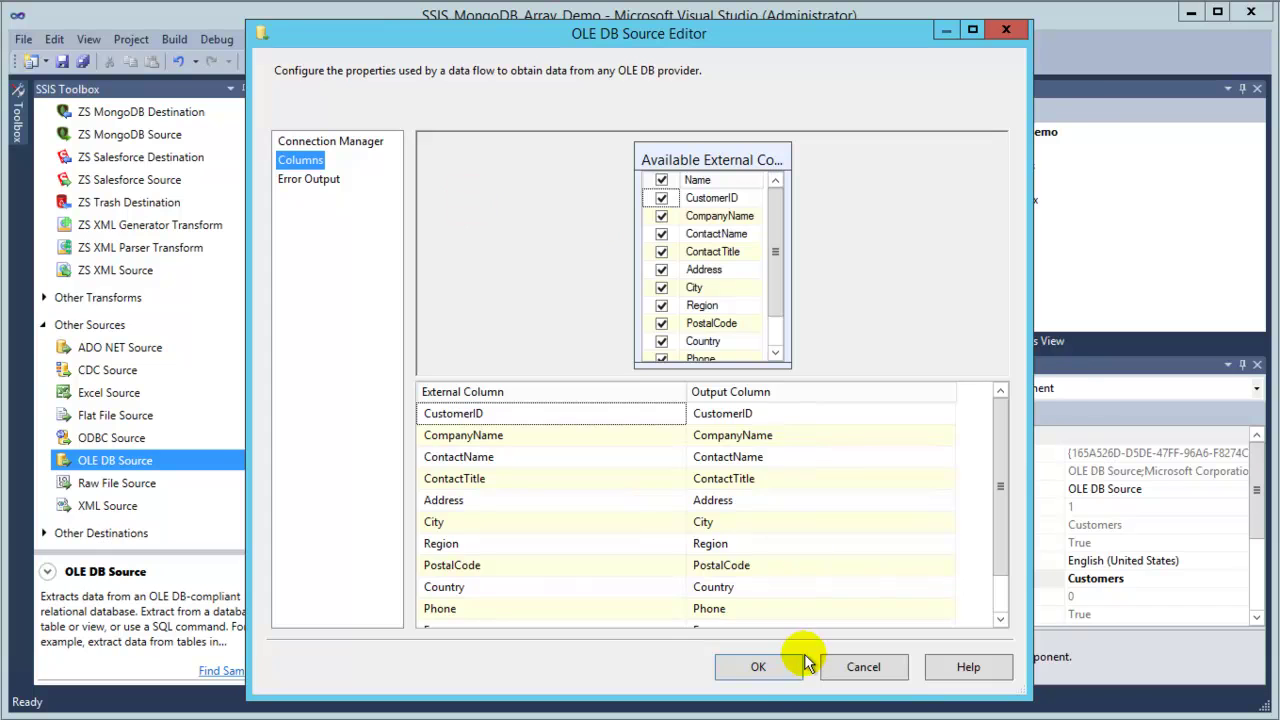
click(795, 662)
Point the CustomerOrders source at the [dbo].[Orders] table.
click(704, 244)
double_click(704, 244)
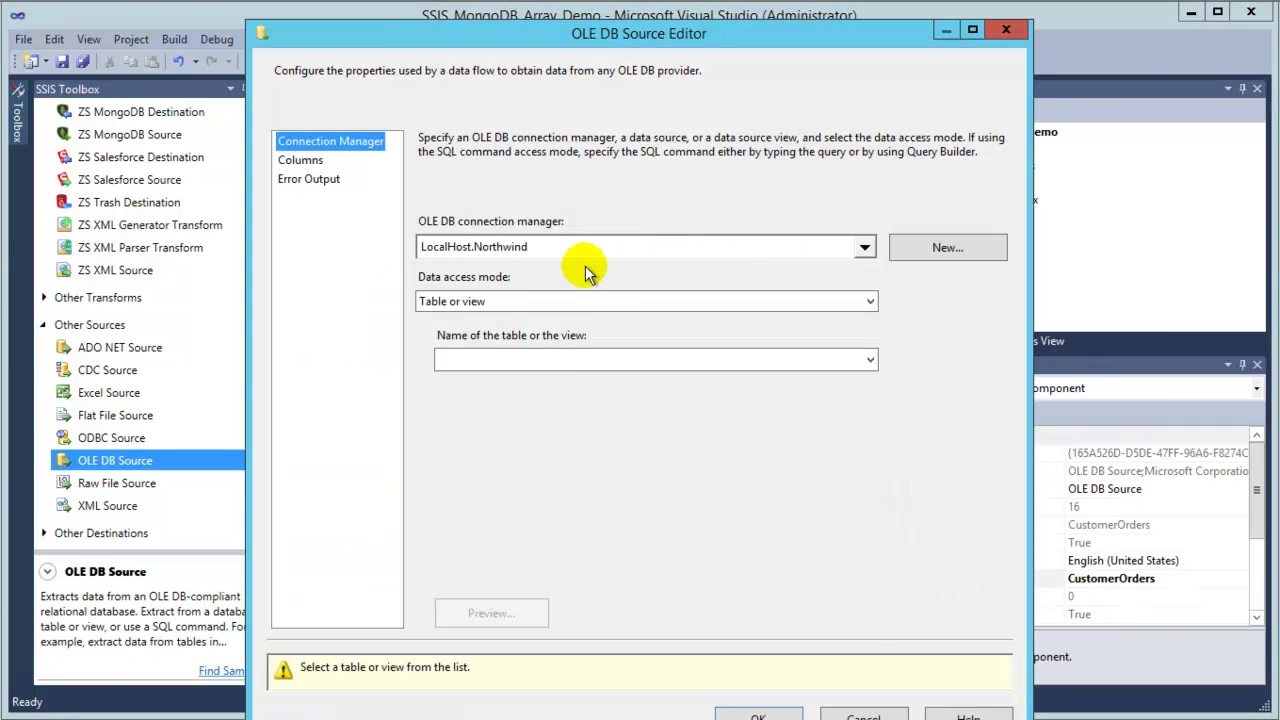
click(574, 361)
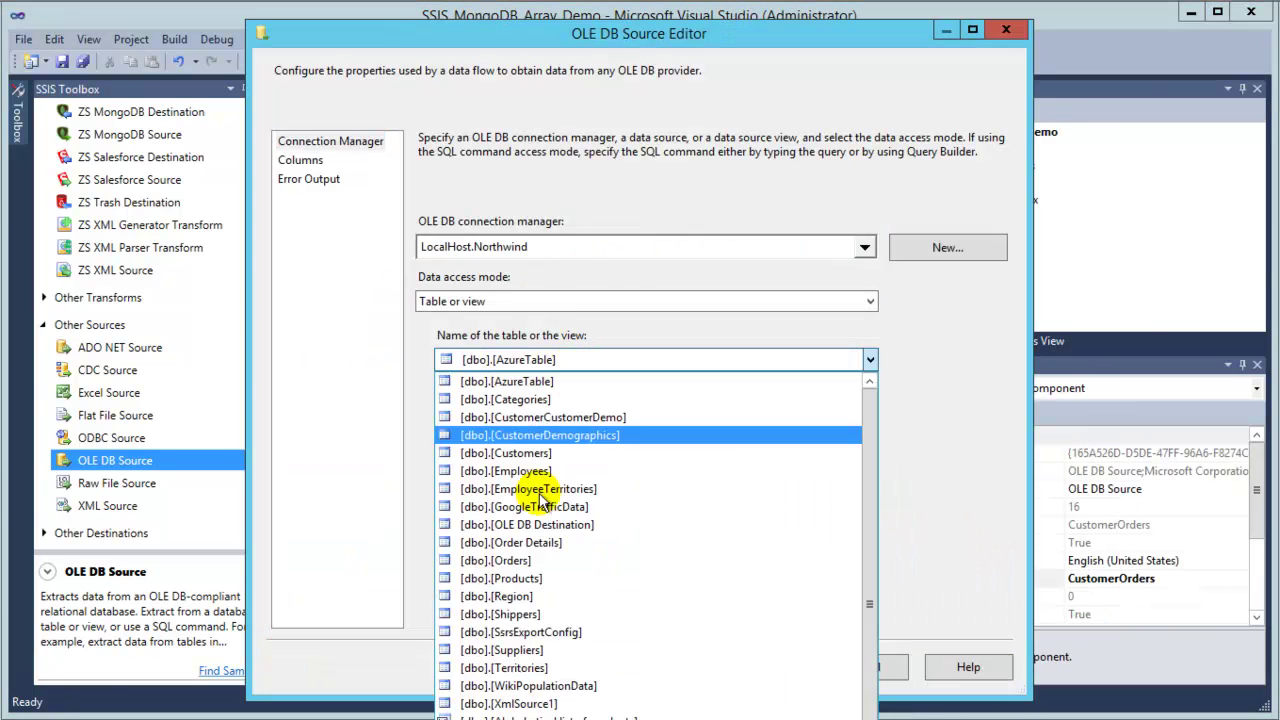
click(530, 562)
click(758, 668)
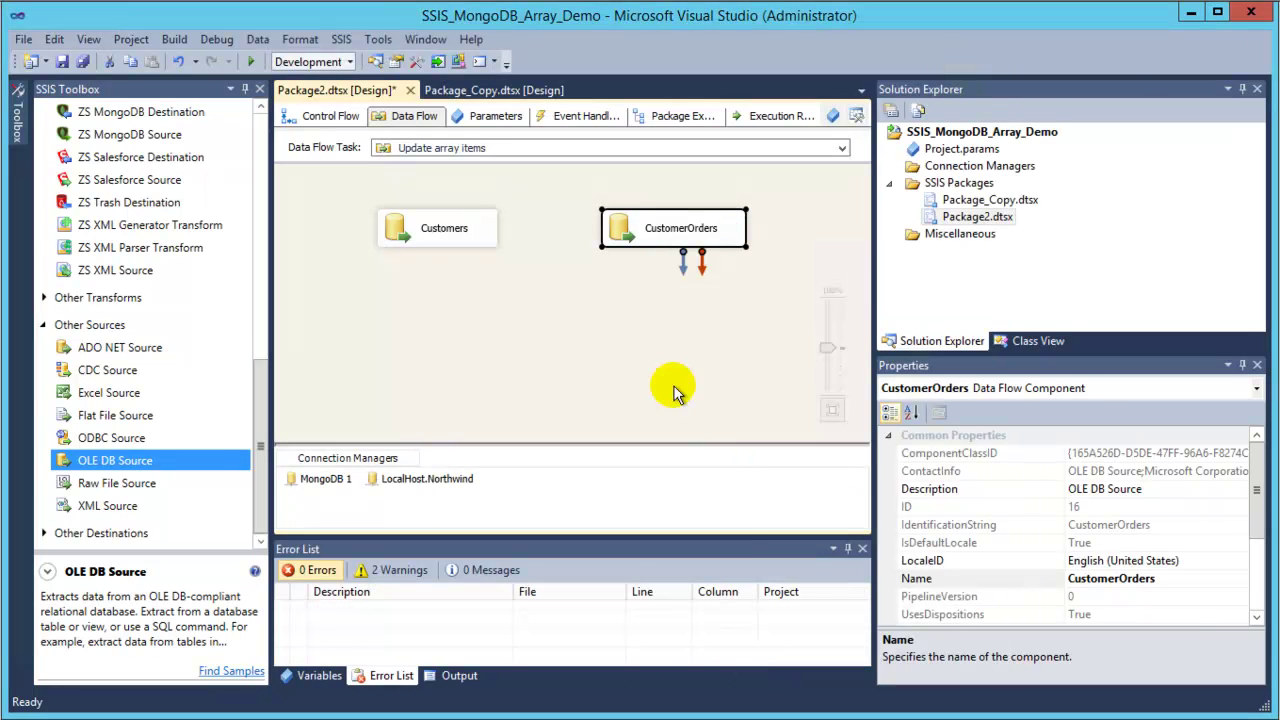
Add two Sort transforms, one below Customers and one below CustomerOrders.
drag(262, 452, 271, 251)
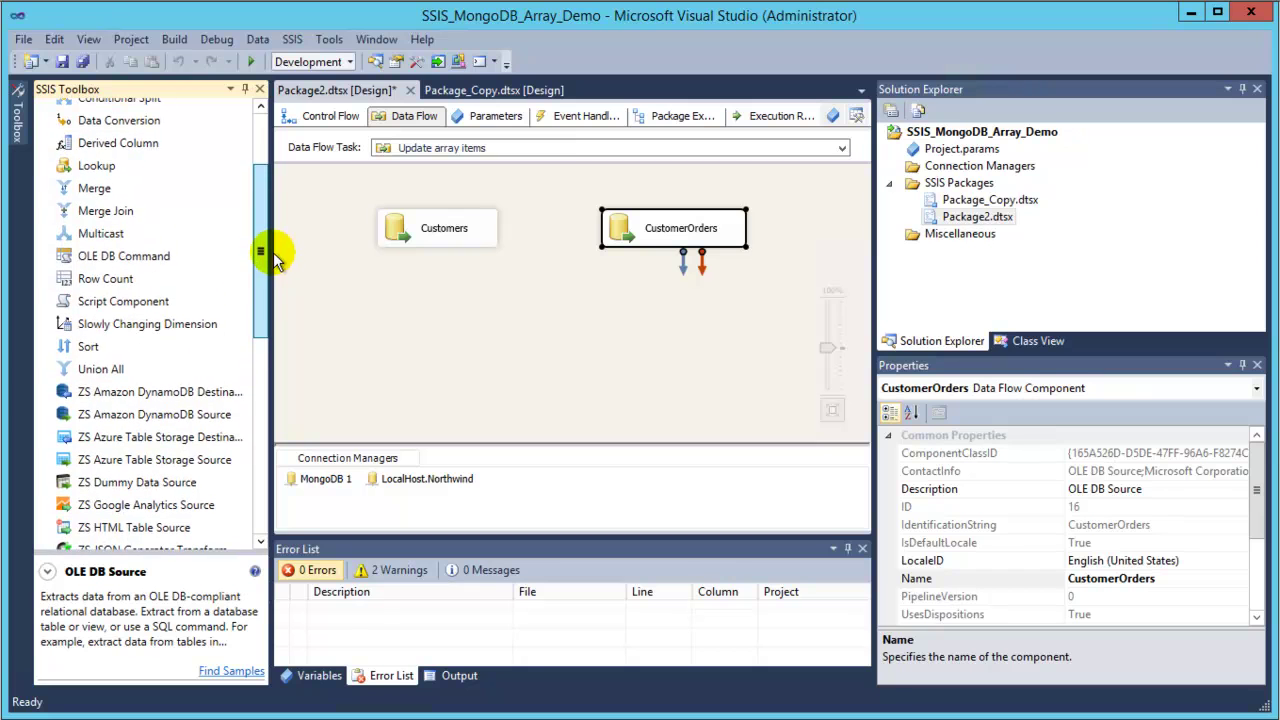
click(103, 347)
drag(433, 322, 380, 292)
click(114, 346)
drag(183, 358, 648, 300)
Rename the two sorts to Sort Customers and Sort Orders.
click(412, 314)
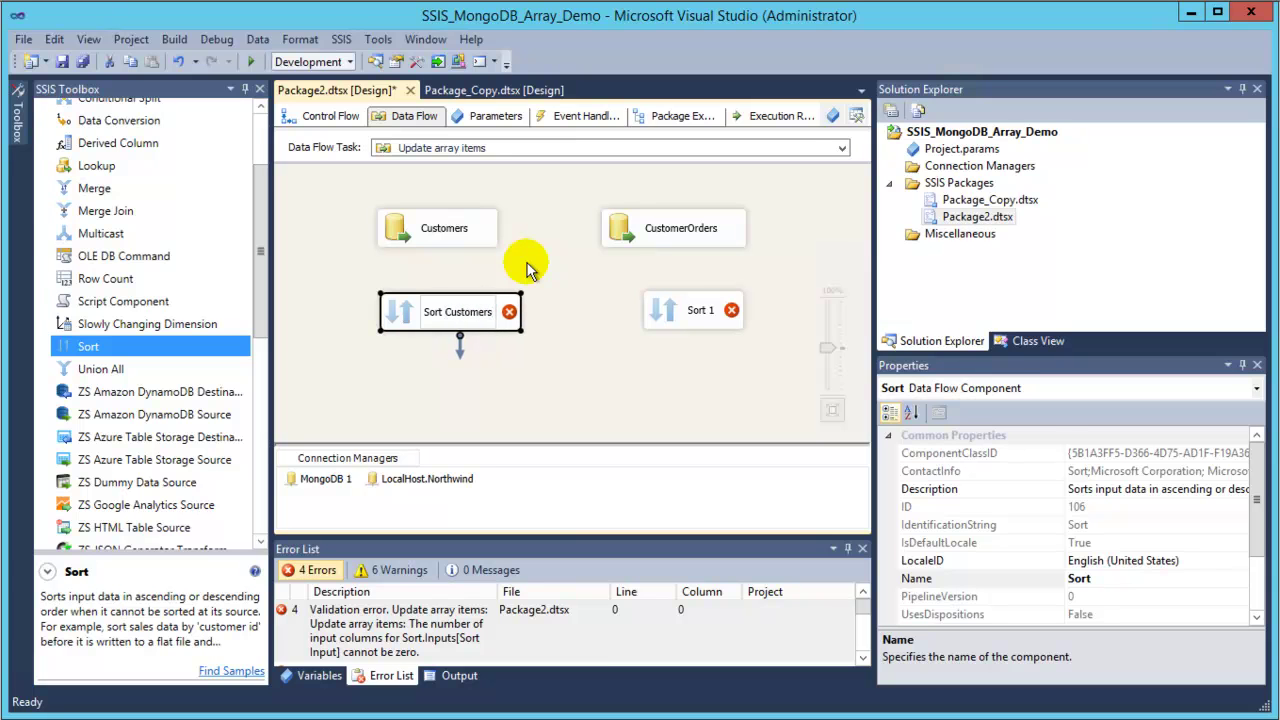
click(551, 343)
click(490, 325)
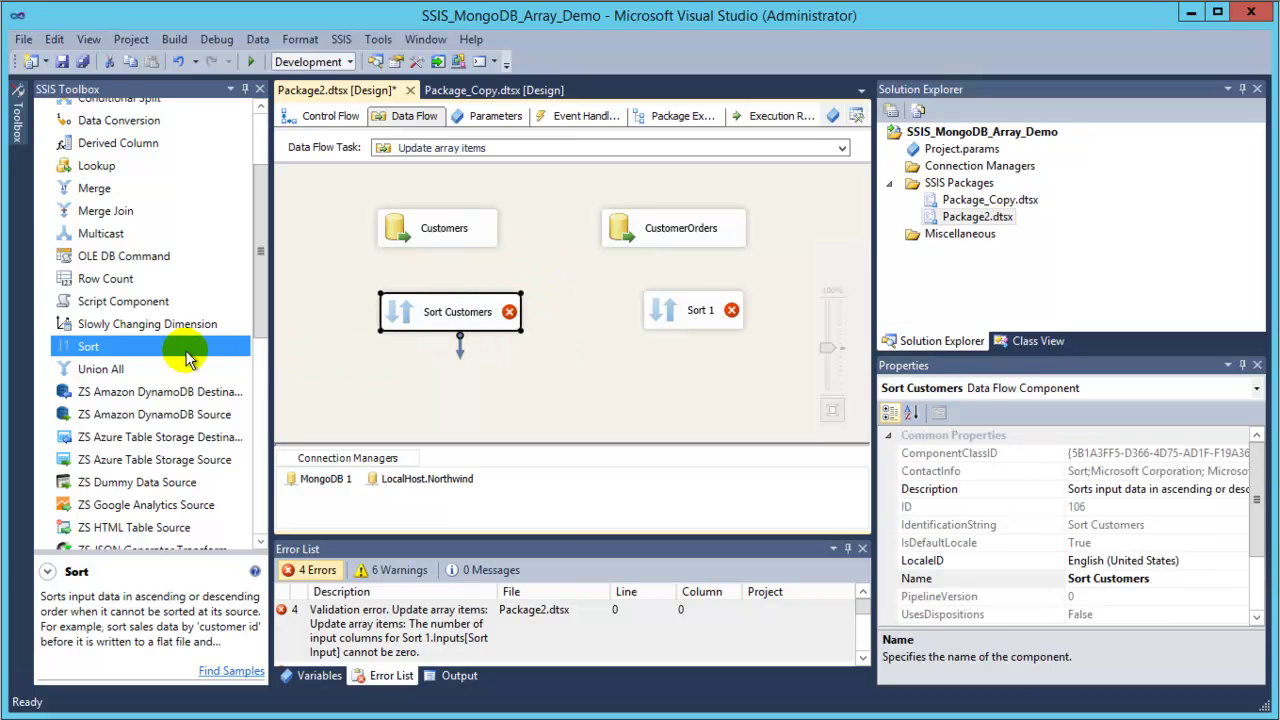
click(706, 315)
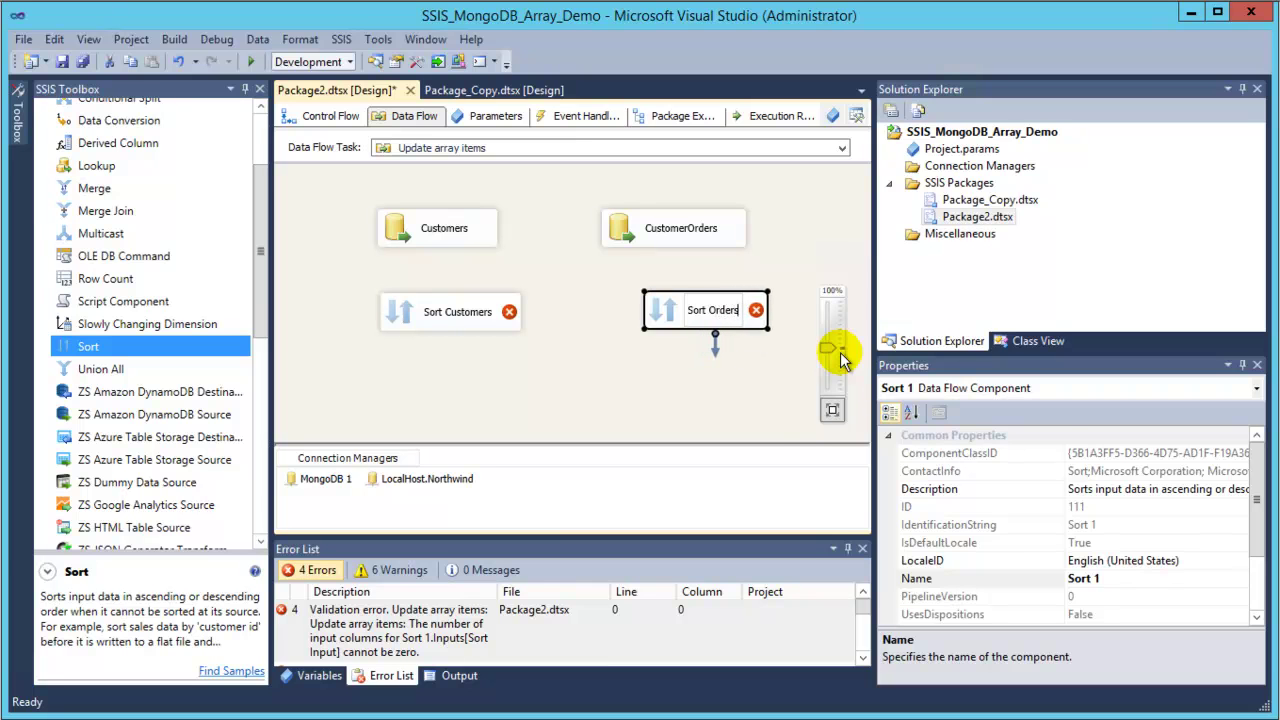
click(705, 429)
Connect Customers to Sort Customers and CustomerOrders to Sort Orders.
click(448, 245)
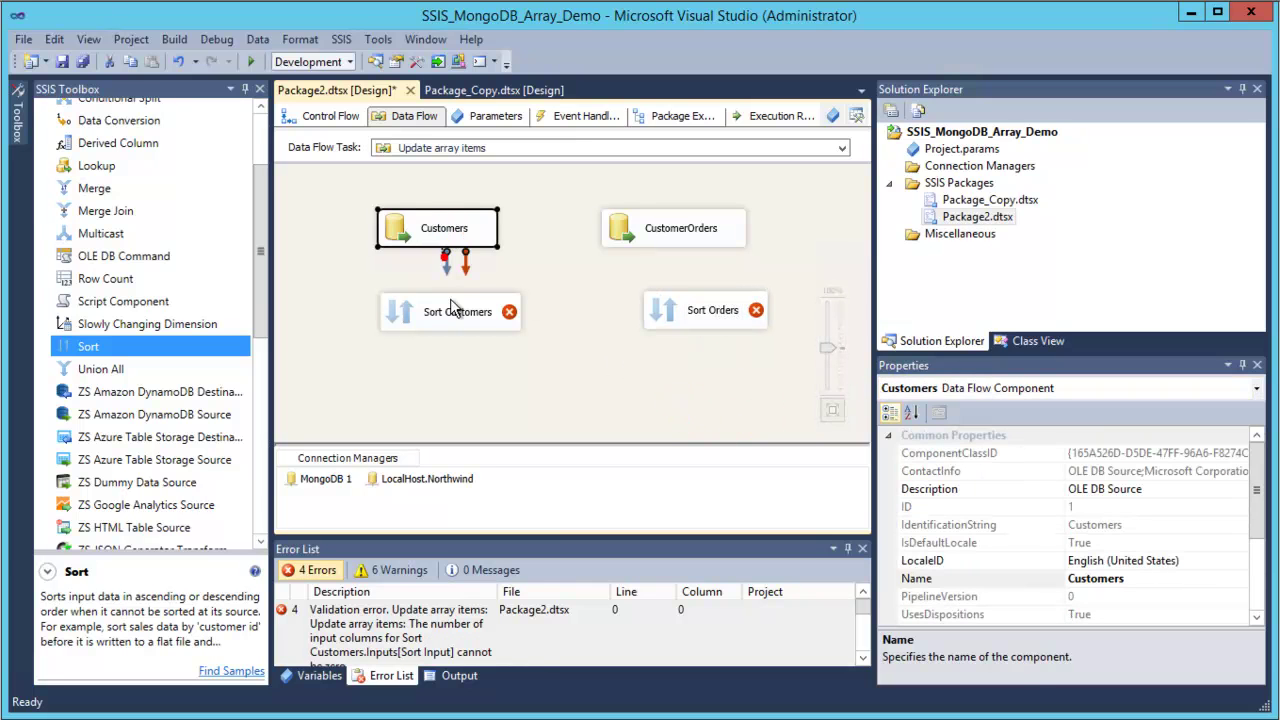
drag(446, 264, 457, 311)
click(625, 228)
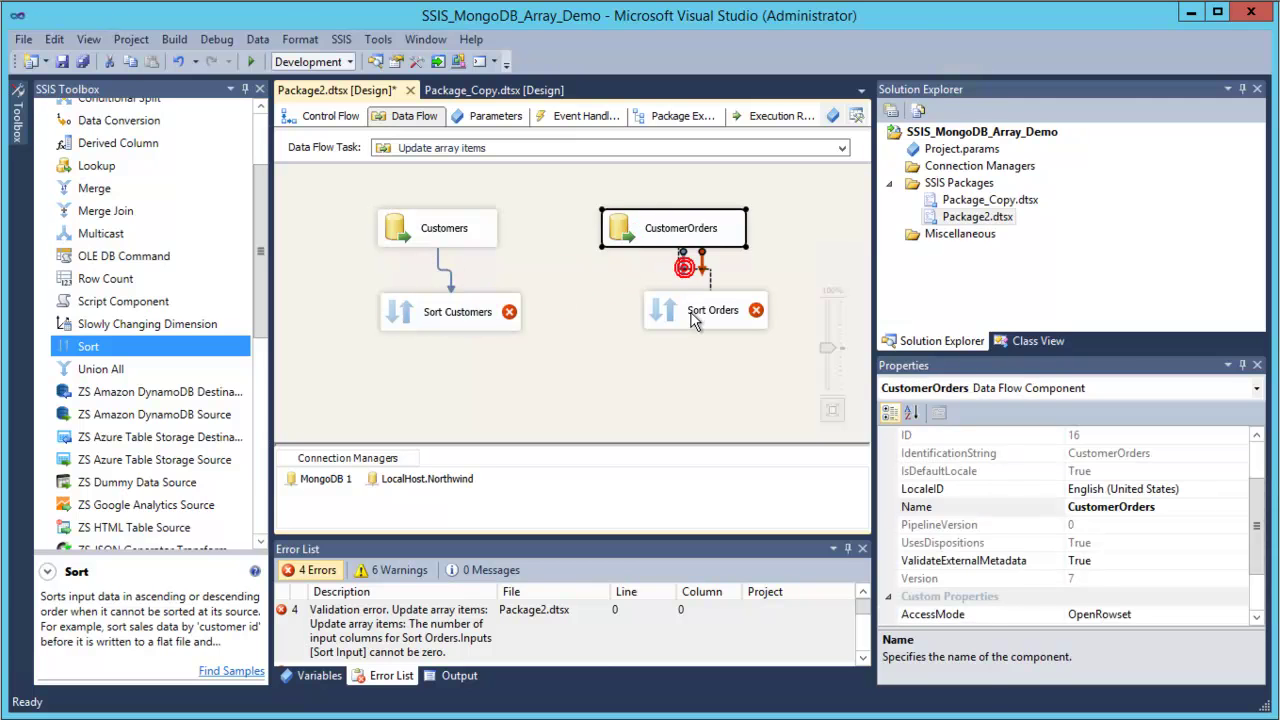
drag(702, 268, 695, 318)
Make Sort Customers sort its rows by CustomerID.
double_click(468, 314)
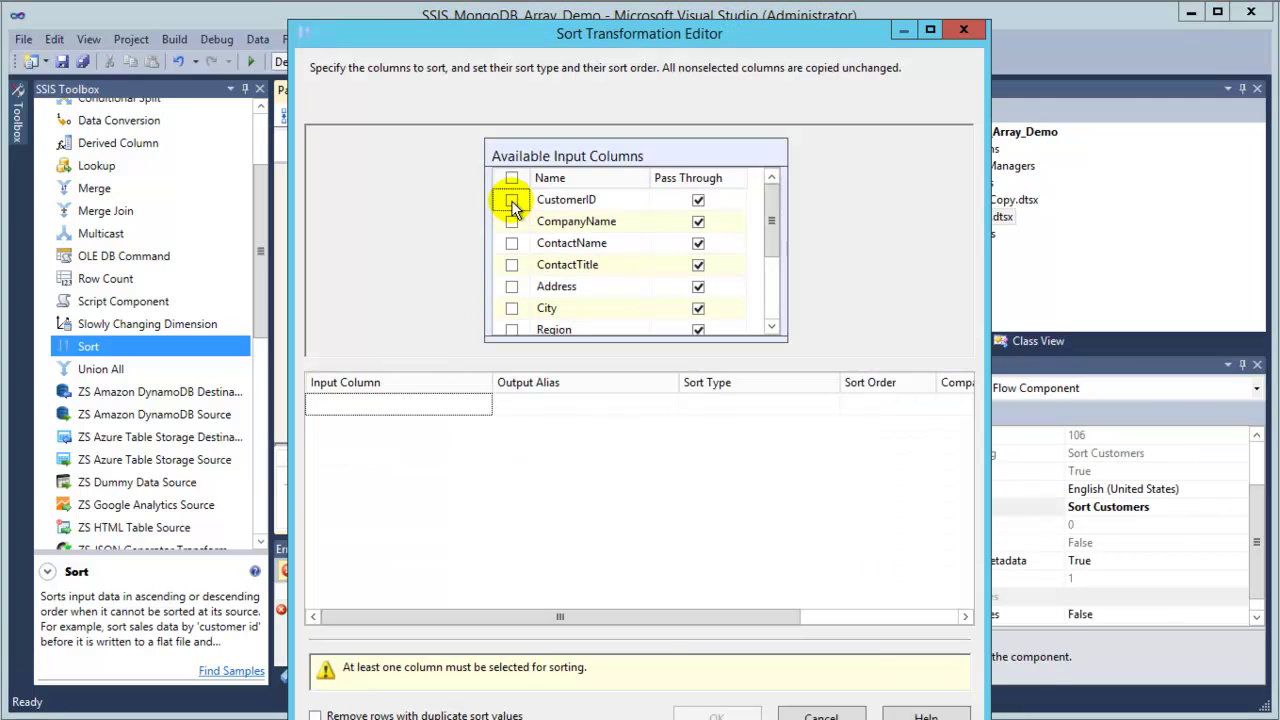
click(512, 201)
click(716, 666)
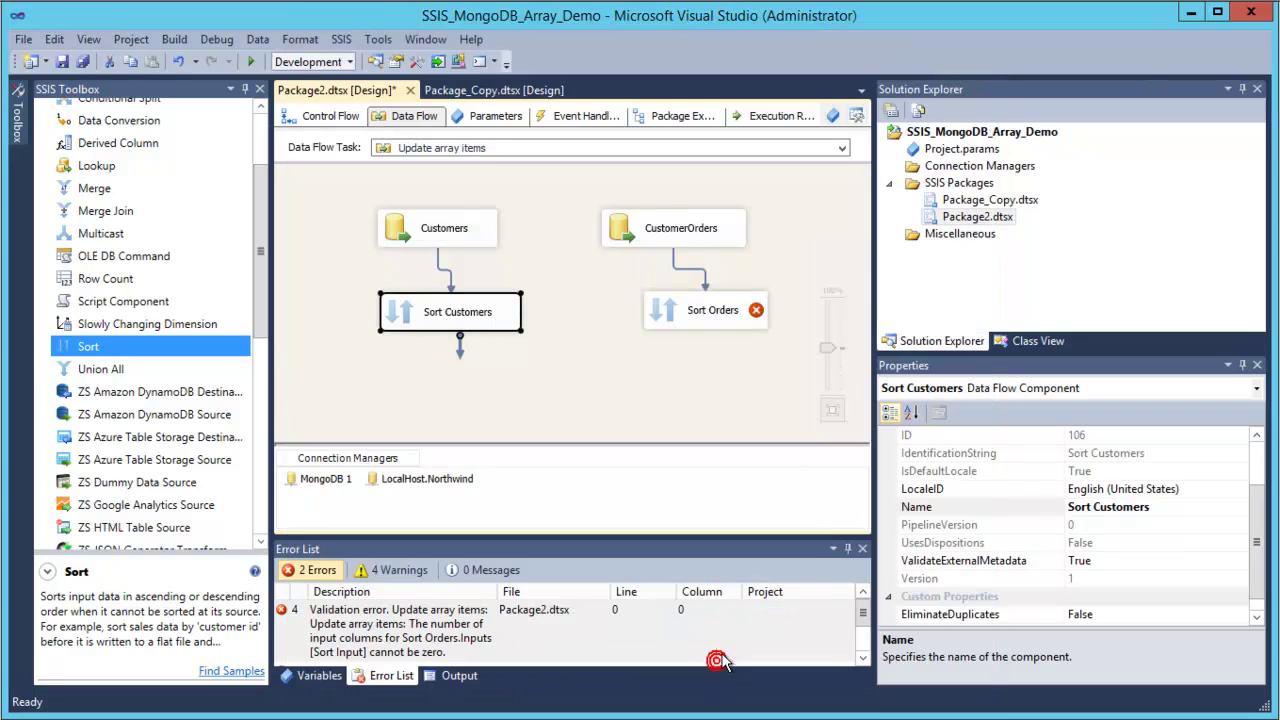
Make Sort Orders sort its rows by CustomerID as well.
double_click(704, 311)
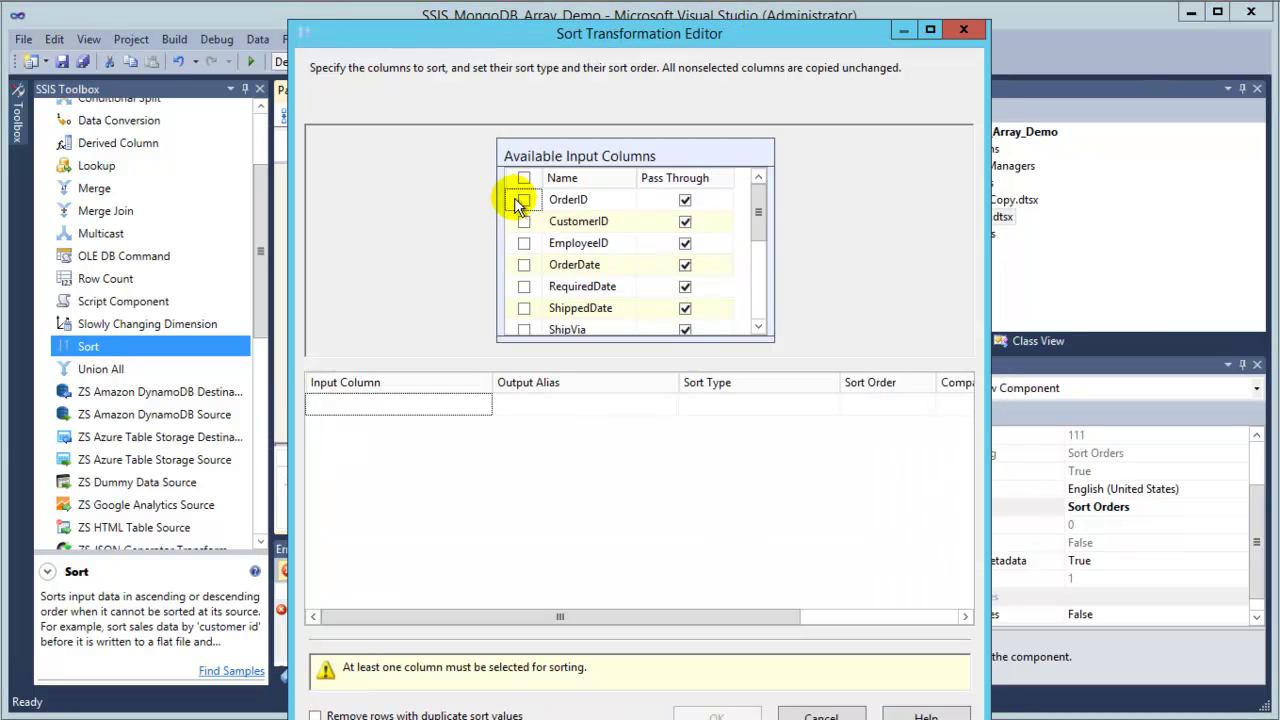
click(523, 219)
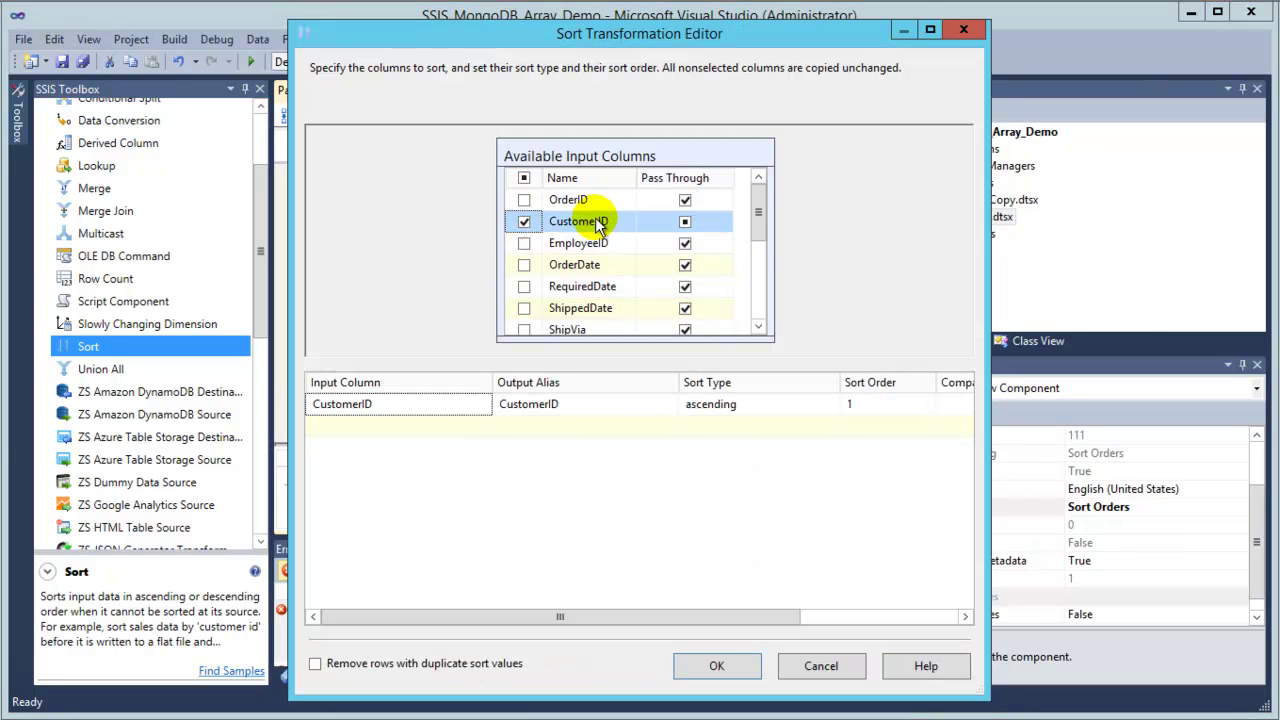
click(742, 672)
click(575, 384)
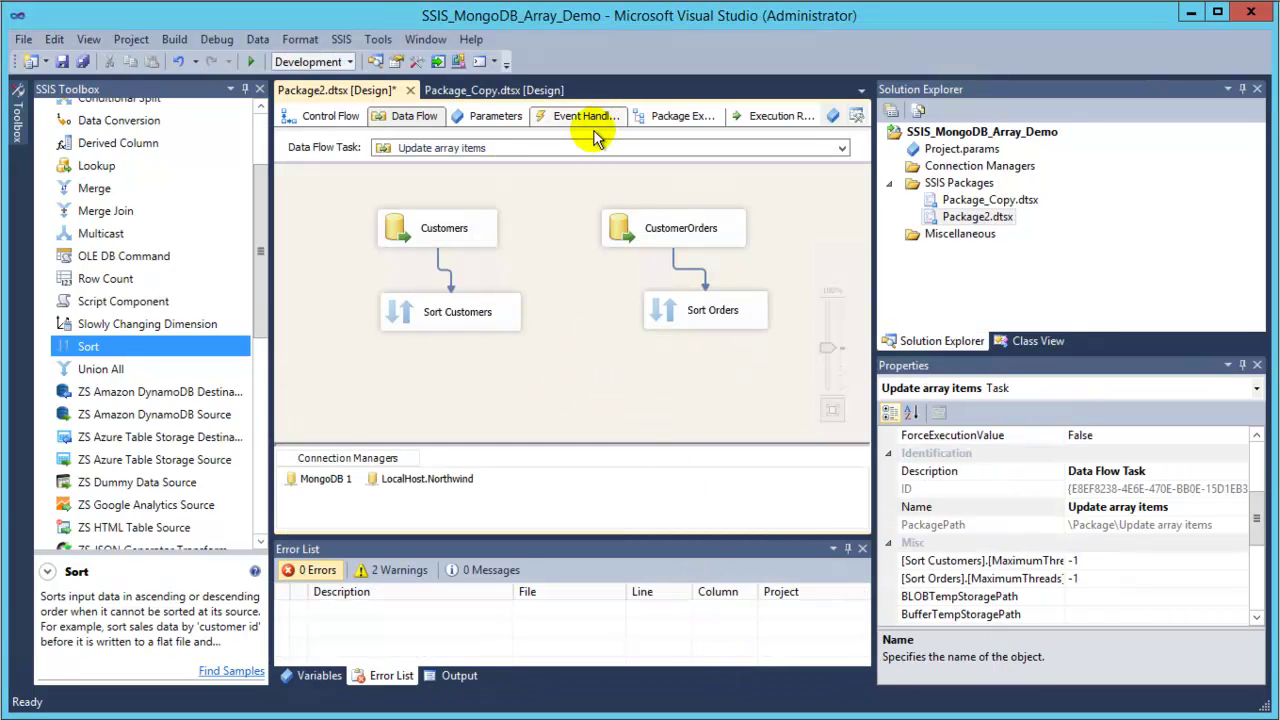
Add a Merge Join transformation from the Other Transforms group to the data flow.
drag(258, 282, 257, 480)
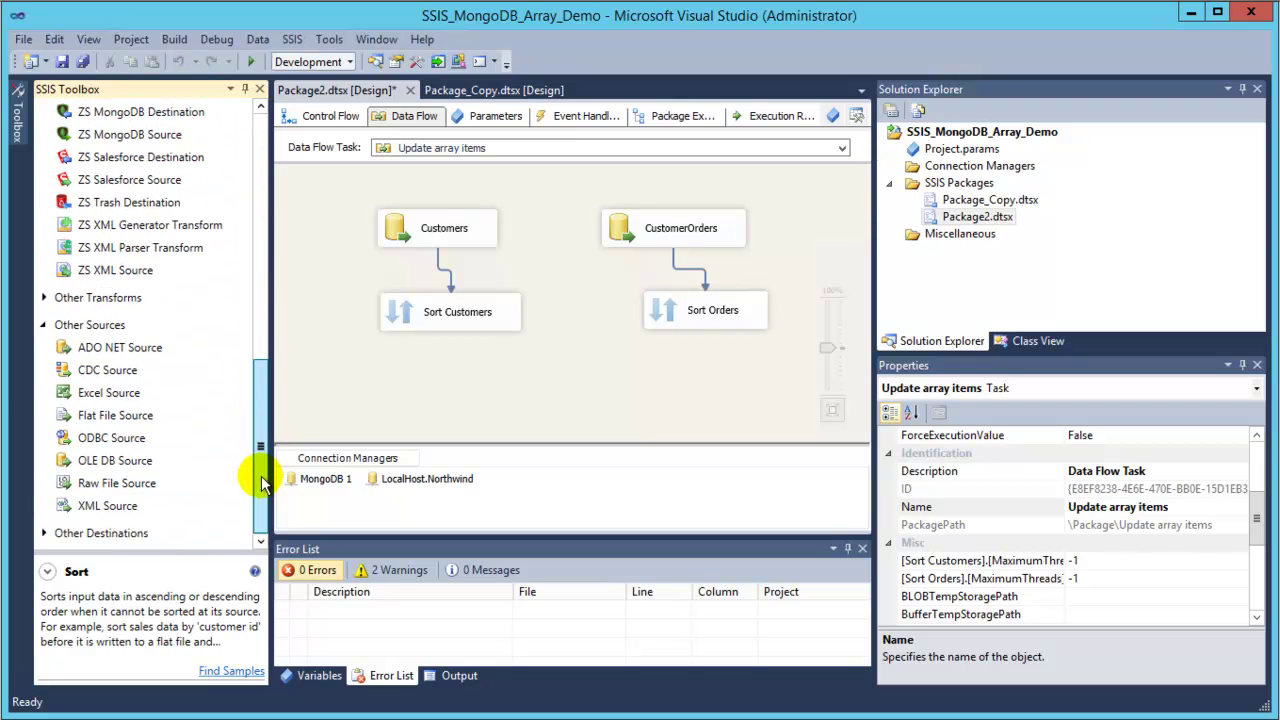
click(42, 299)
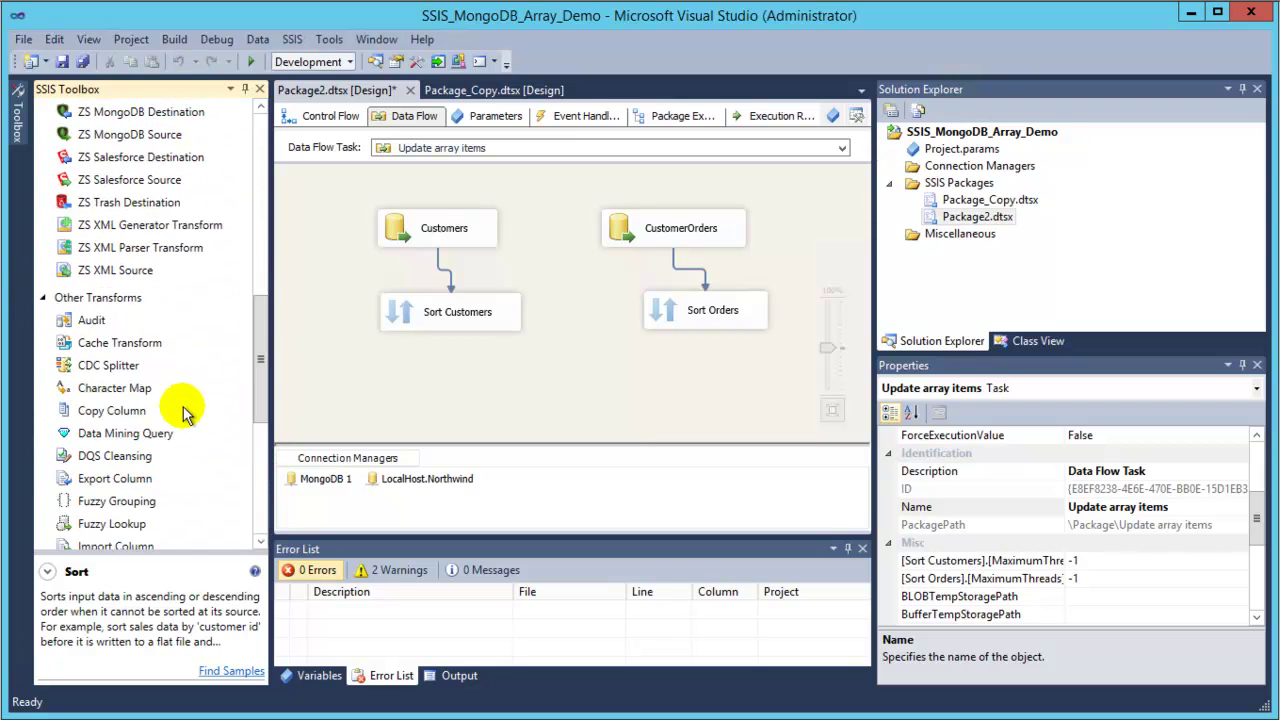
mouse_move(257, 377)
mouse_down()
mouse_move(249, 520)
mouse_move(257, 398)
mouse_up()
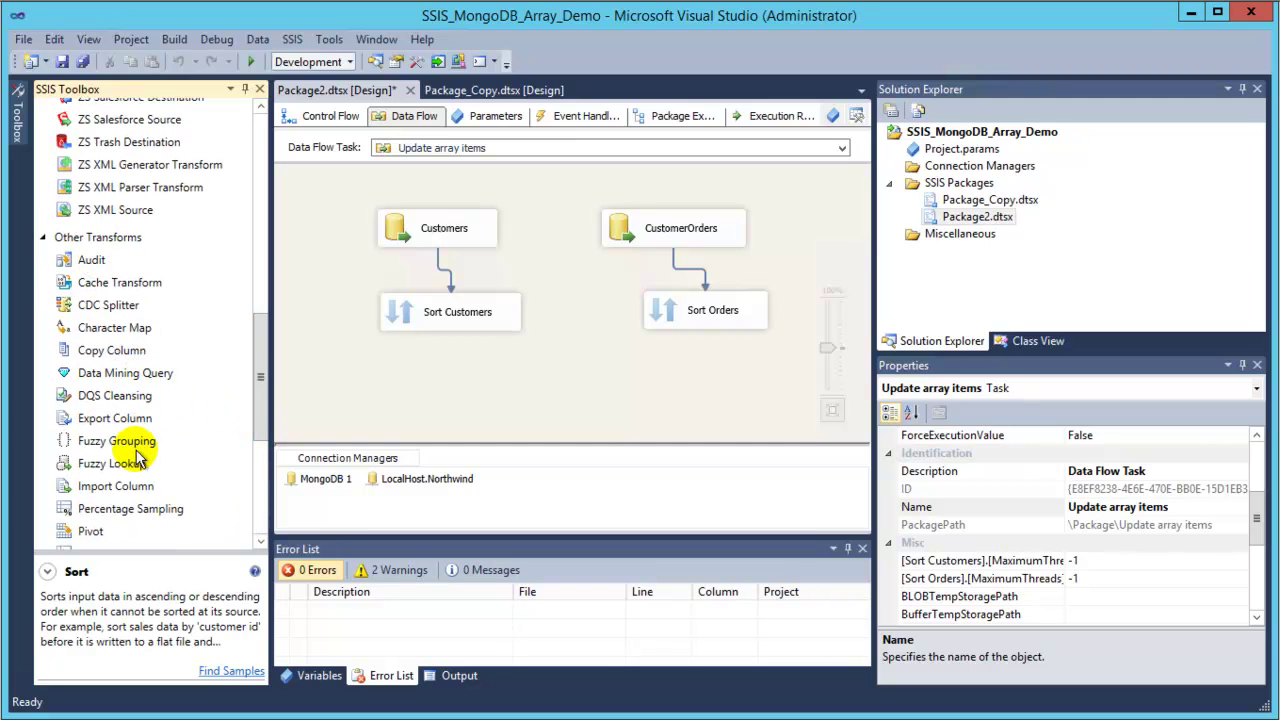
click(140, 487)
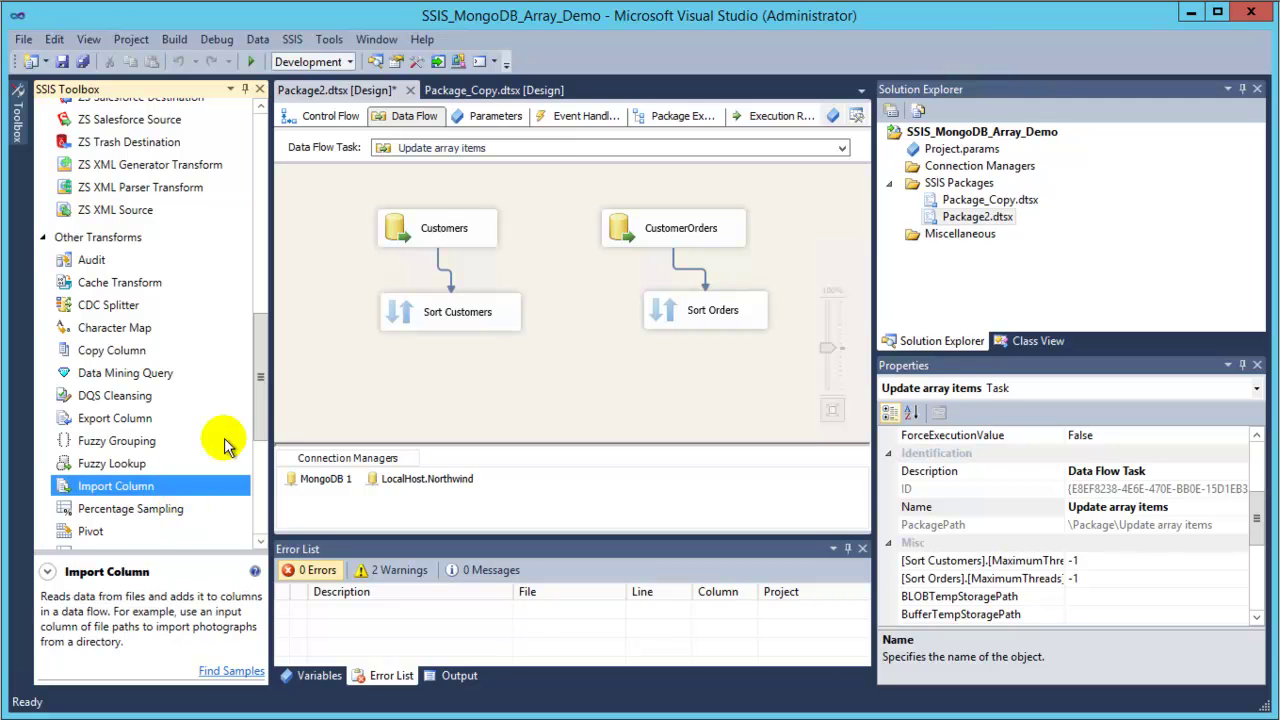
drag(260, 357, 259, 175)
click(83, 265)
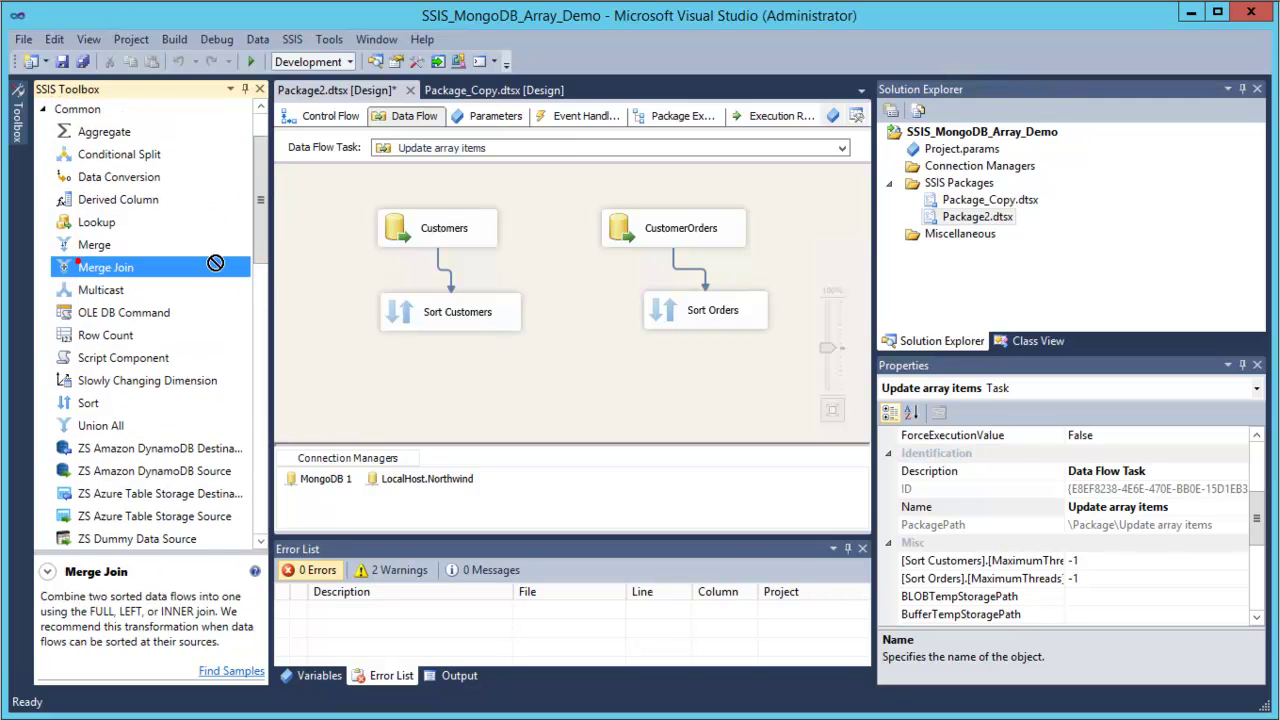
drag(494, 366, 528, 370)
Connect Sort Customers as the Merge Join Left Input and Sort Orders as the other input.
click(445, 305)
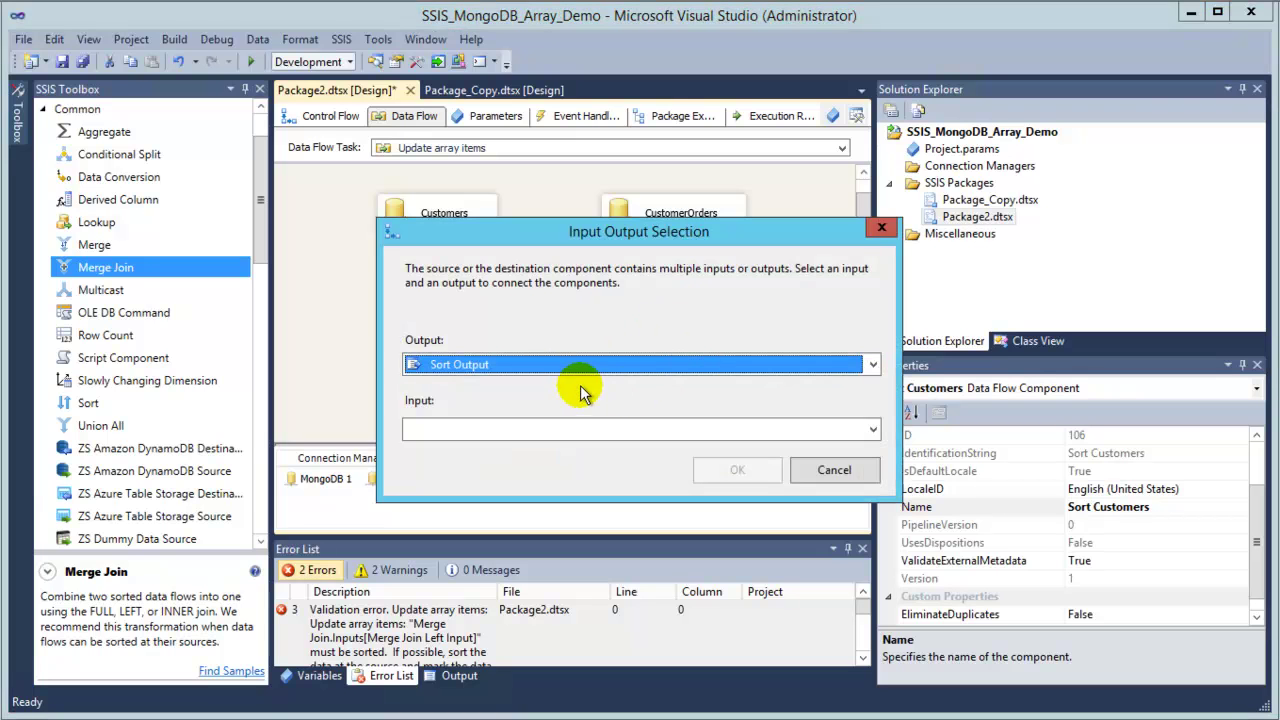
click(686, 432)
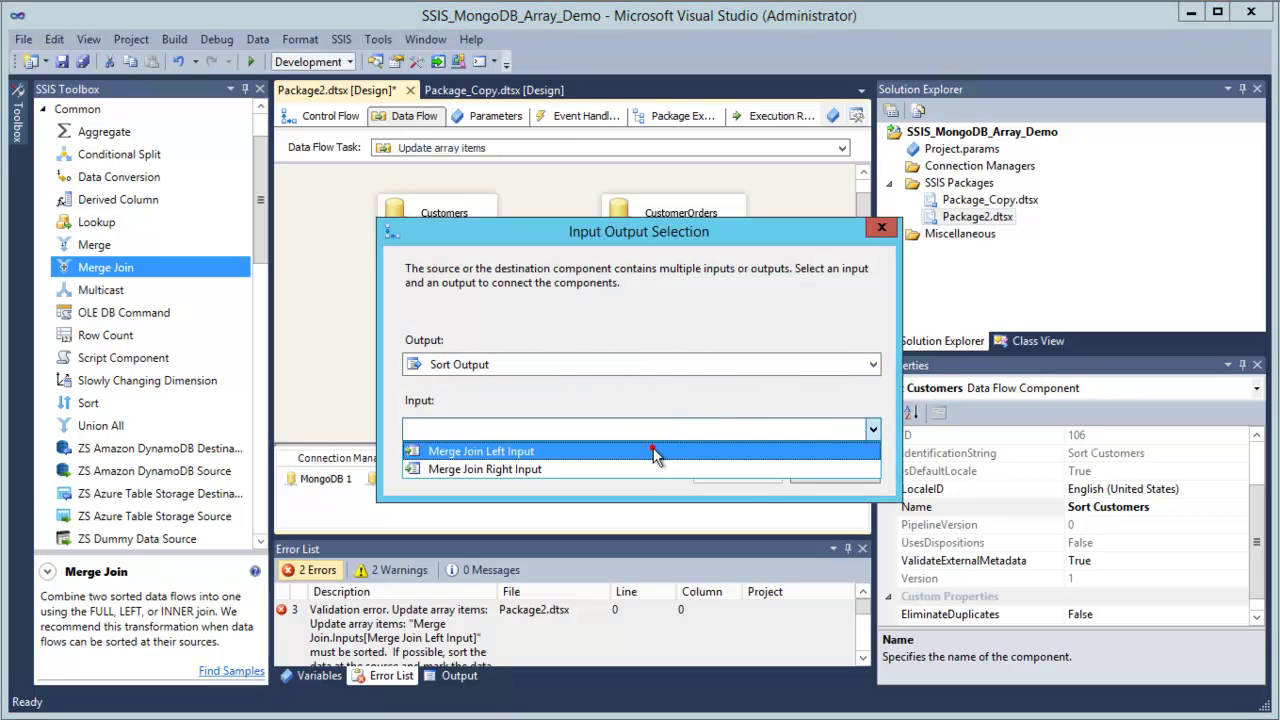
click(657, 449)
click(730, 474)
click(700, 307)
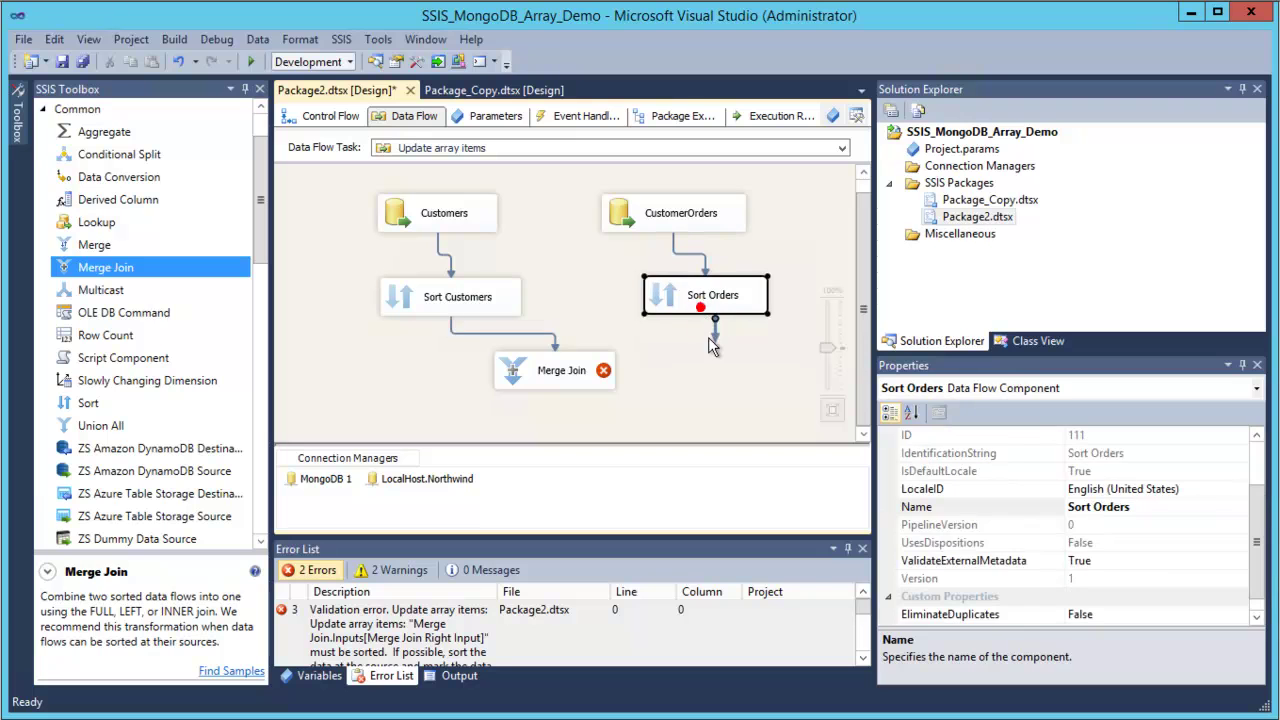
drag(716, 345, 586, 371)
In the Merge Join editor, output CustomerID and CompanyName from Sort Customers.
double_click(600, 373)
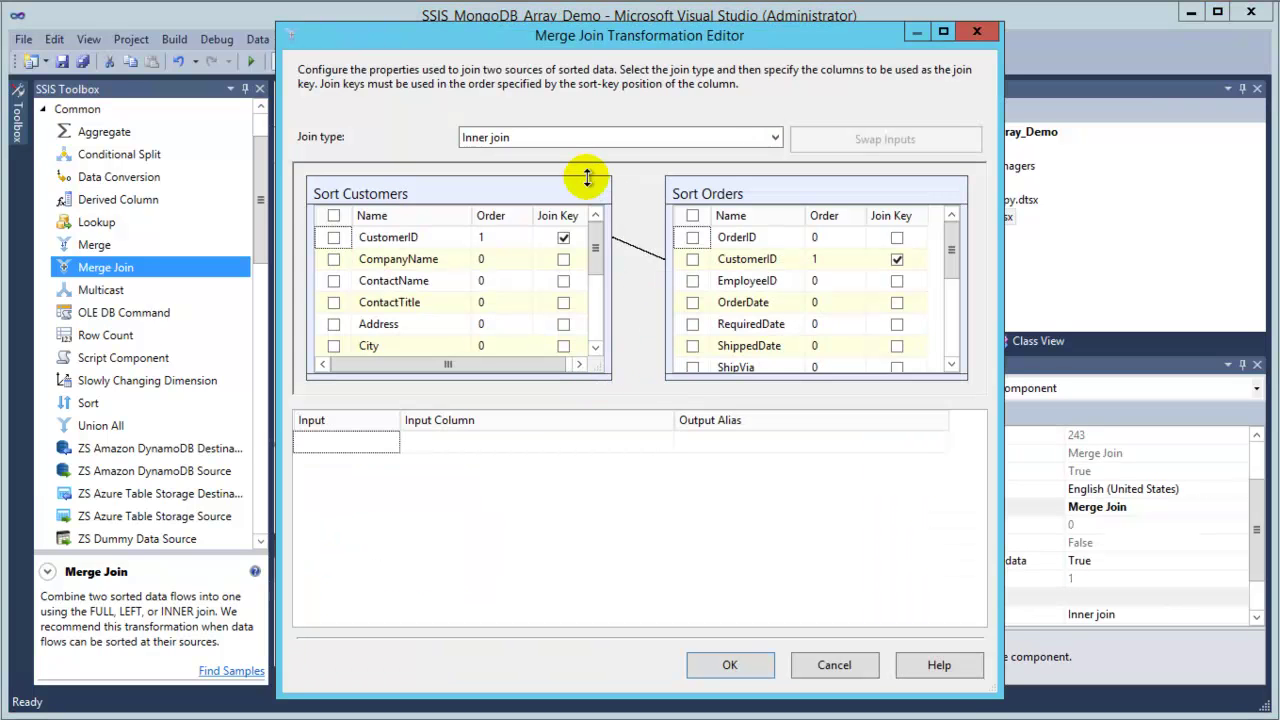
click(385, 240)
click(742, 260)
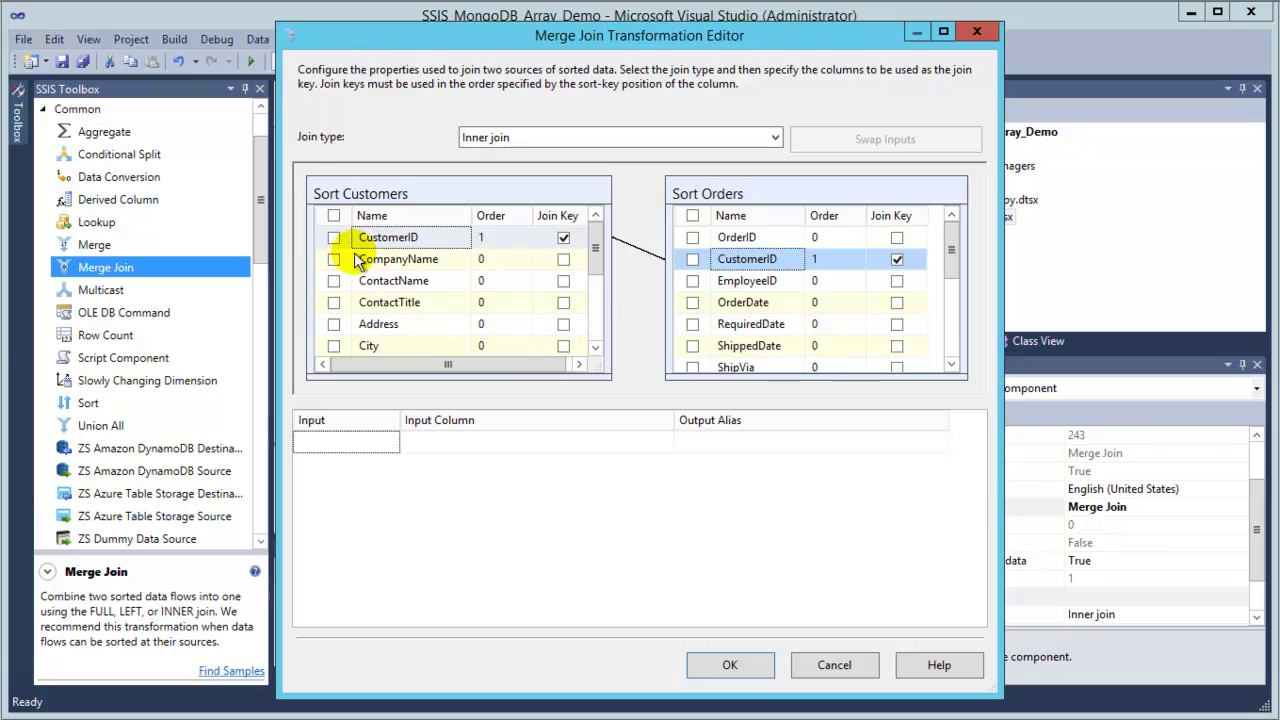
click(334, 260)
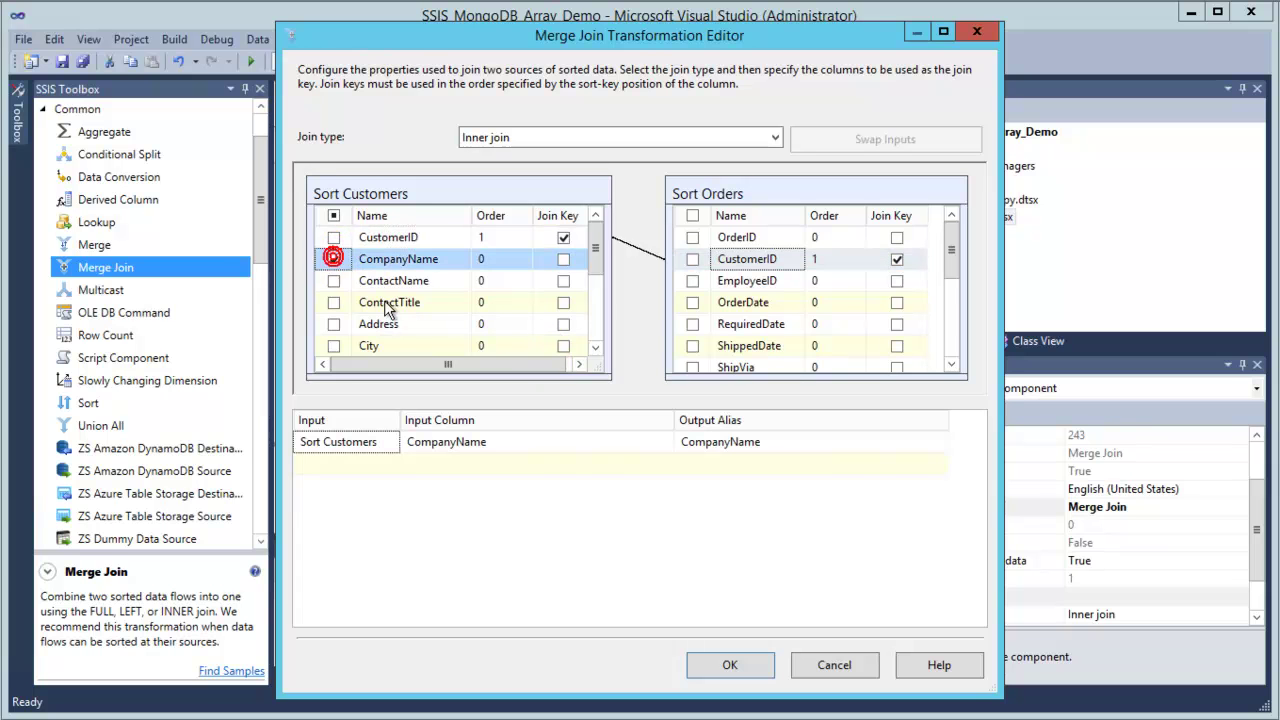
click(333, 259)
click(334, 238)
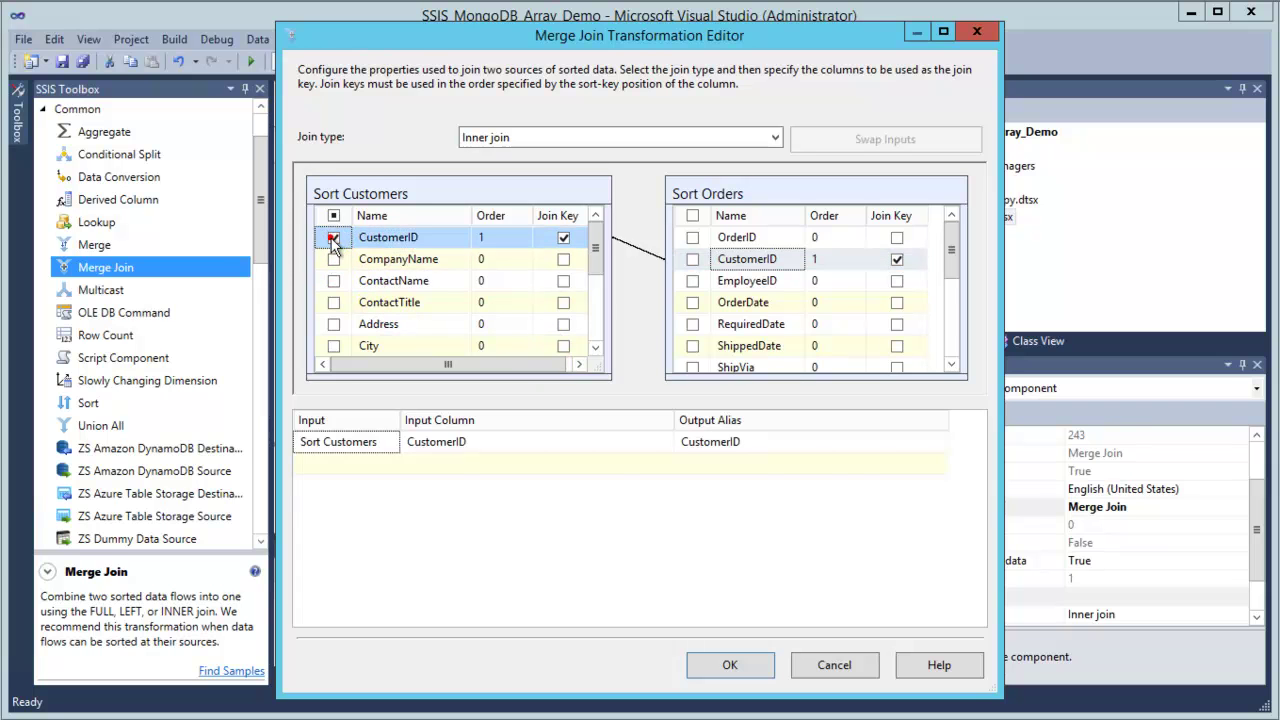
click(334, 260)
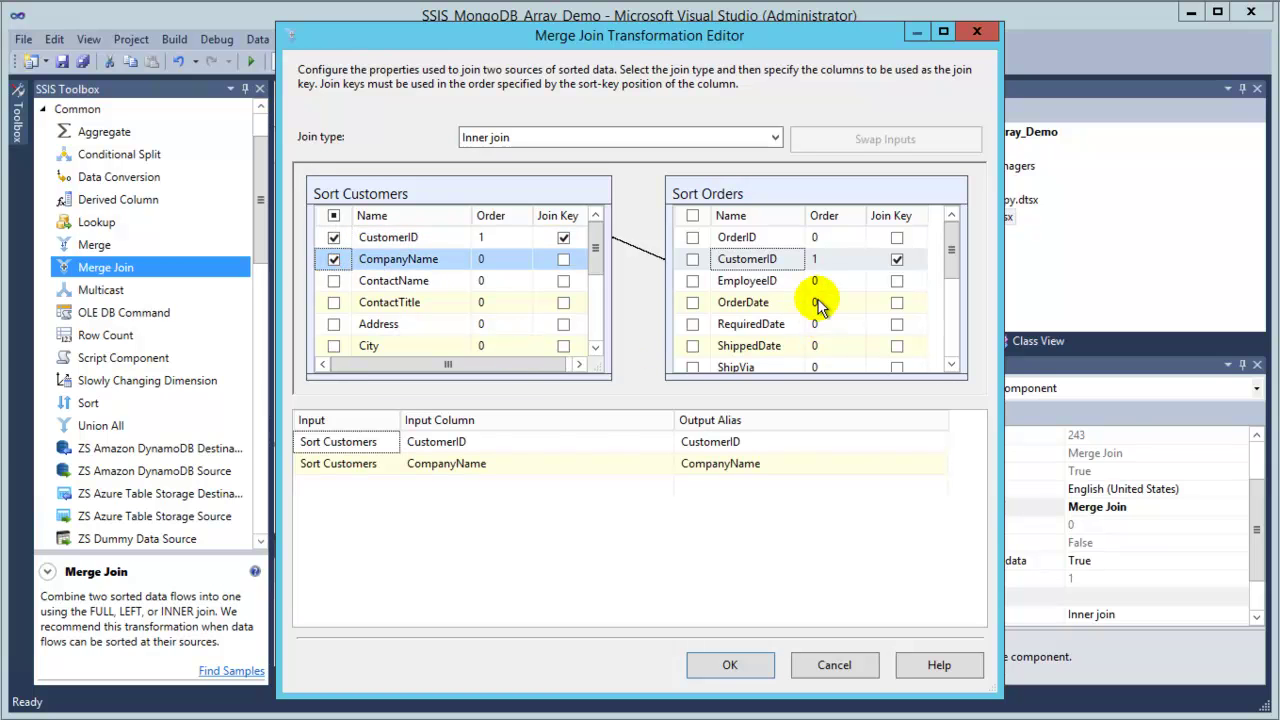
Include OrderID, ShipCity and ShipCountry from Sort Orders in the join output.
click(750, 240)
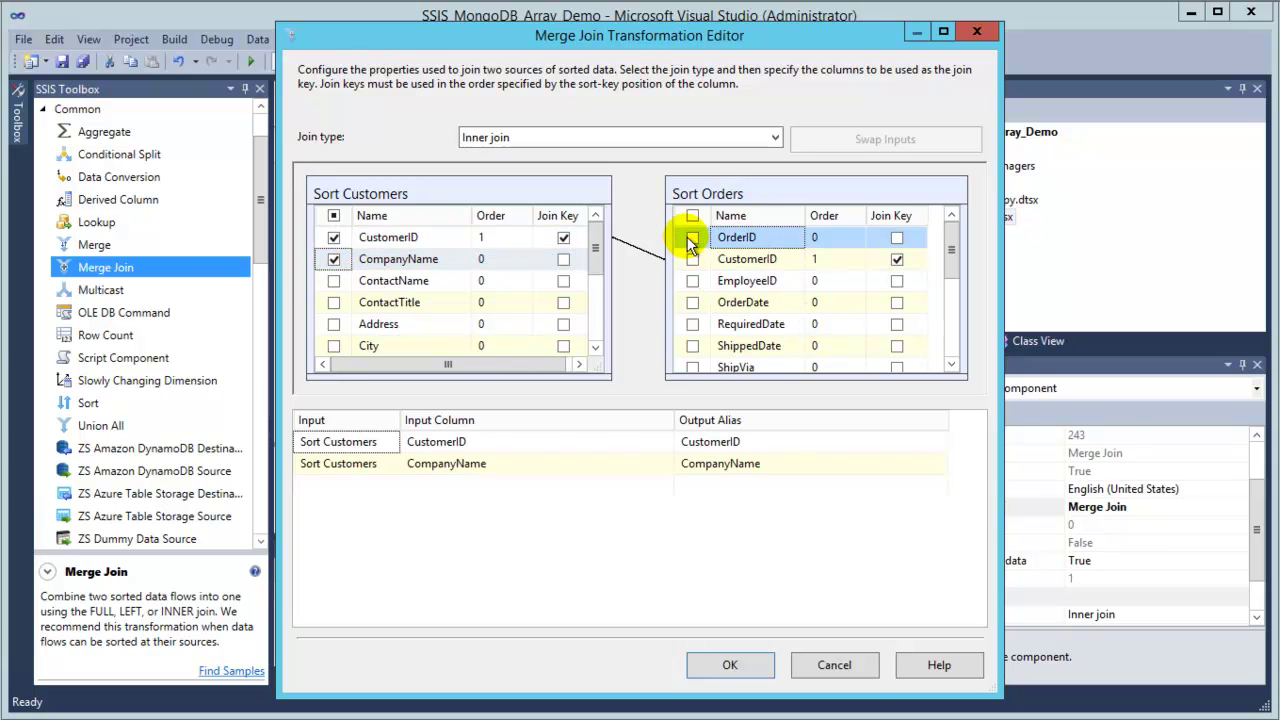
click(692, 238)
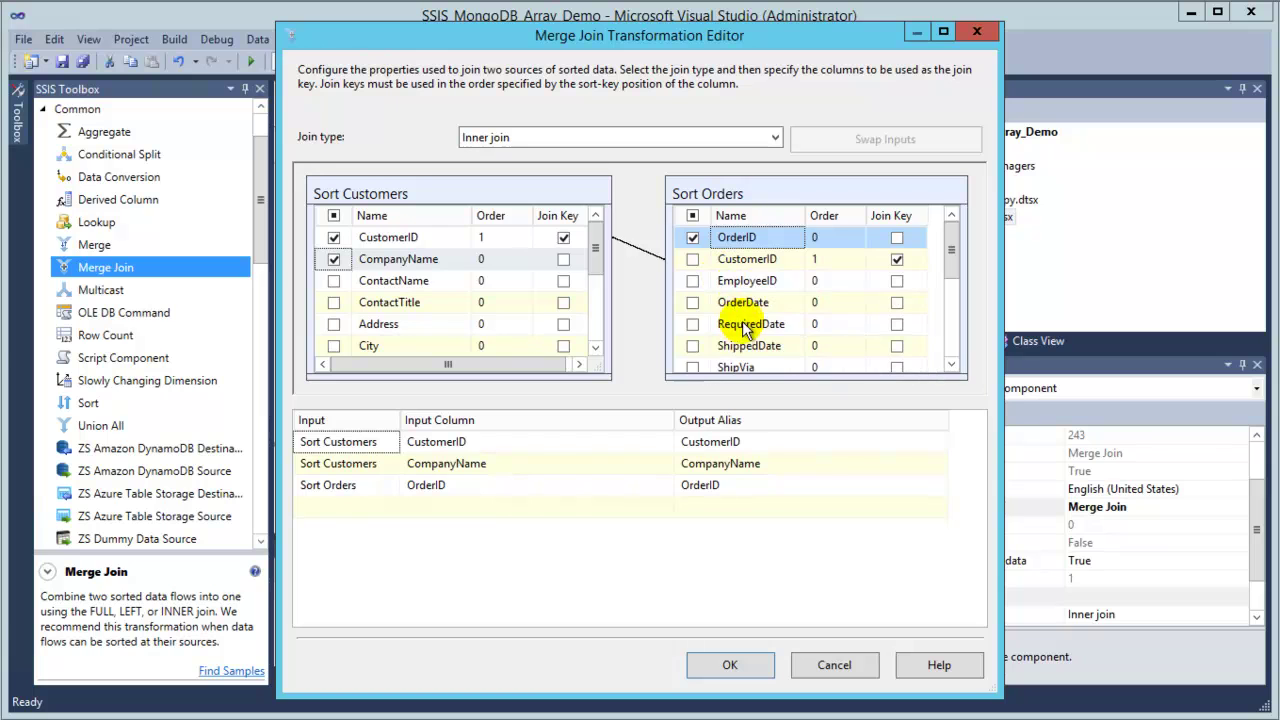
click(740, 366)
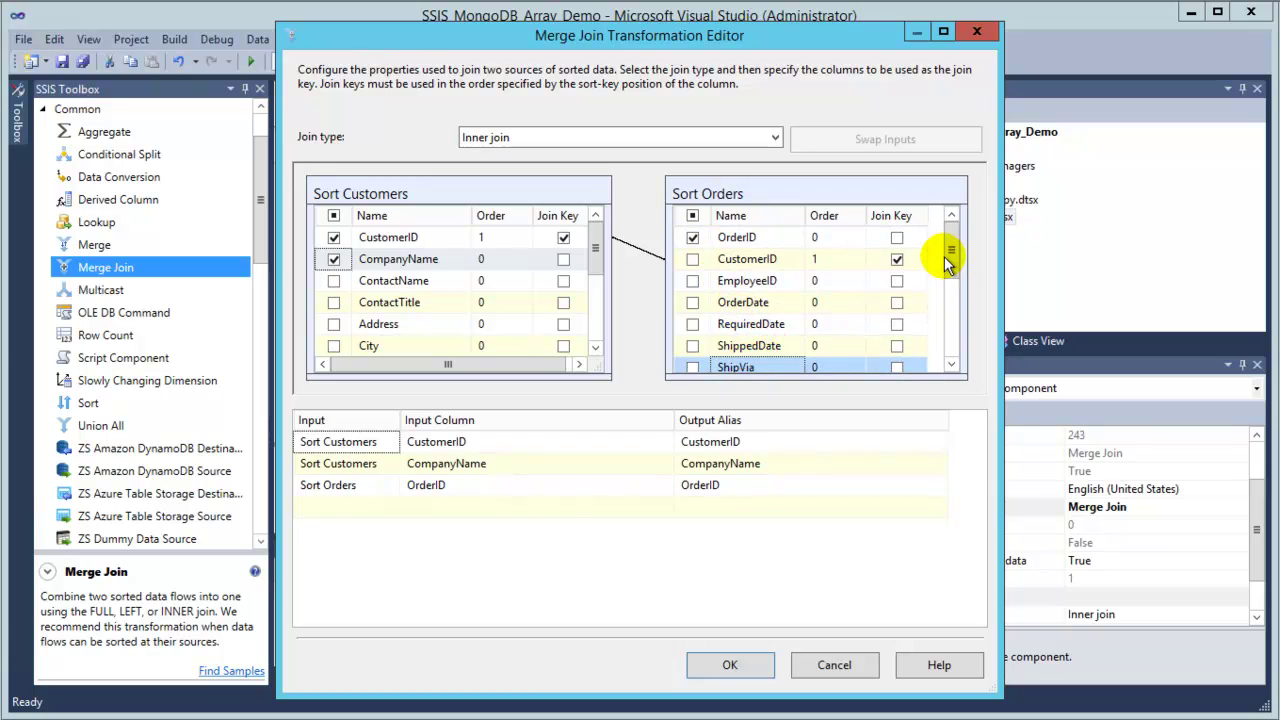
drag(951, 260, 951, 298)
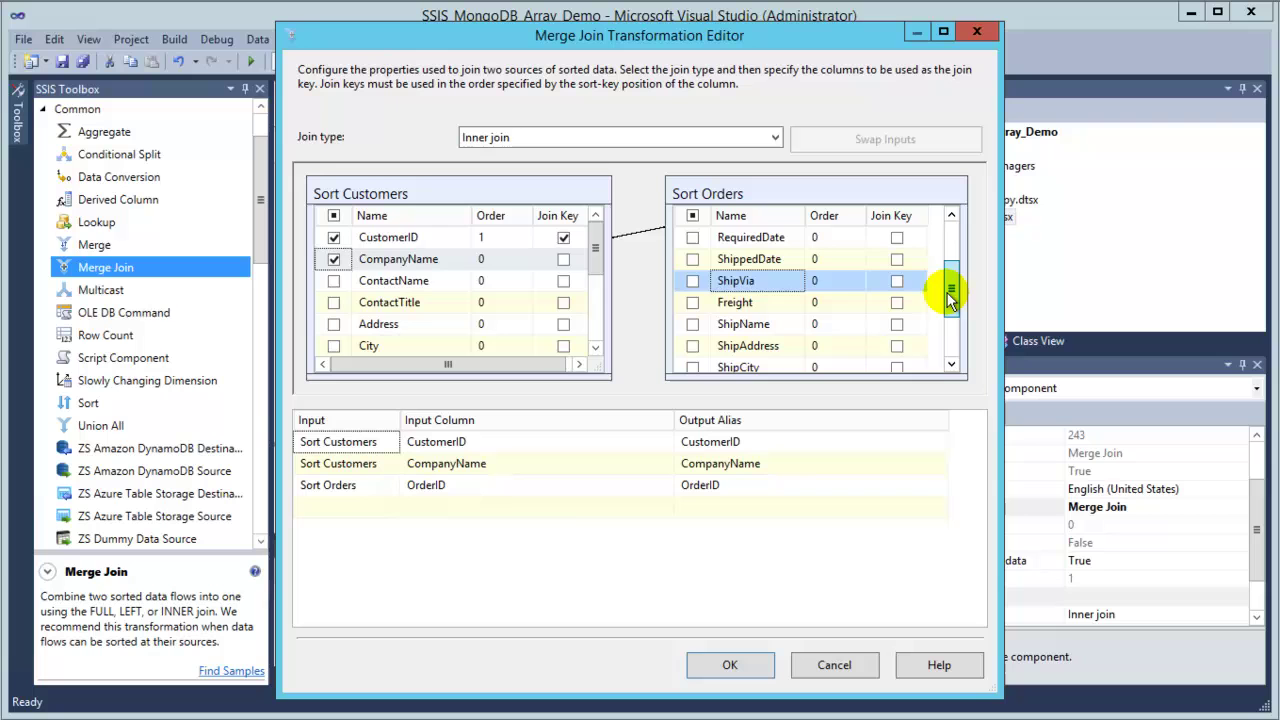
click(692, 367)
drag(951, 286, 951, 347)
click(692, 345)
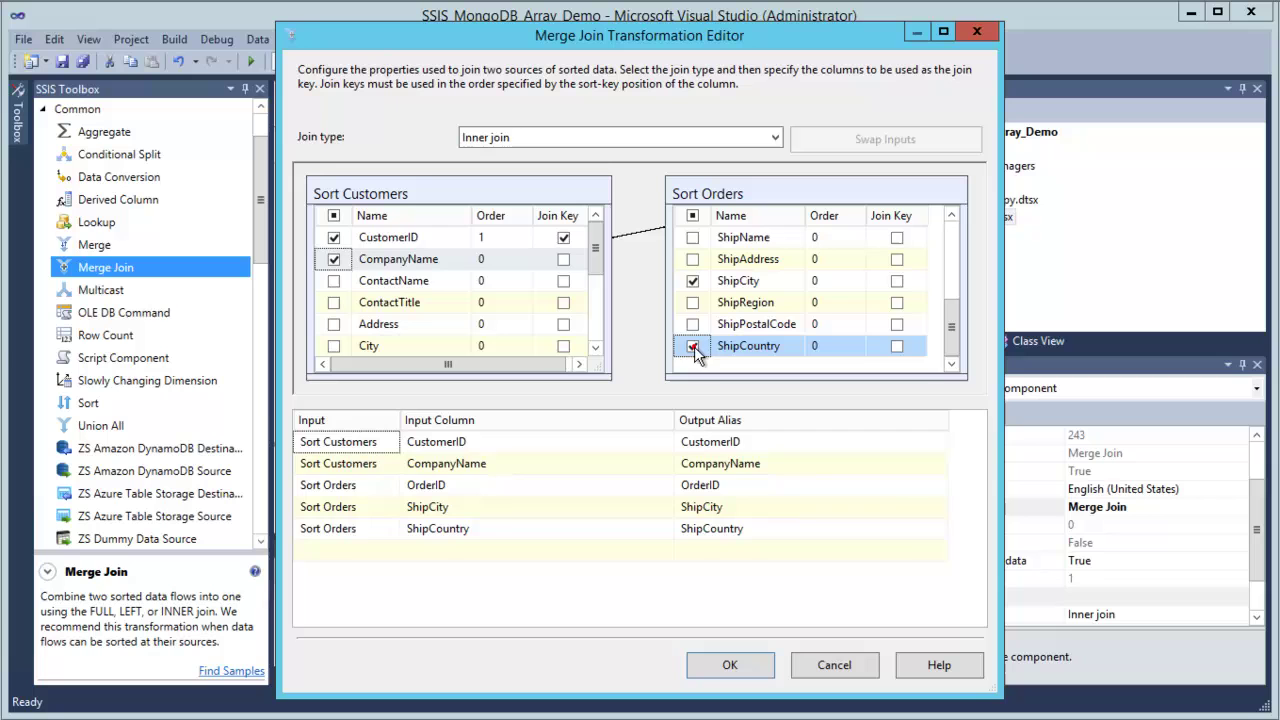
Prefix the OrderID, ShipCity and ShipCountry output aliases with Orders.$.
click(741, 465)
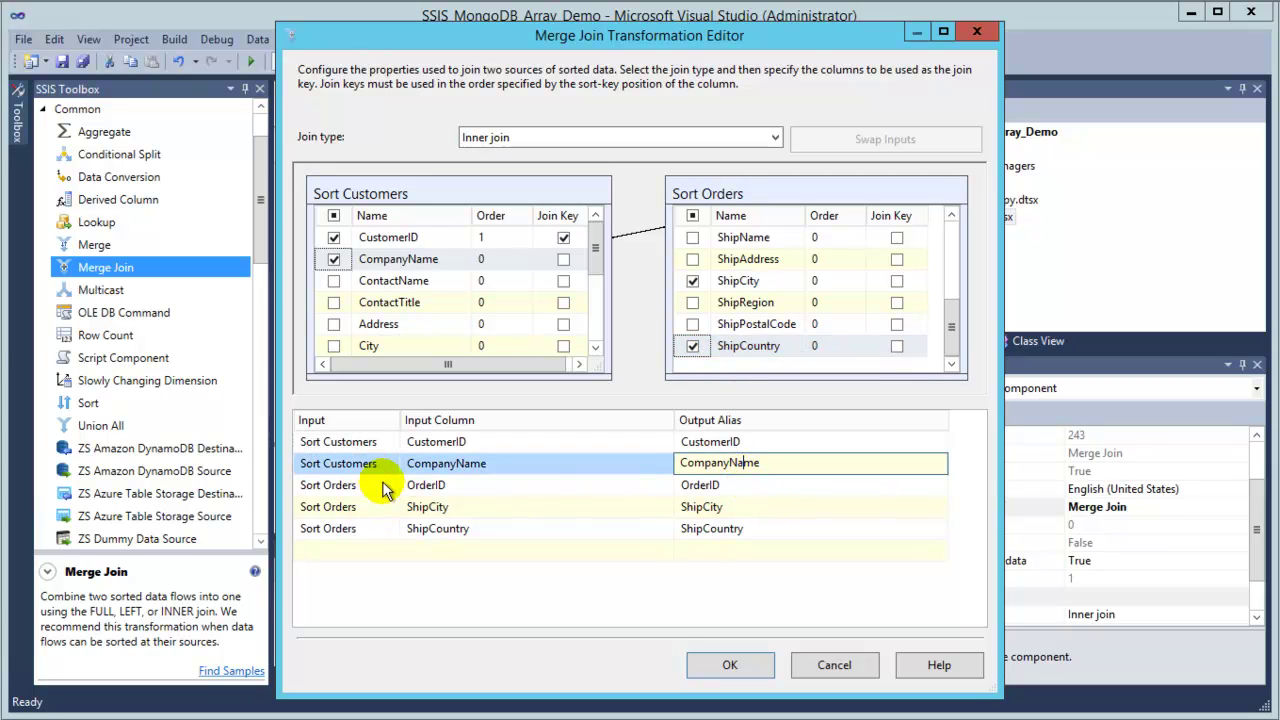
click(333, 487)
click(721, 487)
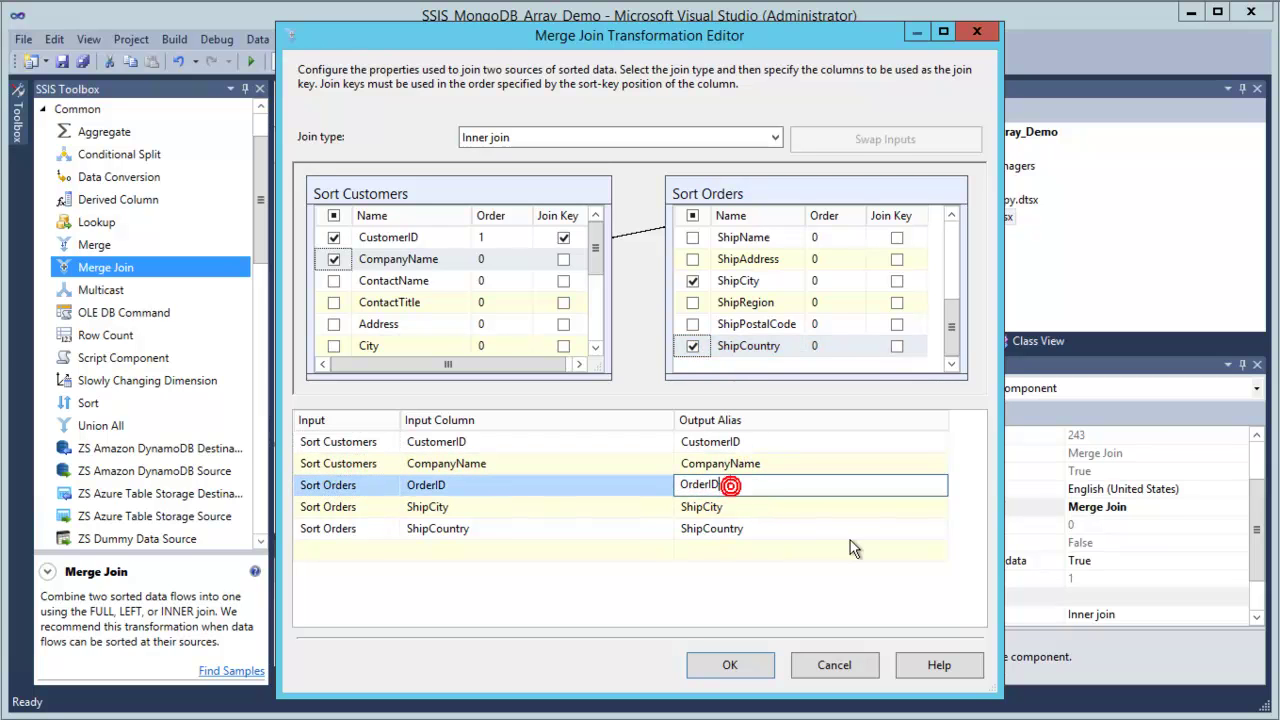
key(Home)
text(Or)
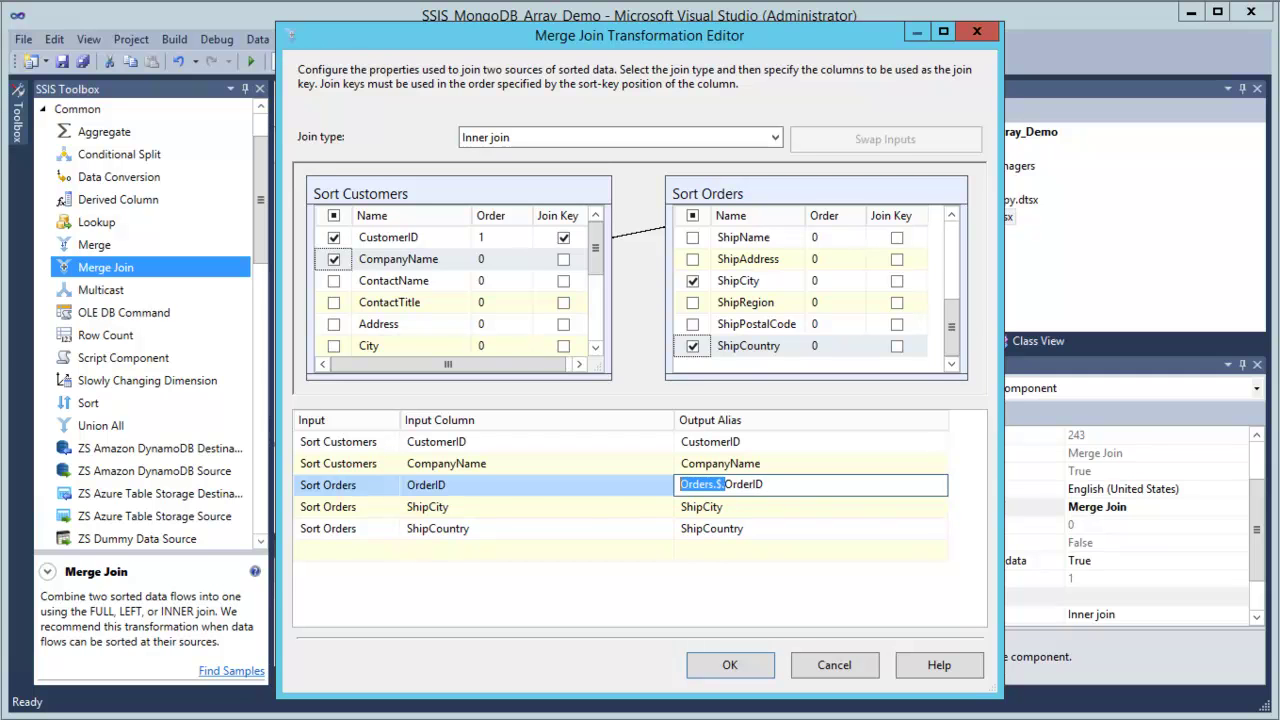
click(688, 506)
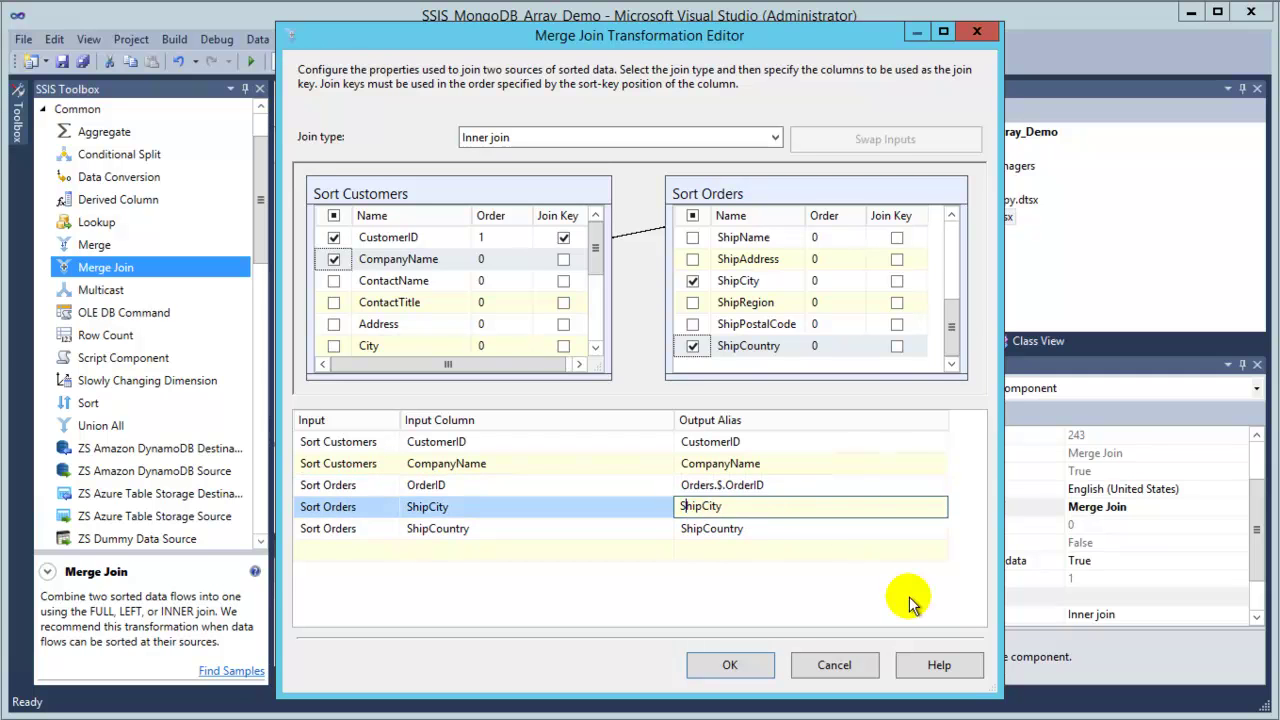
text(Orders.$.)
click(683, 528)
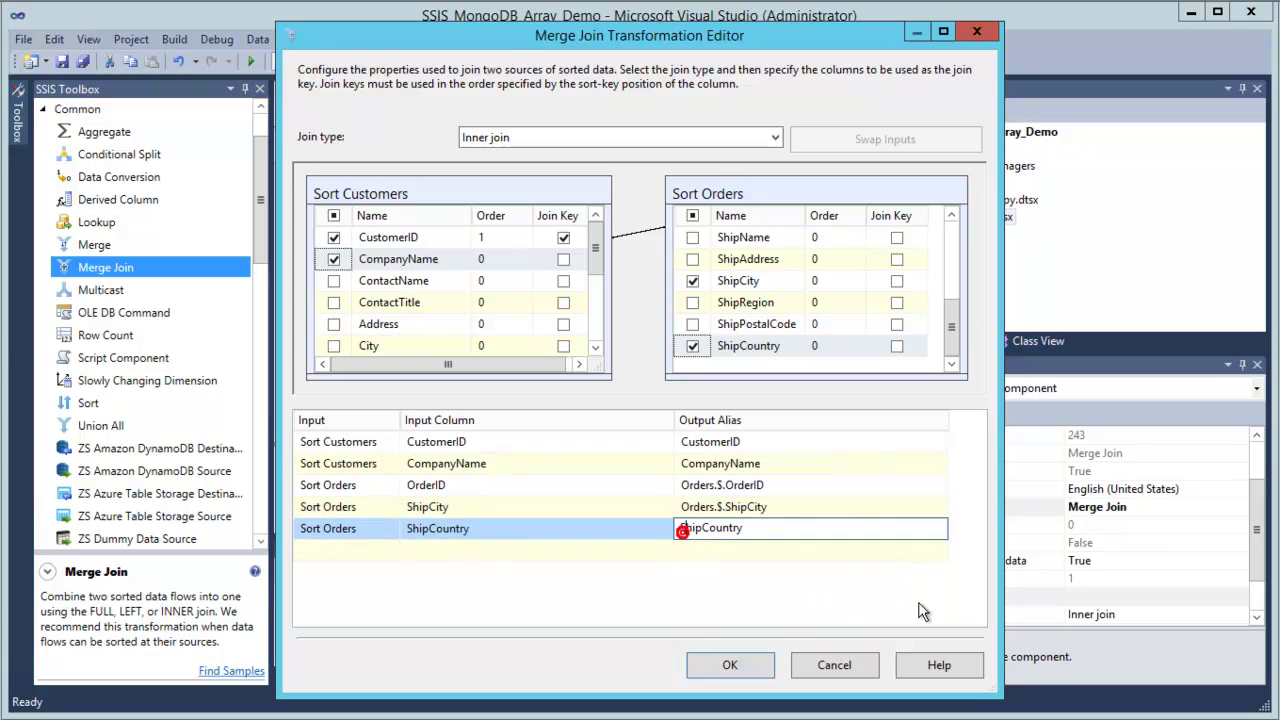
text(Orders.$)
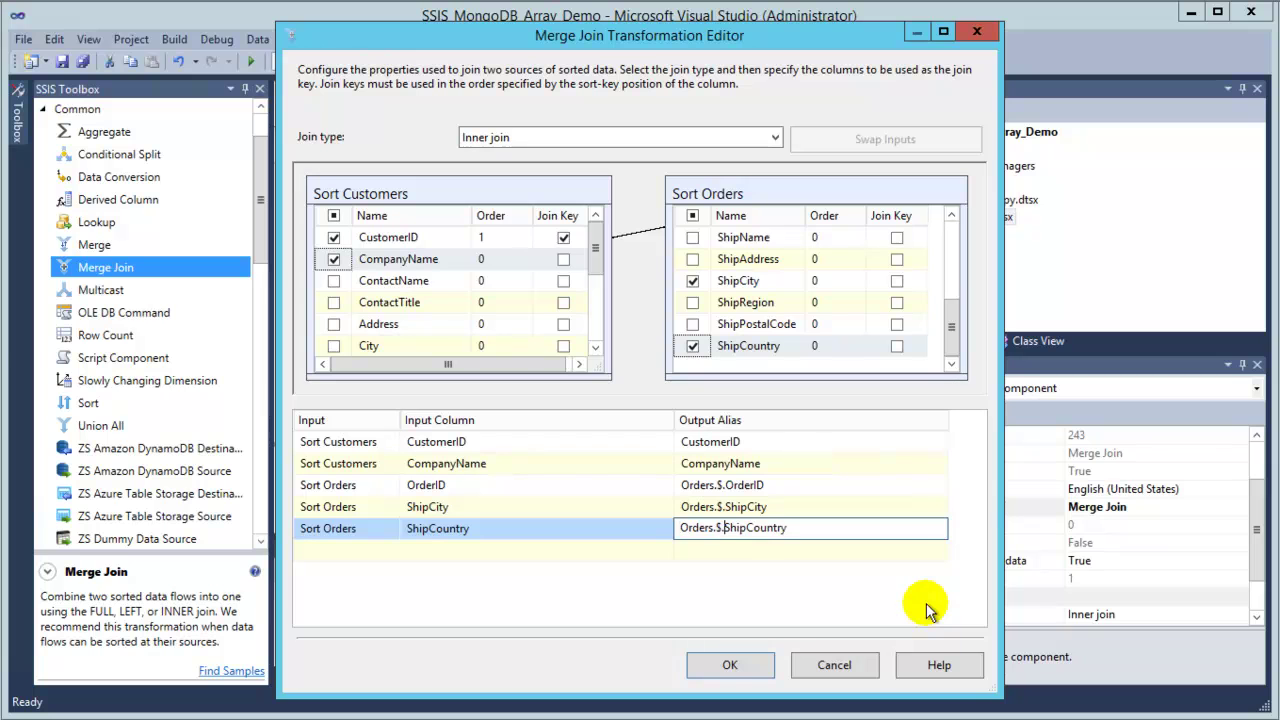
text(.)
click(707, 588)
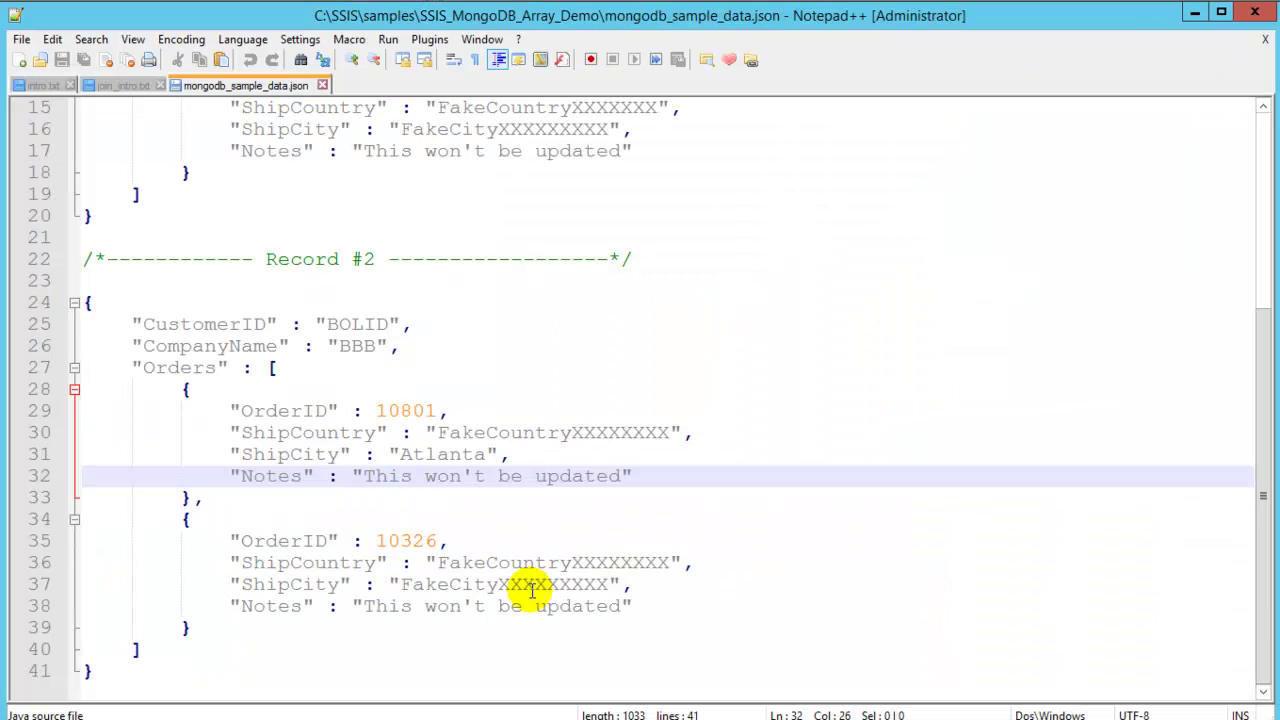
Review the join_intro.txt notes on joining by CustomerID and OrderID using SomeArrayName.$.SomeKeyColumn syntax.
click(118, 86)
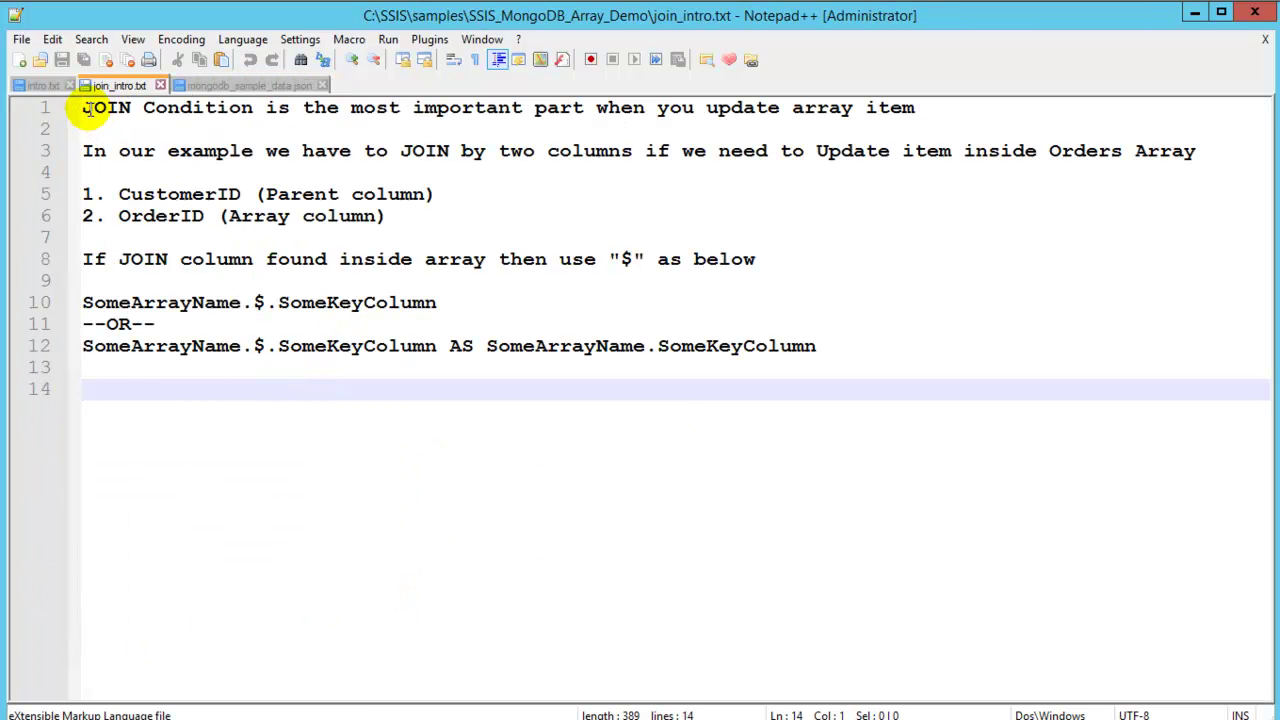
triple_click(86, 107)
key(shift+Left)
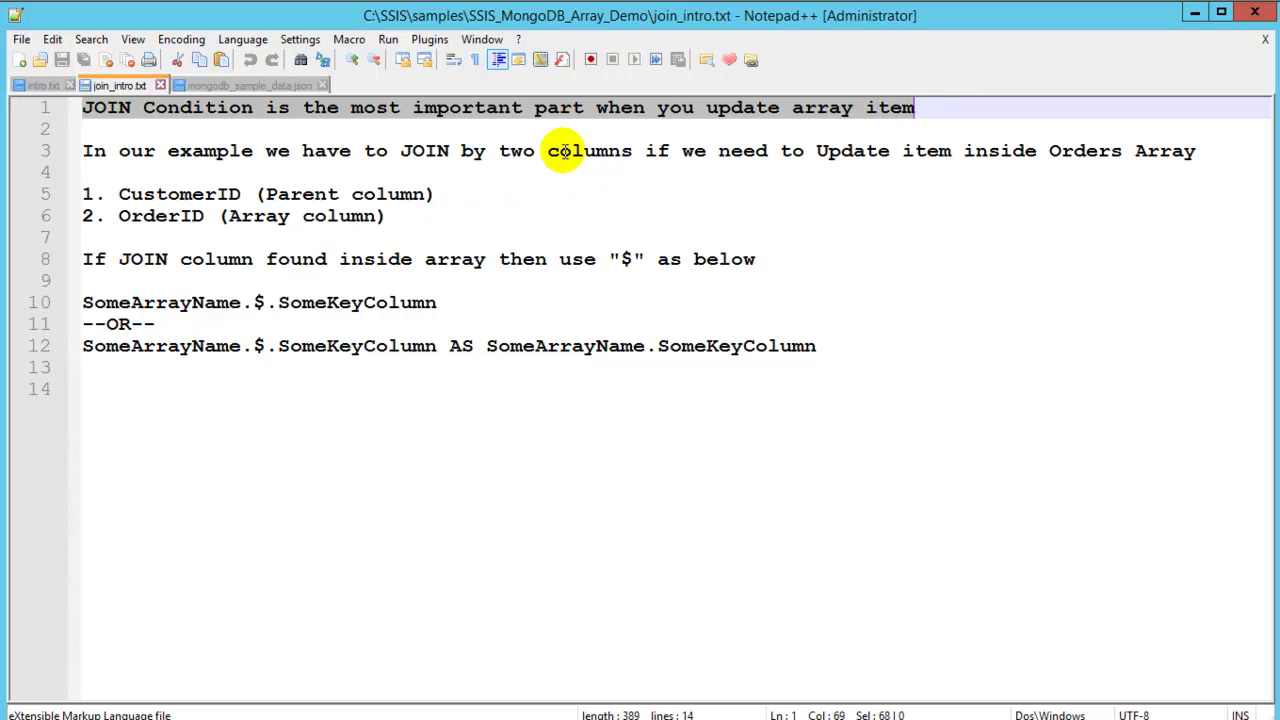
drag(115, 194, 244, 196)
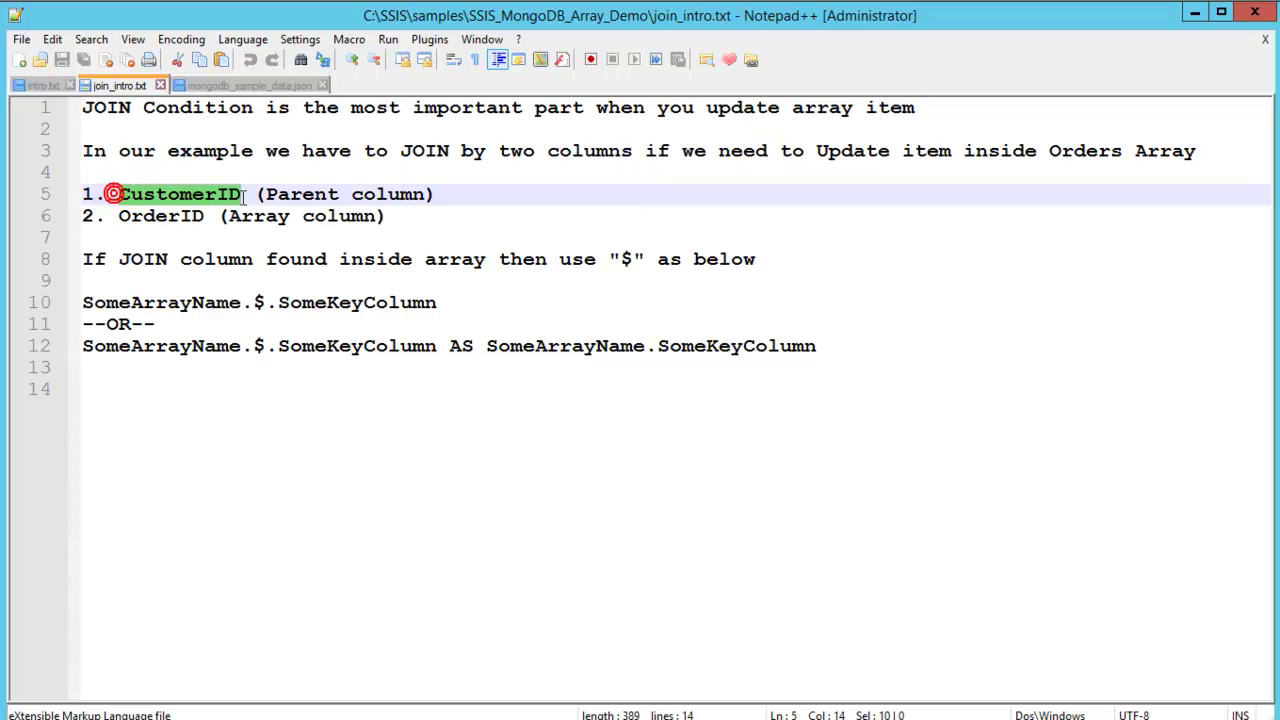
drag(117, 216, 218, 216)
click(232, 306)
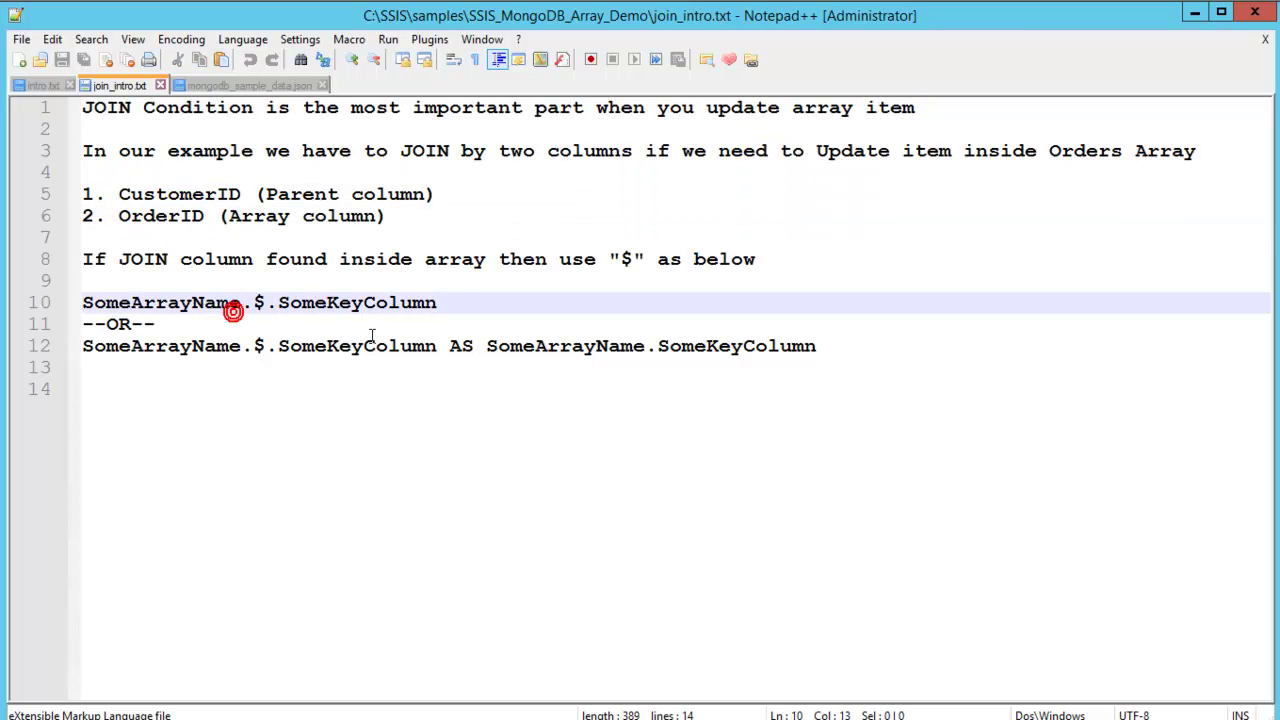
drag(80, 259, 760, 259)
drag(445, 302, 93, 308)
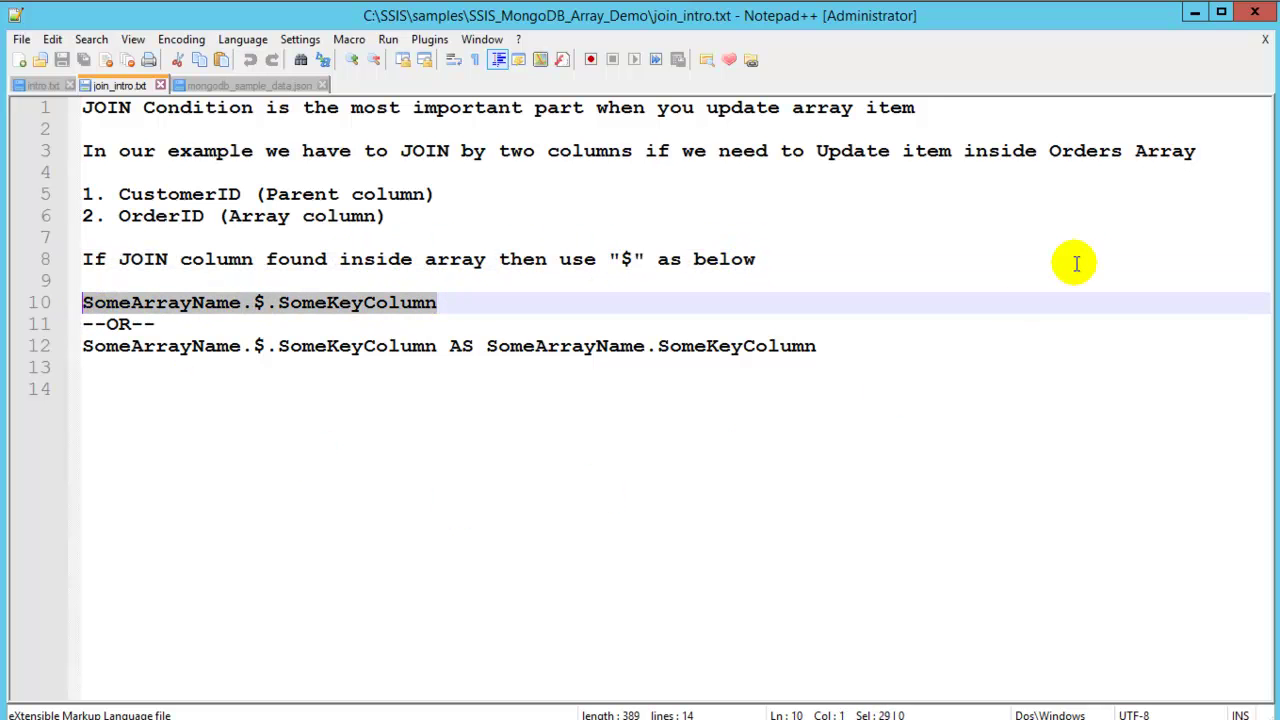
Confirm the Merge Join settings and place a ZS JSON Generator Transform on the canvas.
click(1196, 14)
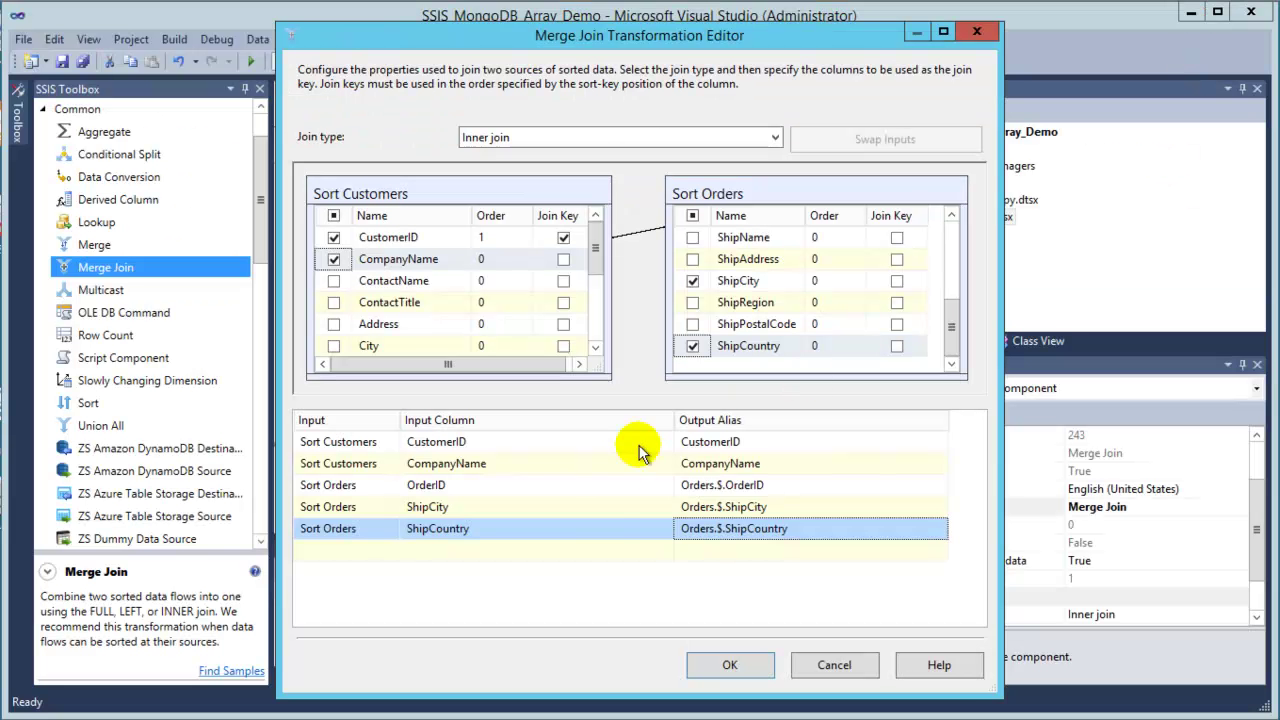
click(752, 668)
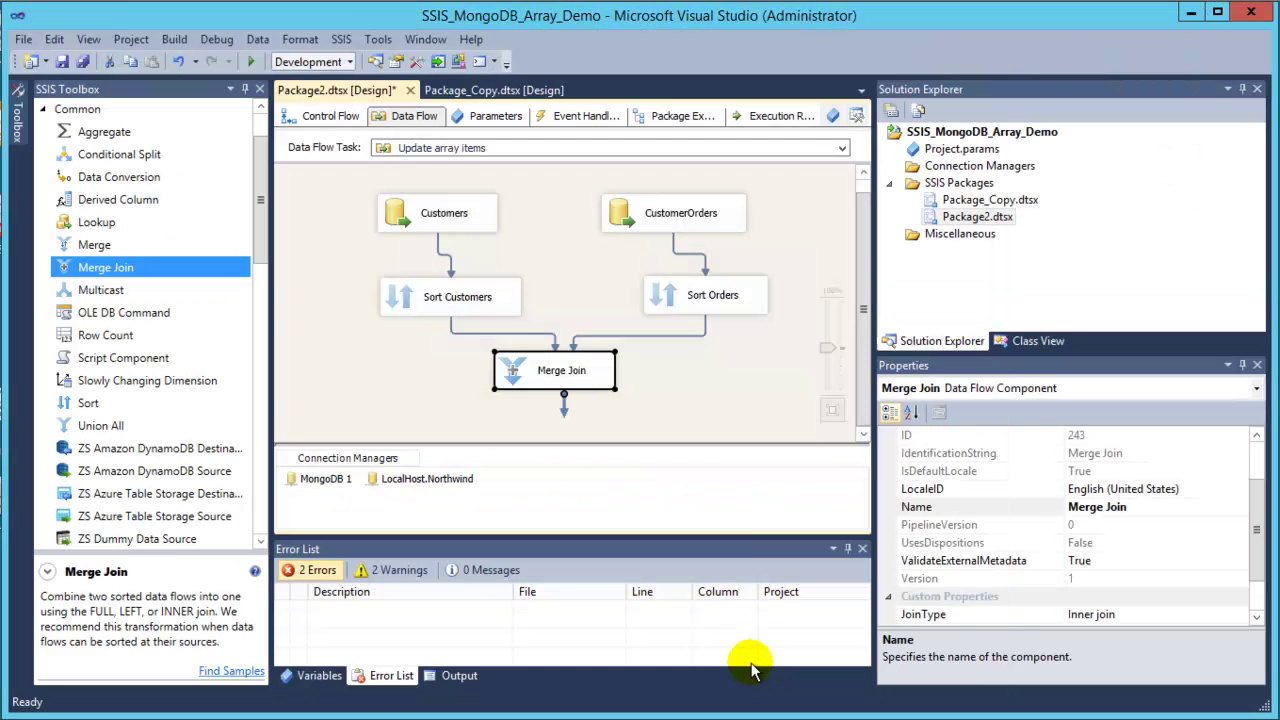
drag(858, 309, 862, 385)
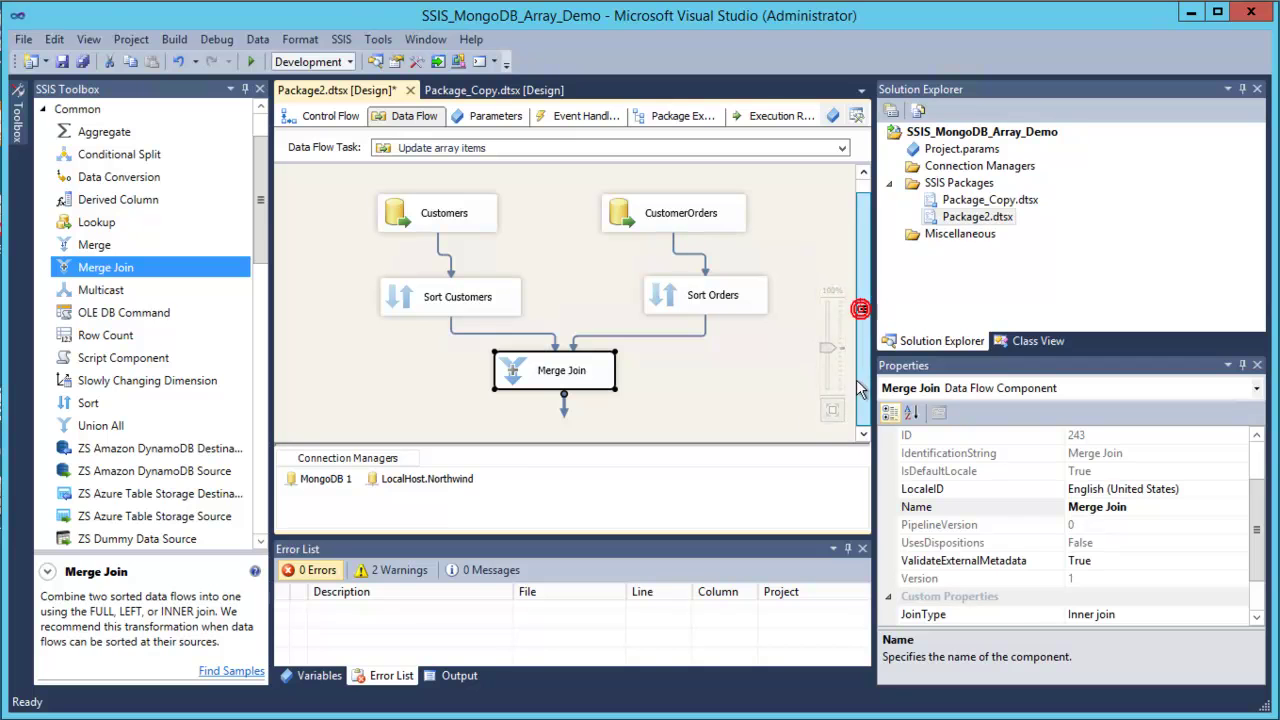
drag(266, 248, 260, 317)
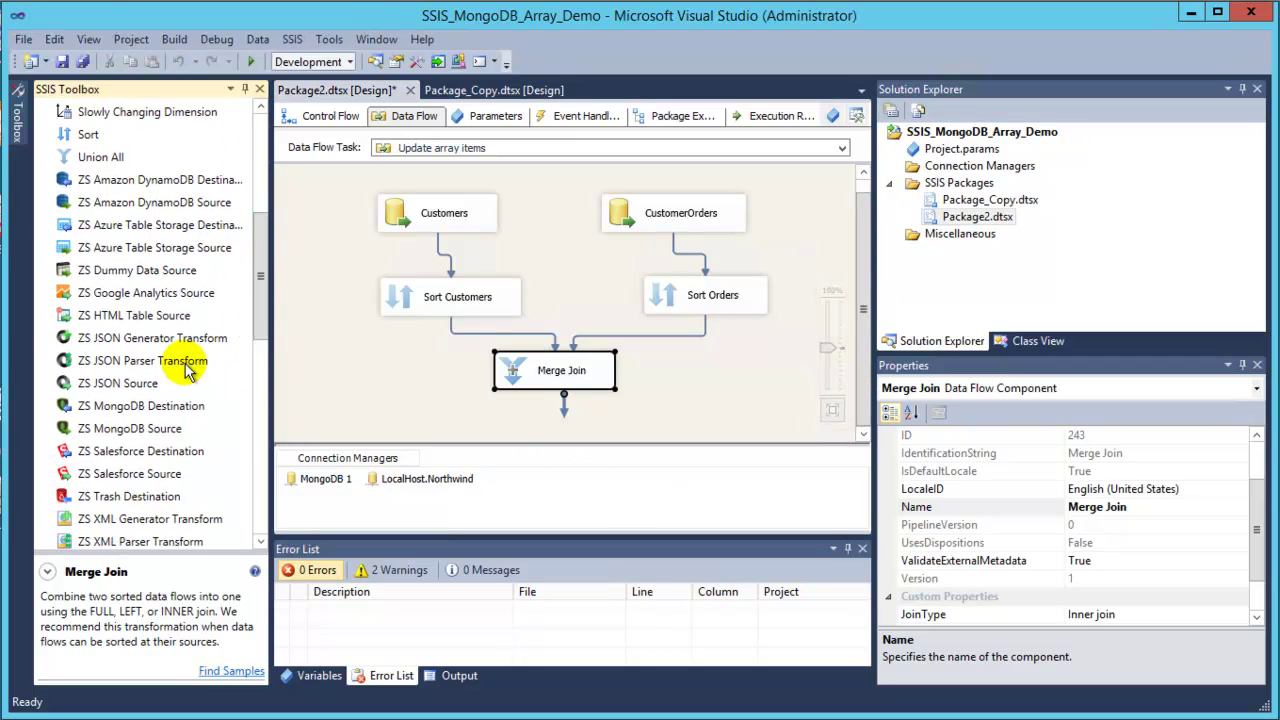
click(207, 345)
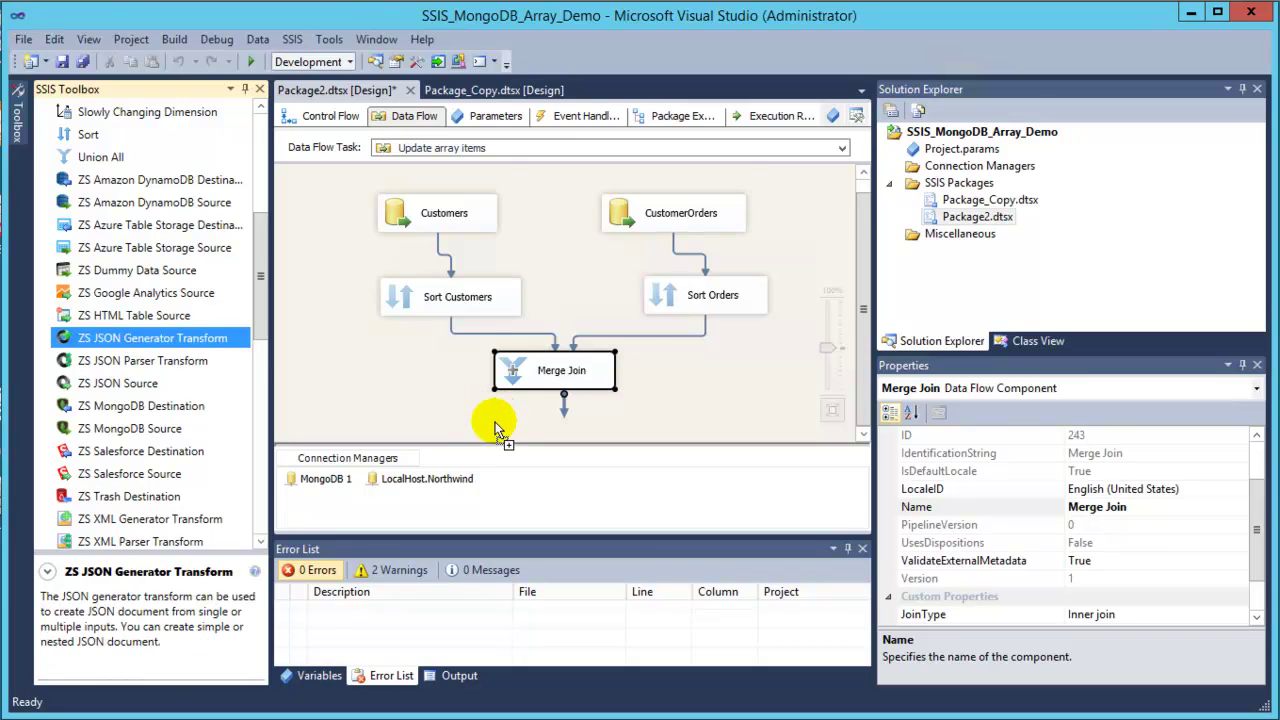
drag(495, 428, 495, 430)
Connect the Merge Join output to the JSON Generator Transform.
click(558, 320)
drag(563, 360, 510, 423)
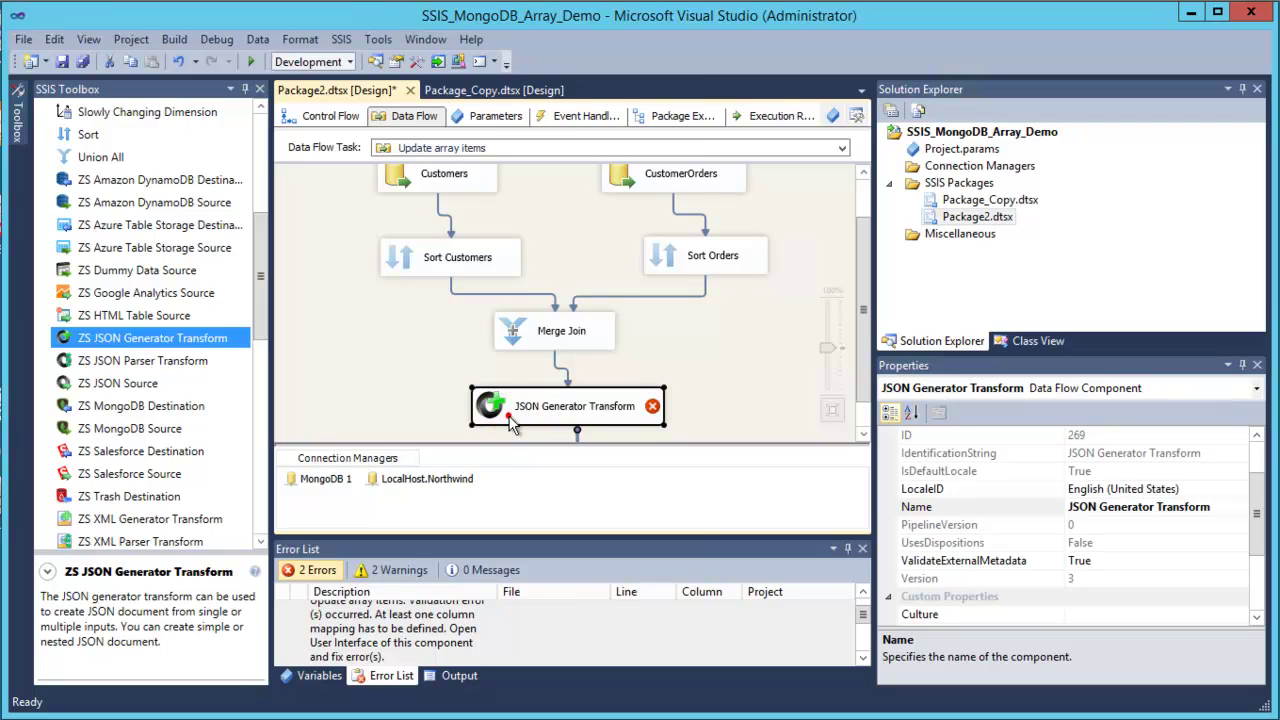
double_click(510, 421)
Map all five input columns under the Mappings node using Add Multiple with Select All.
click(178, 279)
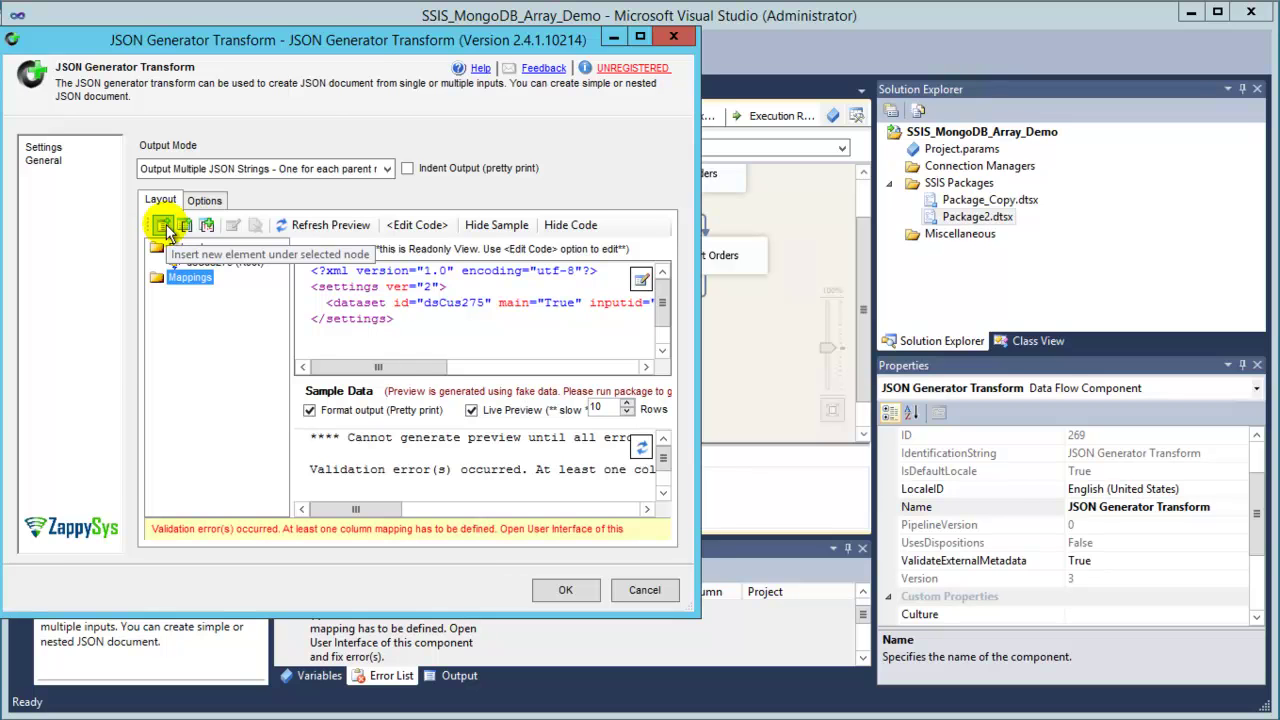
click(165, 228)
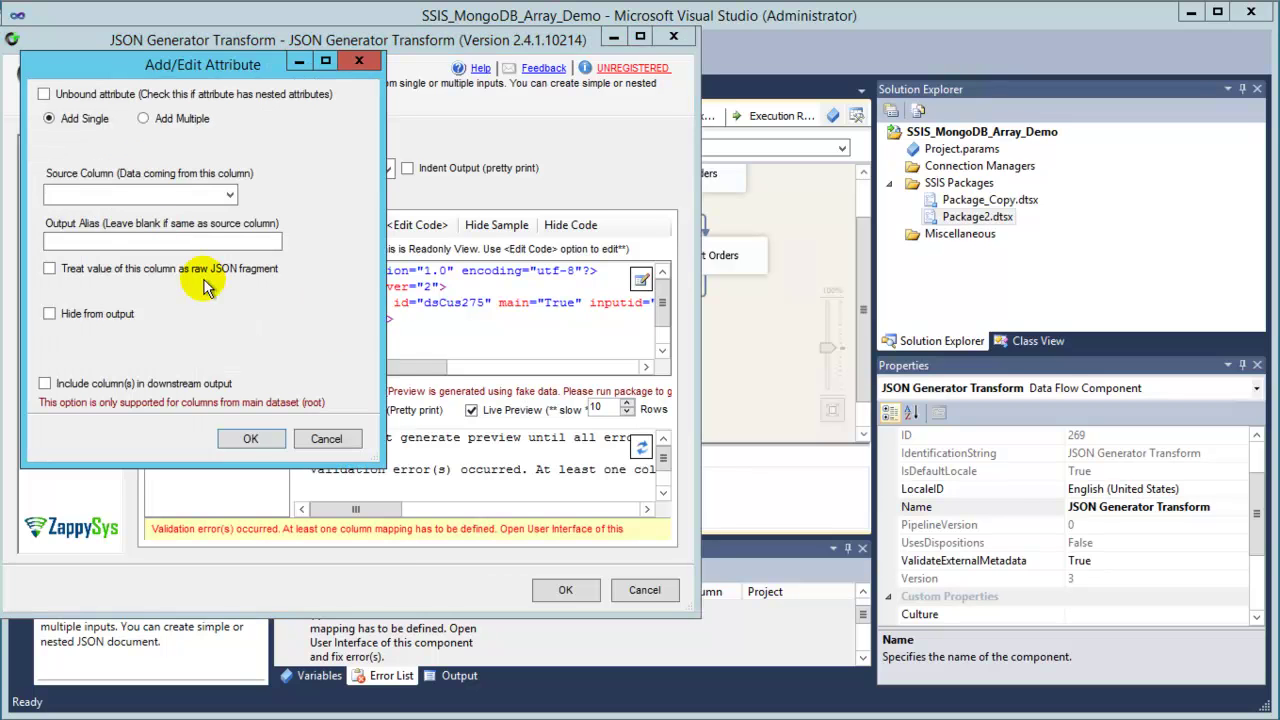
click(170, 119)
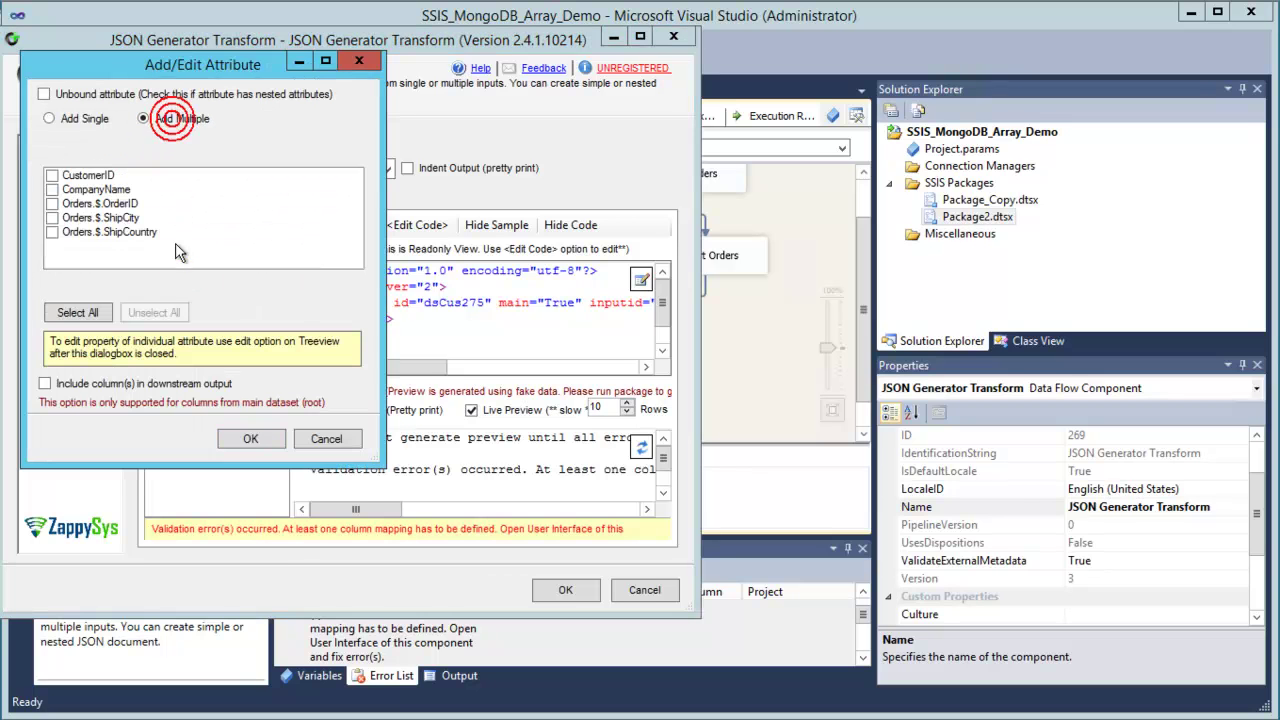
click(77, 312)
click(250, 438)
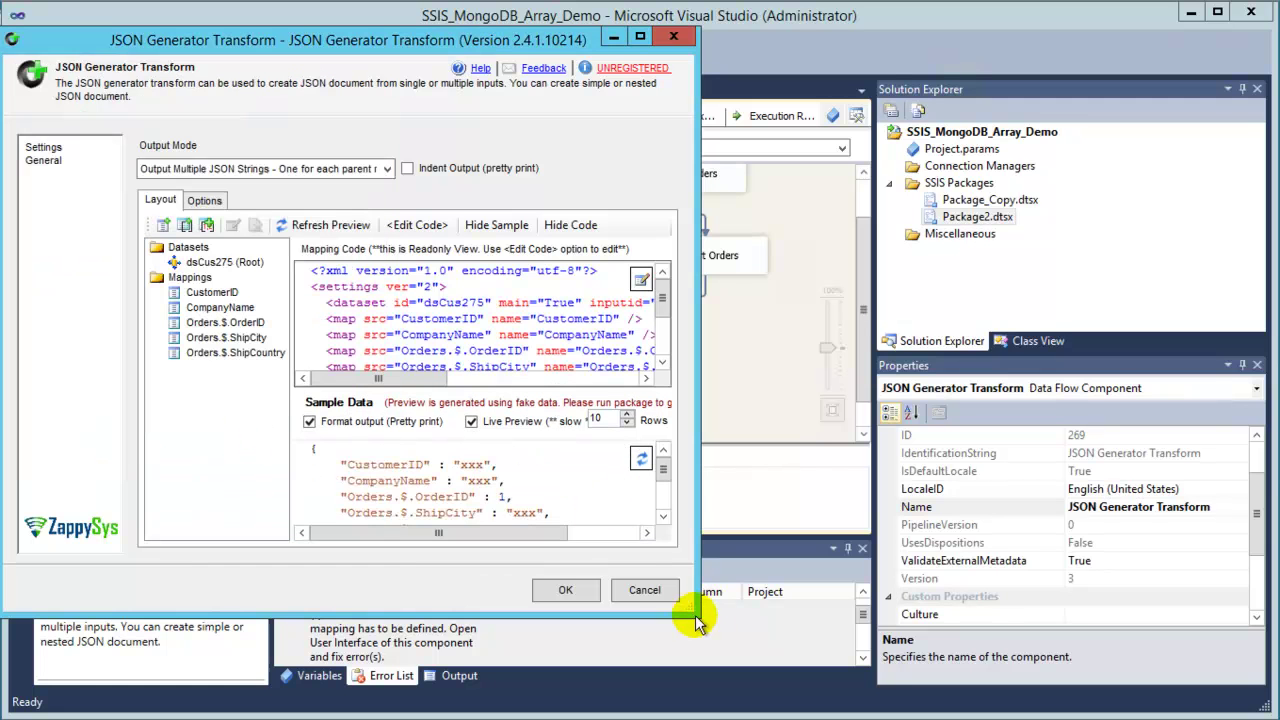
Check the CustomerID, CompanyName and Orders.$ keys in the JSON preview, then save the mappings.
drag(700, 617, 889, 696)
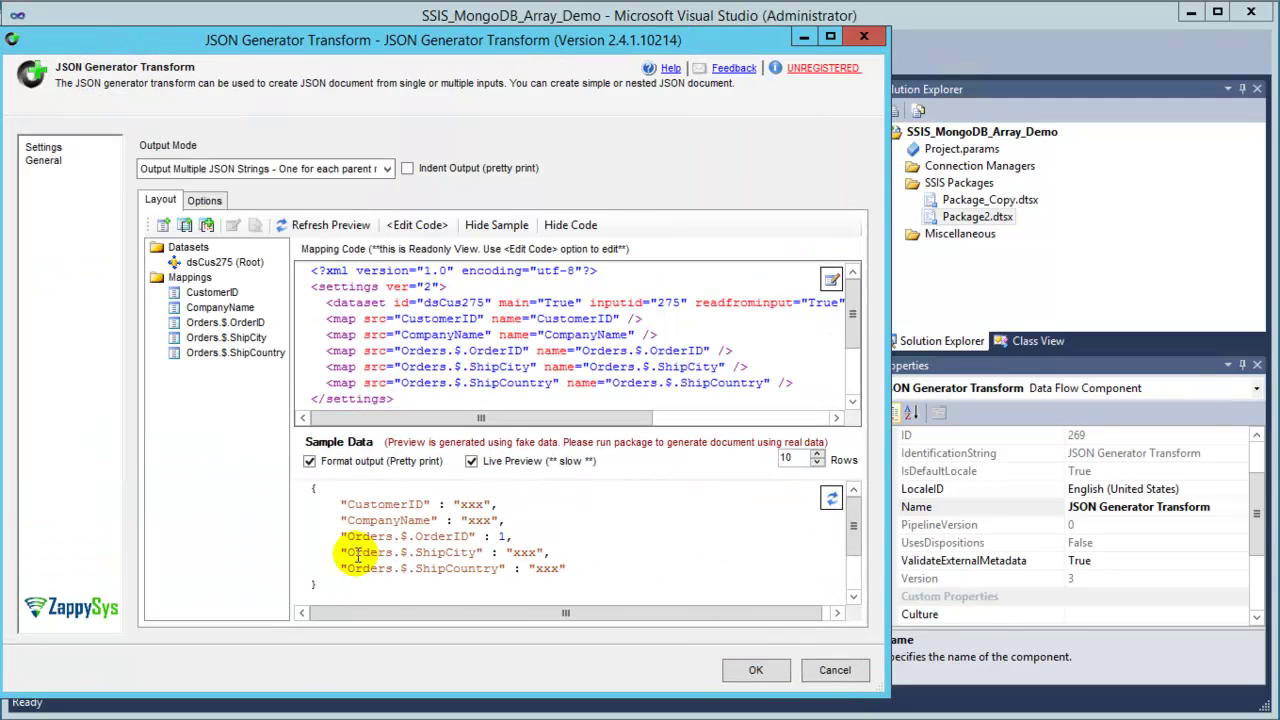
mouse_move(432, 536)
mouse_down()
mouse_move(448, 532)
mouse_move(412, 534)
mouse_up()
click(347, 550)
drag(346, 568, 505, 568)
double_click(366, 505)
double_click(380, 521)
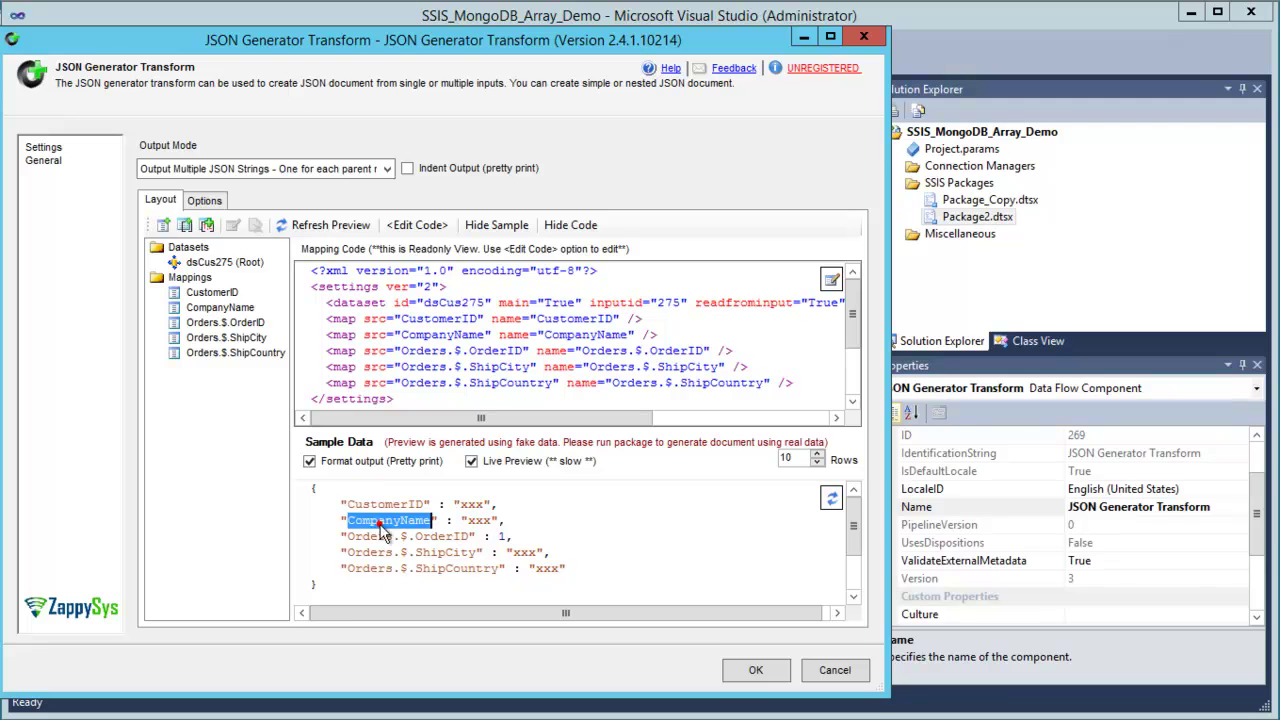
click(752, 670)
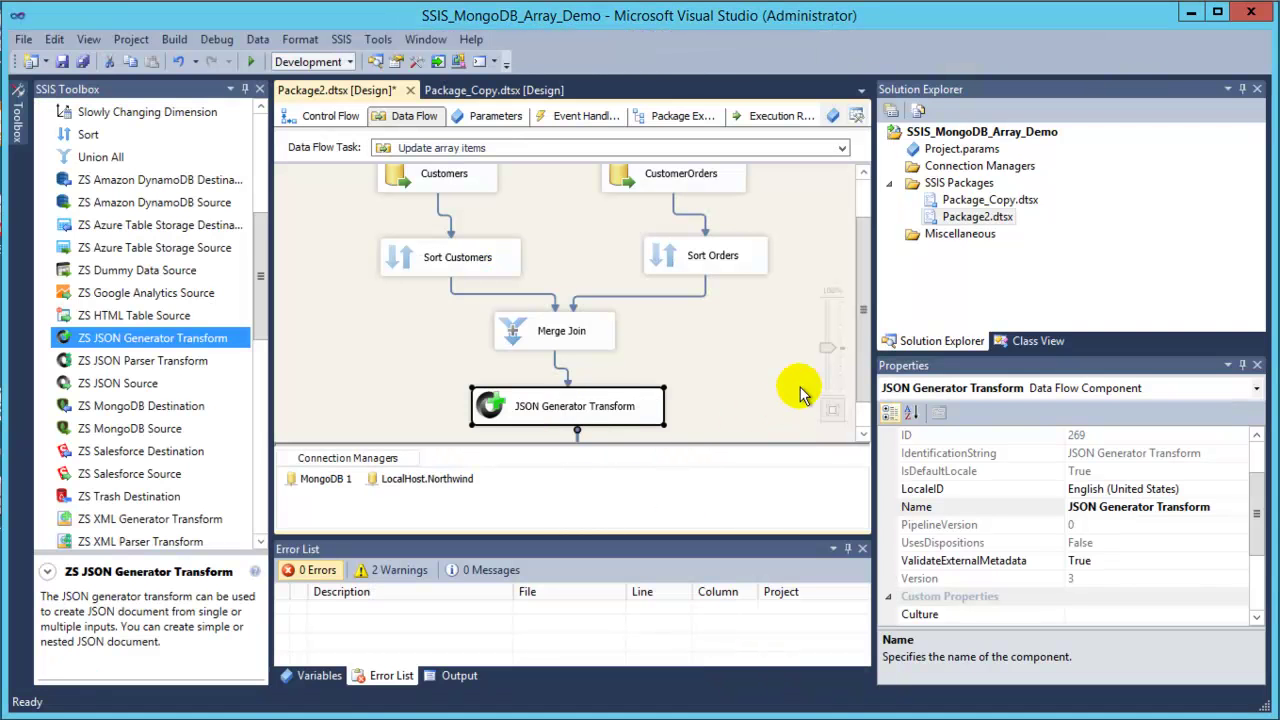
Place a ZS MongoDB Destination below the JSON Generator and feed it the generator's output.
scroll(866, 358, down, 1)
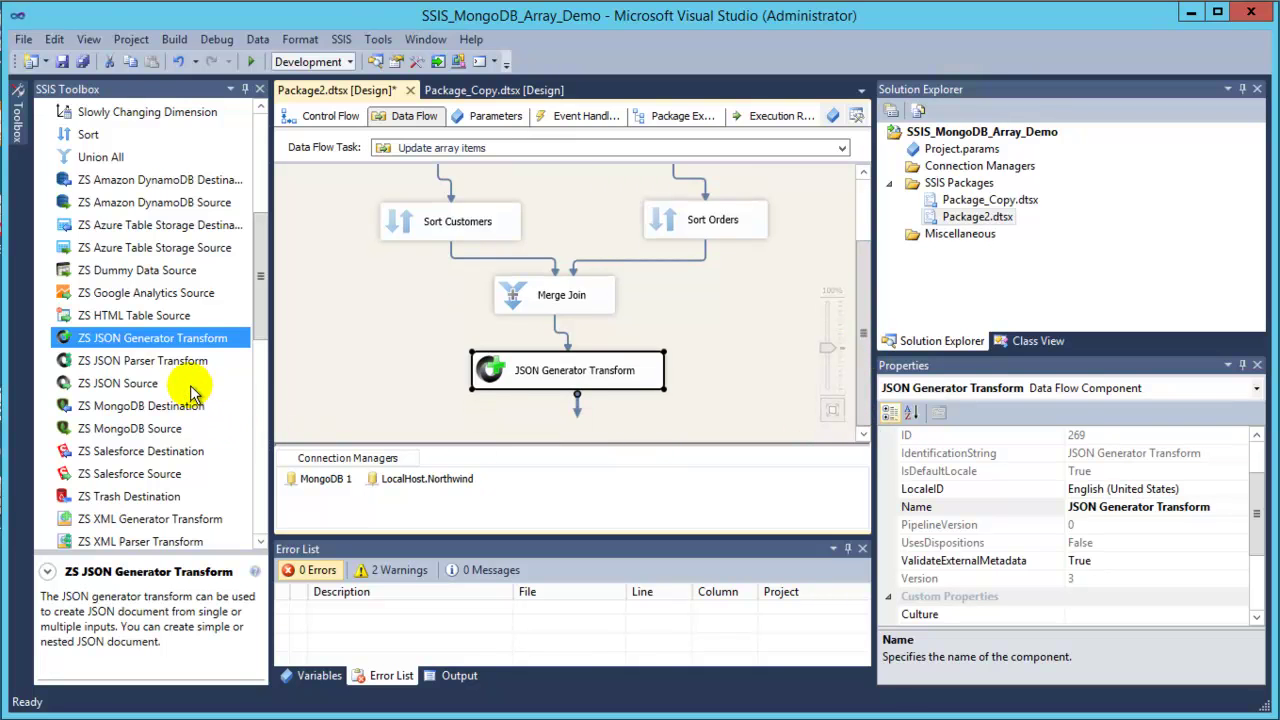
drag(262, 295, 277, 380)
drag(153, 224, 395, 383)
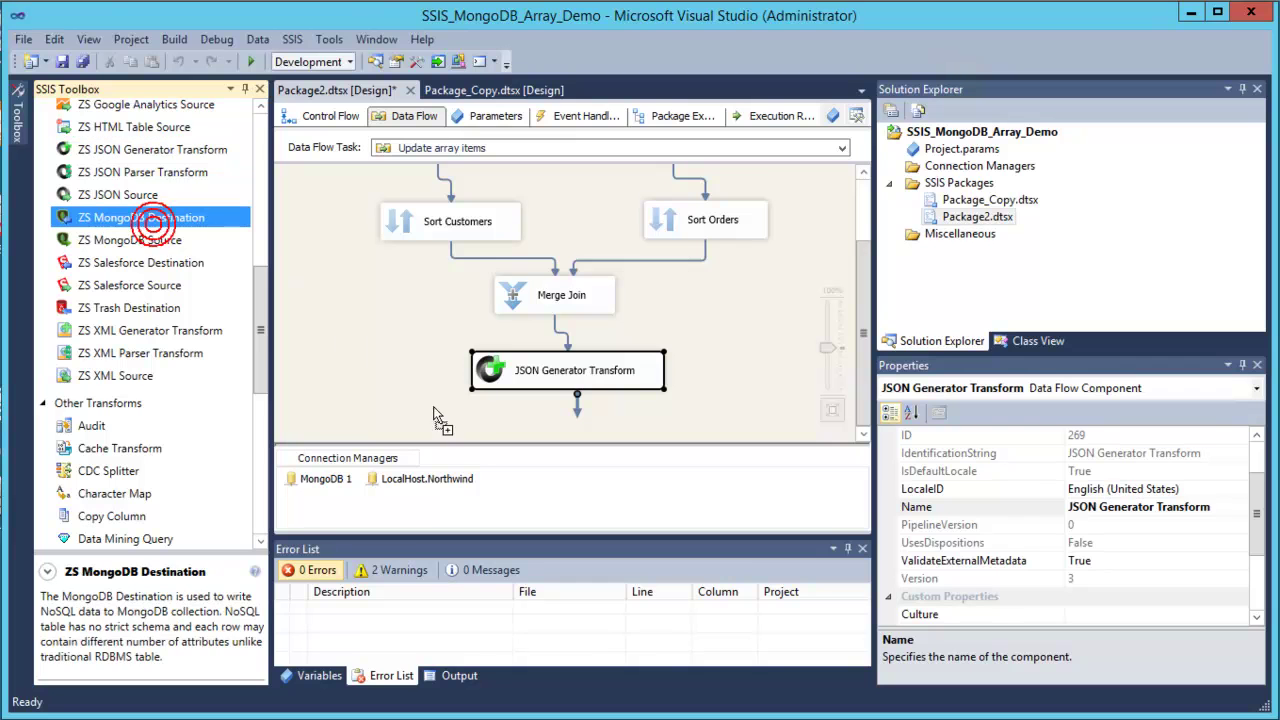
drag(478, 415, 471, 409)
click(565, 338)
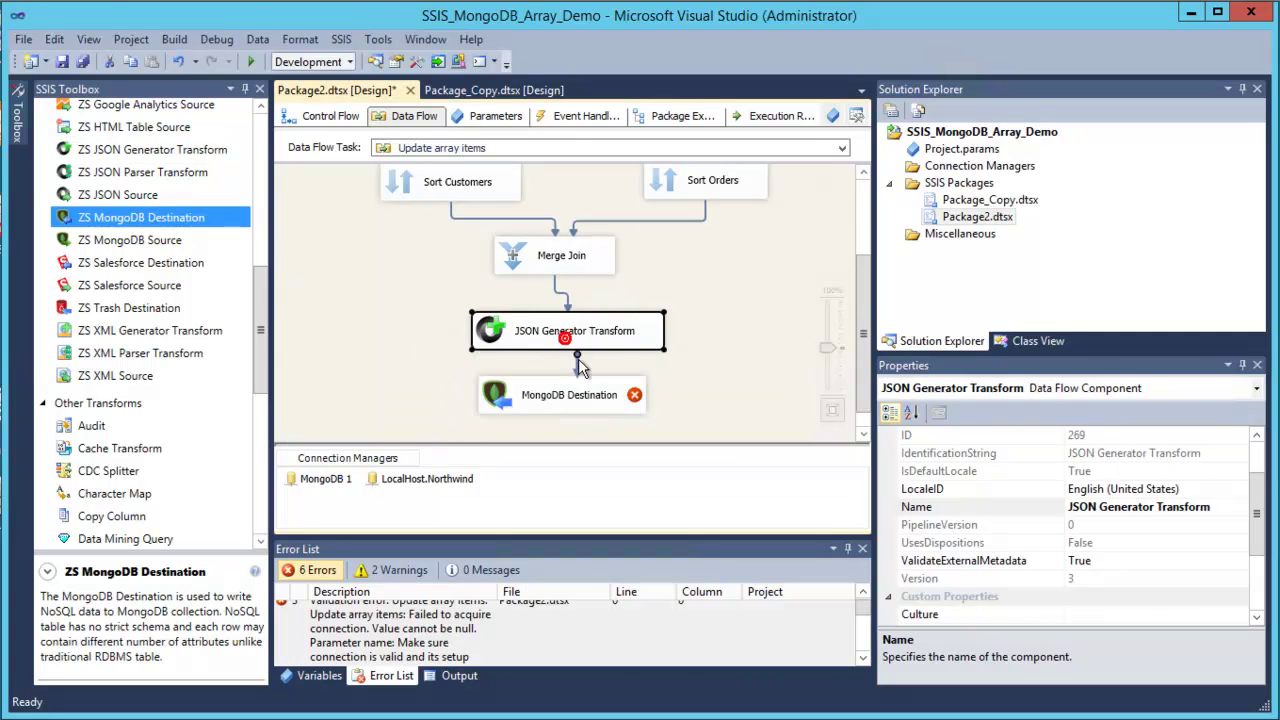
double_click(575, 398)
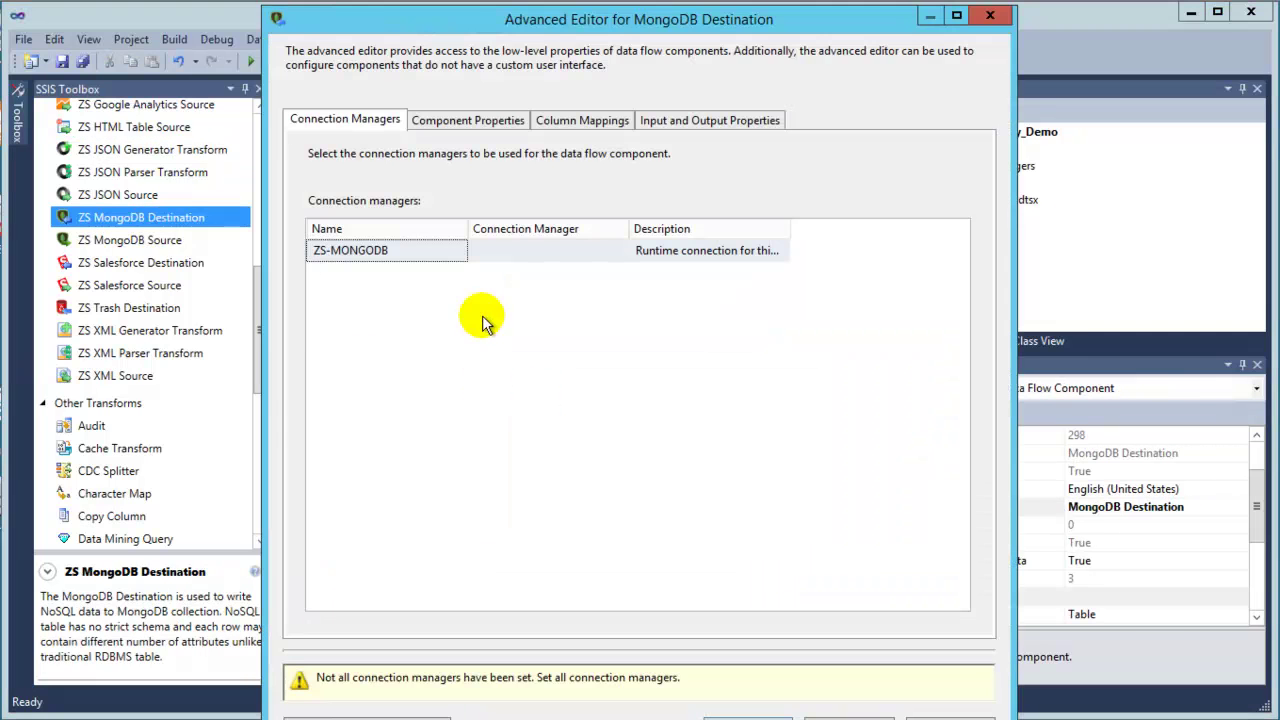
Use the MongoDB 1 connection and set ColumnsForLookup to CustomerID and Orders.$.OrderID.
click(519, 258)
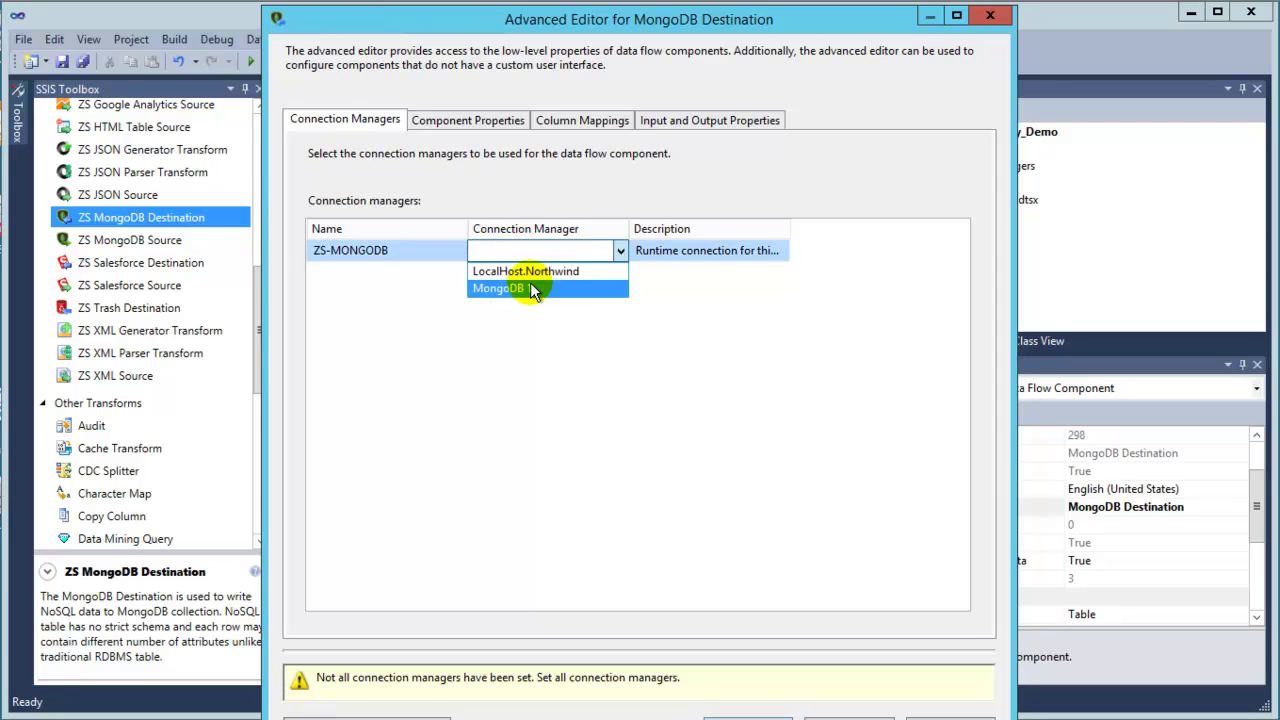
click(530, 283)
click(470, 121)
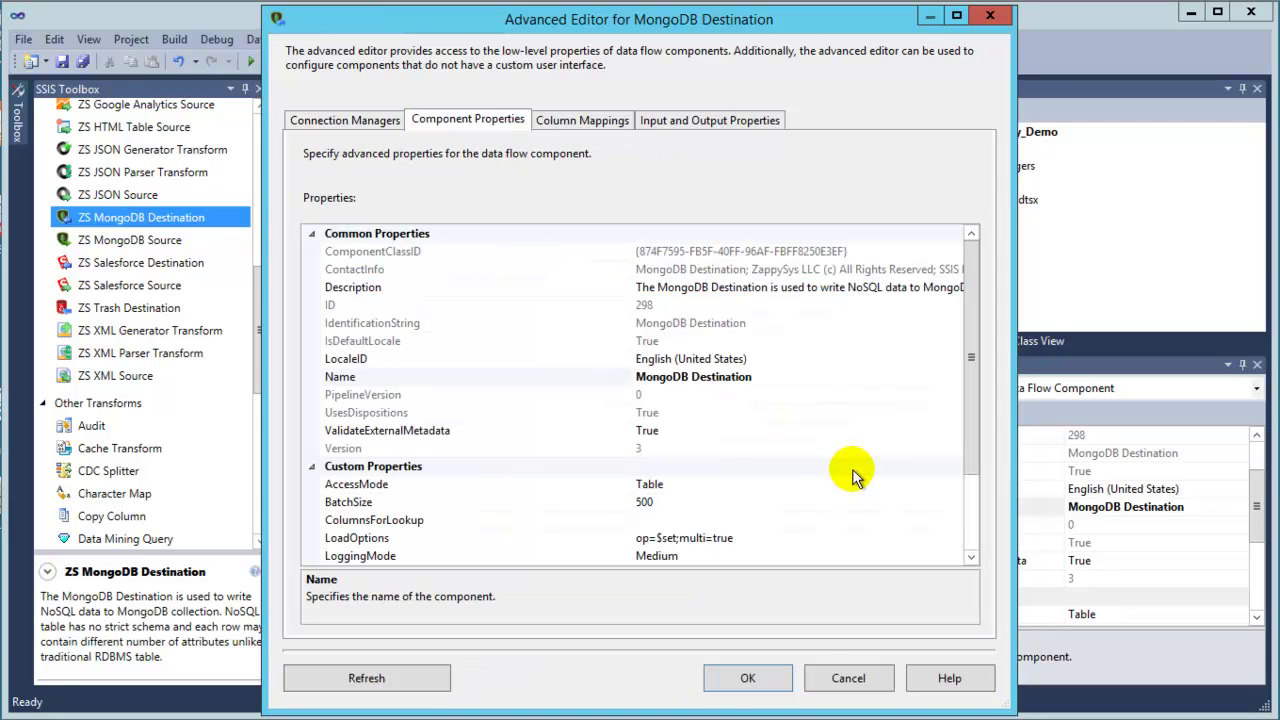
drag(975, 410, 973, 471)
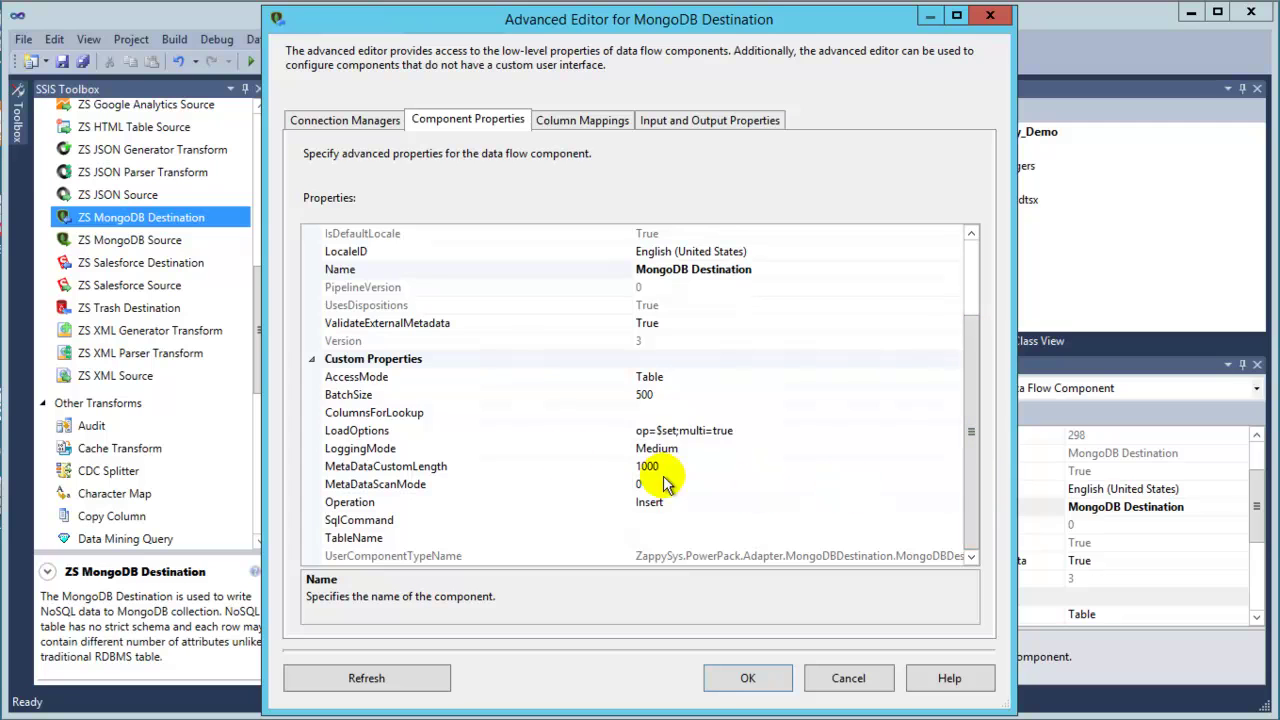
click(446, 412)
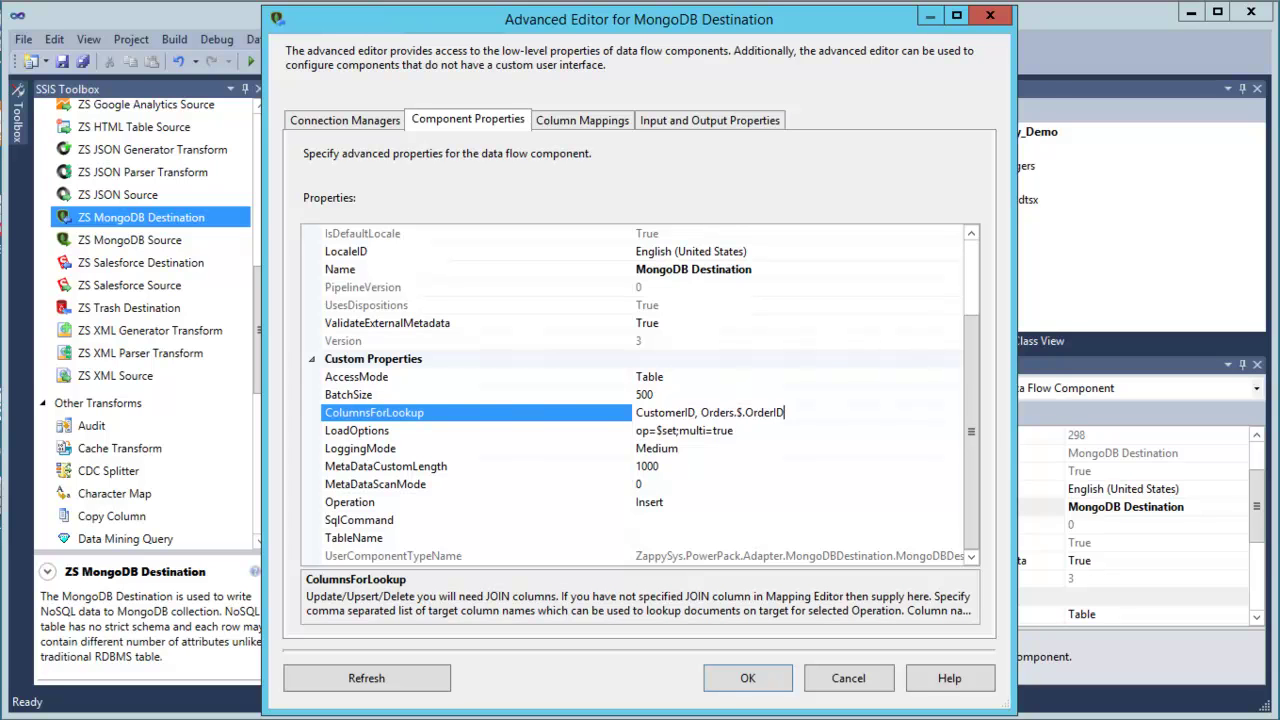
click(588, 124)
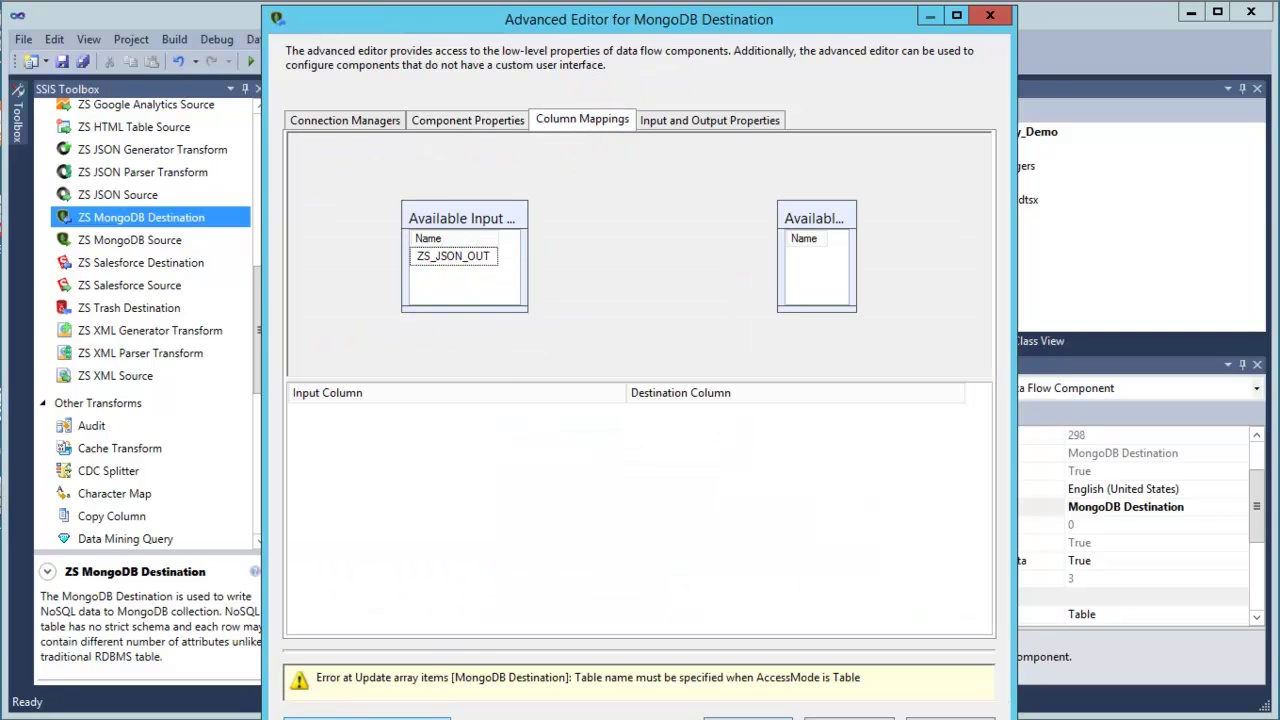
click(467, 120)
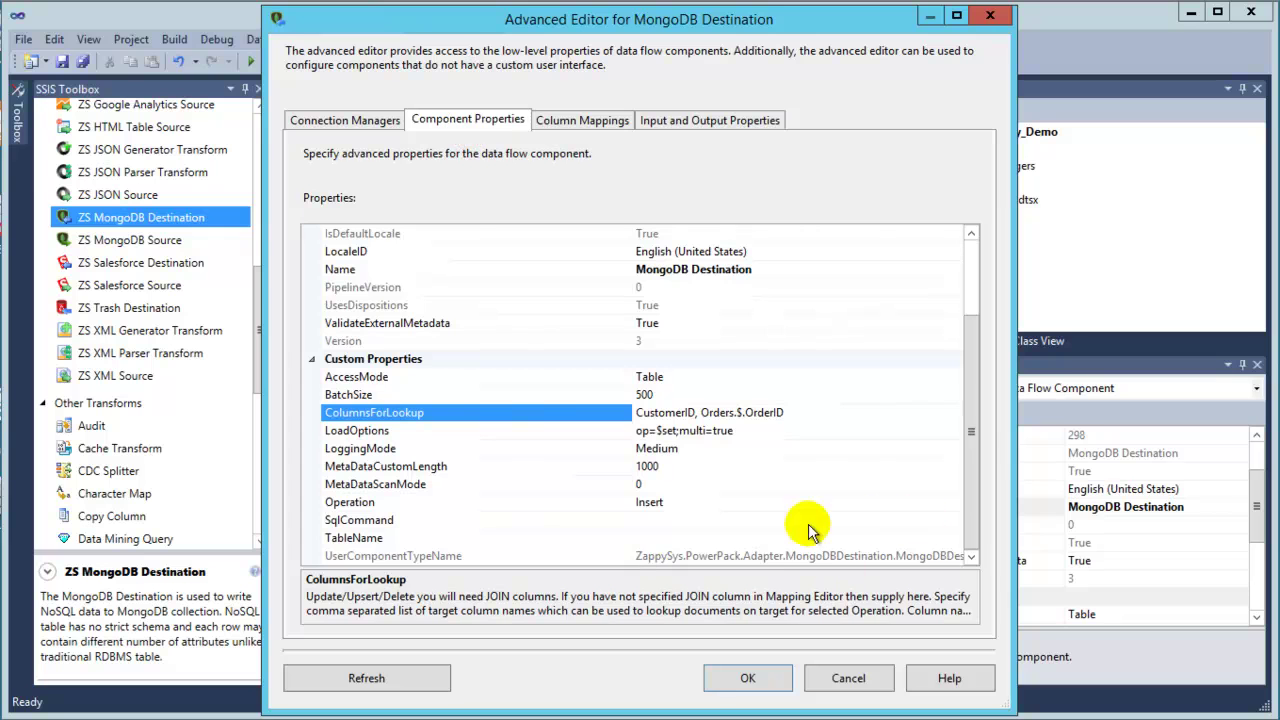
Set the Operation to Update and the TableName to the UpdateArrayDemo collection.
click(584, 502)
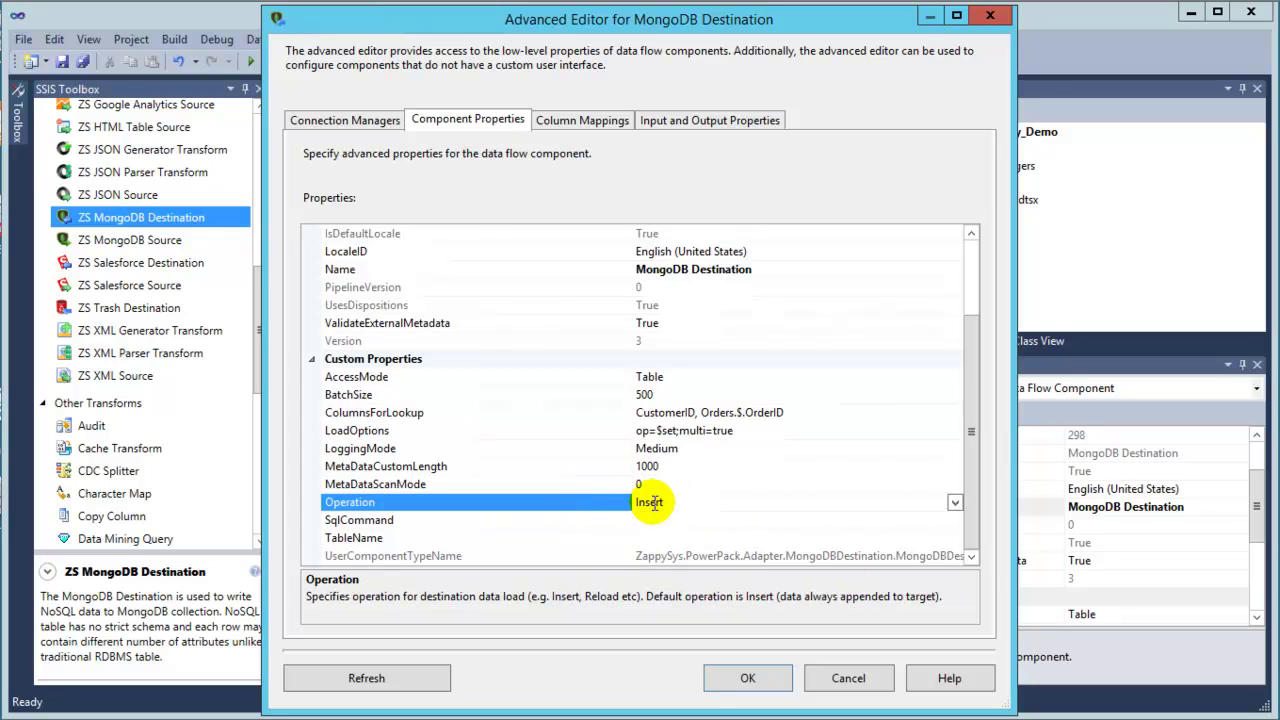
click(678, 430)
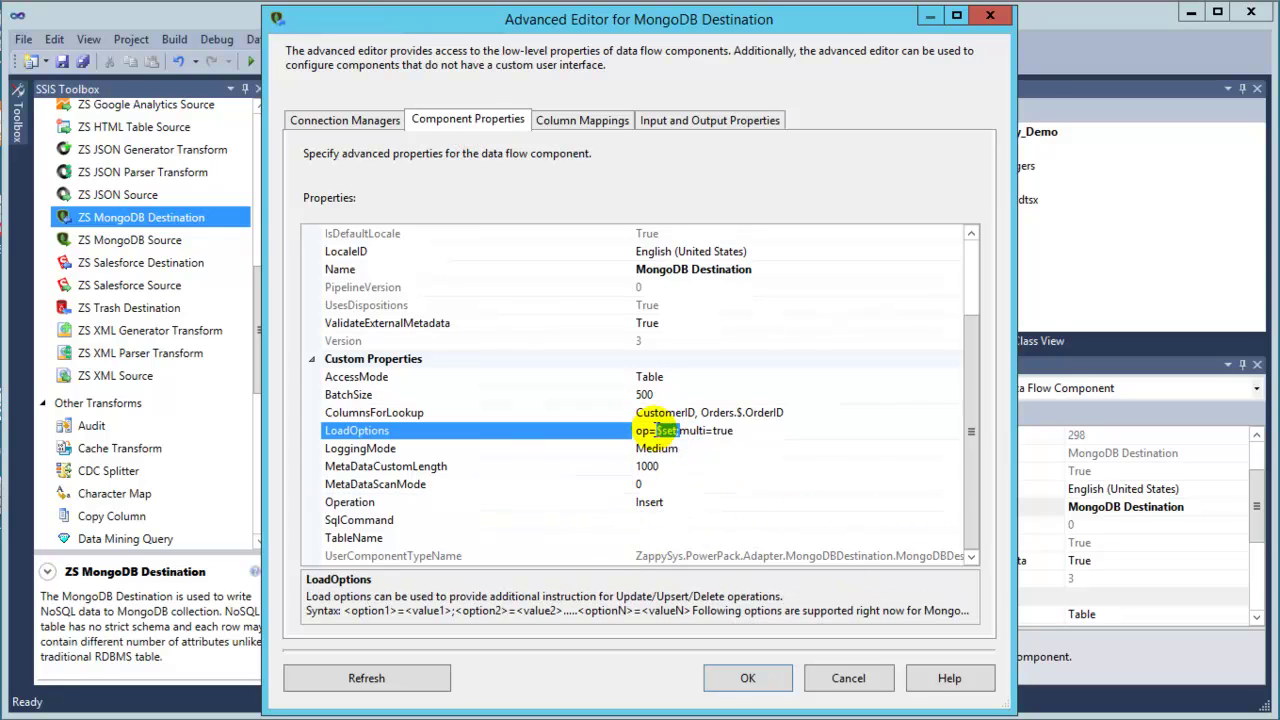
click(648, 502)
click(953, 506)
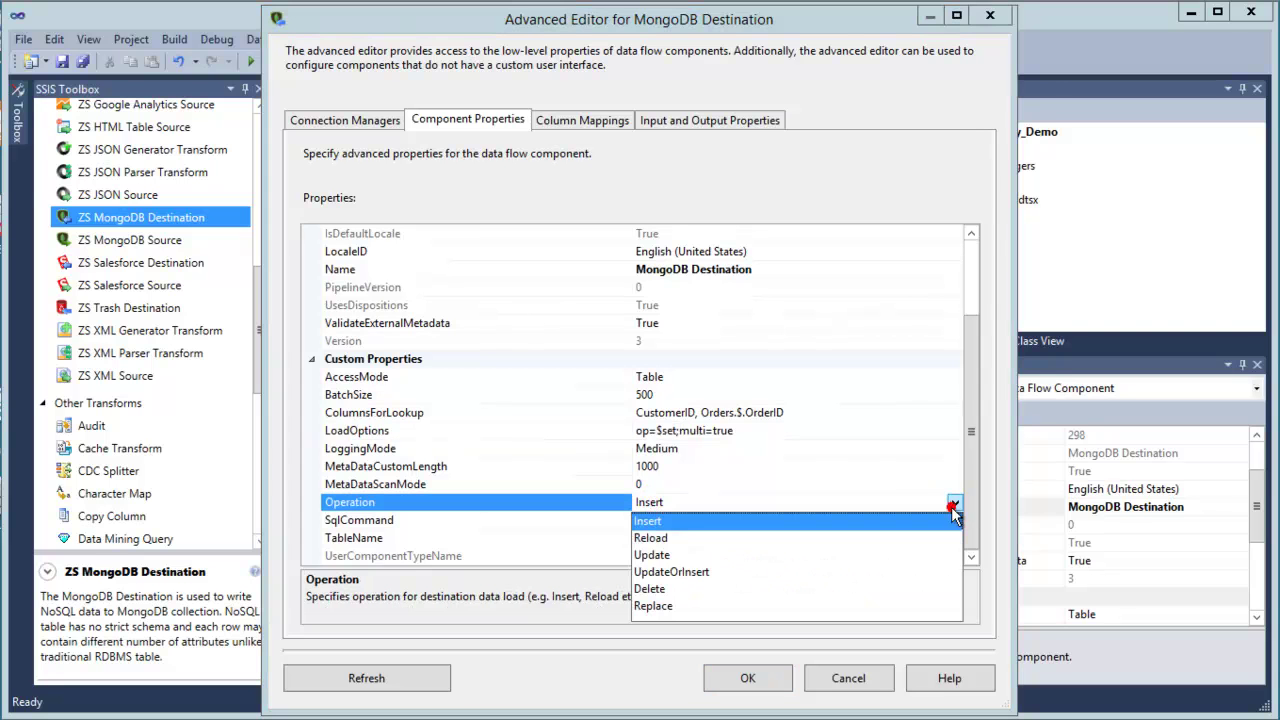
click(667, 555)
click(685, 537)
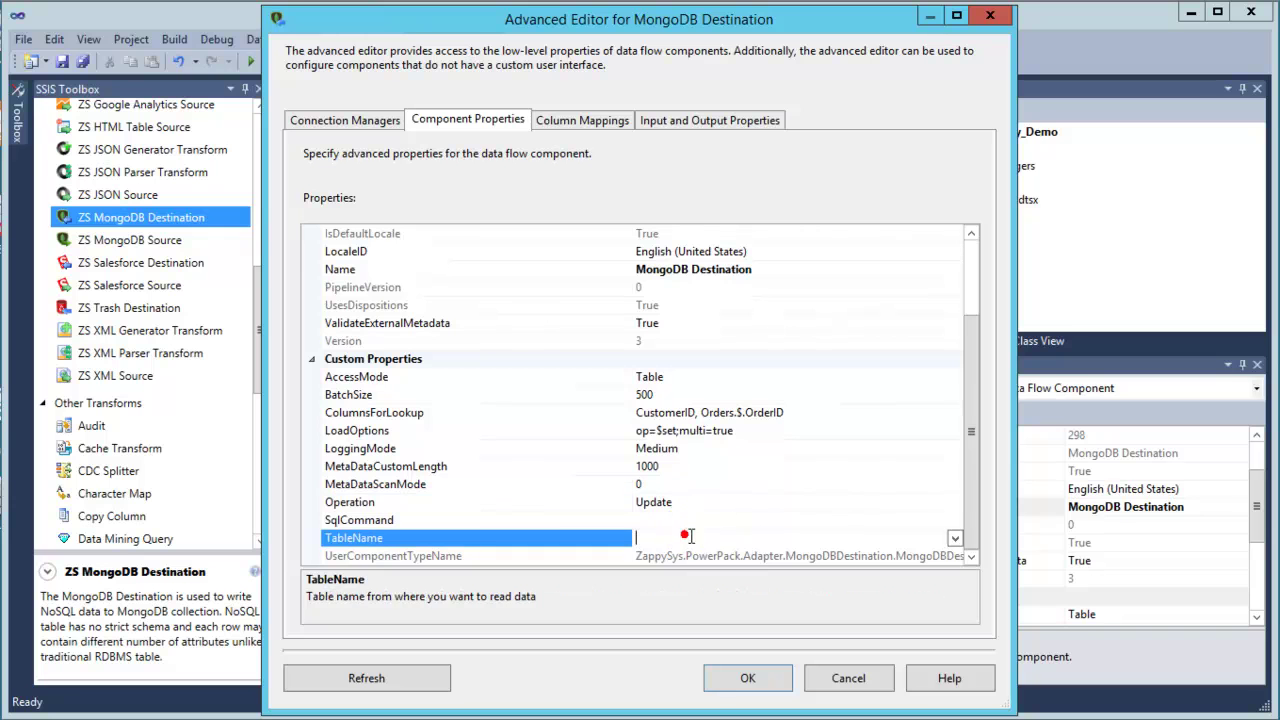
click(955, 539)
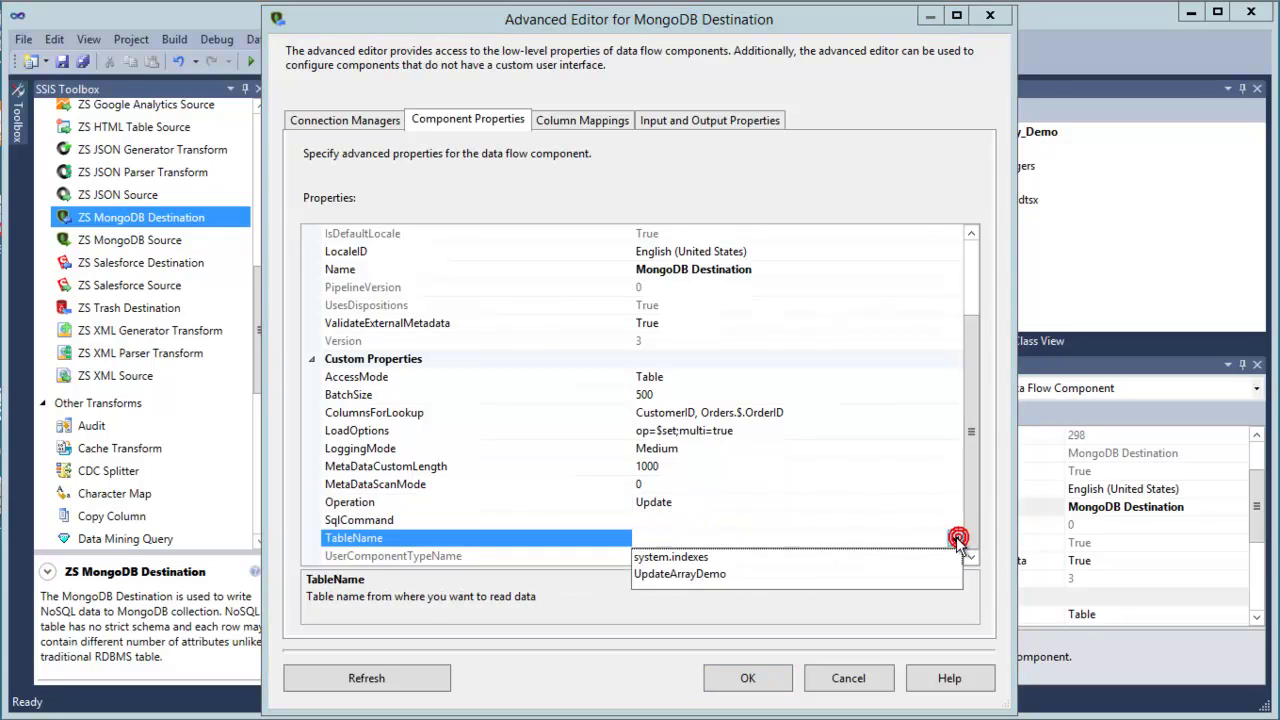
click(690, 574)
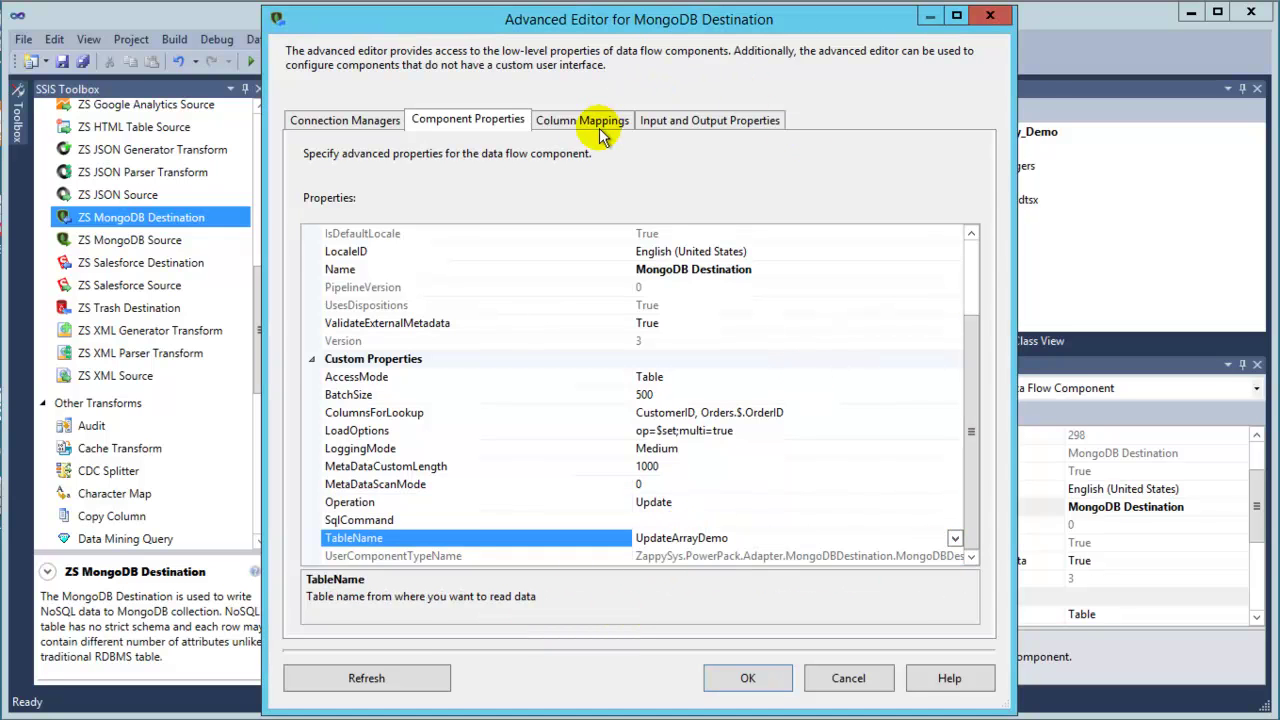
click(590, 124)
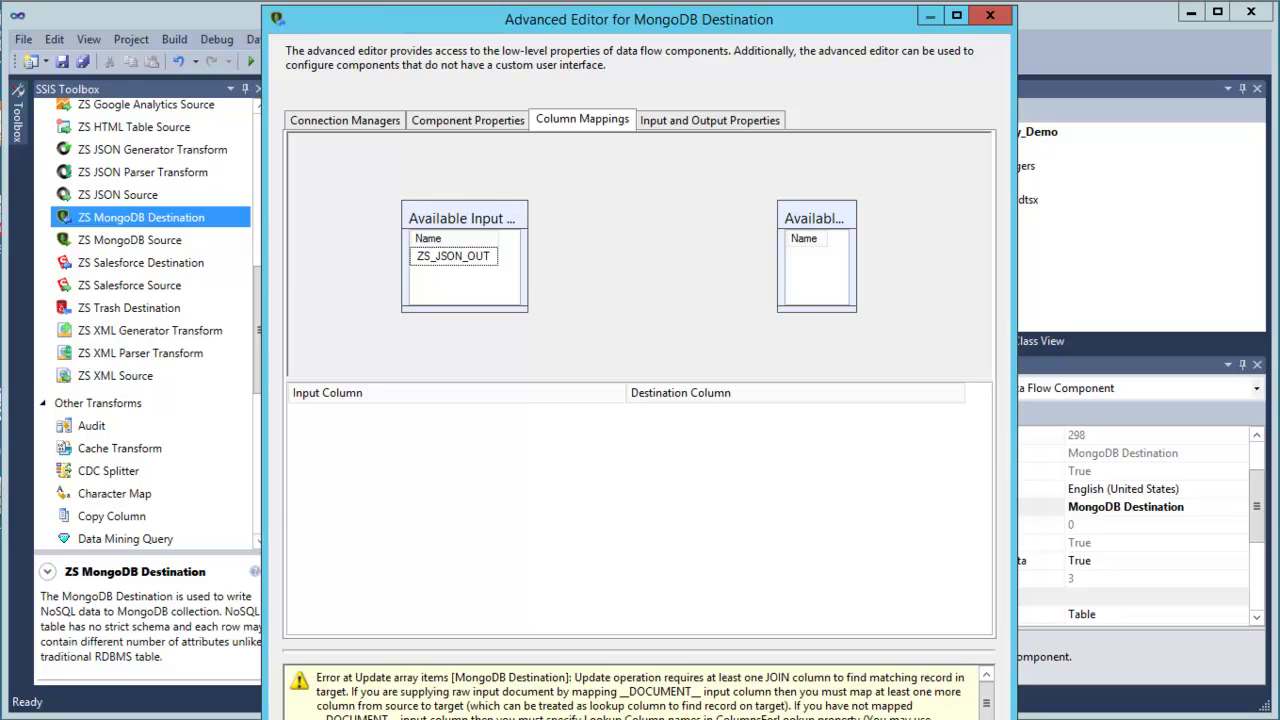
Map the ZS_JSON_OUT input column onto __DOCUMENT__ and apply the destination settings.
click(478, 255)
drag(854, 306, 900, 314)
double_click(828, 237)
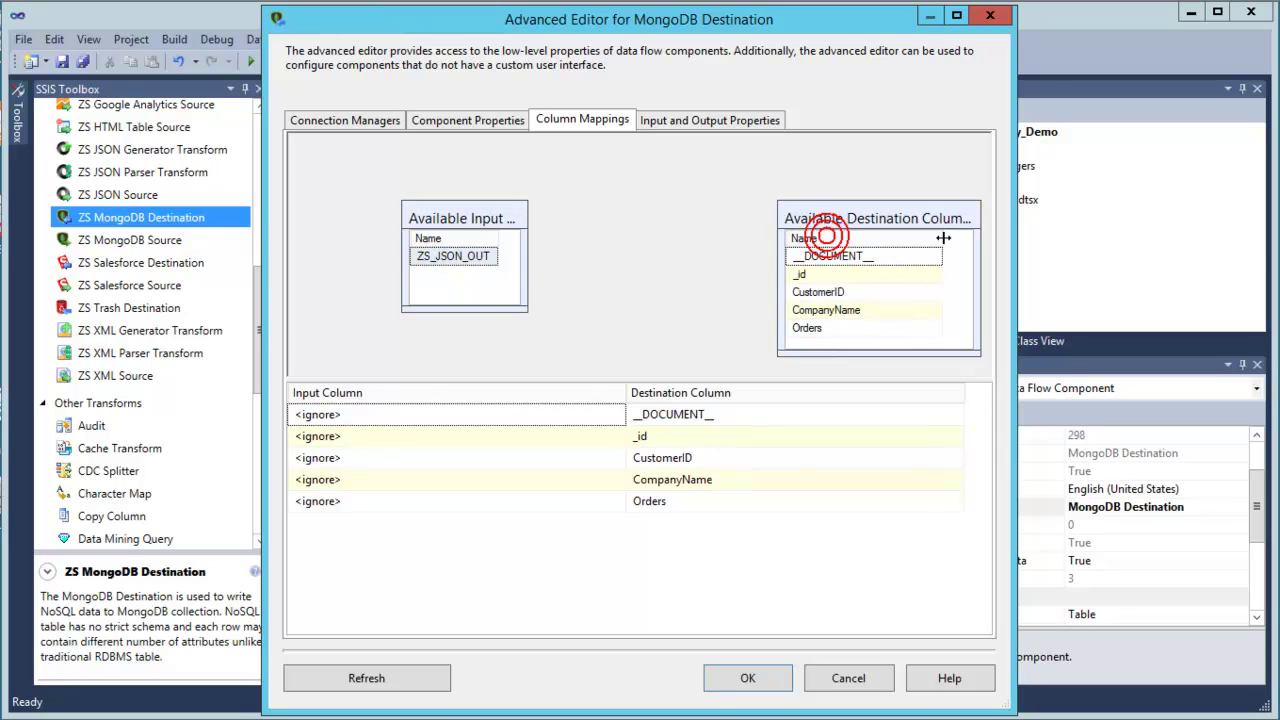
drag(457, 251, 855, 256)
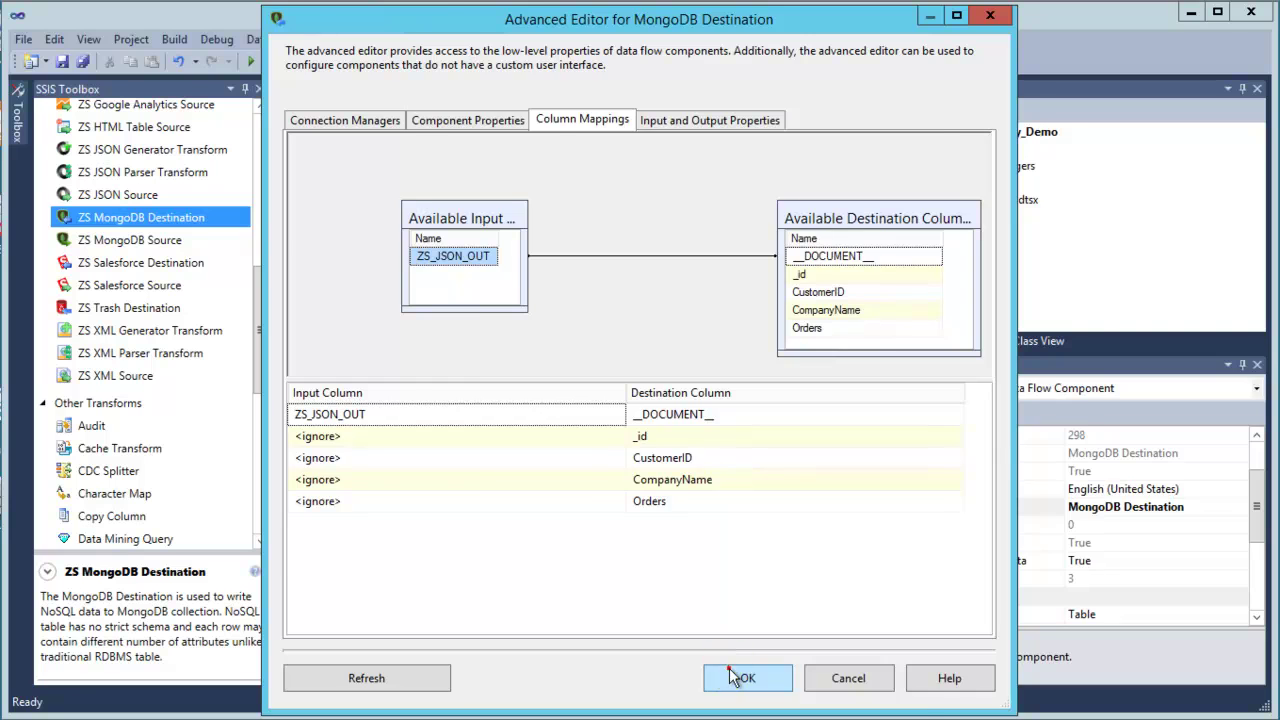
click(740, 678)
click(724, 392)
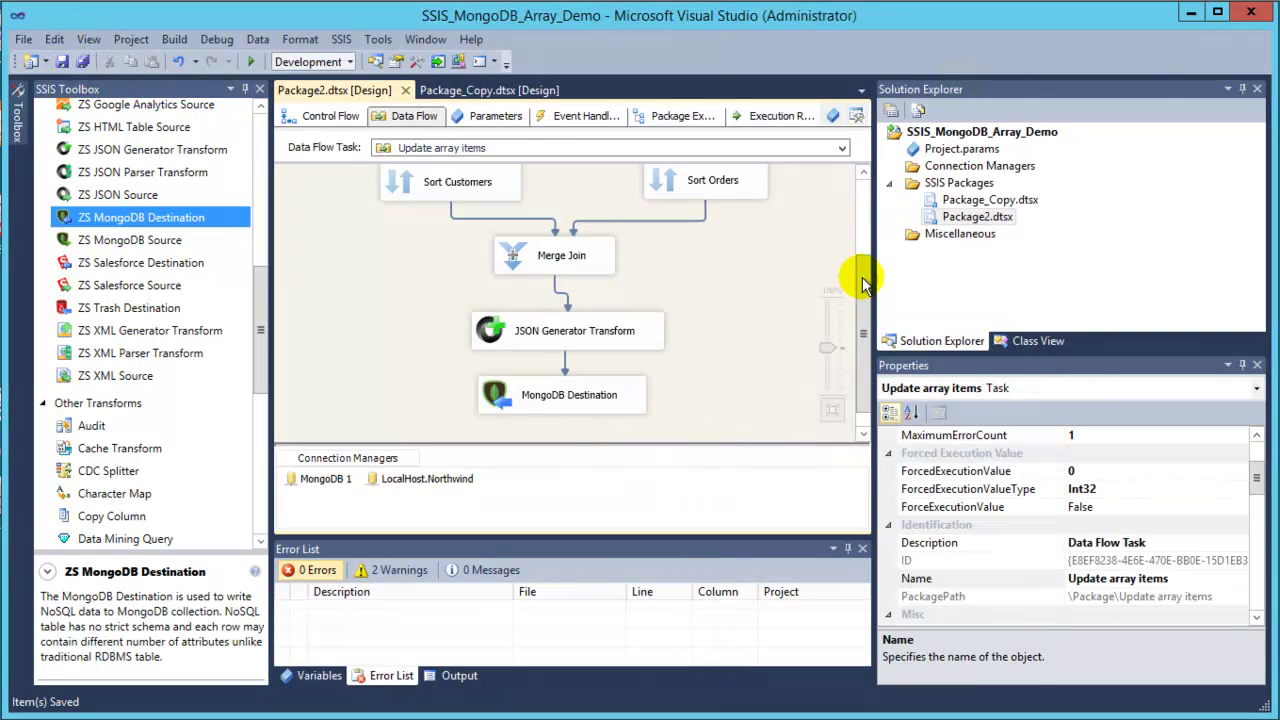
Execute the Update array items data flow so all 830 order rows reach MongoDB.
right_click(759, 296)
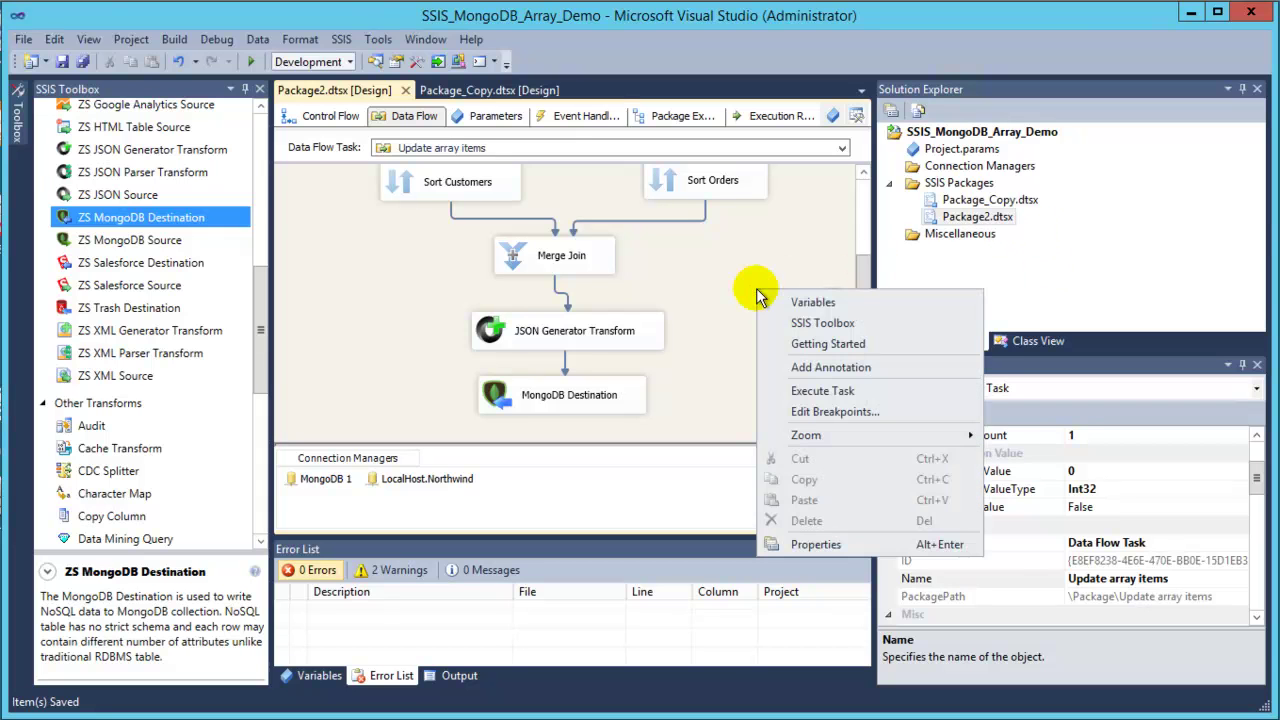
click(797, 220)
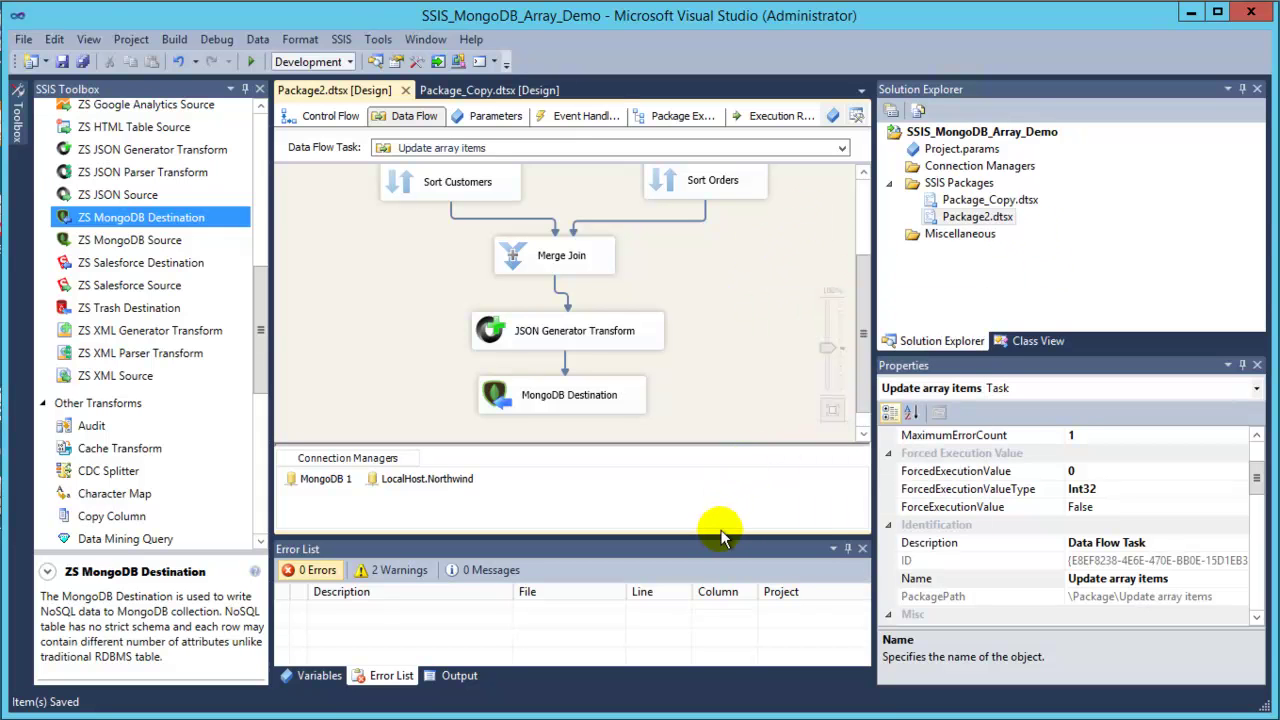
drag(716, 543, 726, 623)
drag(862, 397, 857, 357)
right_click(779, 378)
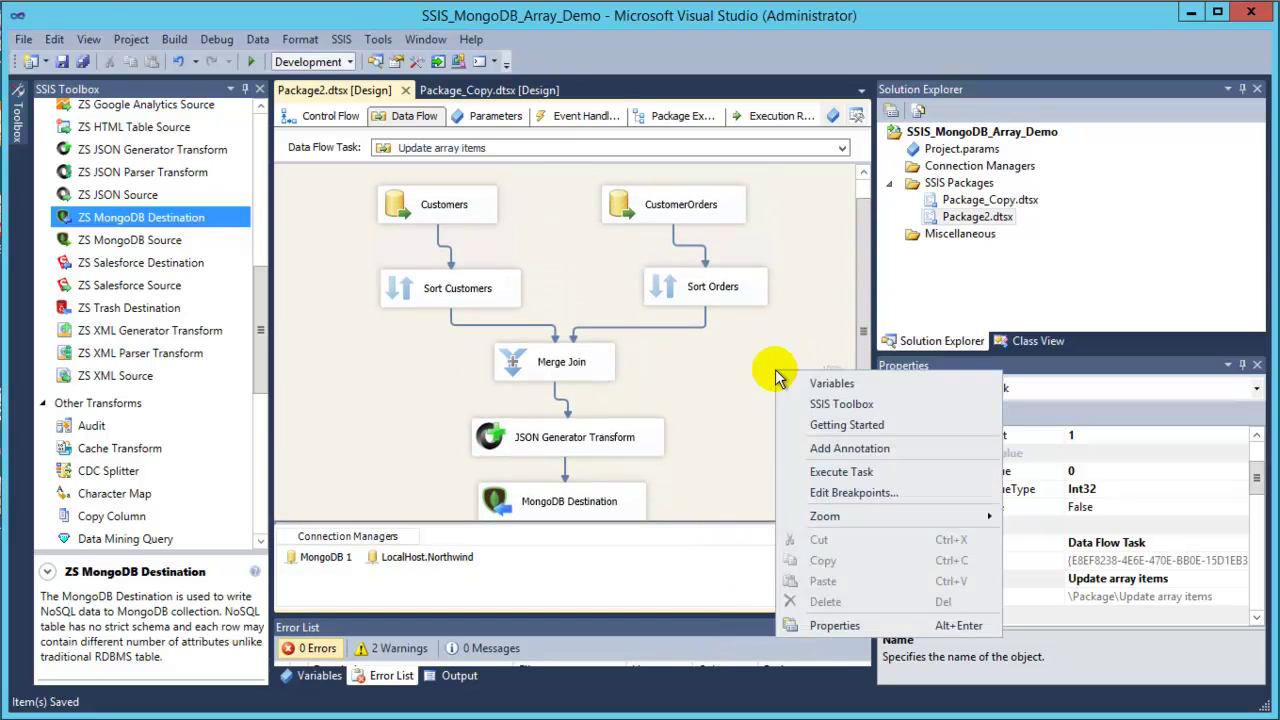
click(859, 474)
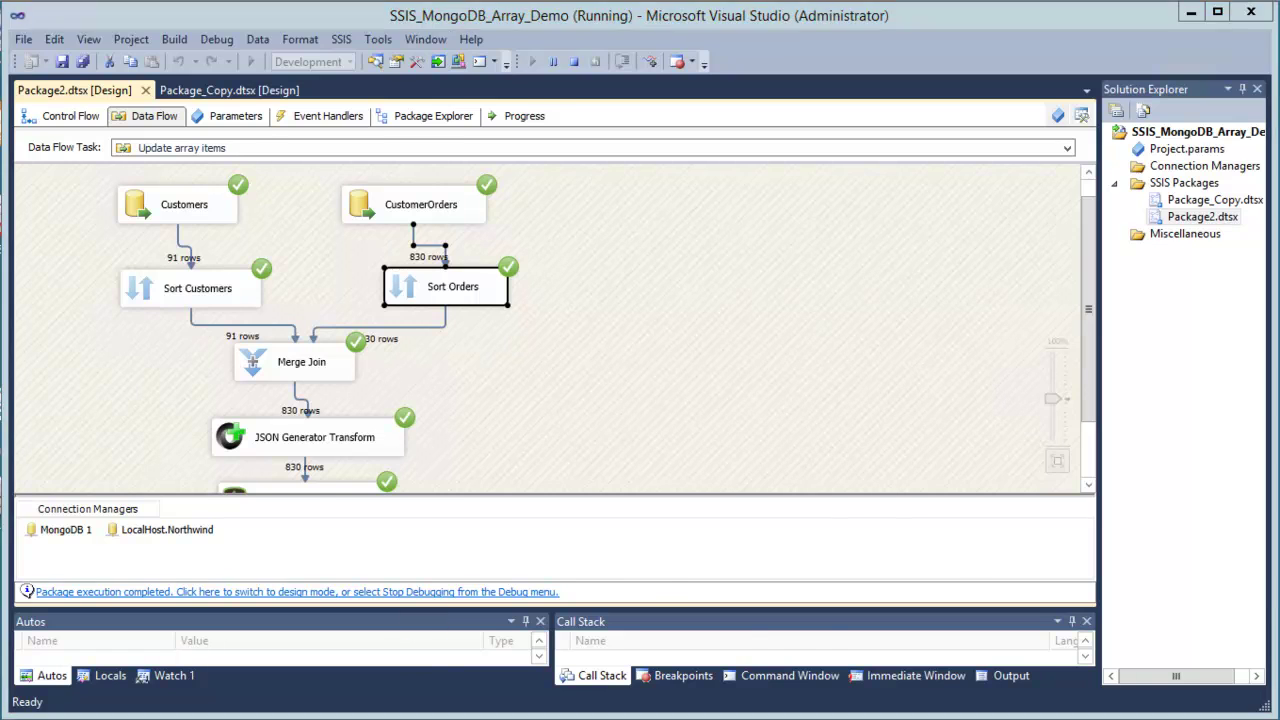
key(alt+Tab)
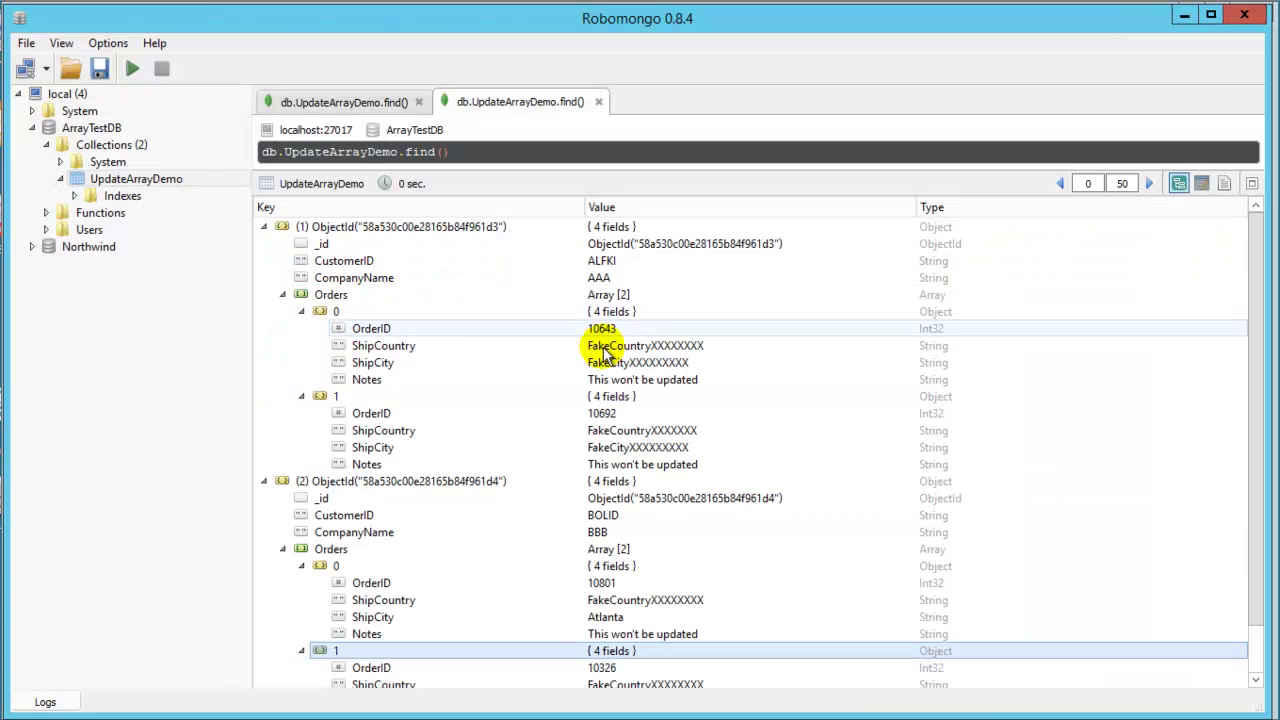
Re-run db.UpdateArrayDemo.find() to refresh the MongoDB results.
click(680, 347)
click(651, 362)
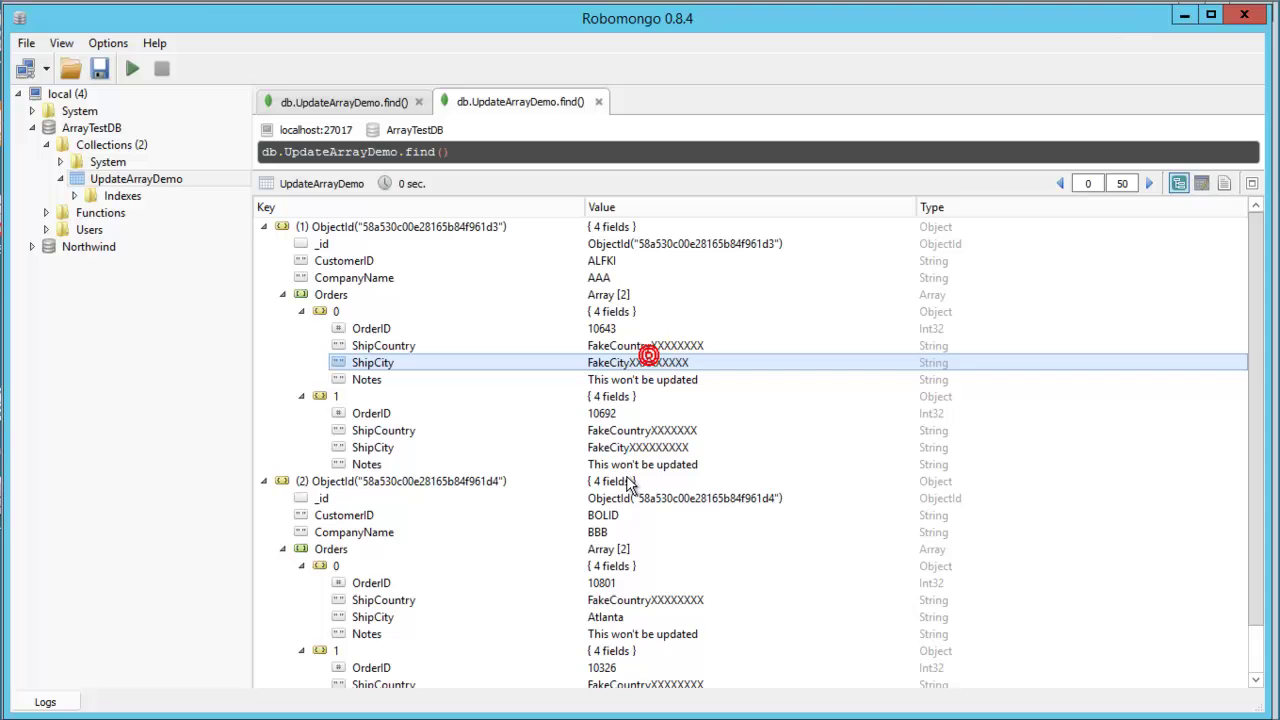
click(672, 601)
click(650, 634)
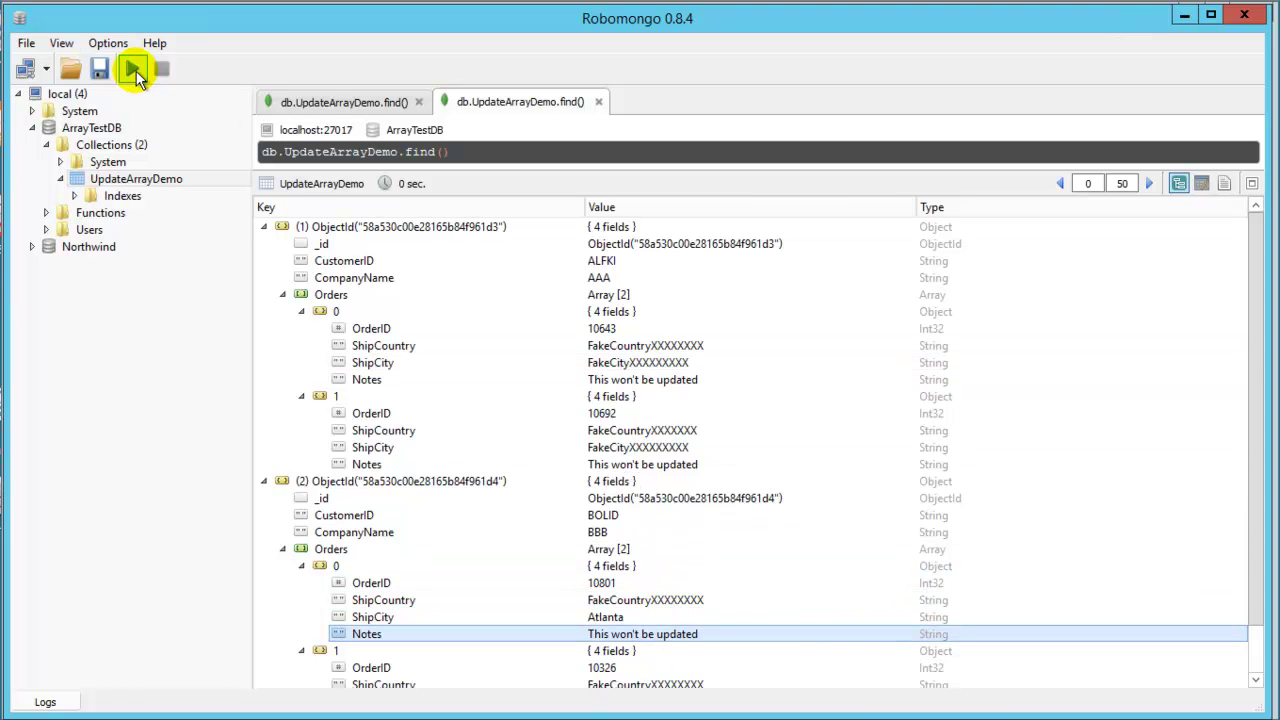
click(134, 70)
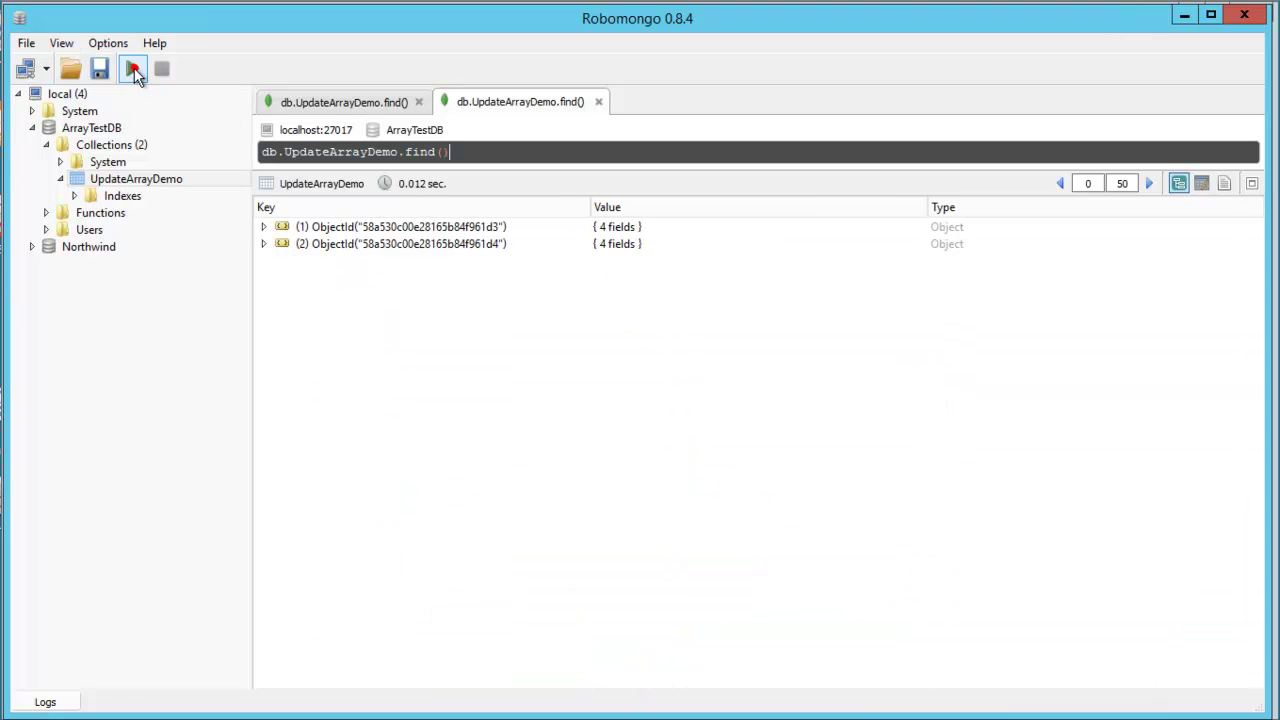
Expand the first customer's orders to confirm ShipCity now reads Berlin.
click(265, 227)
click(608, 256)
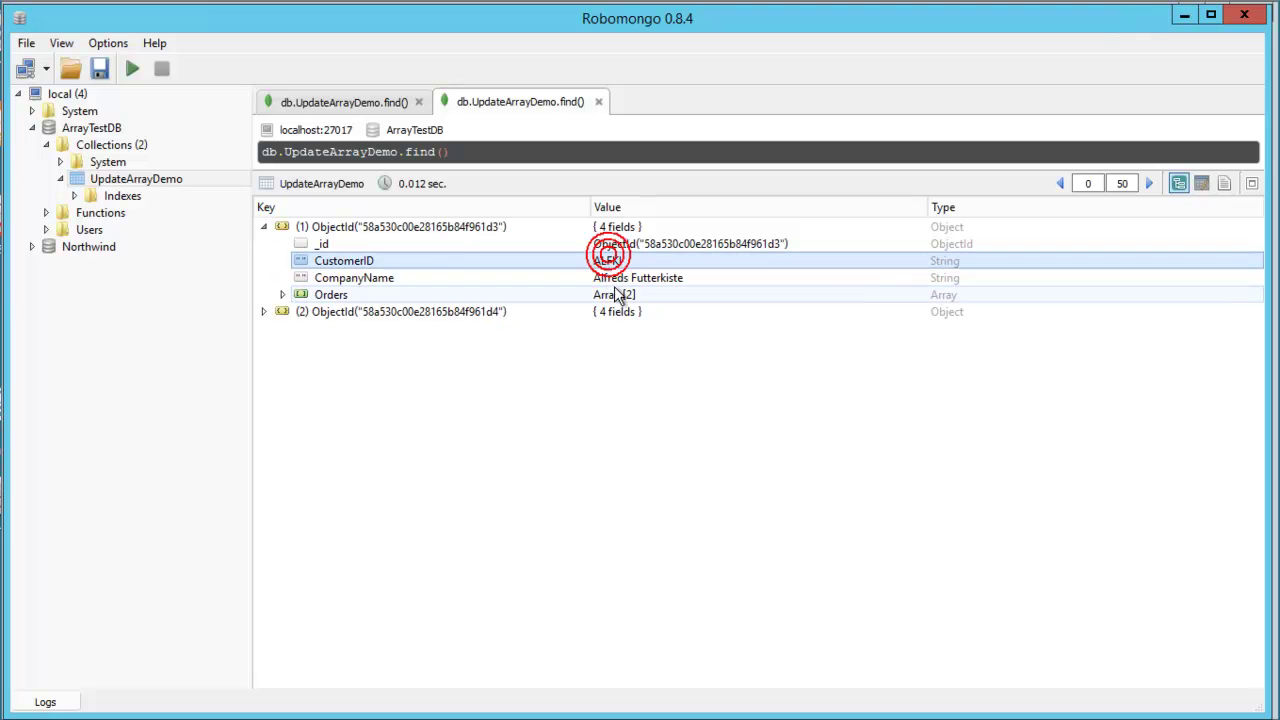
double_click(366, 298)
double_click(374, 313)
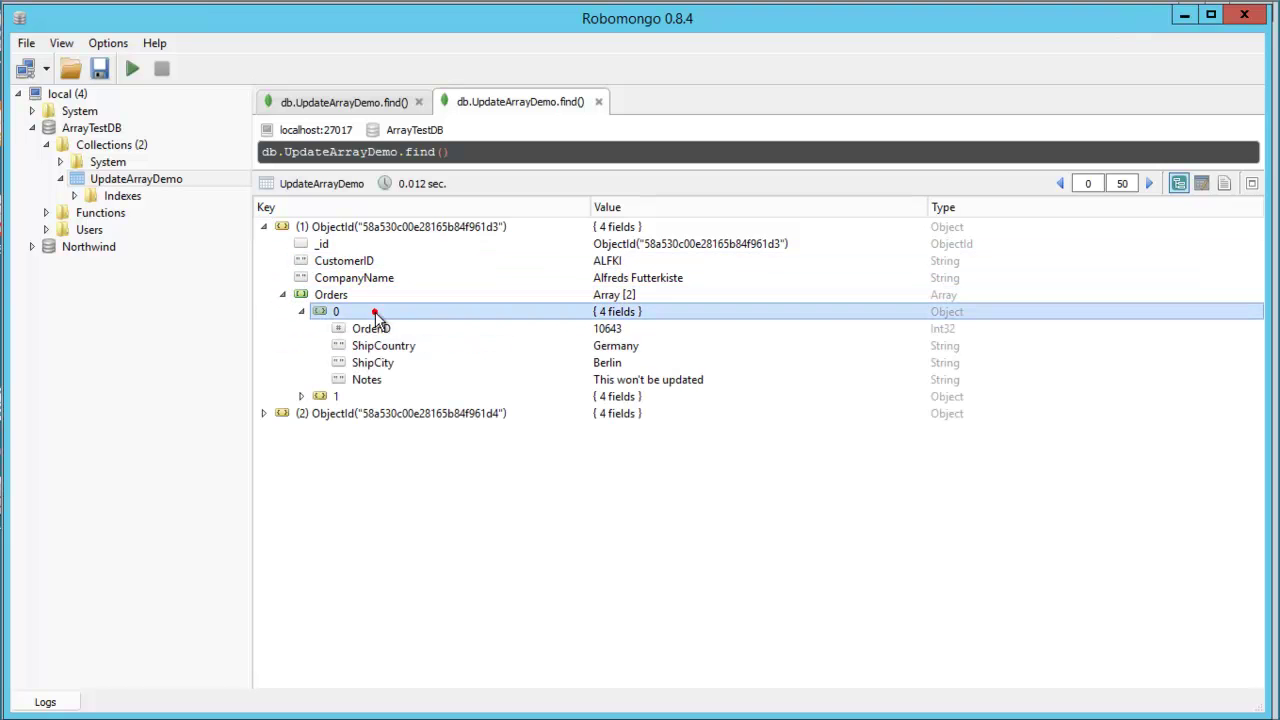
click(627, 362)
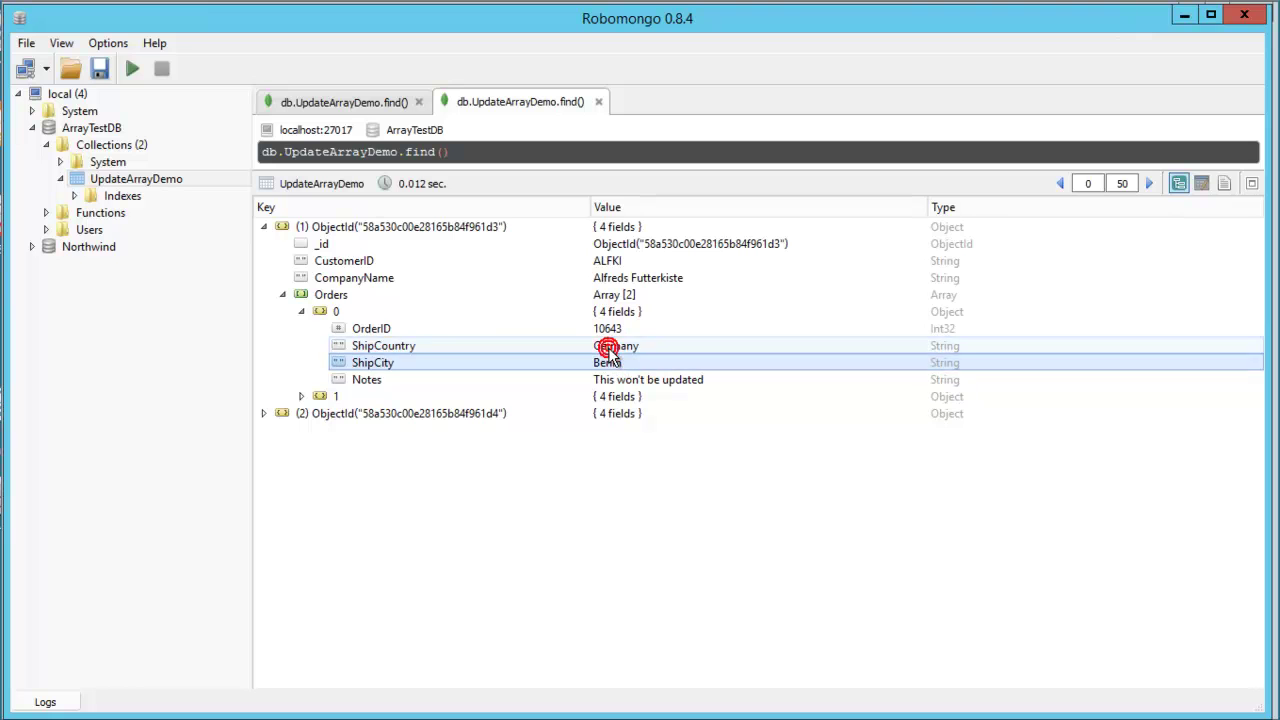
double_click(409, 397)
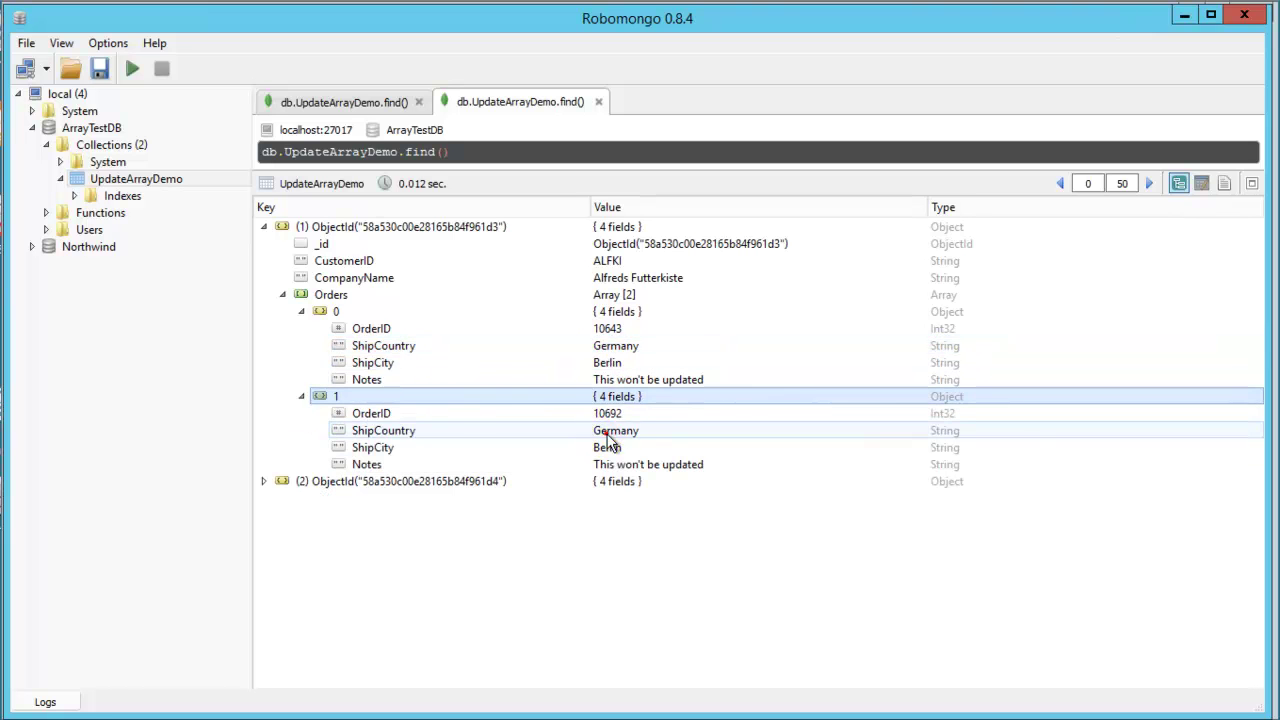
click(608, 447)
Check the second customer's order shows ShipCountry Spain and ShipCity Madrid, then collapse the orders.
double_click(548, 480)
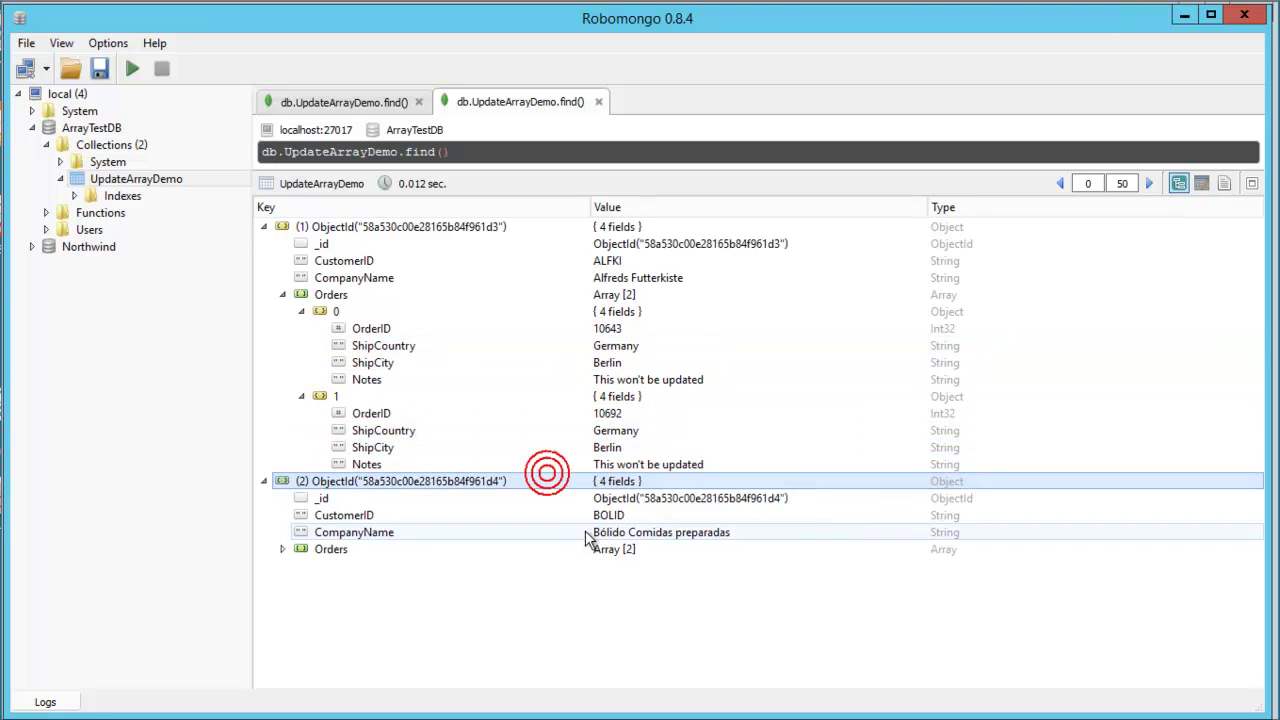
double_click(606, 549)
double_click(561, 566)
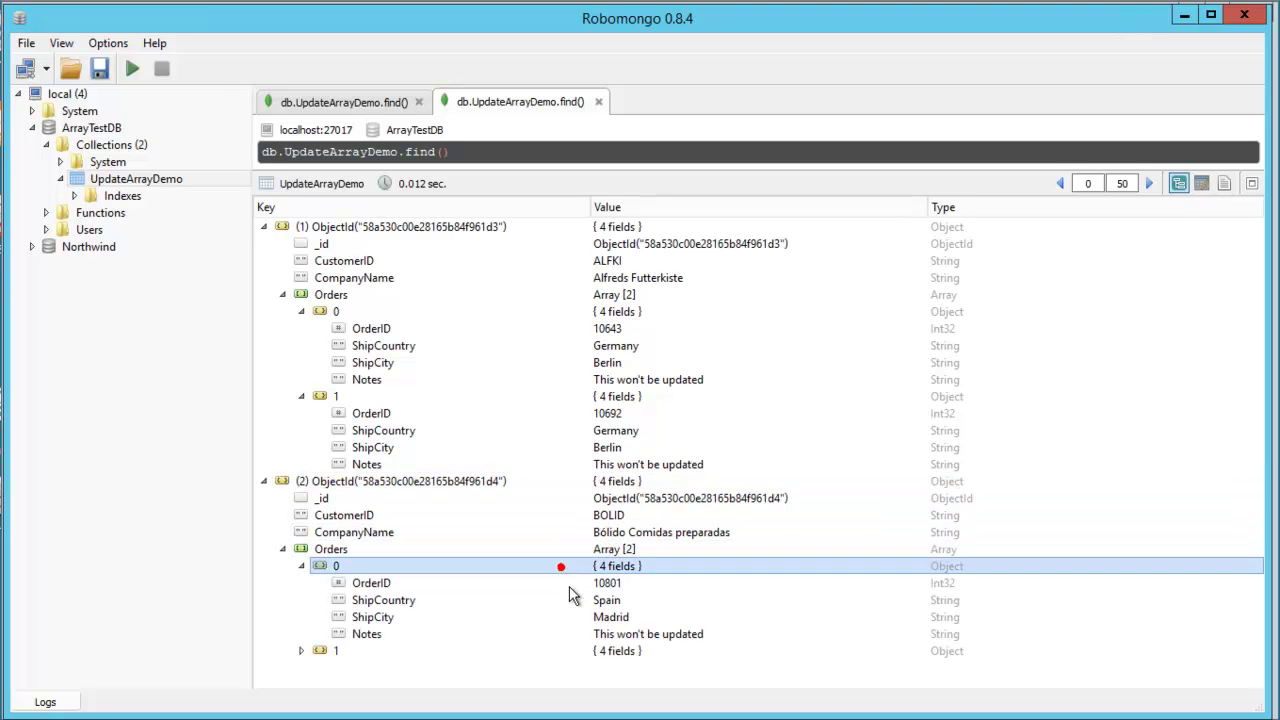
click(572, 602)
click(580, 616)
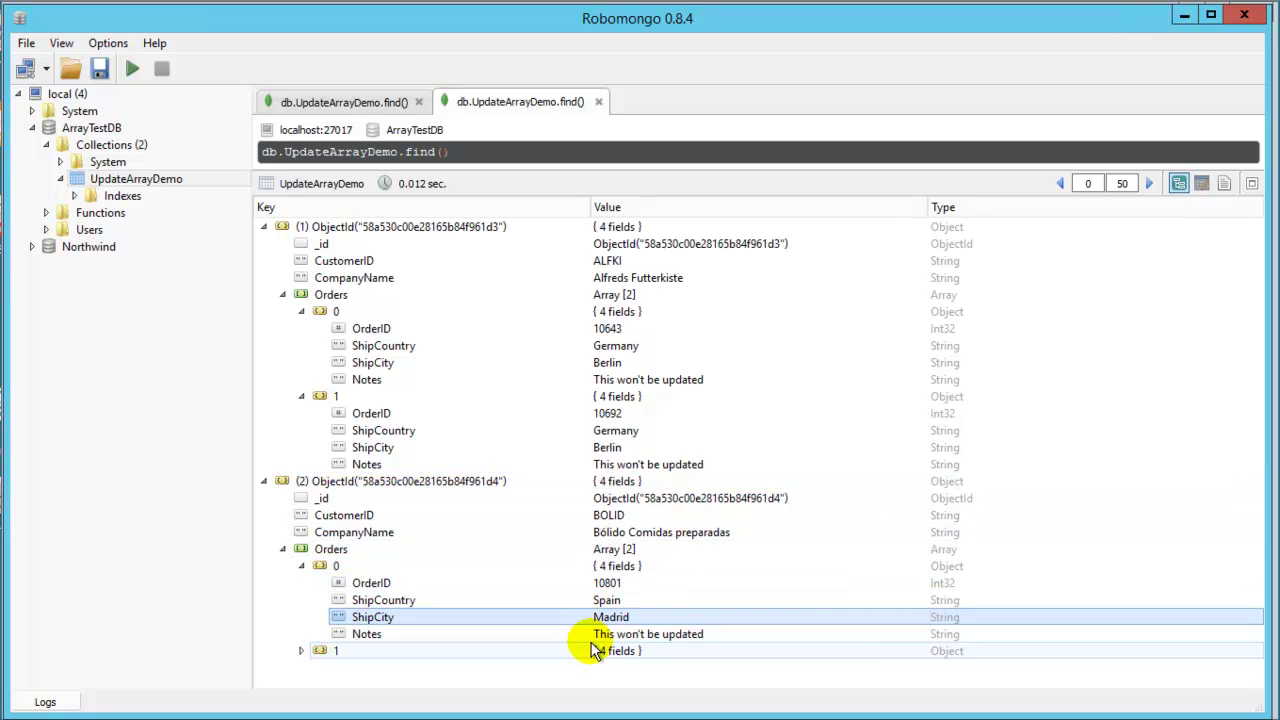
click(515, 584)
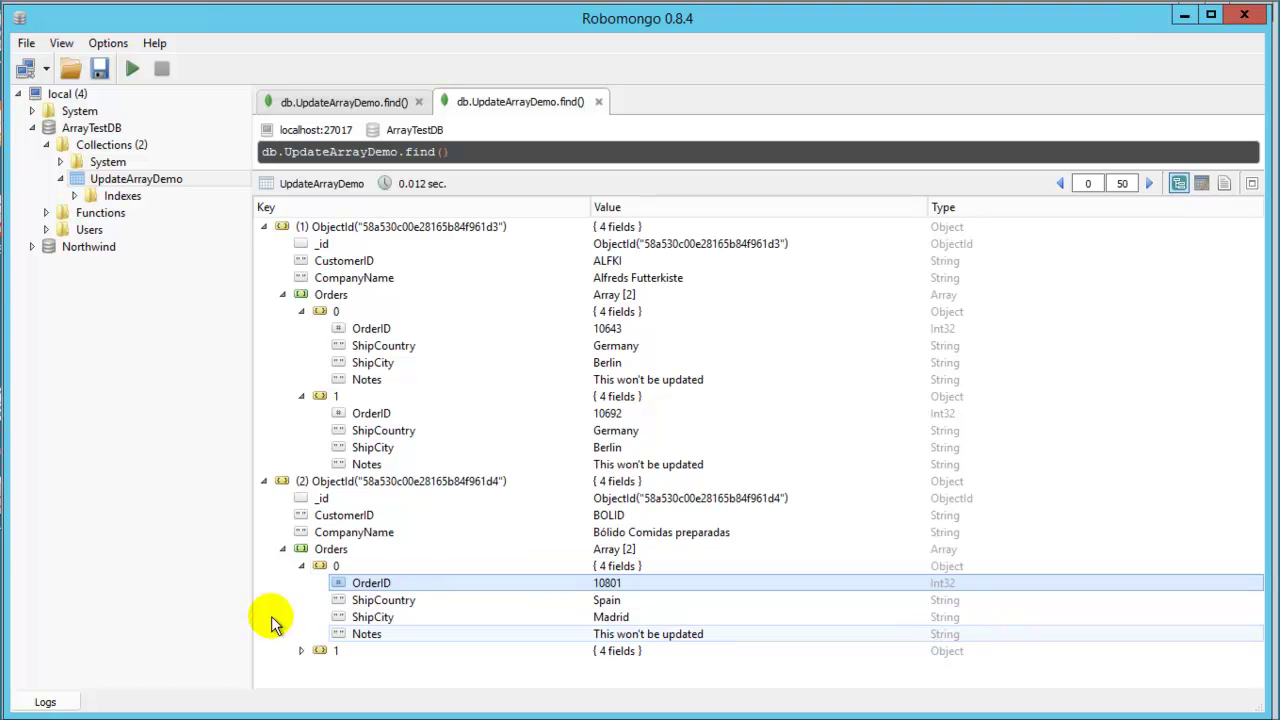
click(301, 566)
click(301, 396)
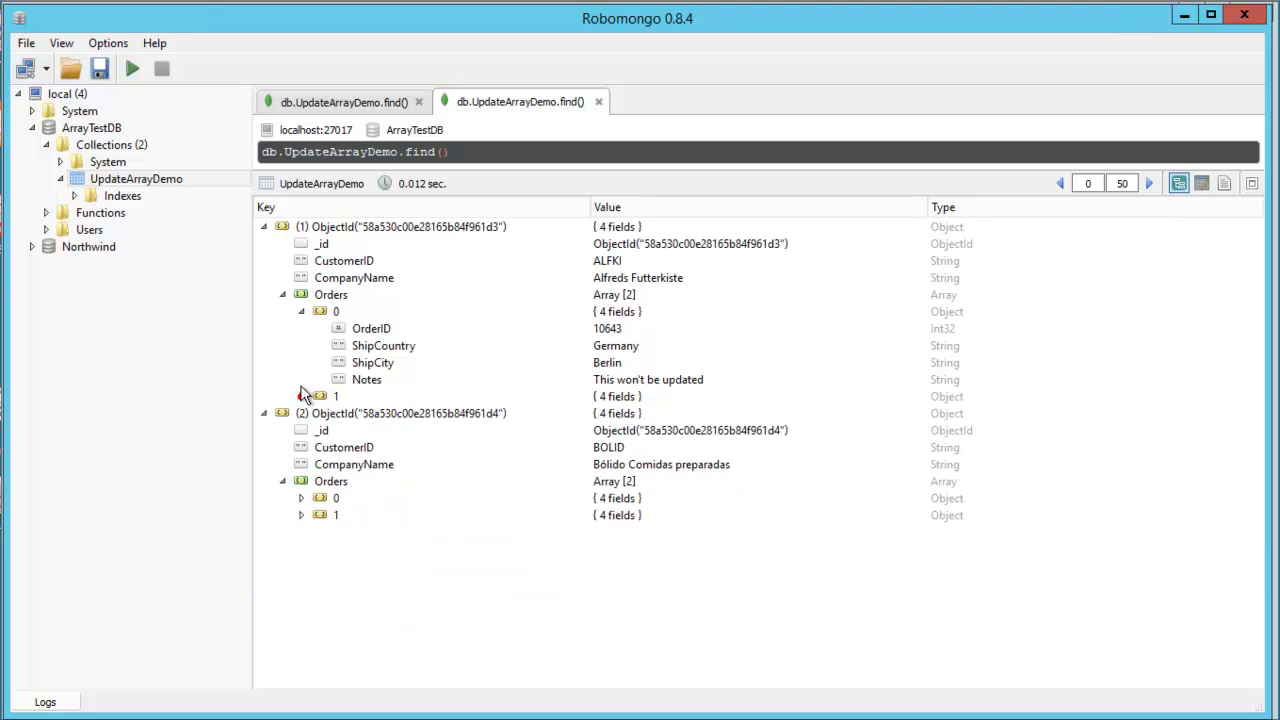
click(301, 311)
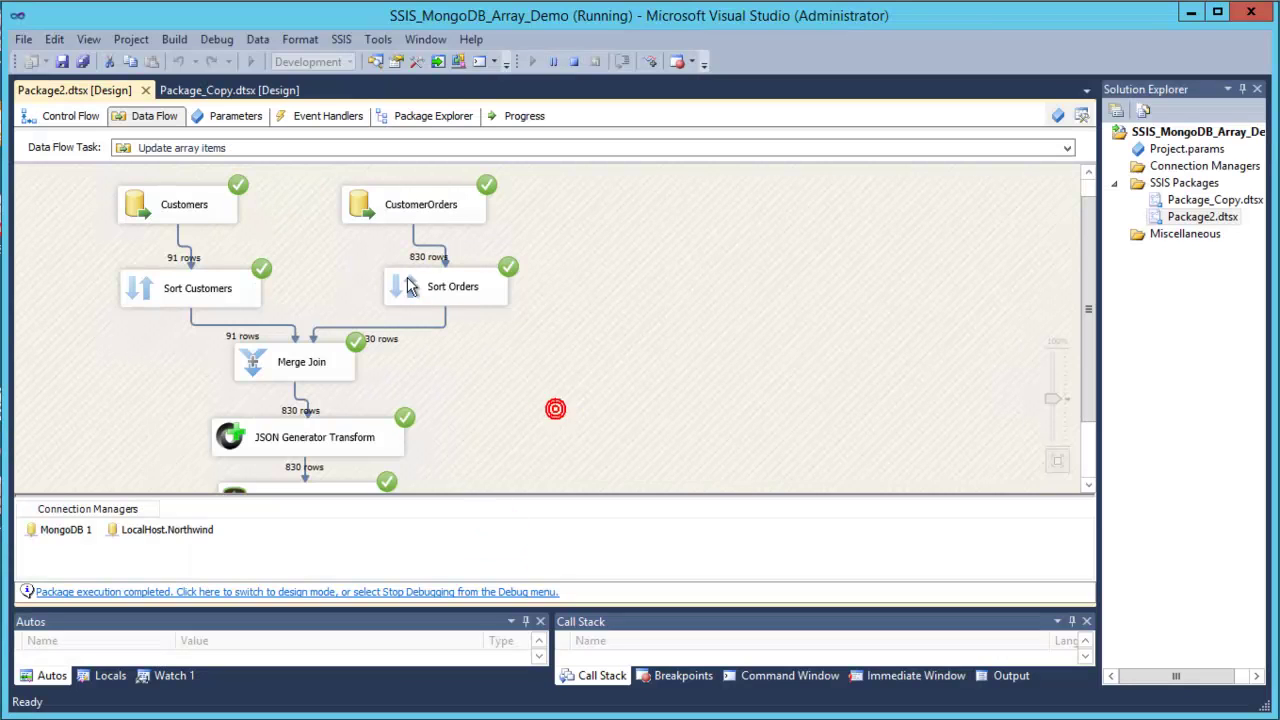
Stop debugging and place a new Data Flow Task on the Control Flow.
click(70, 115)
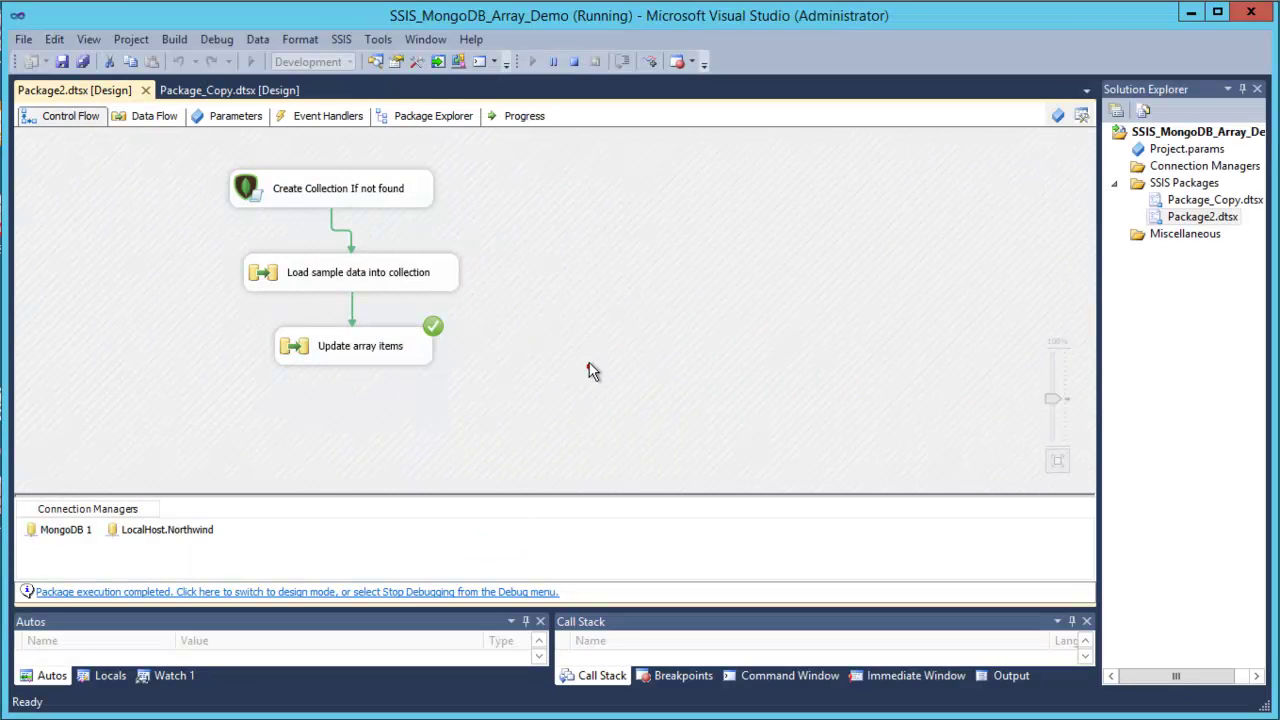
click(573, 62)
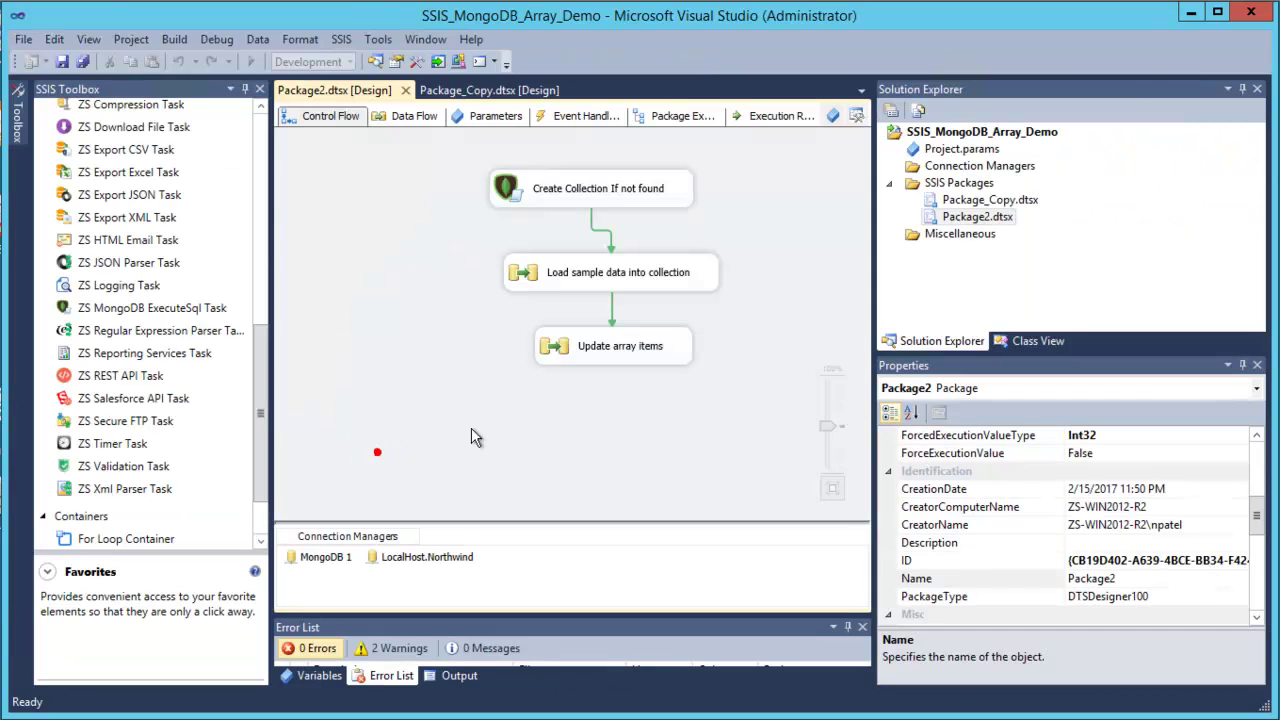
click(260, 137)
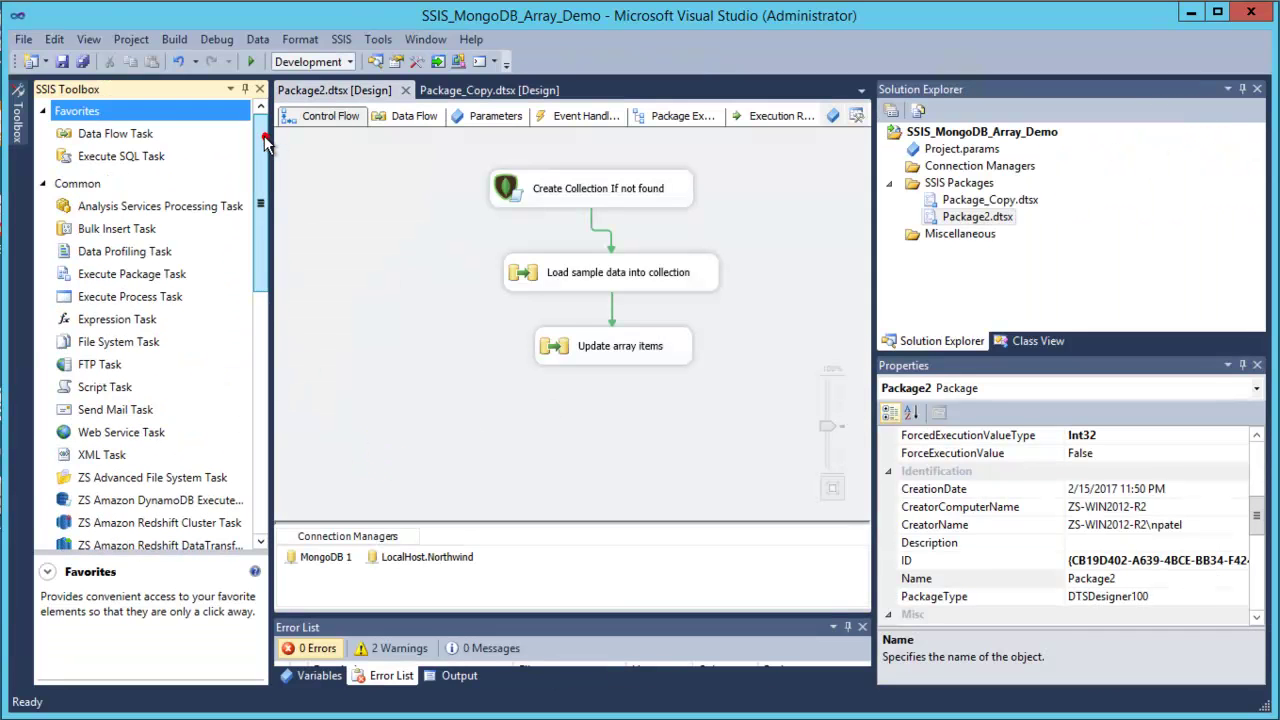
drag(115, 133, 507, 362)
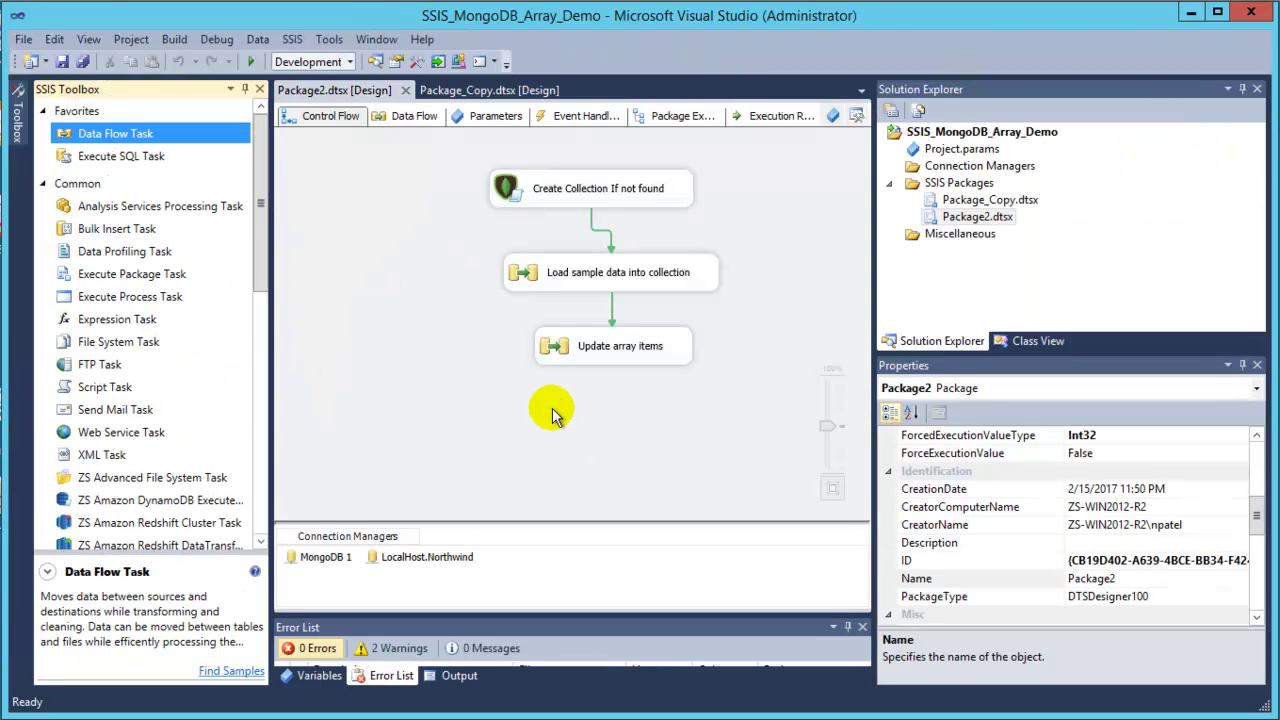
Connect Update array items to the new task and clear its default name.
click(610, 347)
drag(630, 455, 620, 435)
click(617, 432)
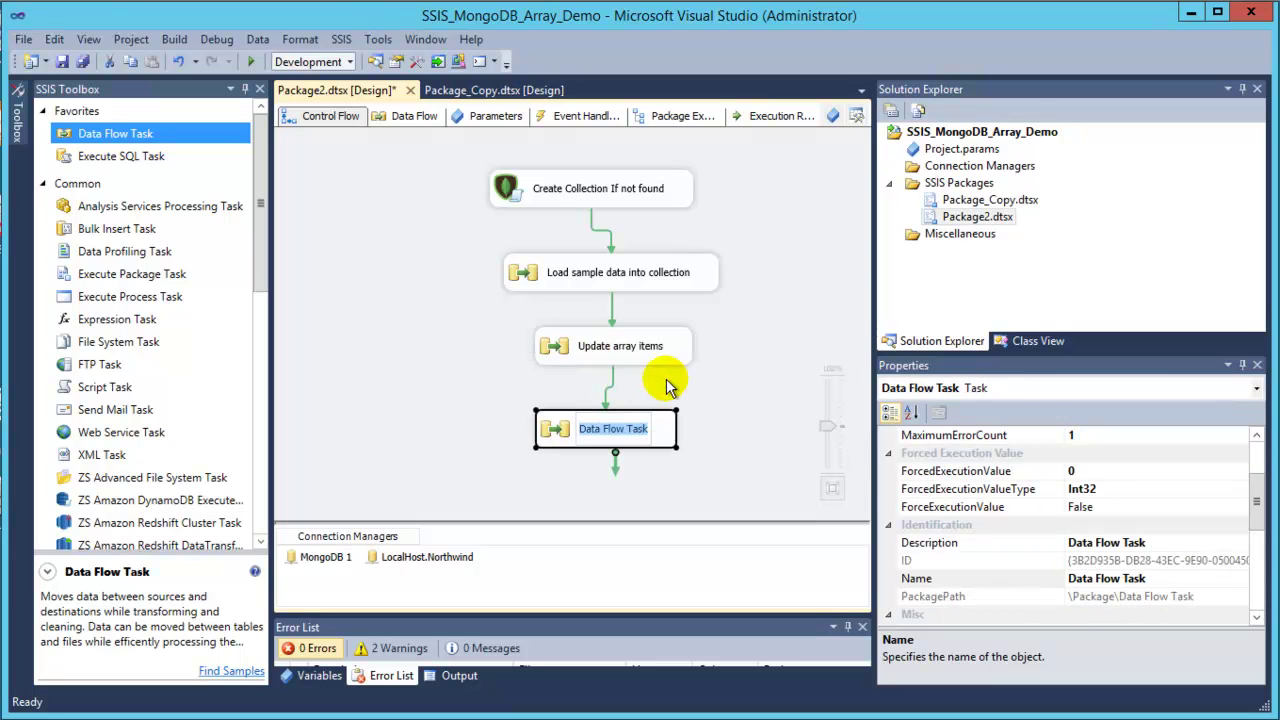
key(BackSpace)
Name the task Insert into Array and place an OLE DB Source in its data flow.
click(773, 438)
double_click(616, 430)
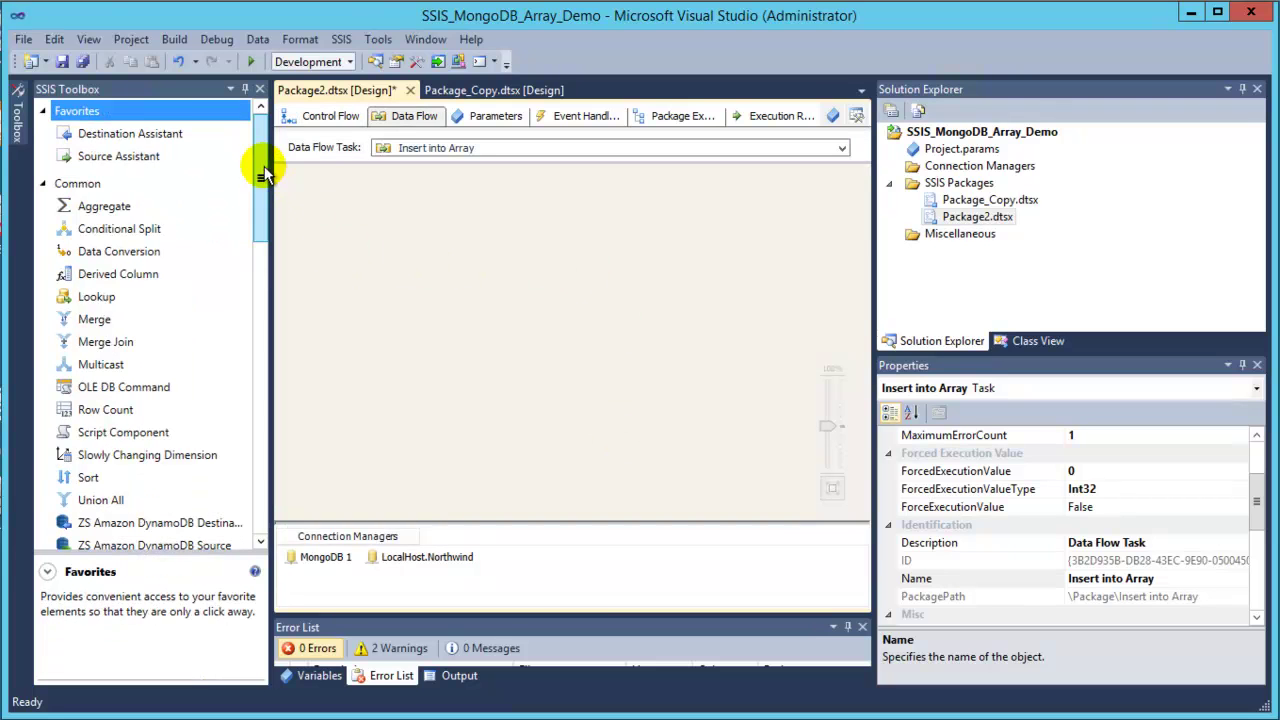
click(258, 165)
drag(255, 175, 285, 535)
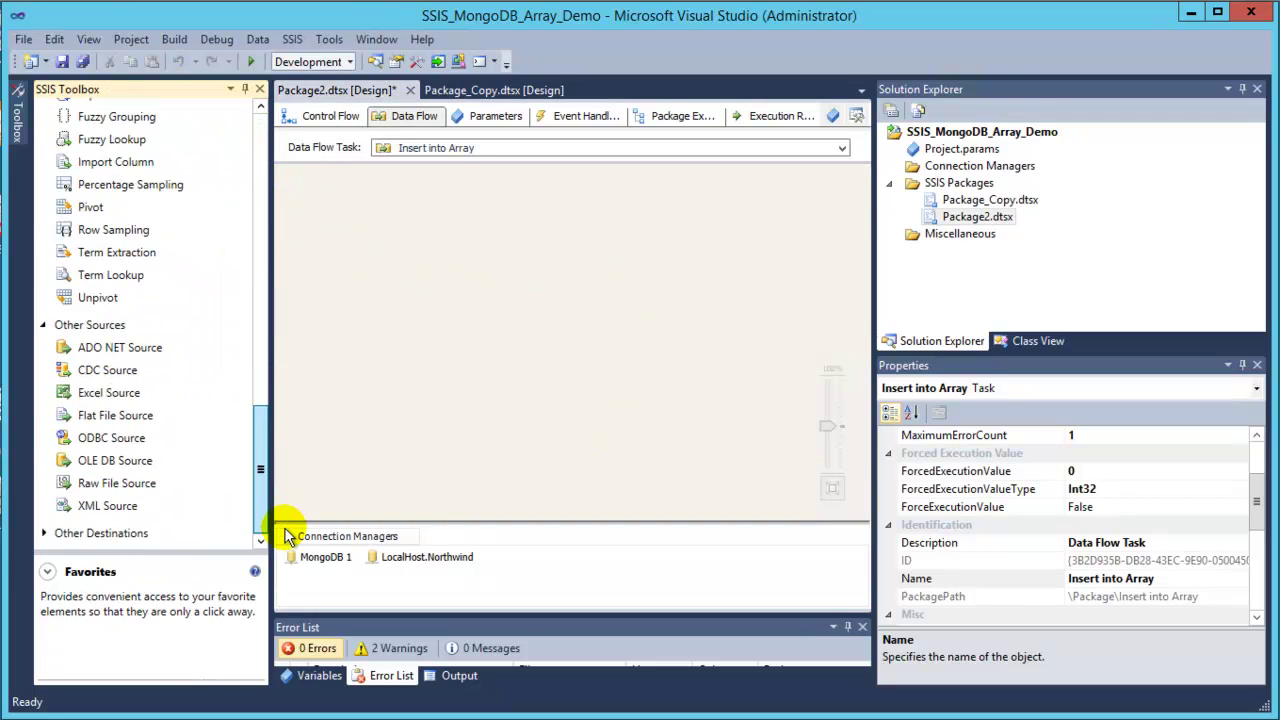
click(127, 464)
drag(434, 228, 437, 230)
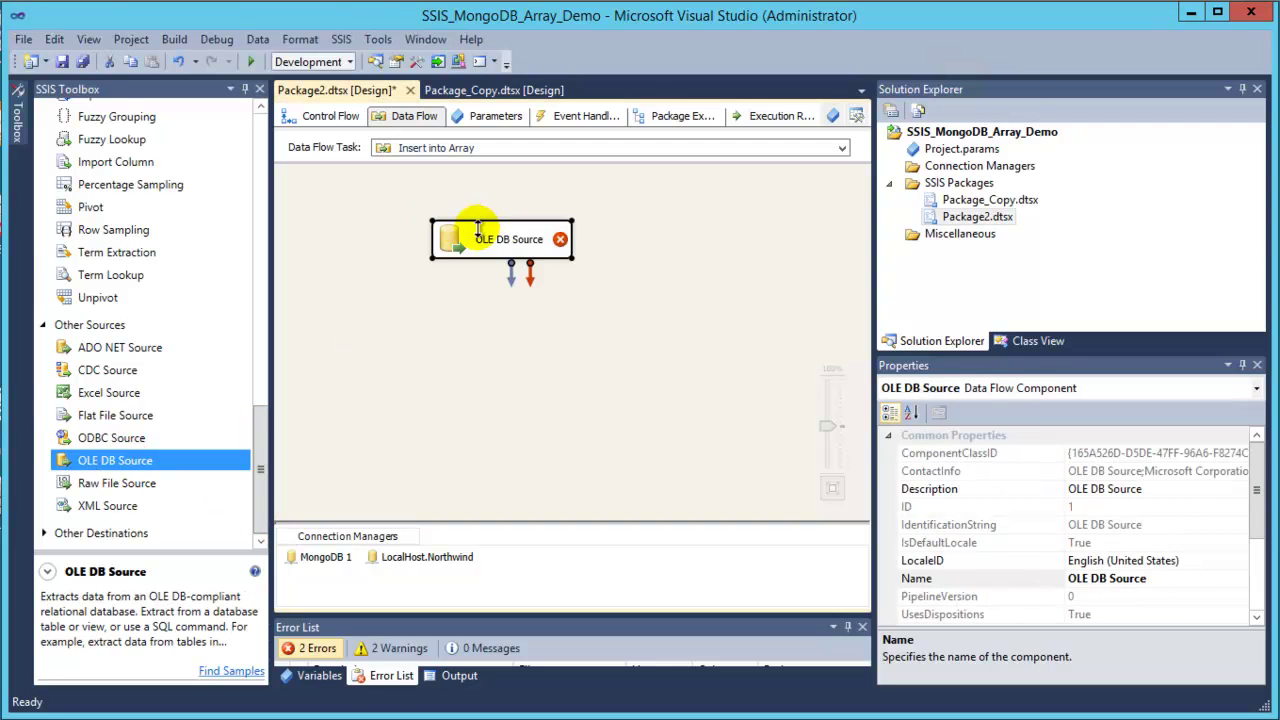
Point the OLE DB Source at the Northwind Orders table in SQL command mode and start the query.
double_click(490, 240)
click(556, 362)
click(548, 562)
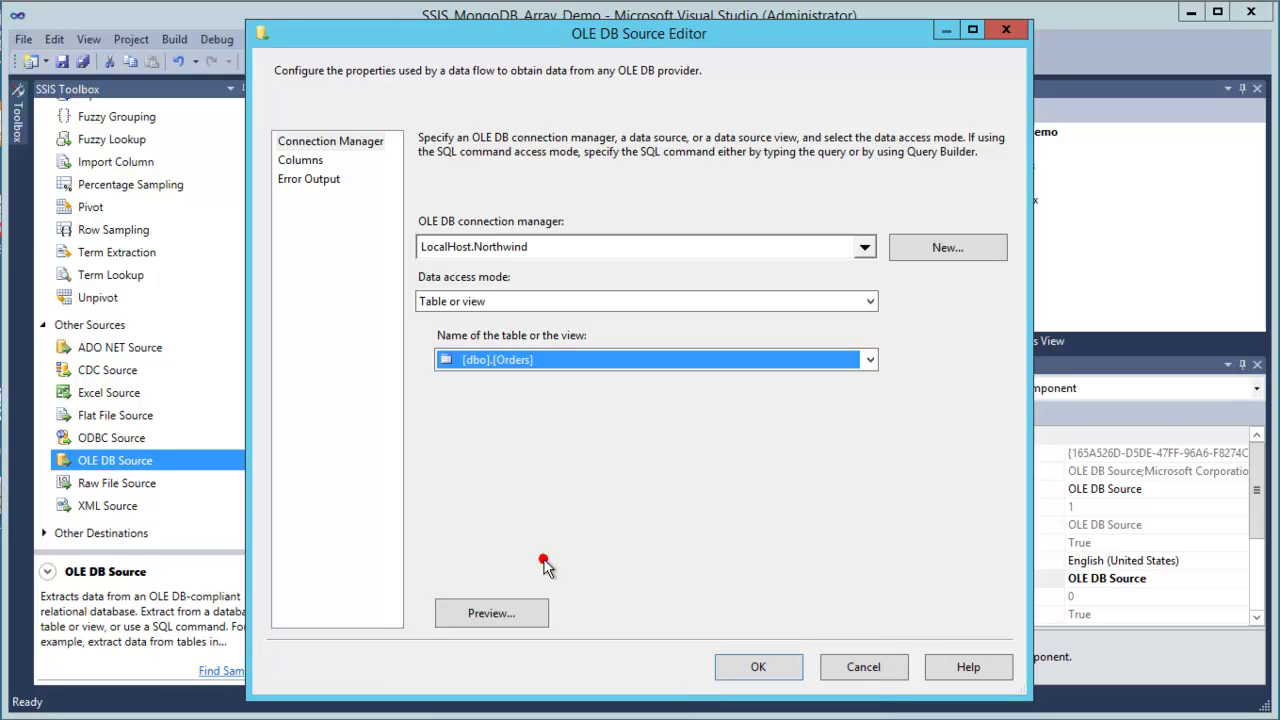
click(474, 302)
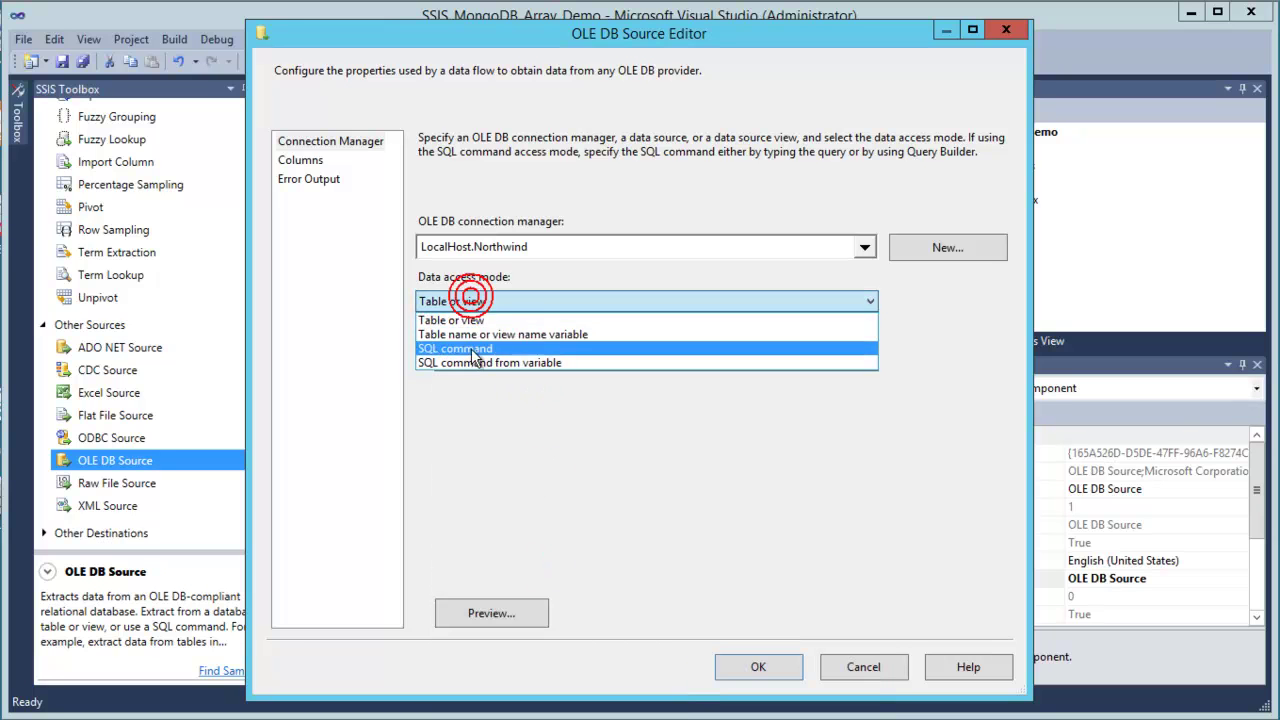
click(471, 343)
text(s)
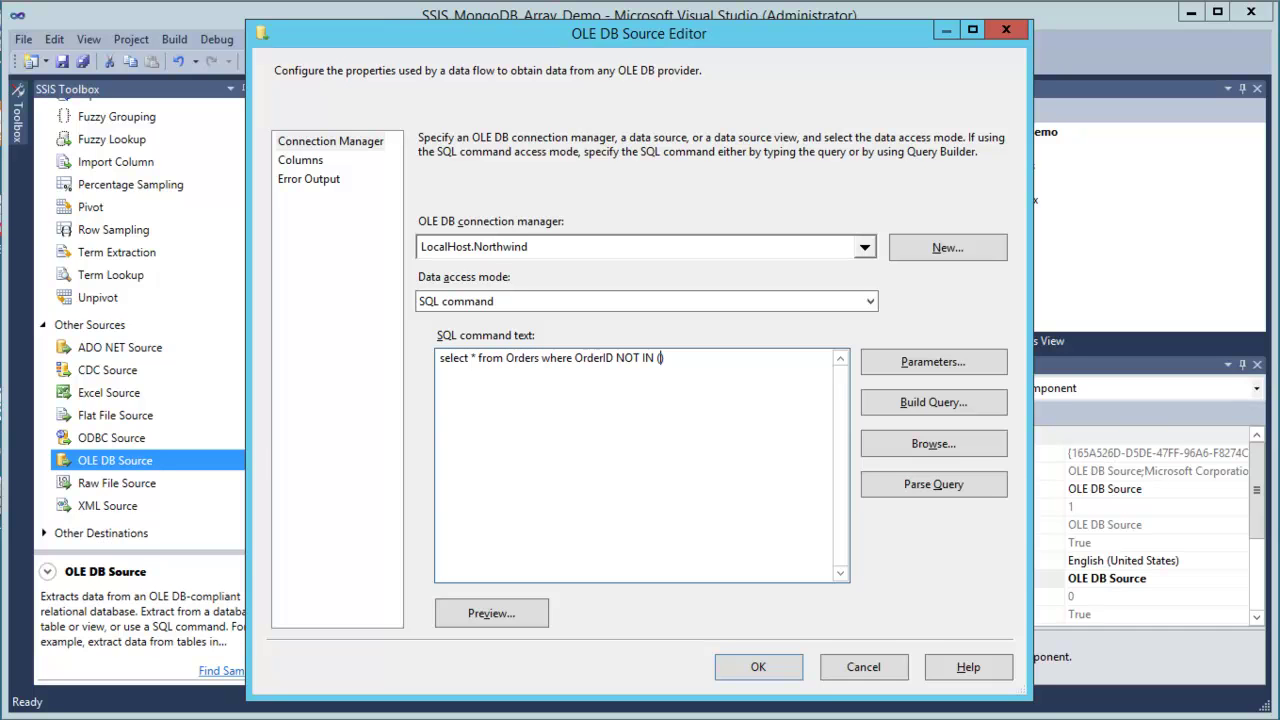
Open the customer's document for editing in Robomongo to find its two existing order IDs.
click(200, 300)
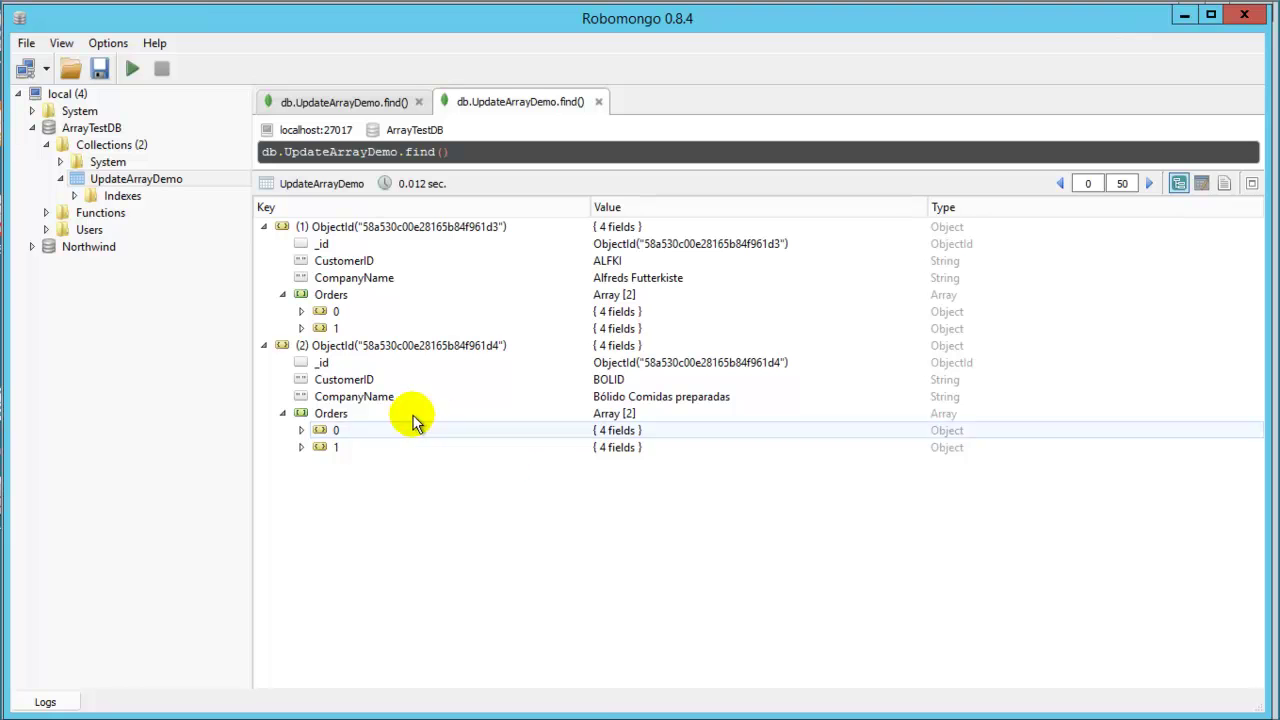
double_click(337, 430)
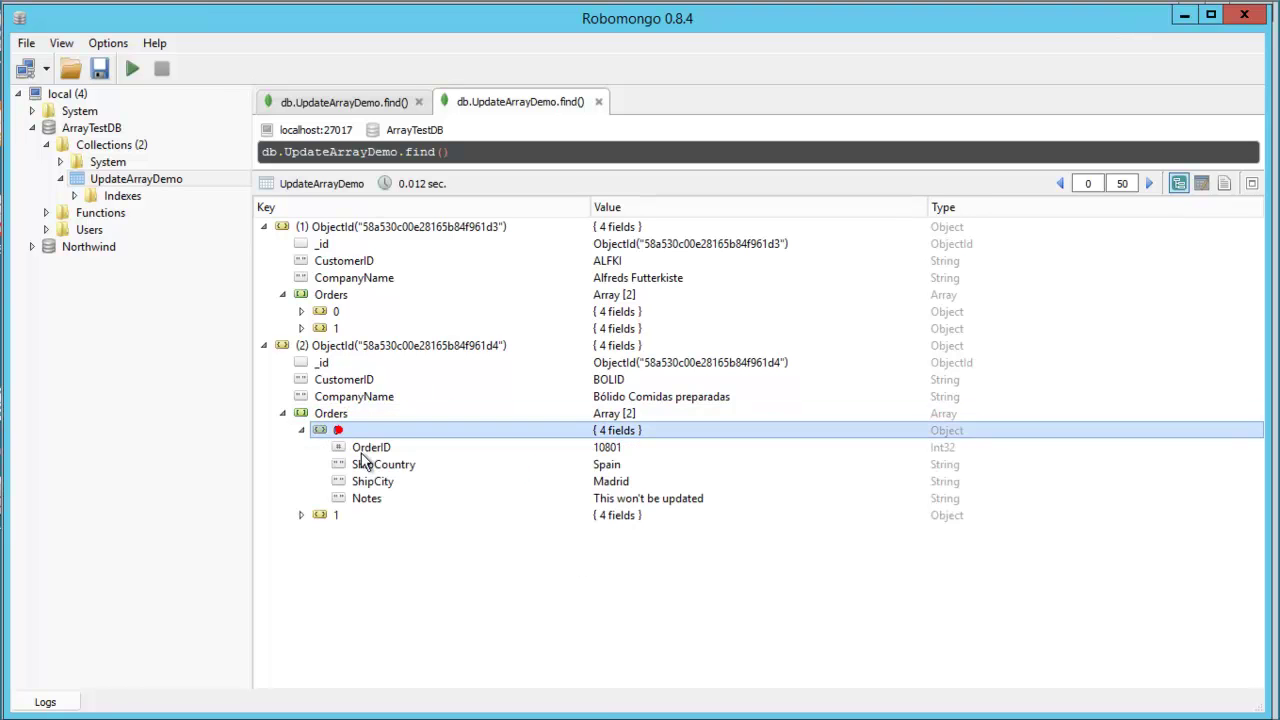
click(634, 449)
double_click(333, 515)
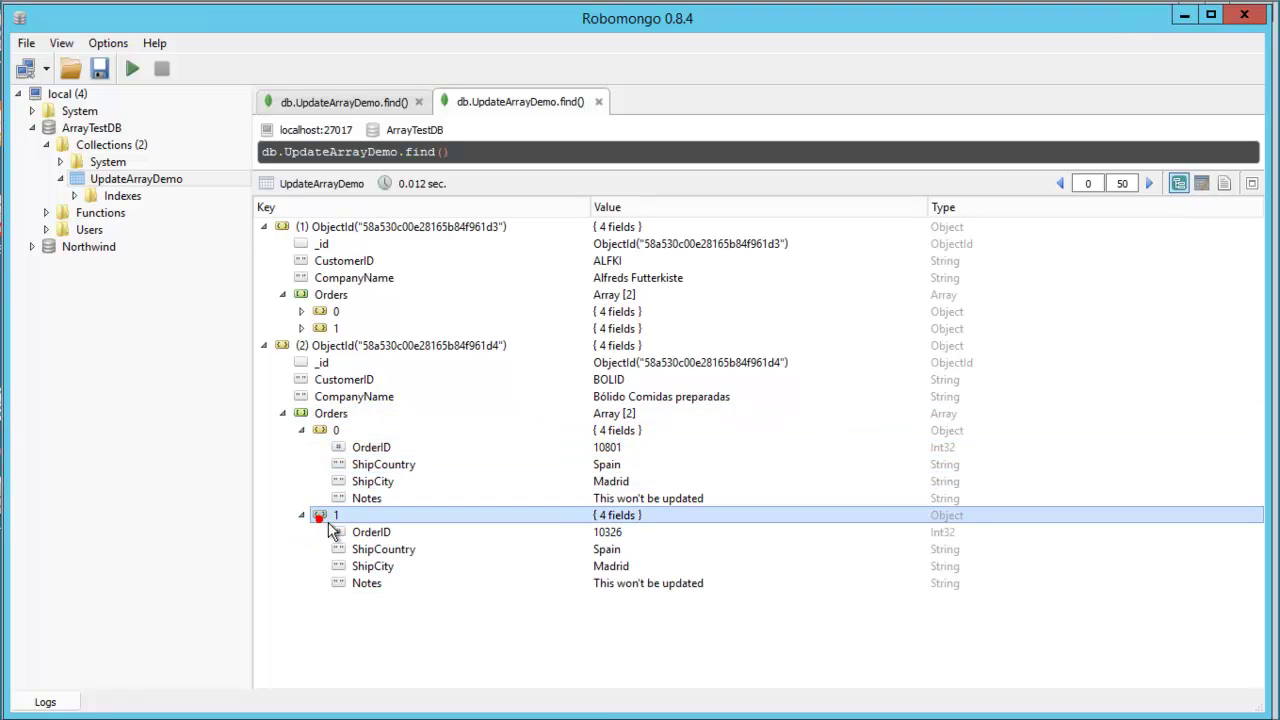
click(630, 532)
right_click(647, 452)
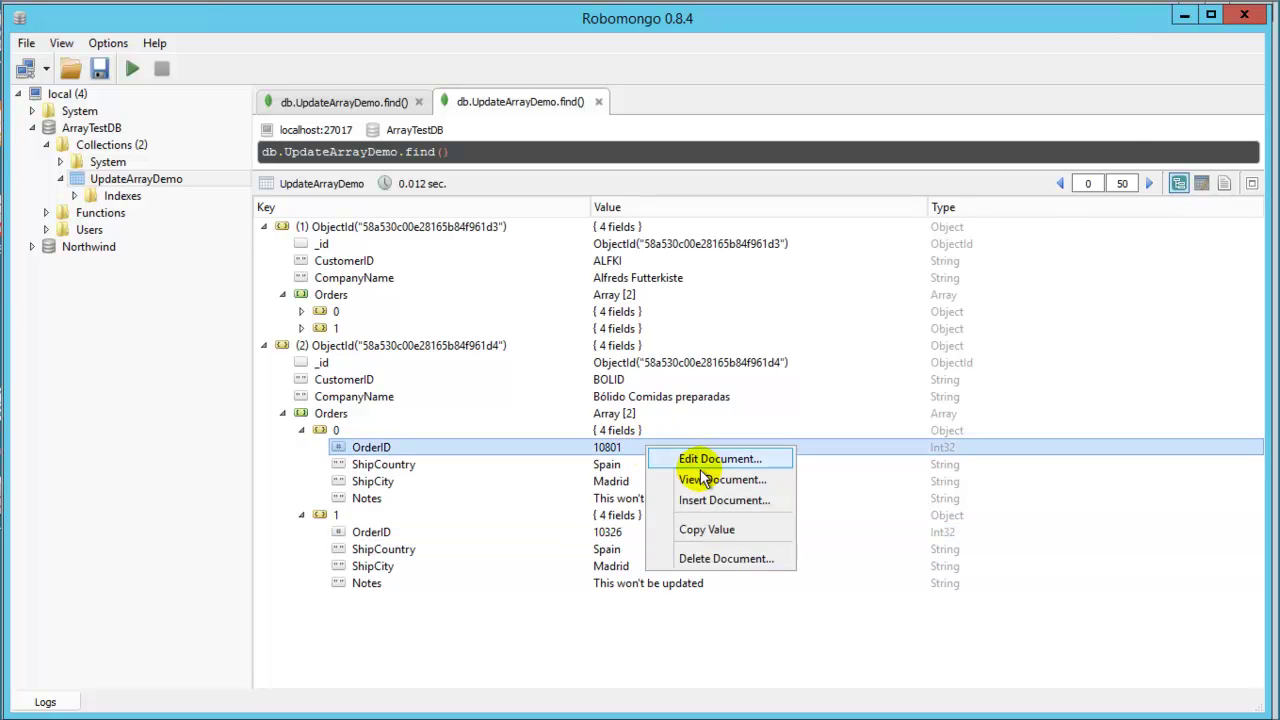
click(706, 461)
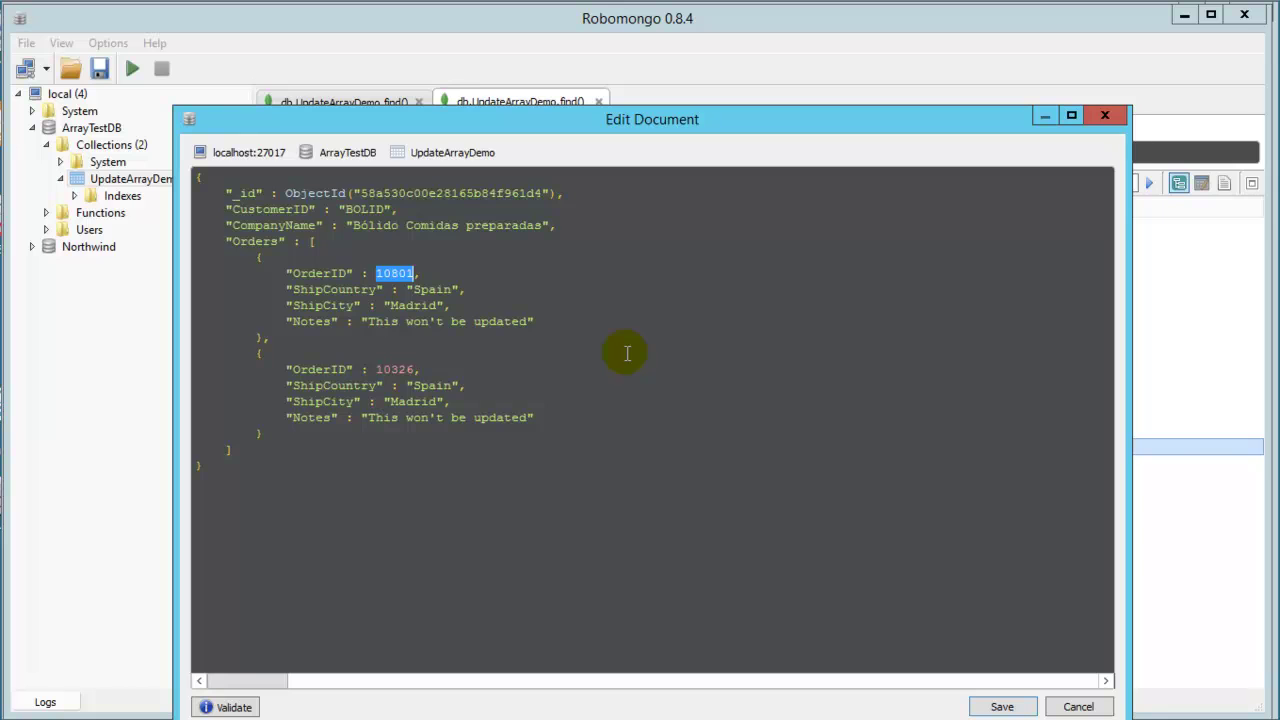
Paste both order IDs, comma-separated, into the query's NOT IN list and preview the rows.
key(alt+Tab)
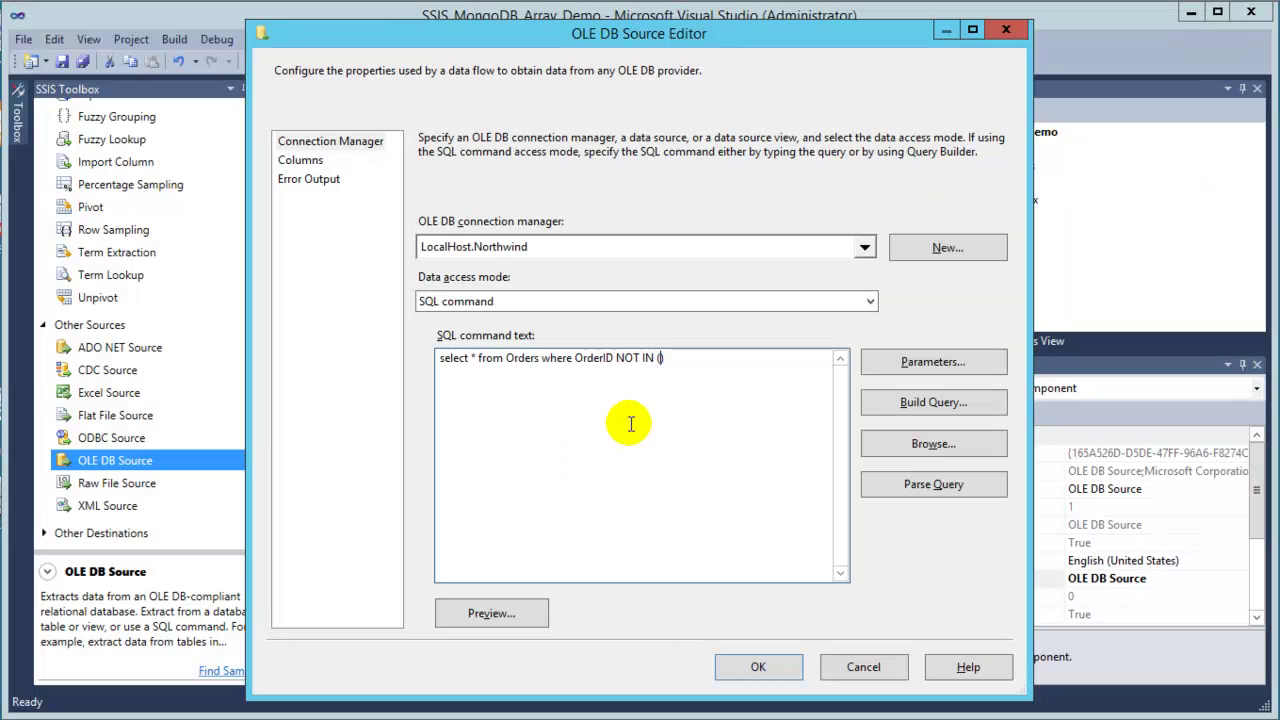
text(10801)
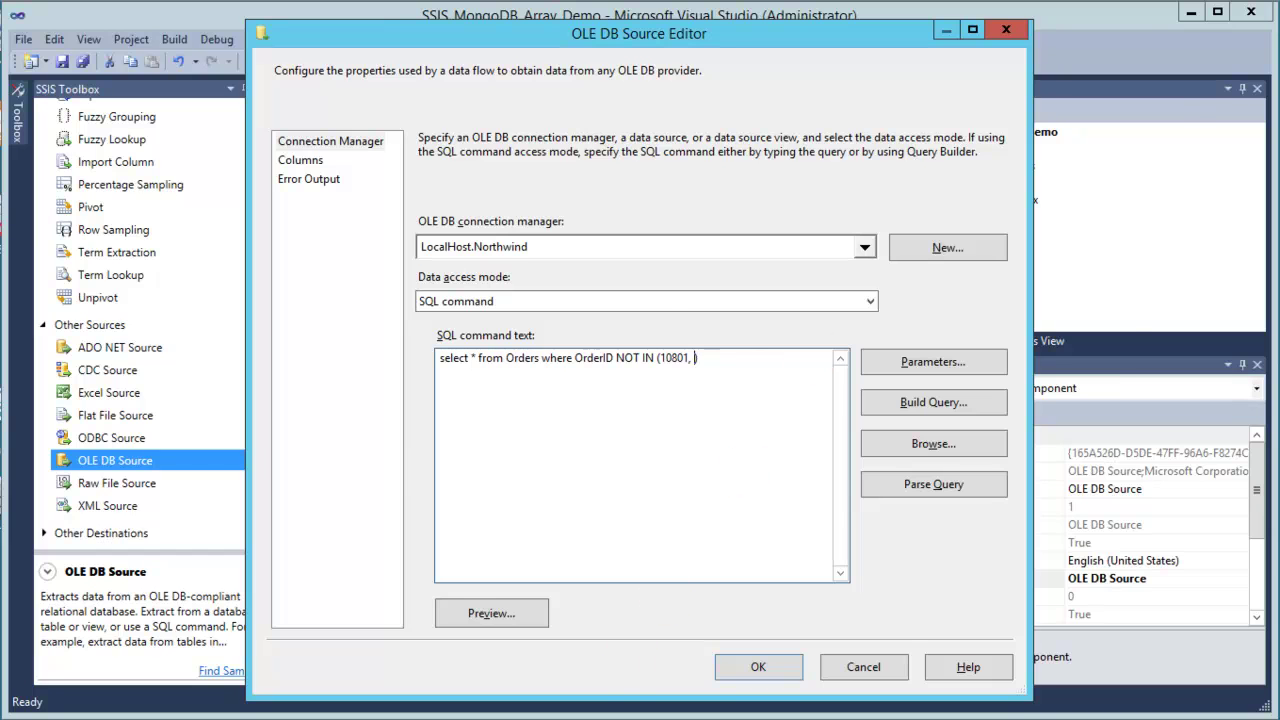
key(alt+Tab)
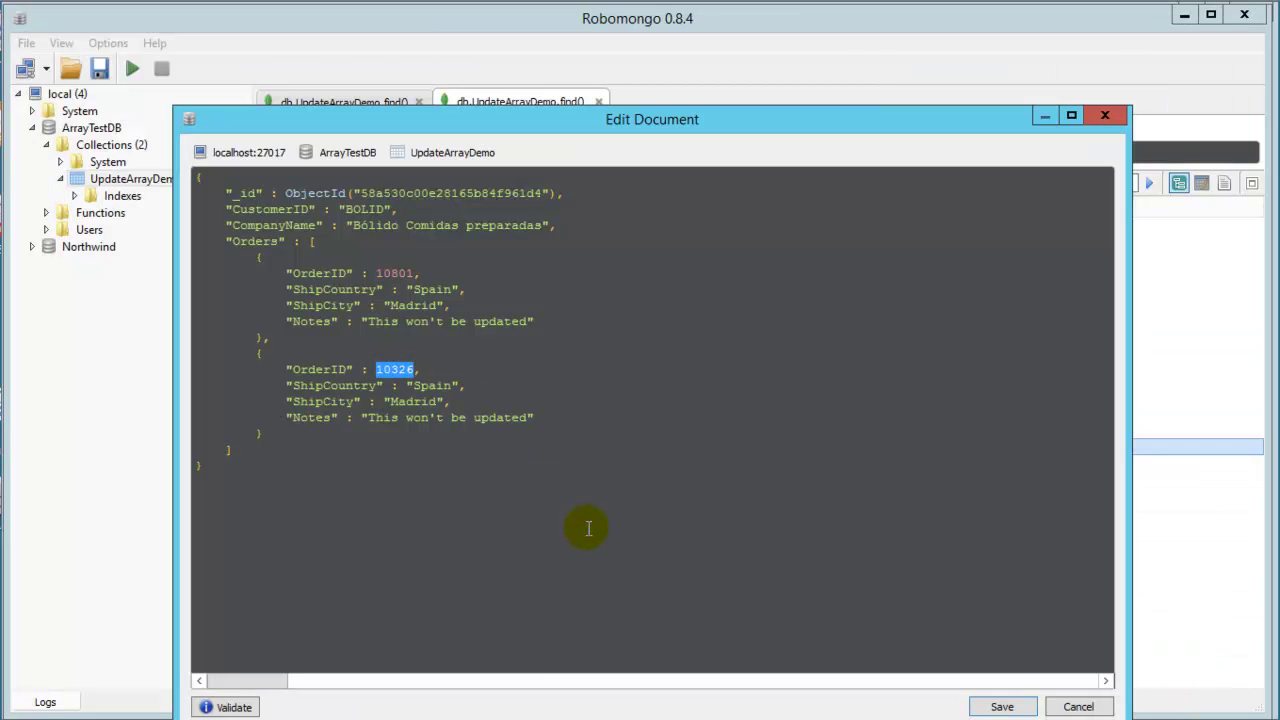
click(123, 514)
key(alt+Tab)
text(,)
text(10326)
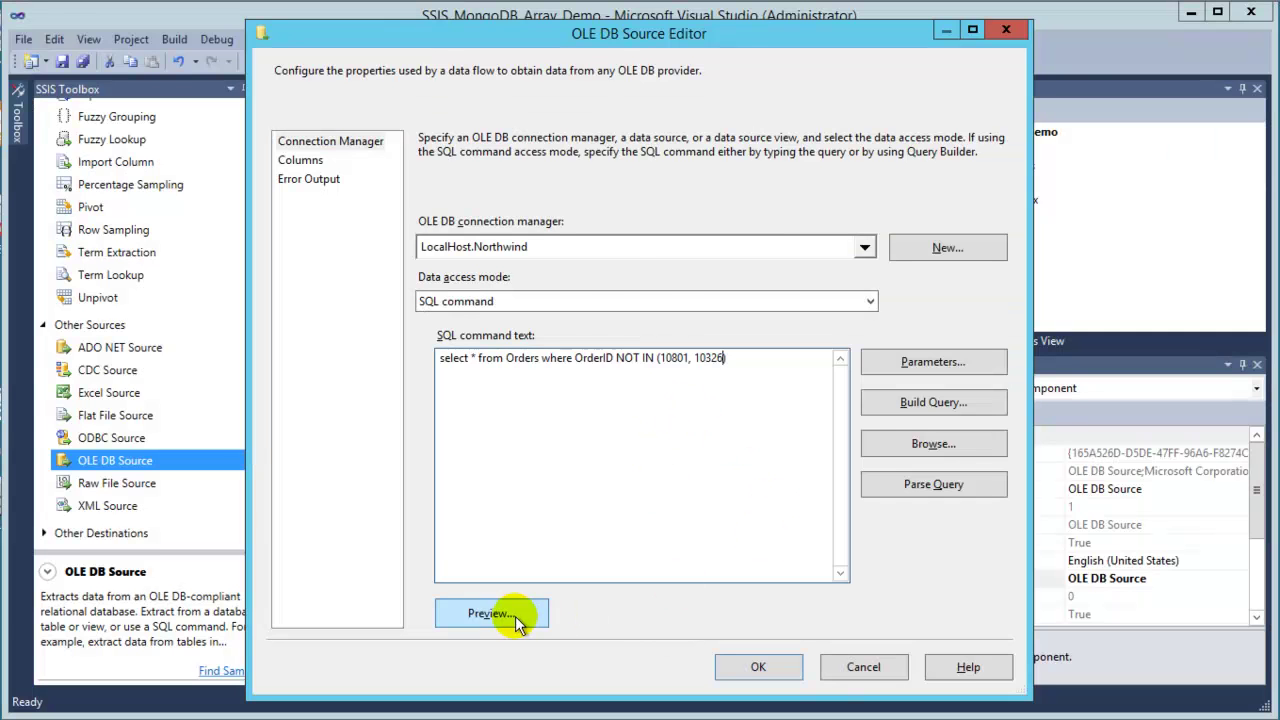
click(525, 617)
Also filter the query on the customer's CustomerID, preview the single remaining order, and save the source.
click(782, 546)
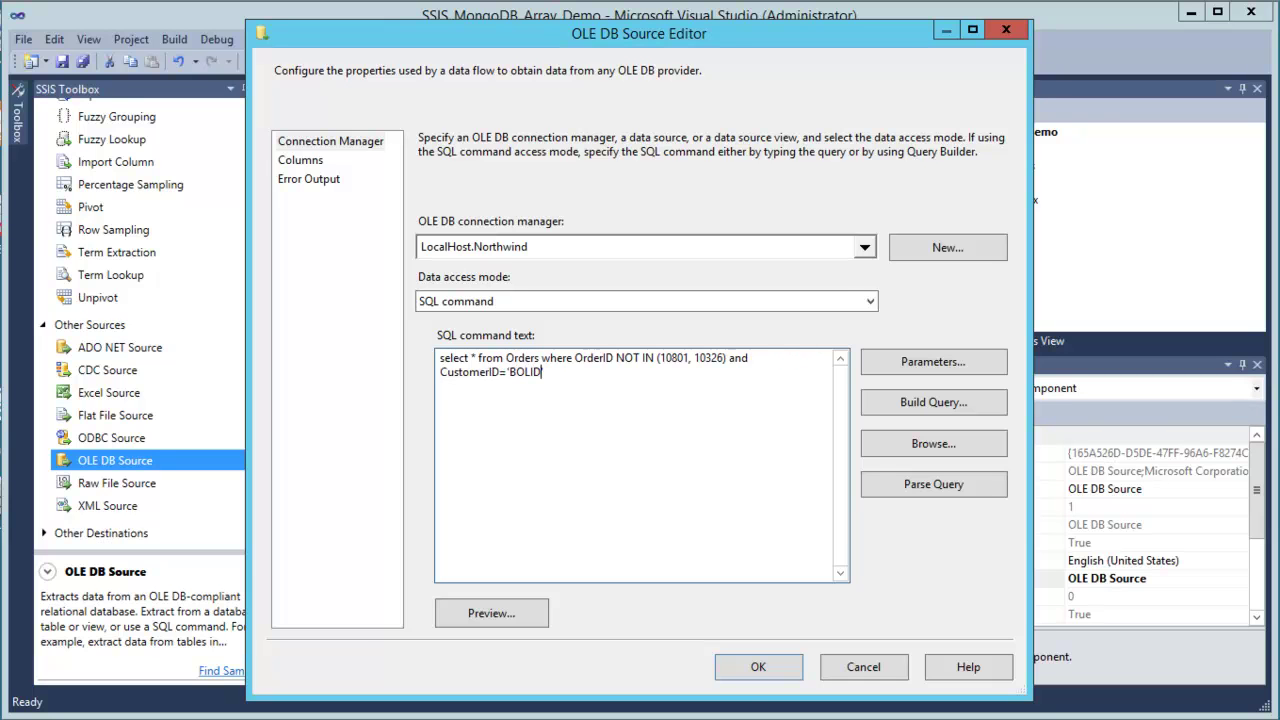
click(491, 613)
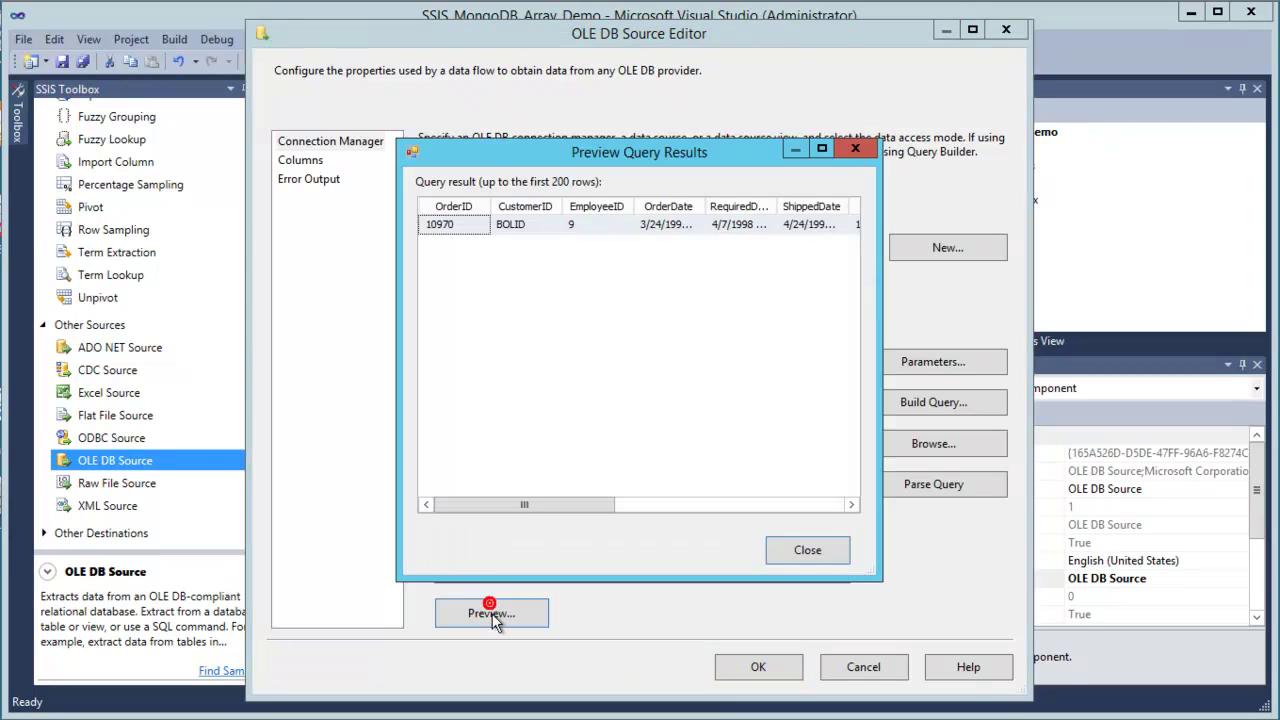
click(520, 226)
click(807, 540)
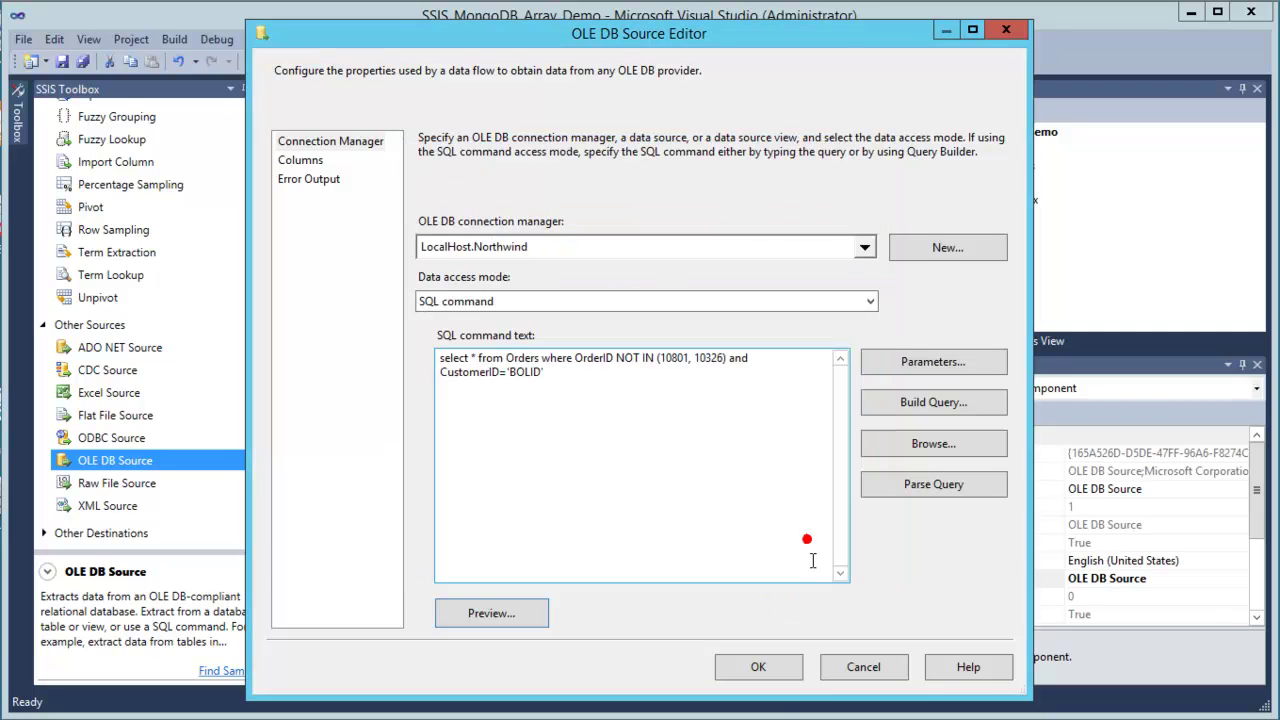
click(765, 670)
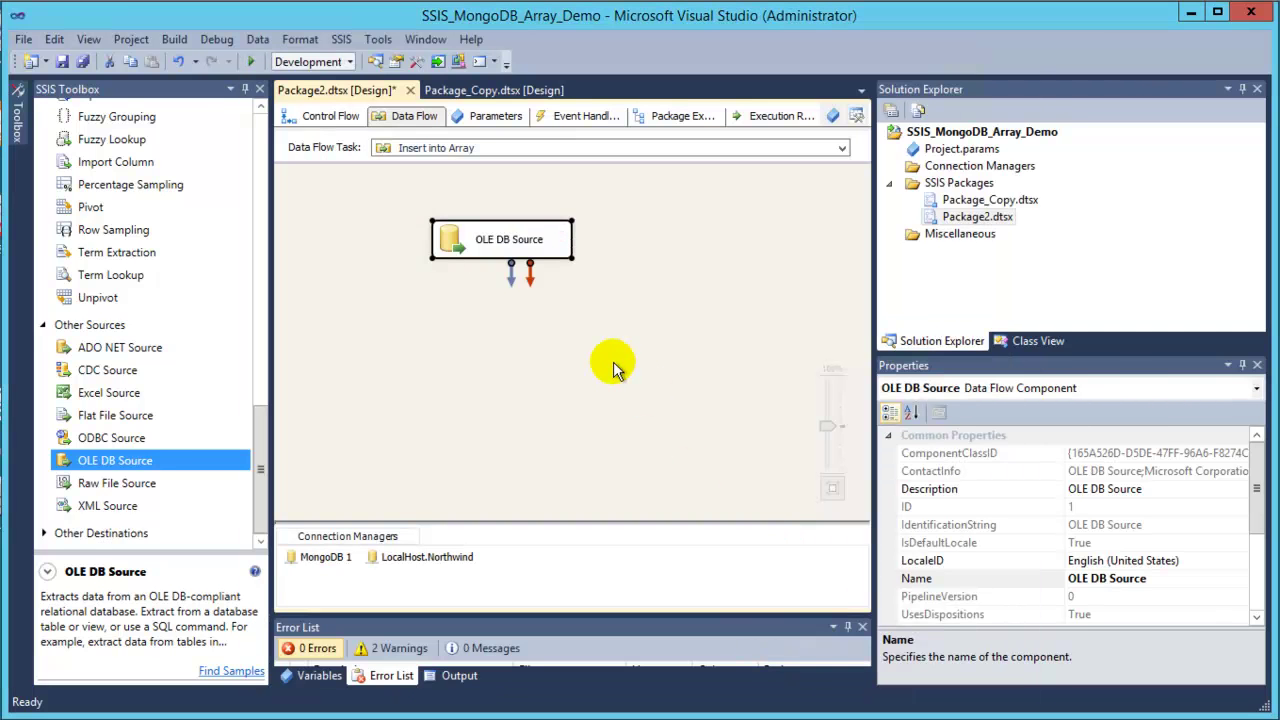
Drop a ZS JSON Generator Transform beneath the OLE DB Source and open its editor.
drag(262, 464, 258, 263)
click(136, 395)
drag(418, 380, 435, 314)
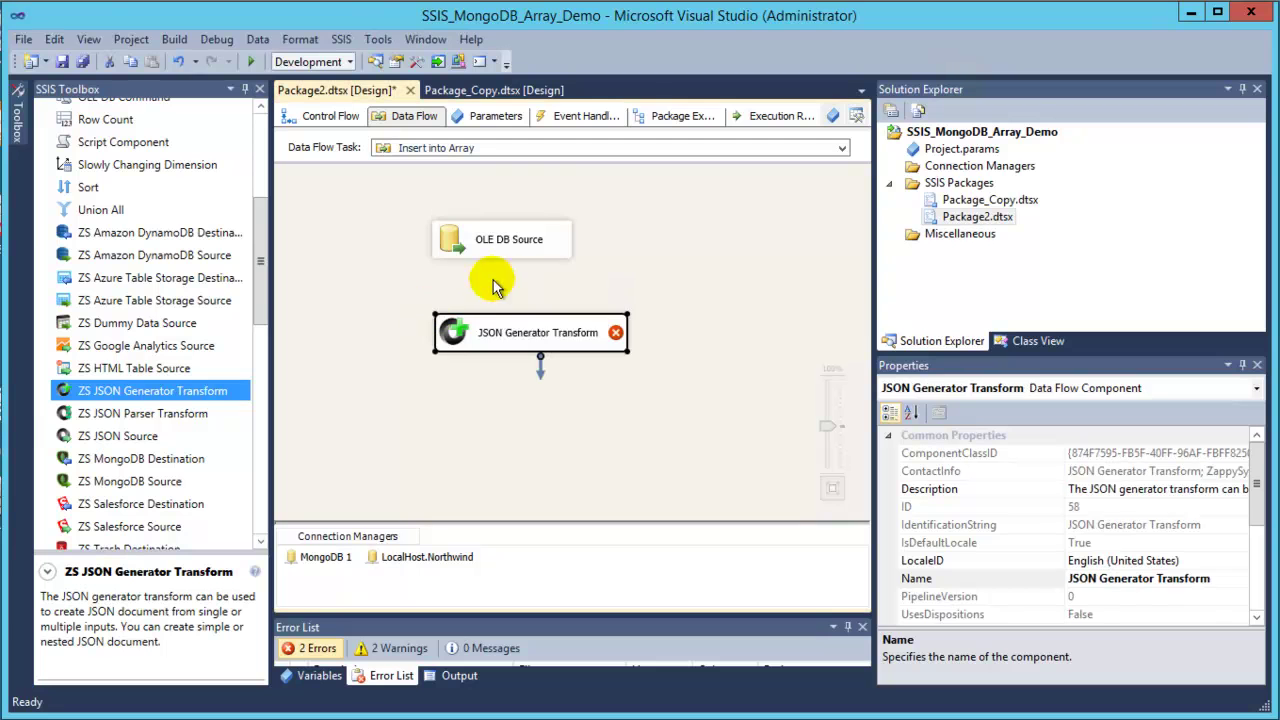
double_click(513, 335)
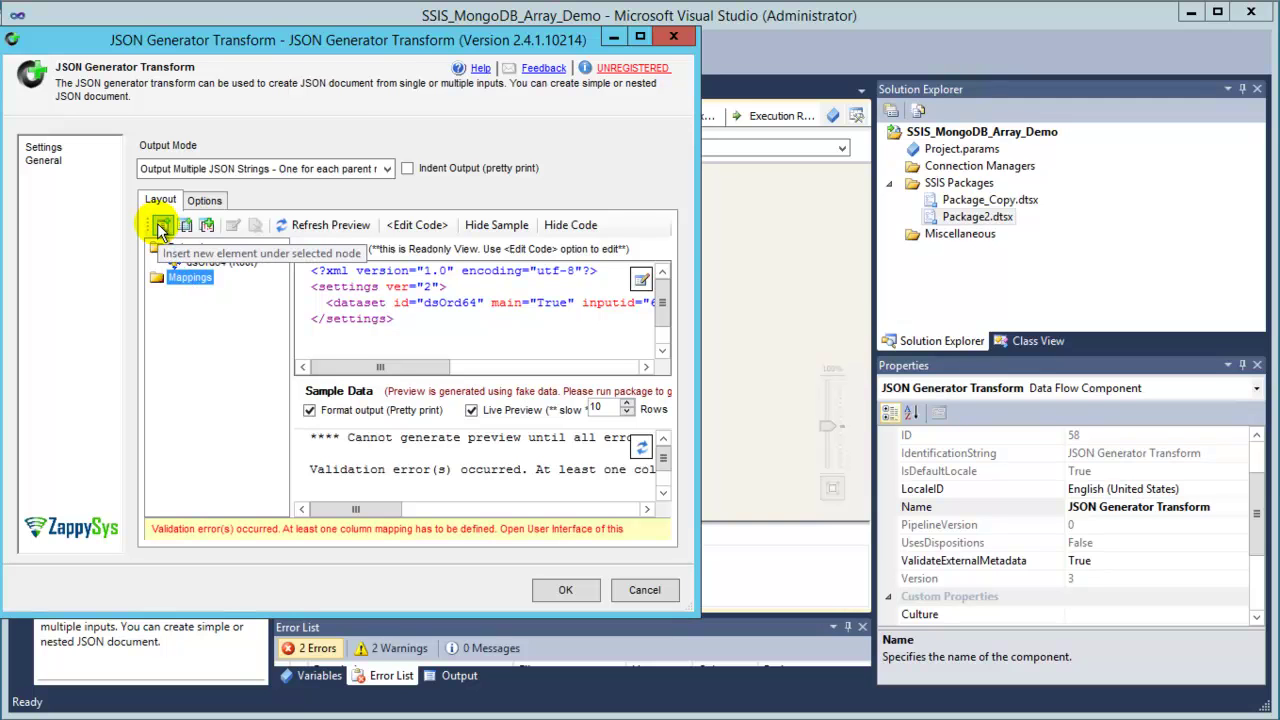
Add an unbound Orders element to the JSON layout.
click(160, 226)
drag(80, 42, 415, 179)
click(393, 209)
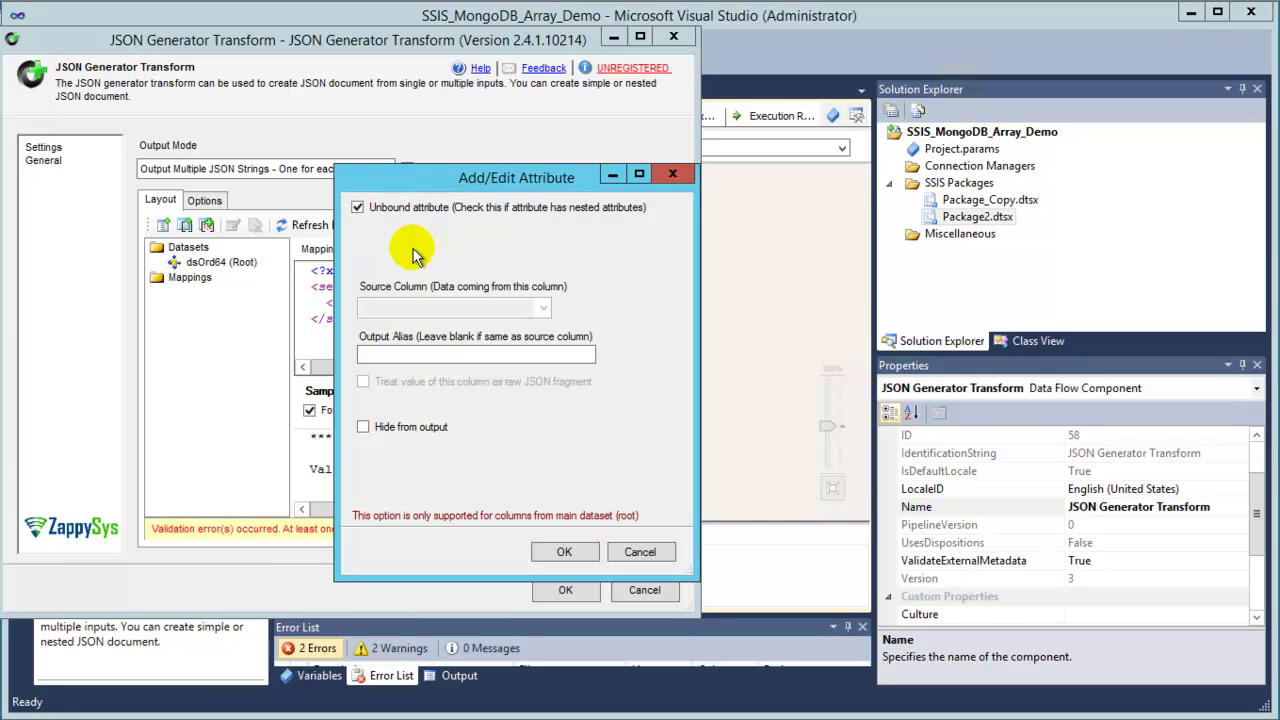
click(451, 356)
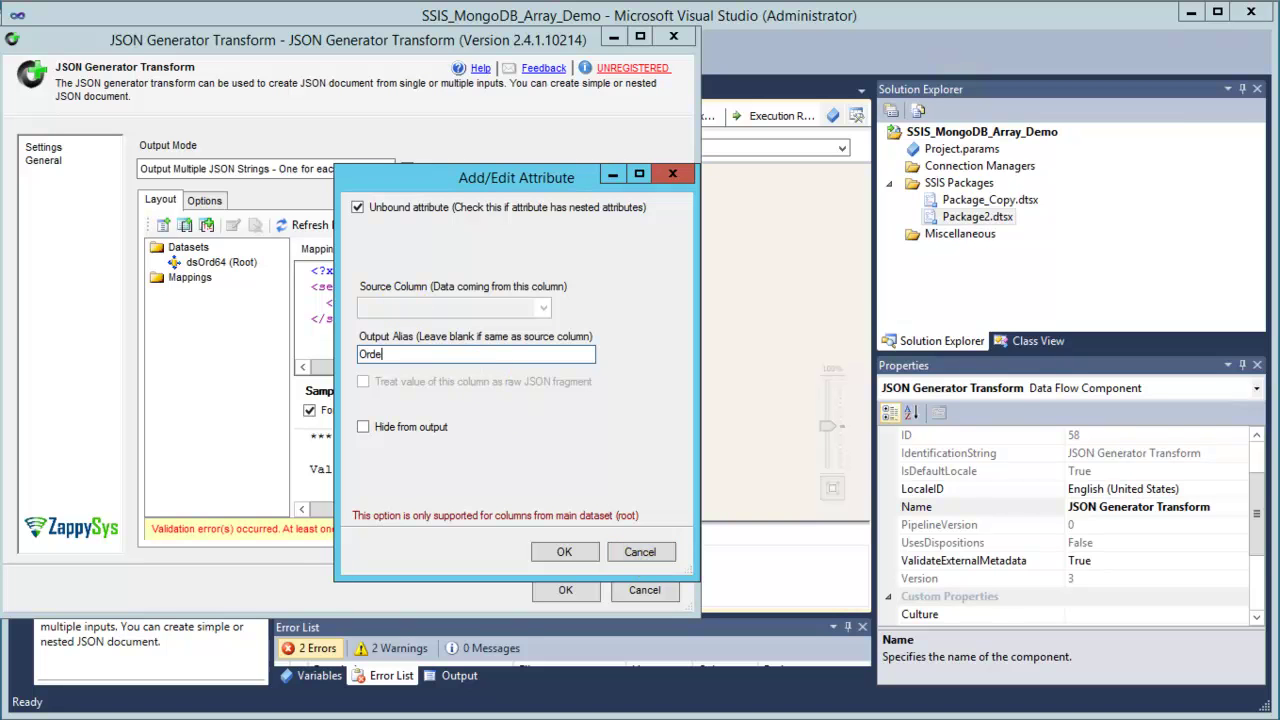
click(557, 553)
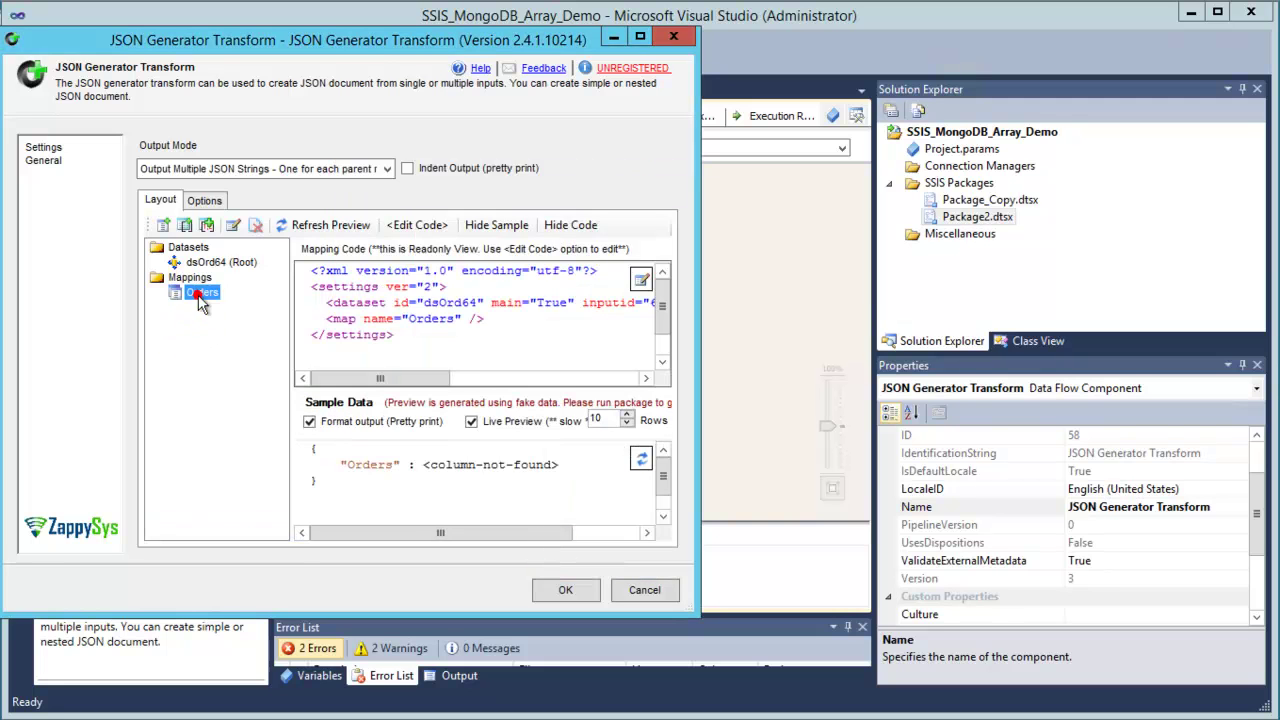
Add OrderID, ShipCity and ShipCountry columns inside Orders and check the sample output.
click(163, 224)
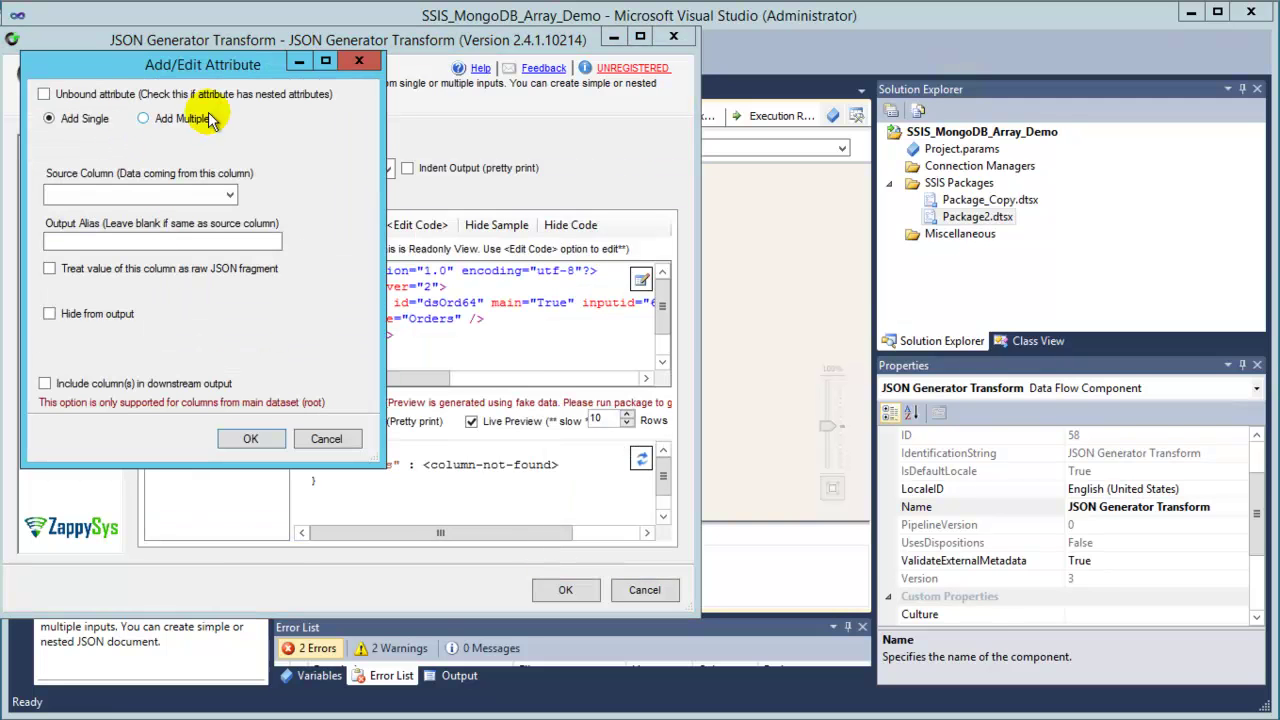
click(145, 118)
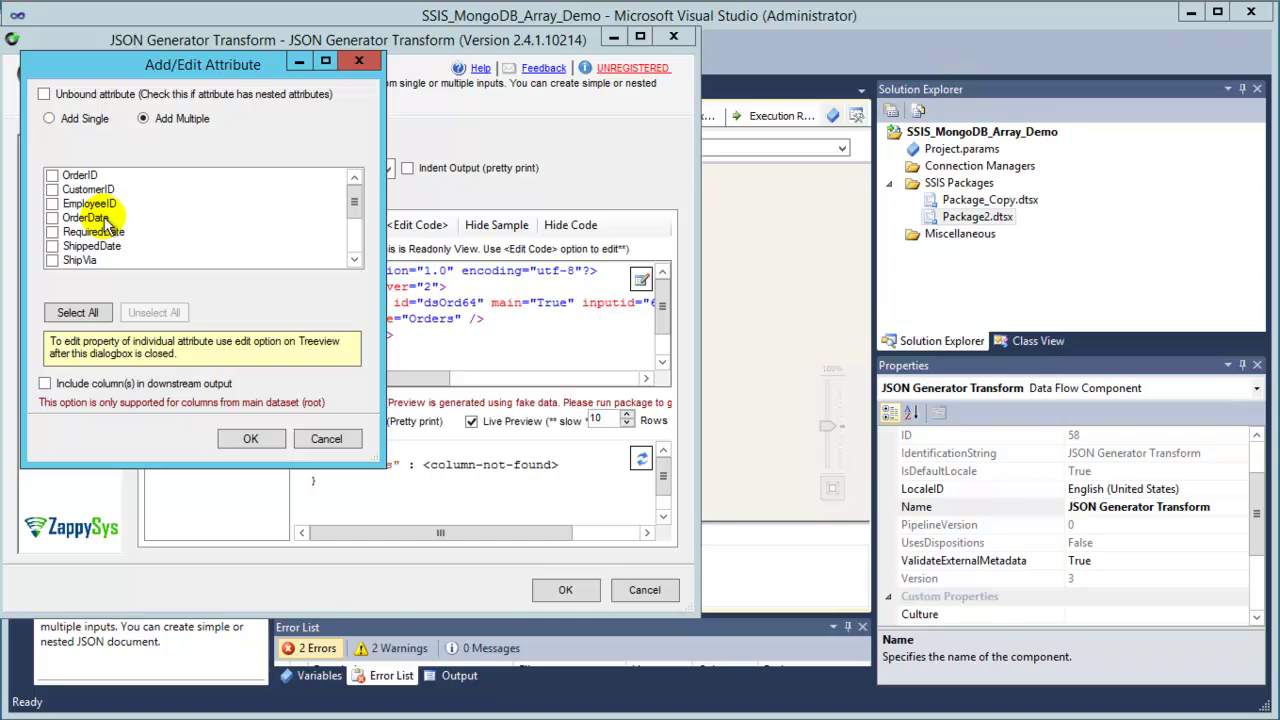
click(90, 175)
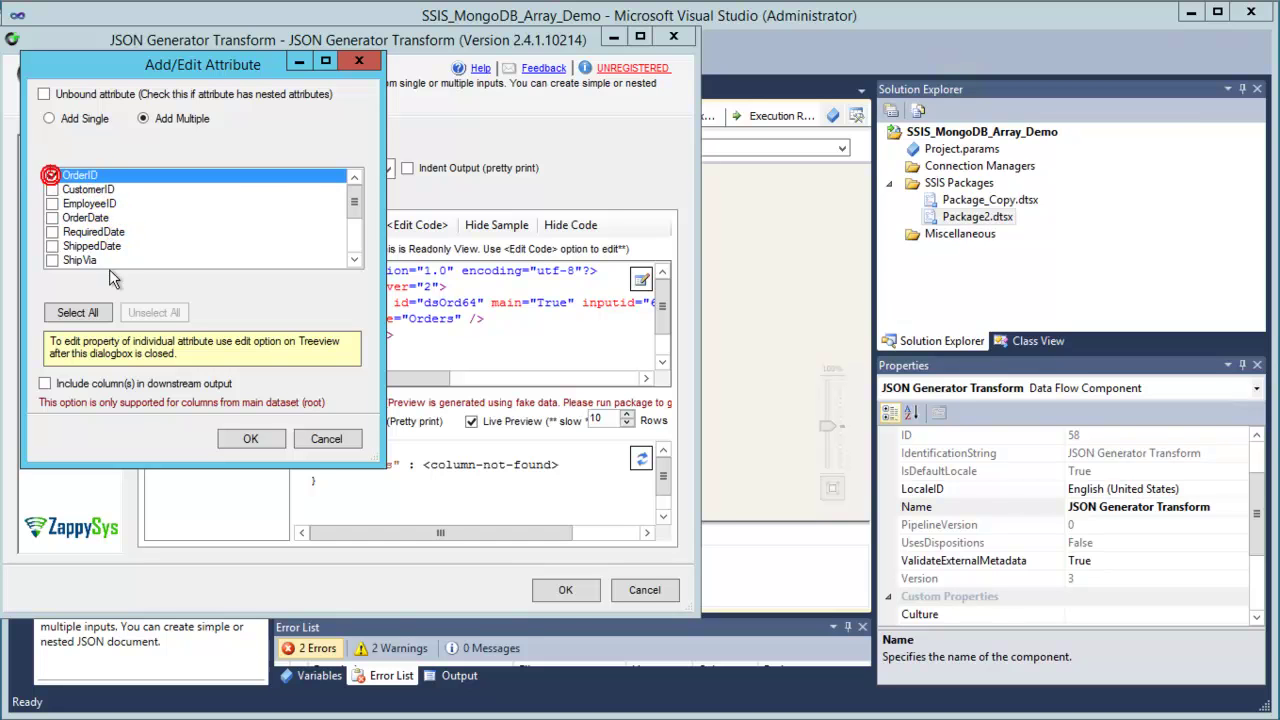
drag(354, 196, 354, 224)
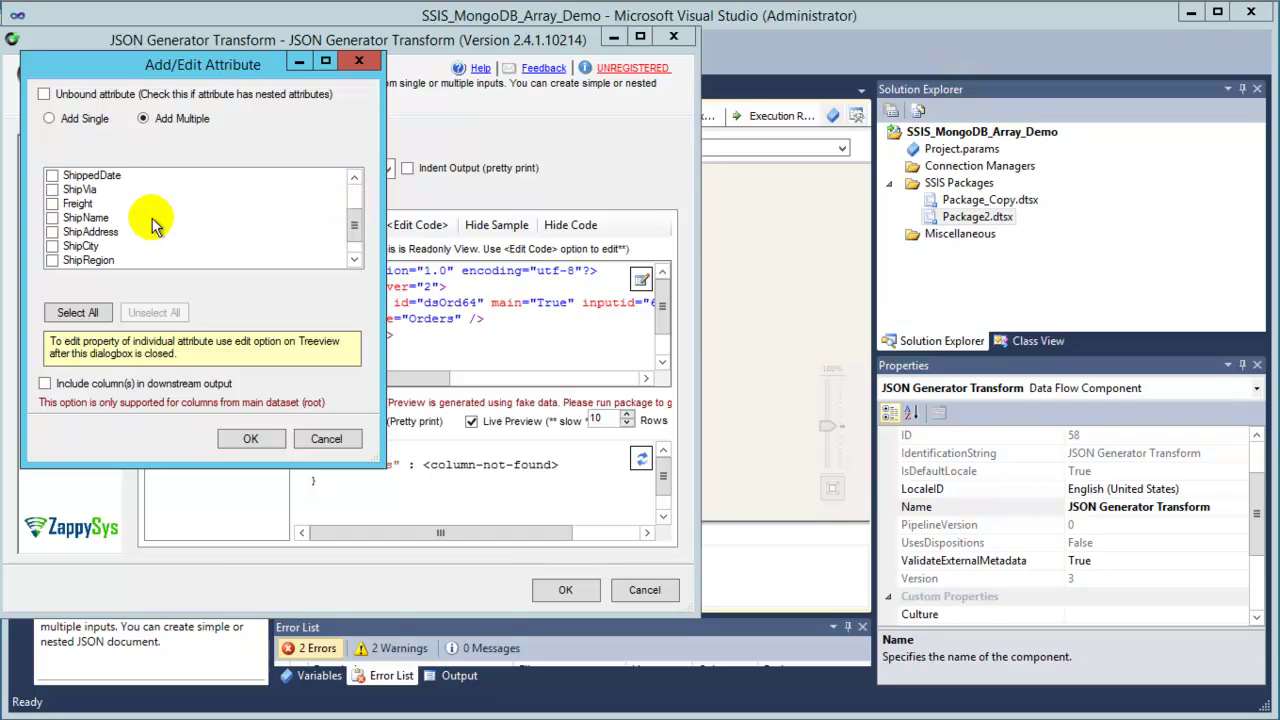
click(100, 246)
click(50, 247)
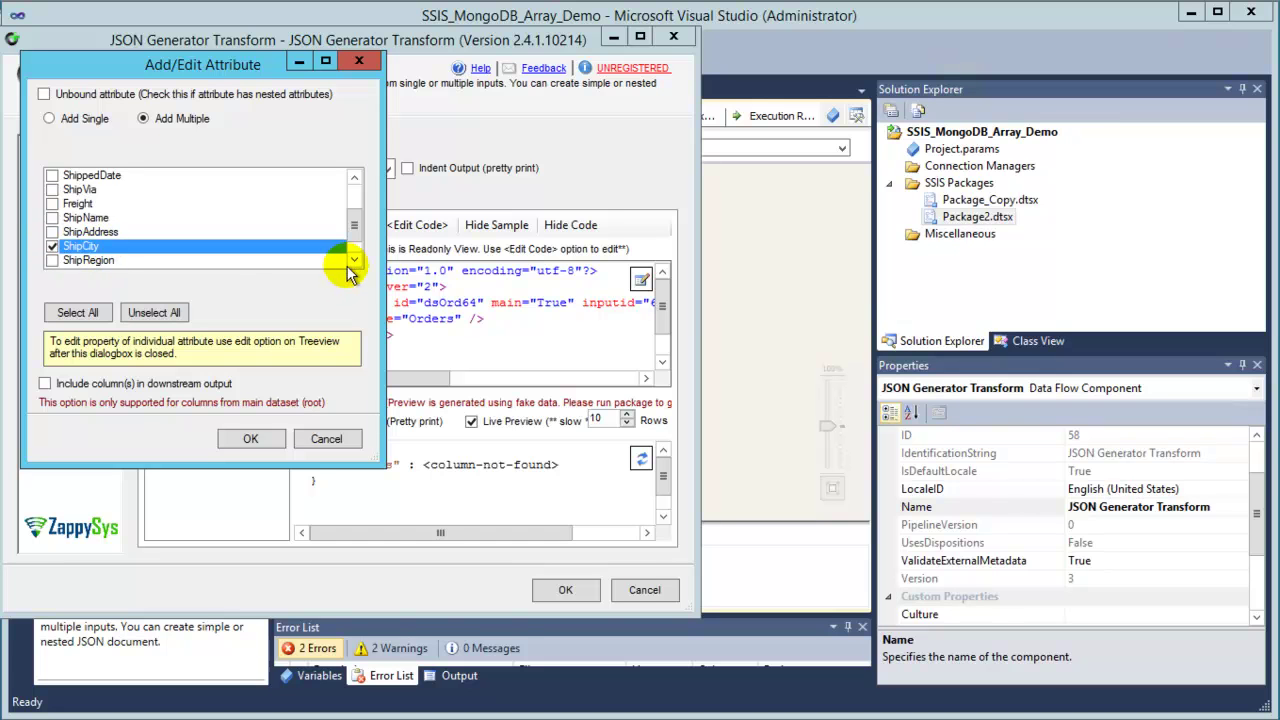
click(354, 260)
click(354, 260)
click(85, 259)
click(268, 442)
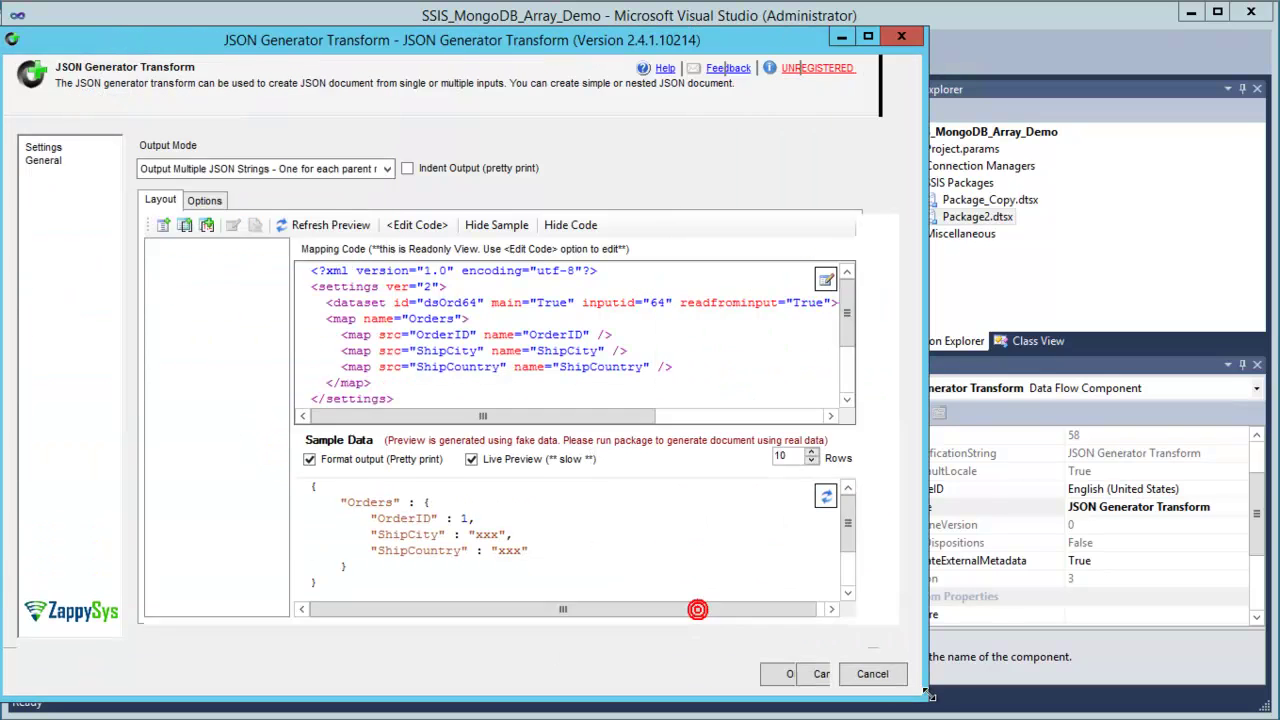
drag(427, 504, 431, 506)
drag(549, 560, 257, 514)
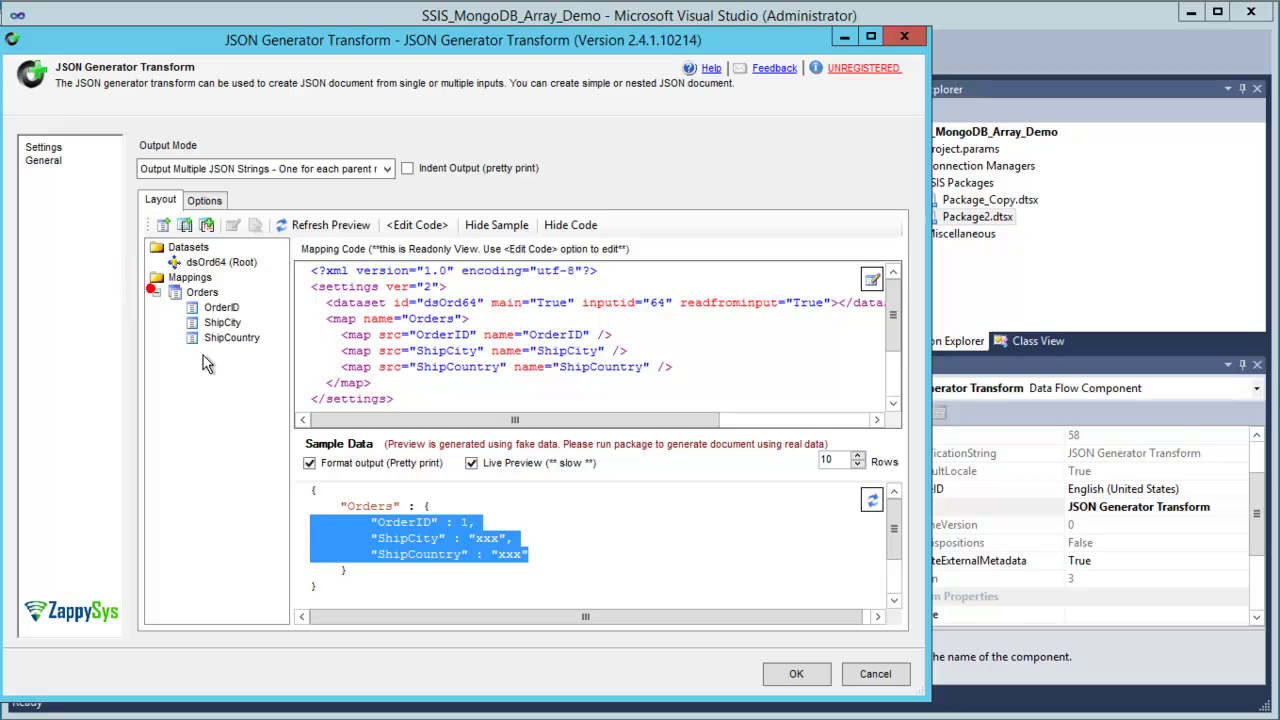
click(156, 292)
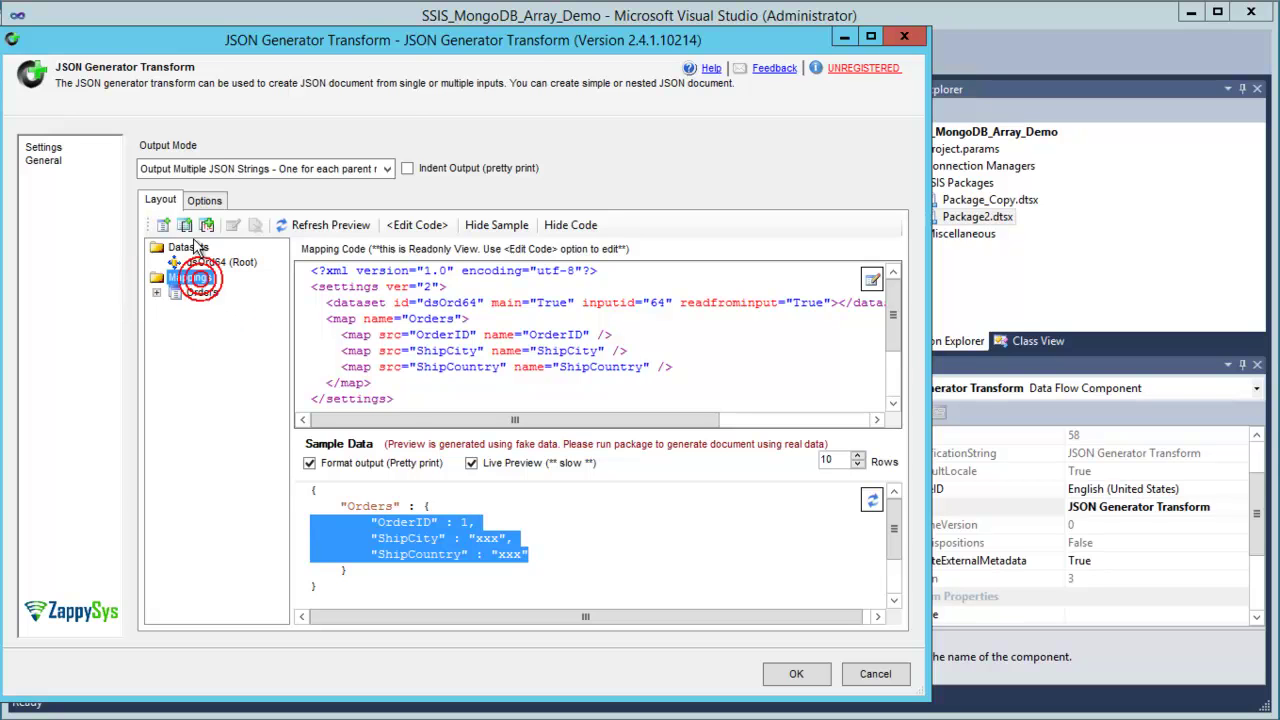
Add CustomerID as a hidden attribute passed to downstream components, then confirm the mappings.
click(163, 225)
click(180, 143)
click(74, 143)
click(140, 218)
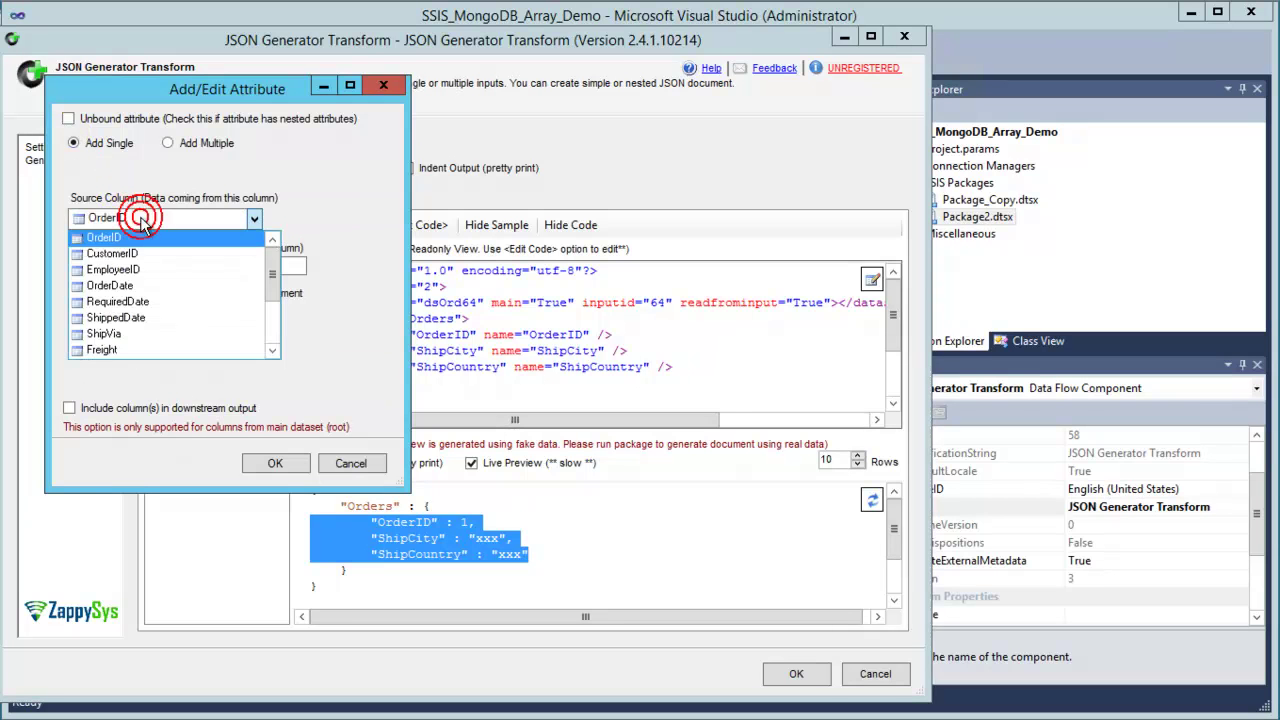
click(140, 253)
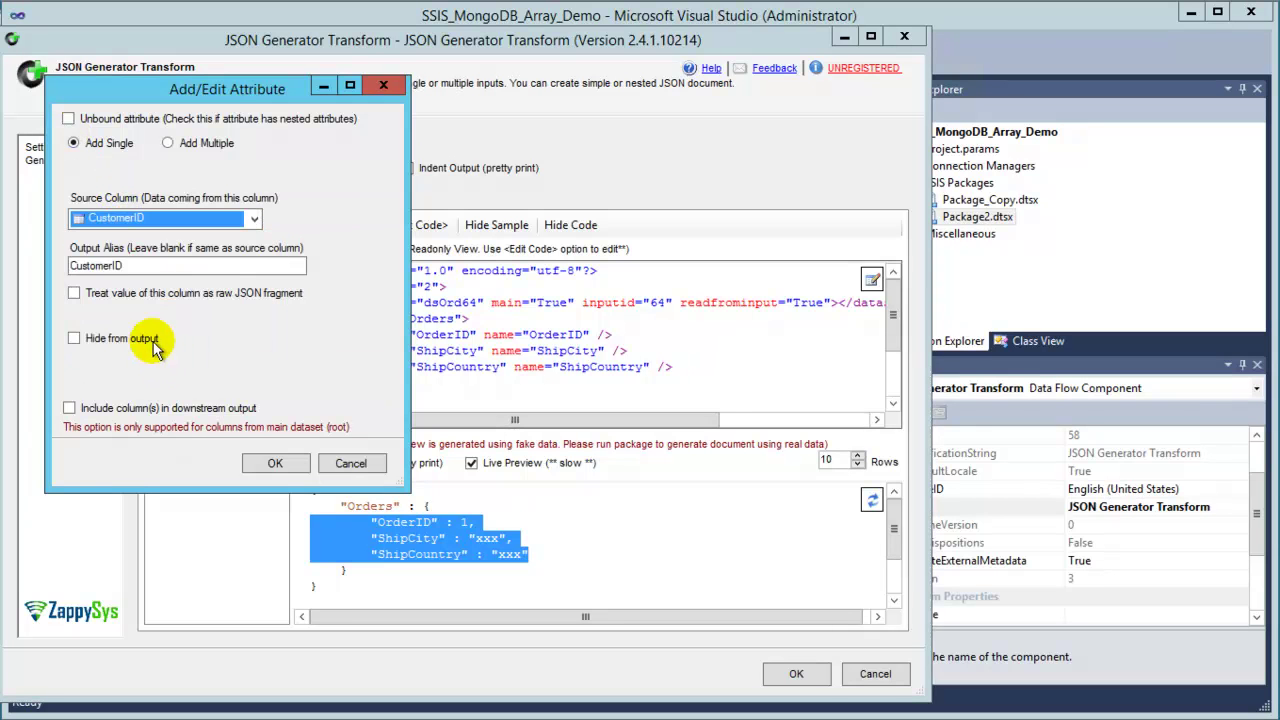
click(105, 338)
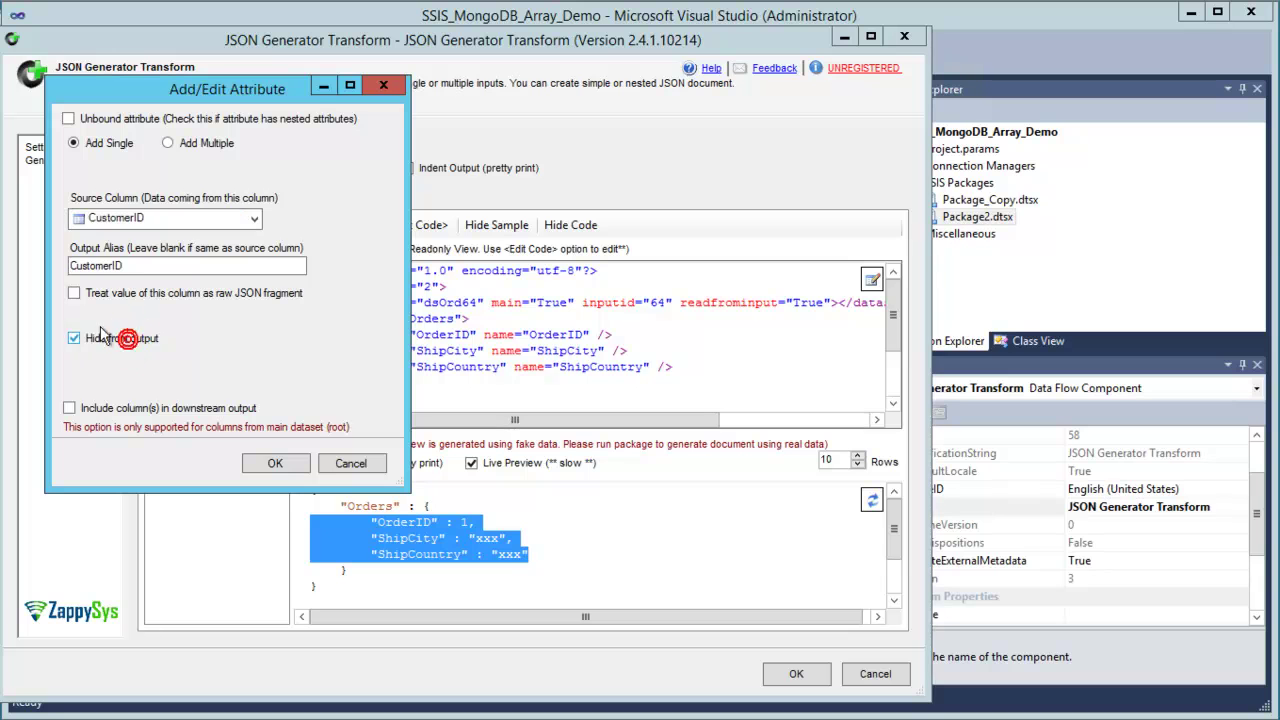
click(70, 408)
click(262, 462)
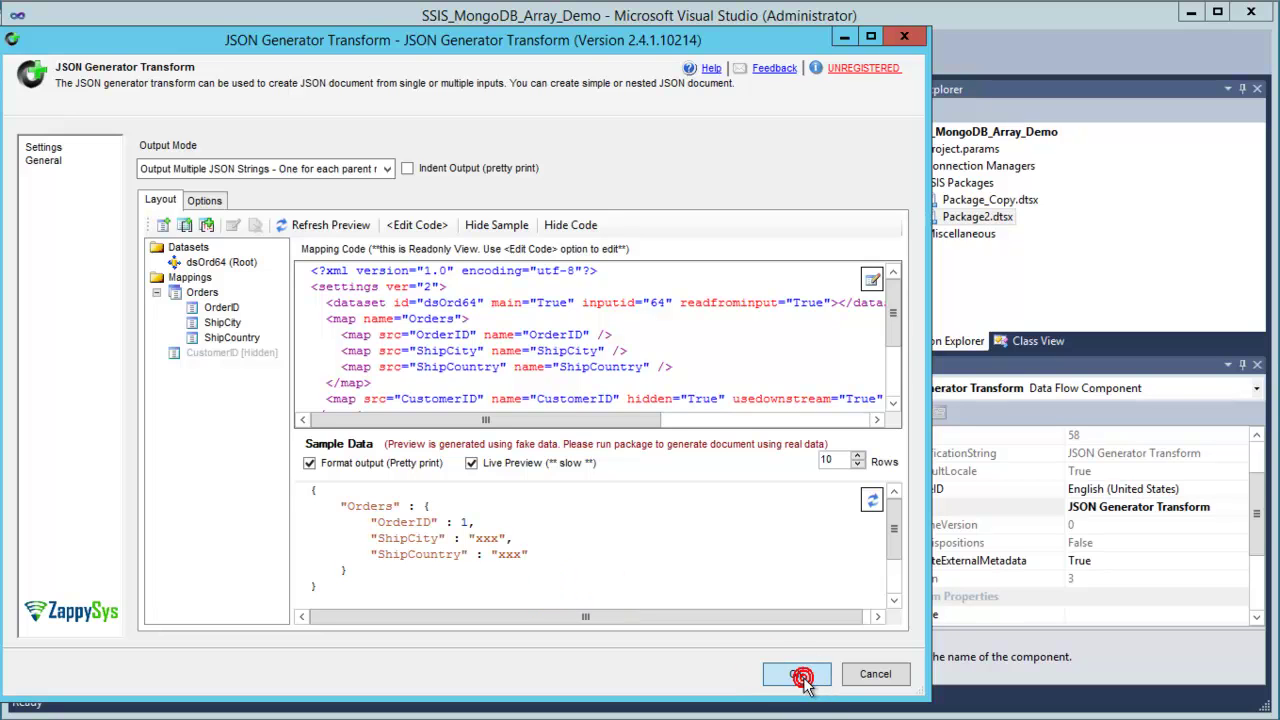
click(205, 352)
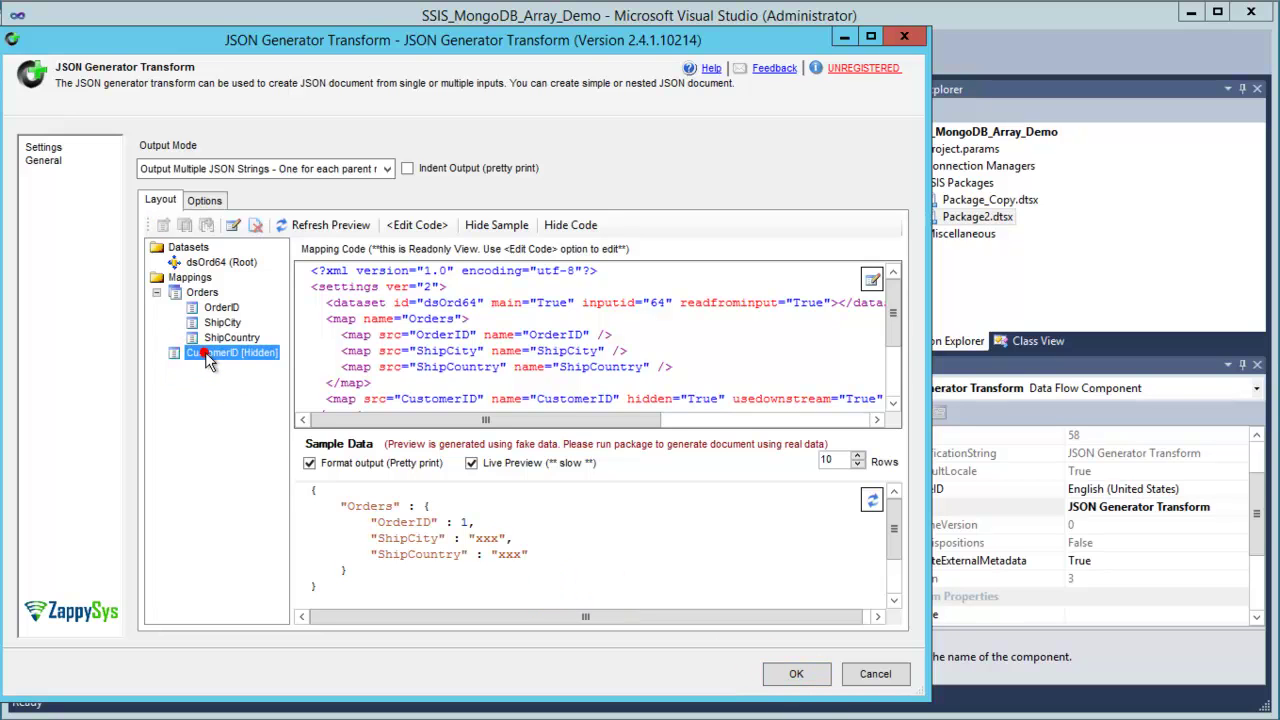
click(786, 680)
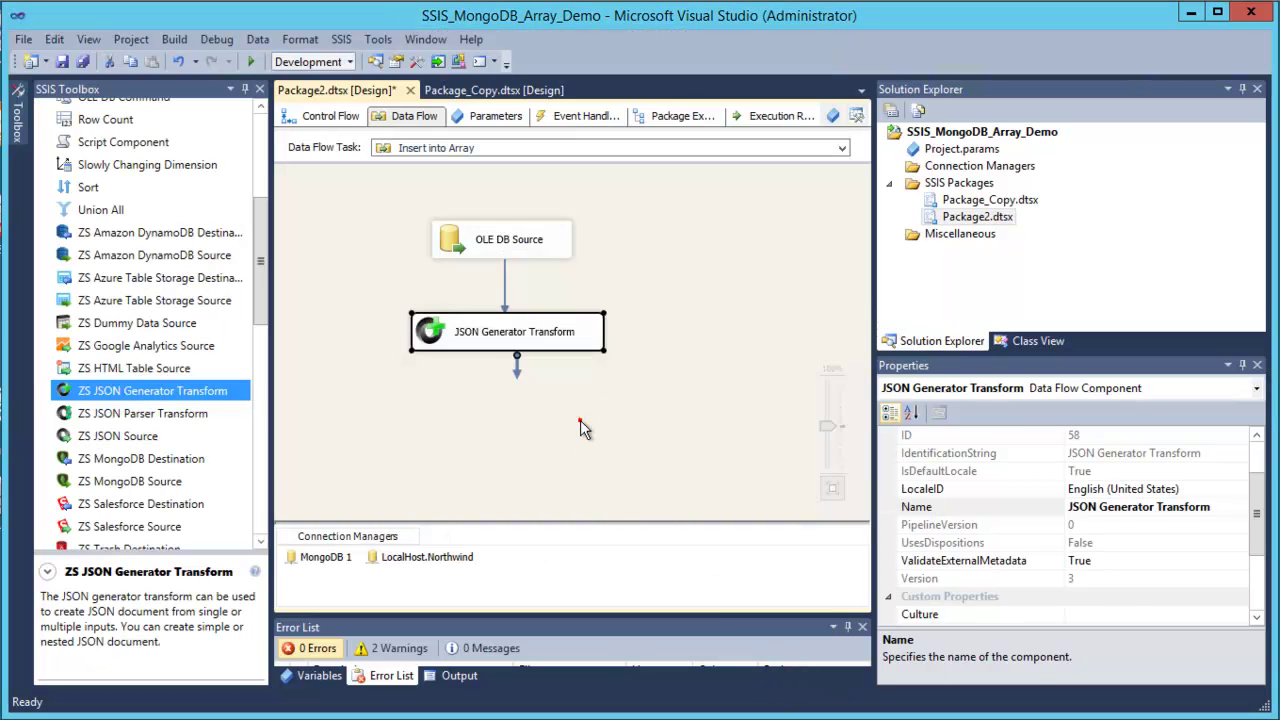
Add a ZS MongoDB Destination fed by the JSON Generator and open its settings.
click(580, 422)
drag(258, 303, 260, 343)
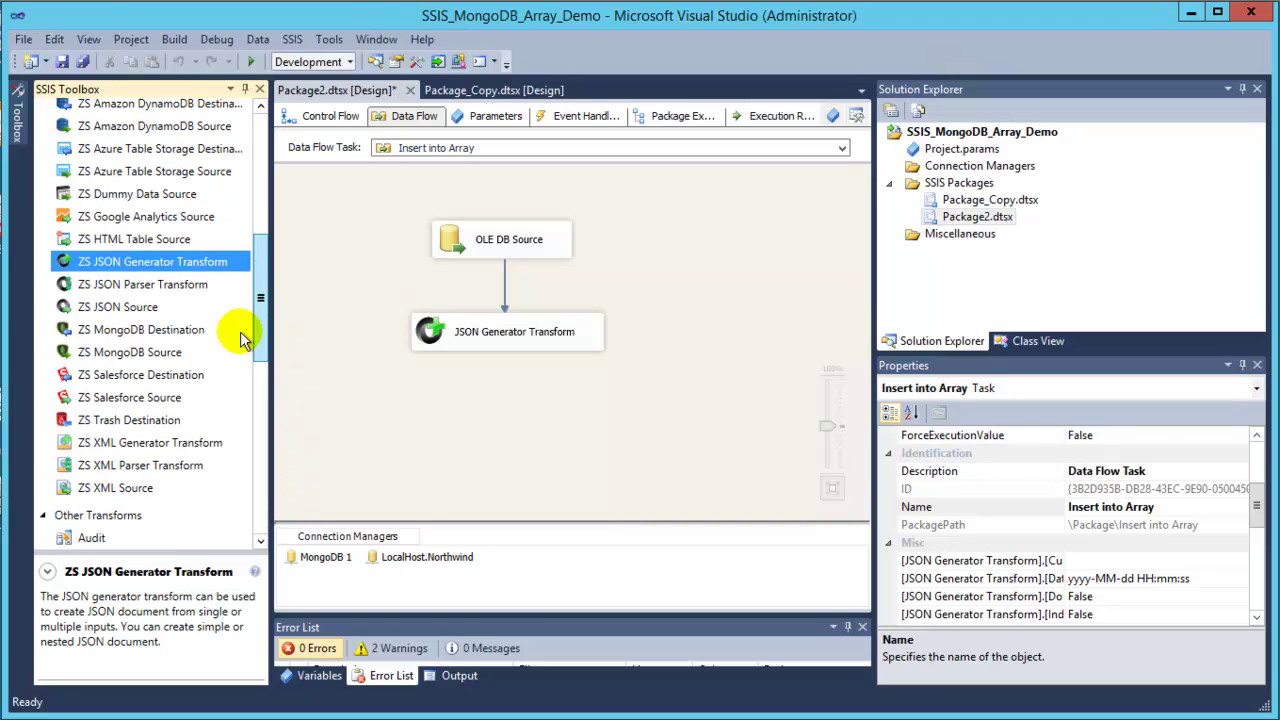
click(110, 332)
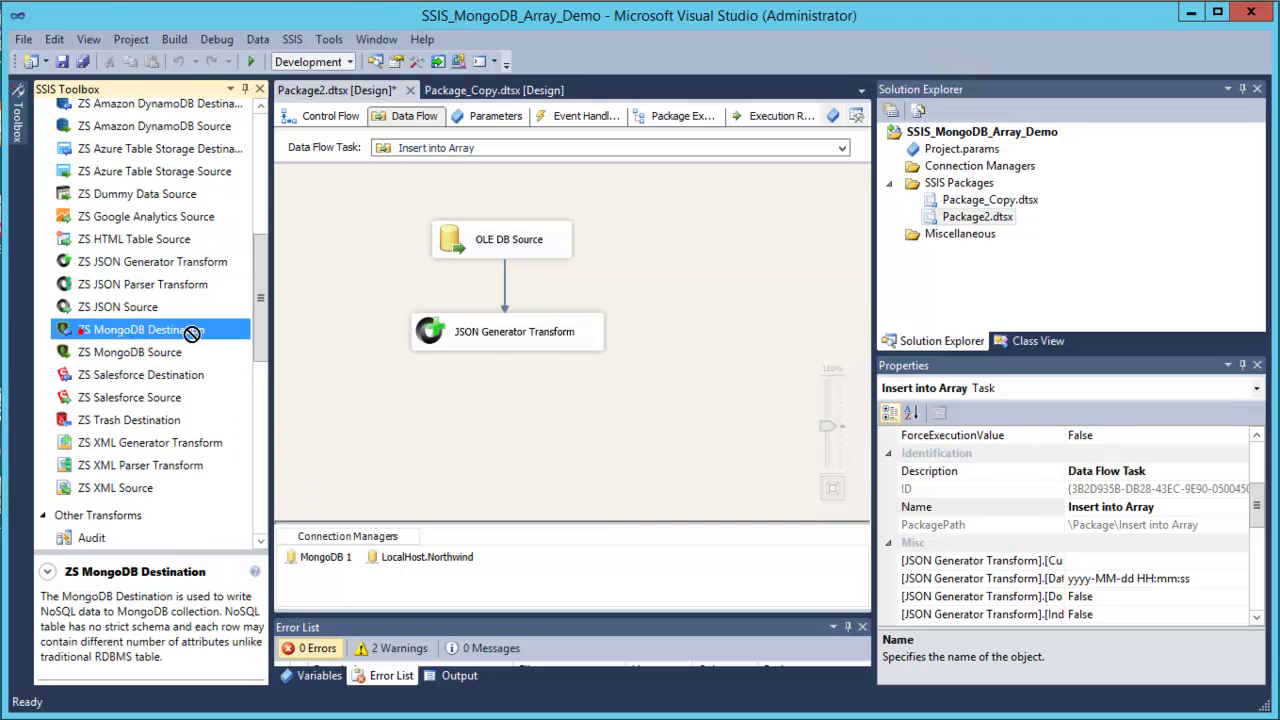
drag(423, 402, 423, 402)
click(482, 333)
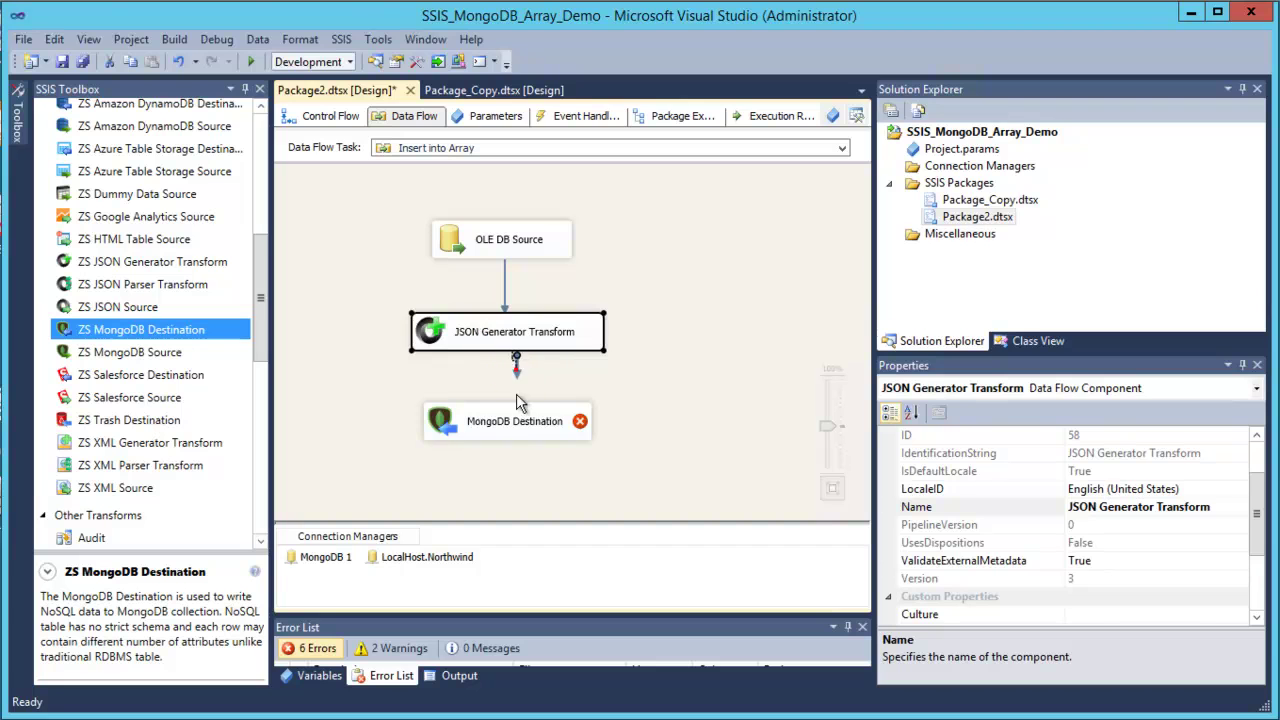
double_click(510, 425)
Use the MongoDB 1 connection and set LoadOptions to op=$push;multi=true.
click(555, 256)
click(550, 287)
click(450, 121)
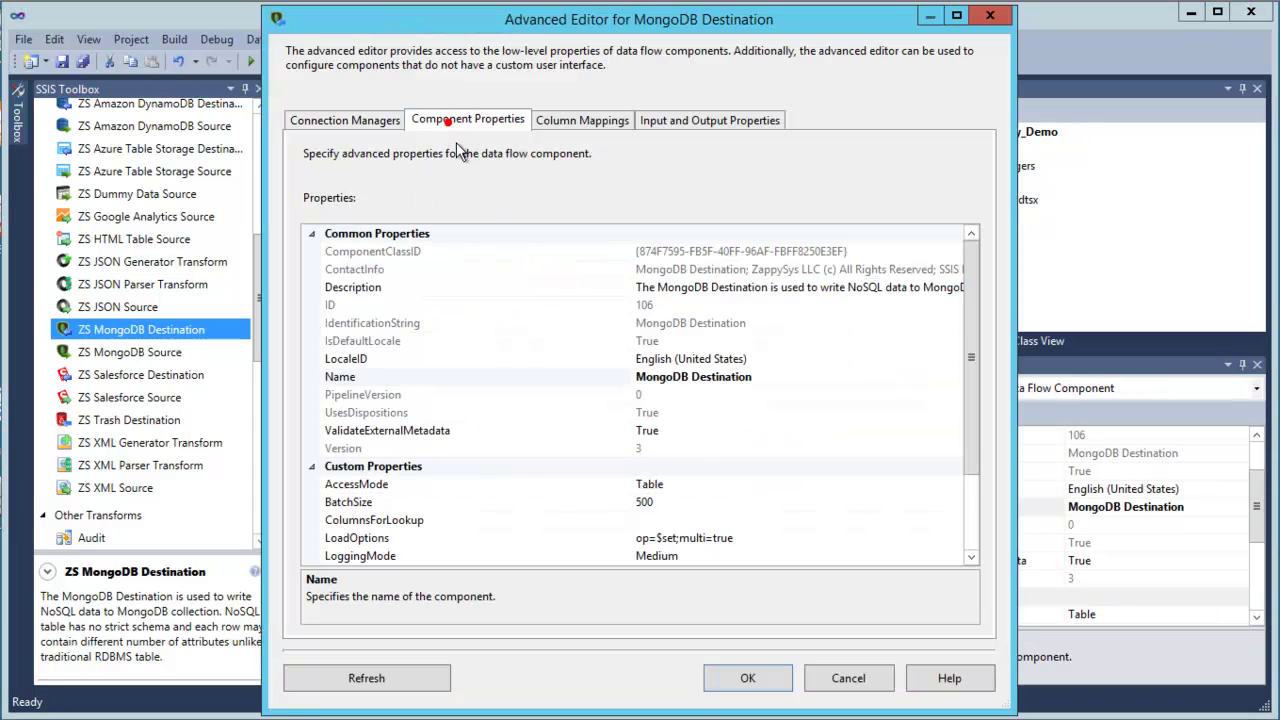
click(658, 538)
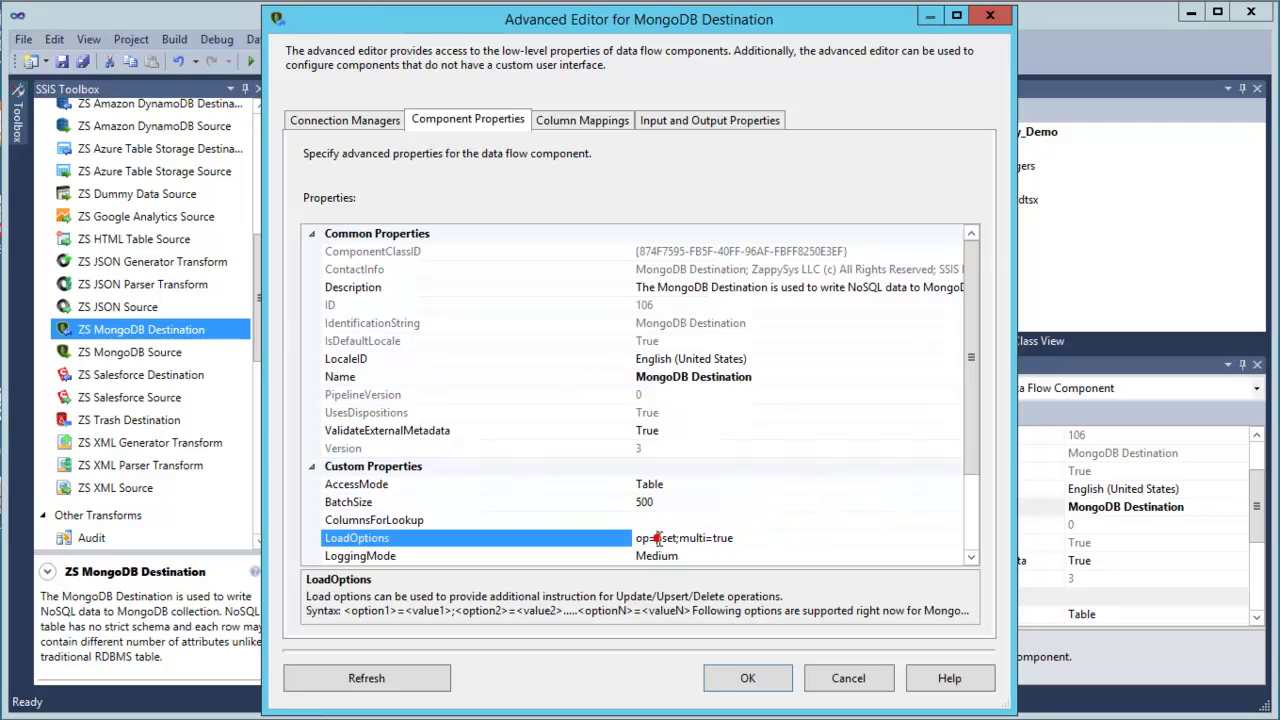
drag(673, 534, 677, 534)
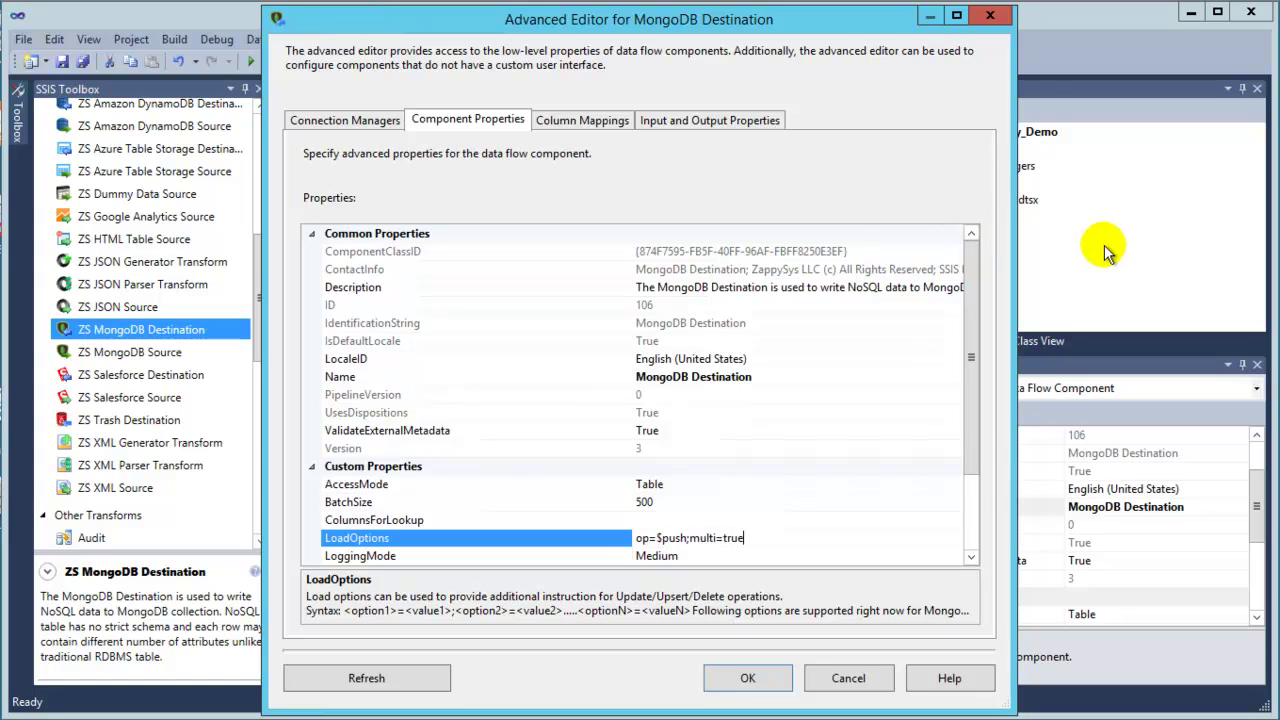
drag(972, 423, 965, 530)
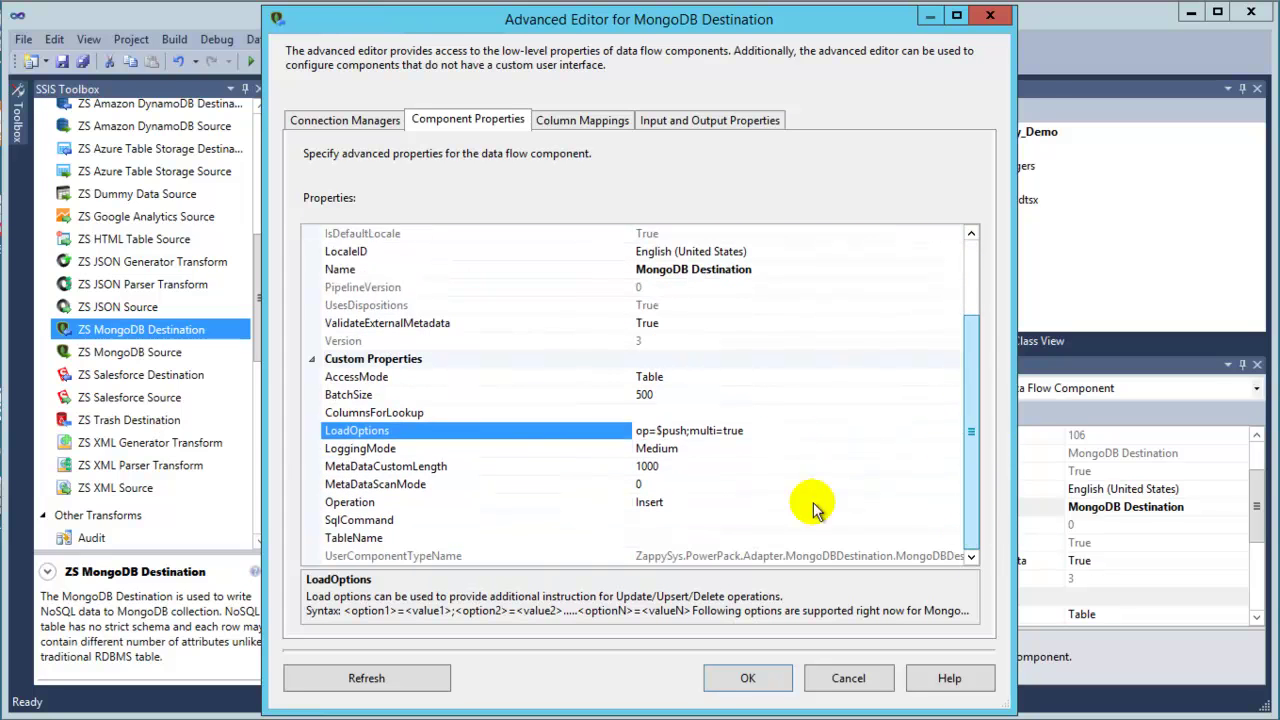
Set Operation to Update and TableName to UpdateArrayDemo.
click(715, 500)
click(956, 503)
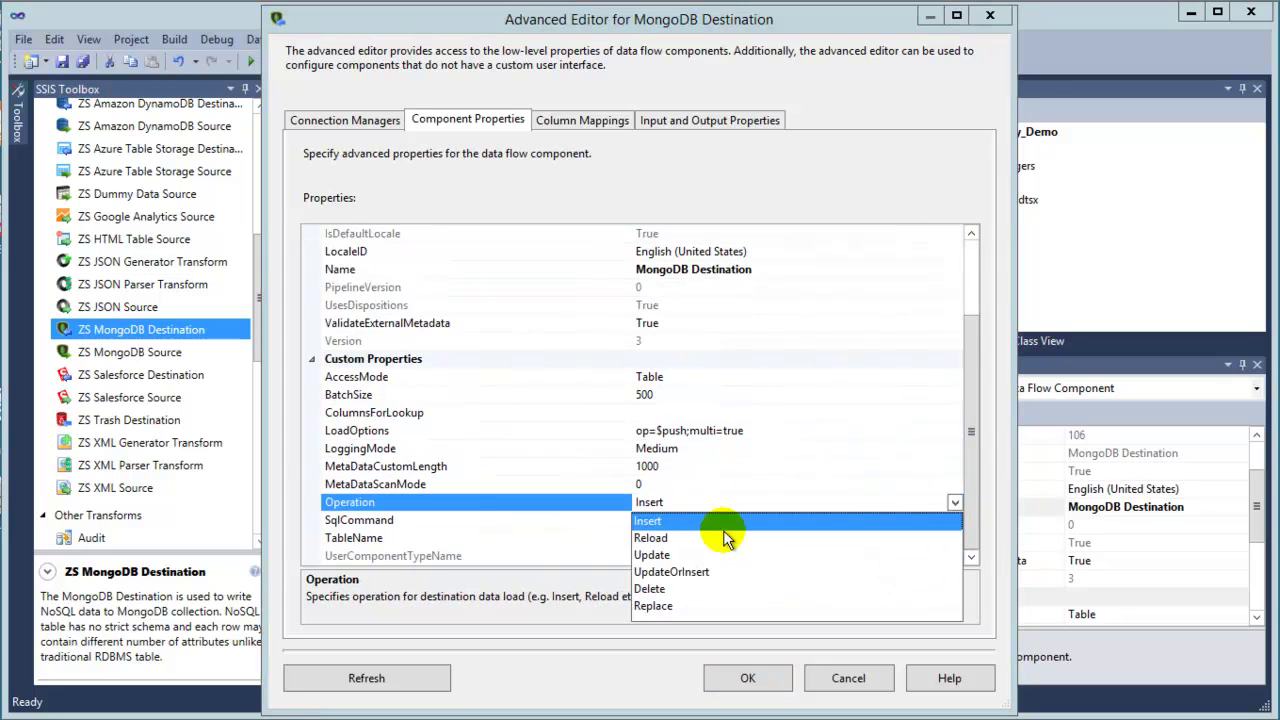
click(688, 554)
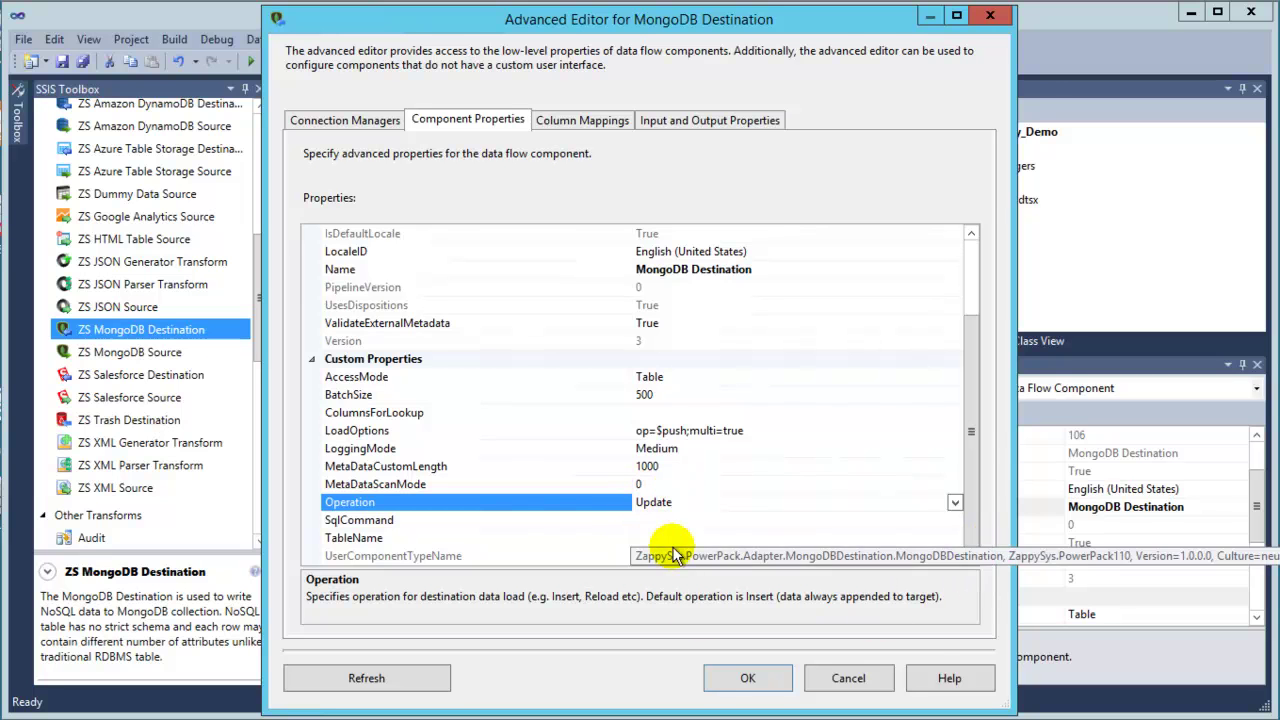
click(655, 538)
click(954, 538)
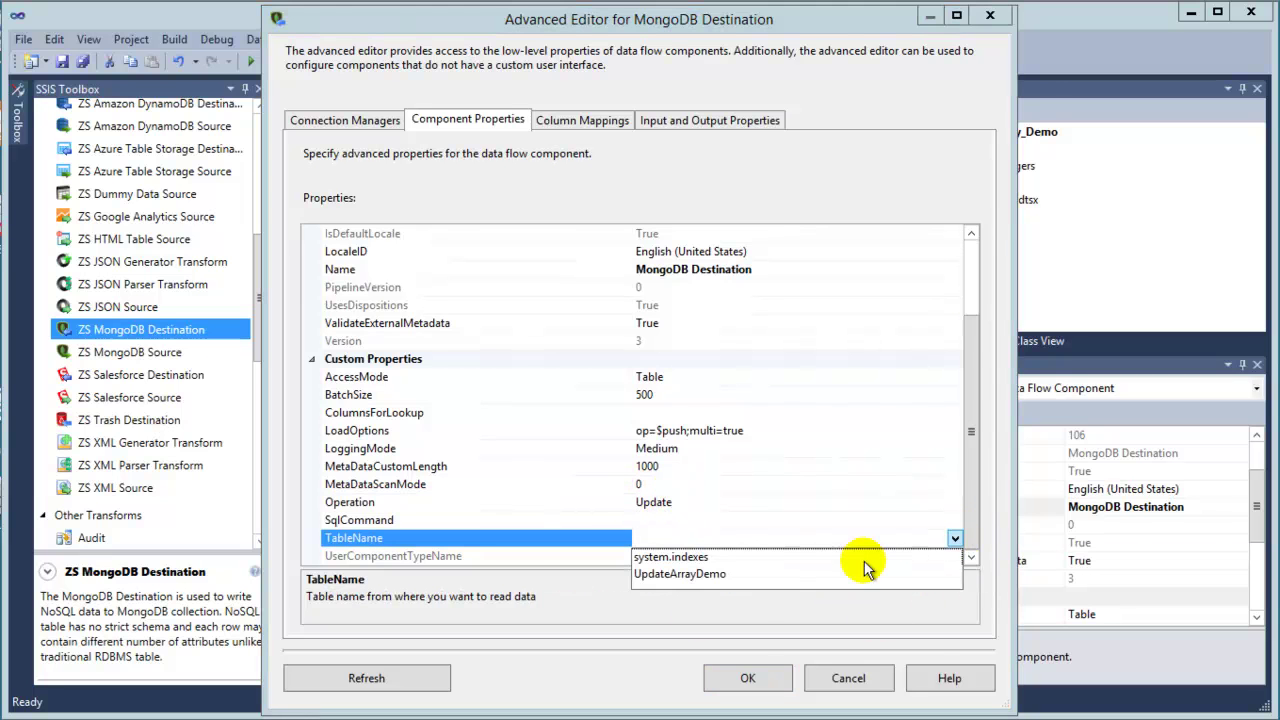
click(757, 574)
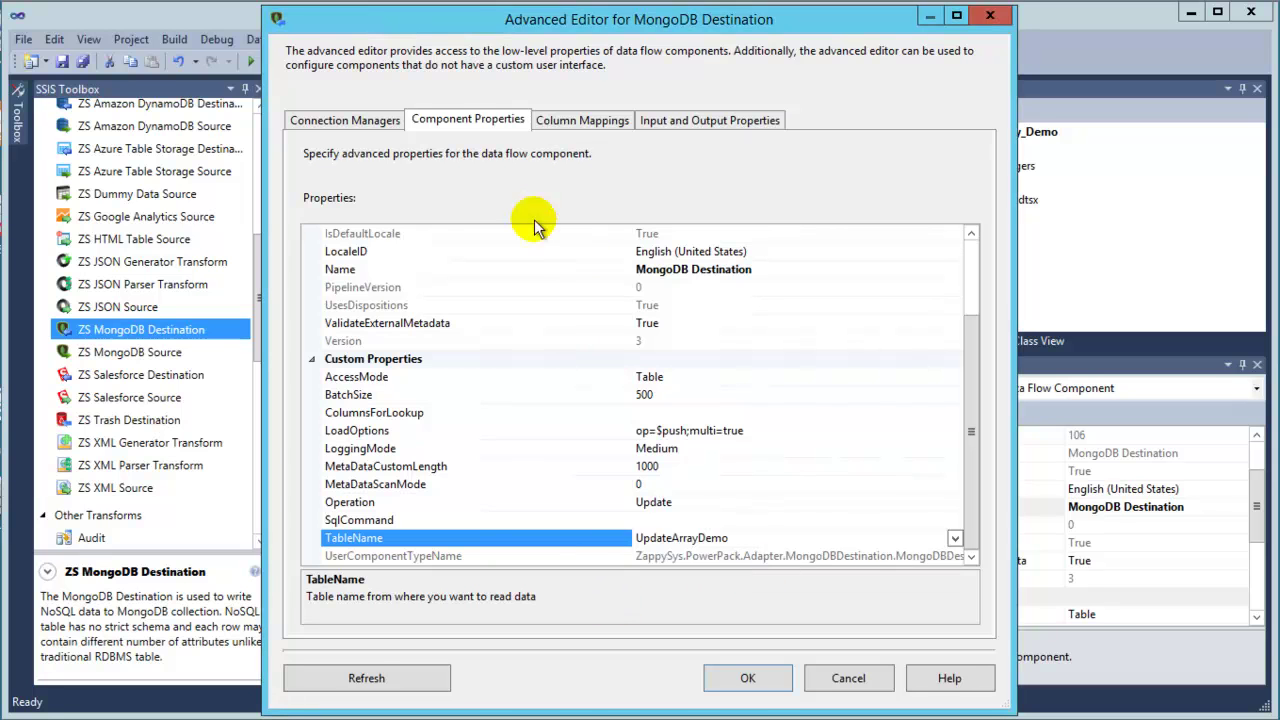
Map ZS_JSON_OUT to the __DOCUMENT__ destination column.
click(578, 121)
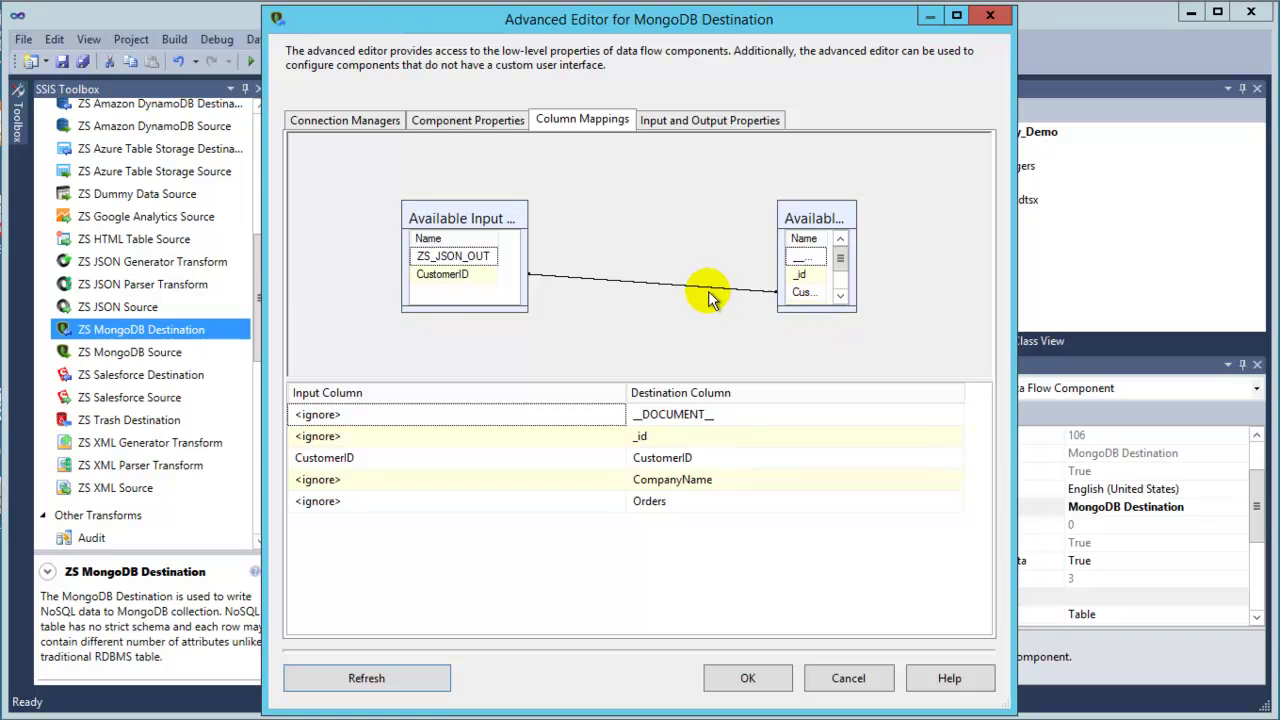
drag(855, 306, 1006, 354)
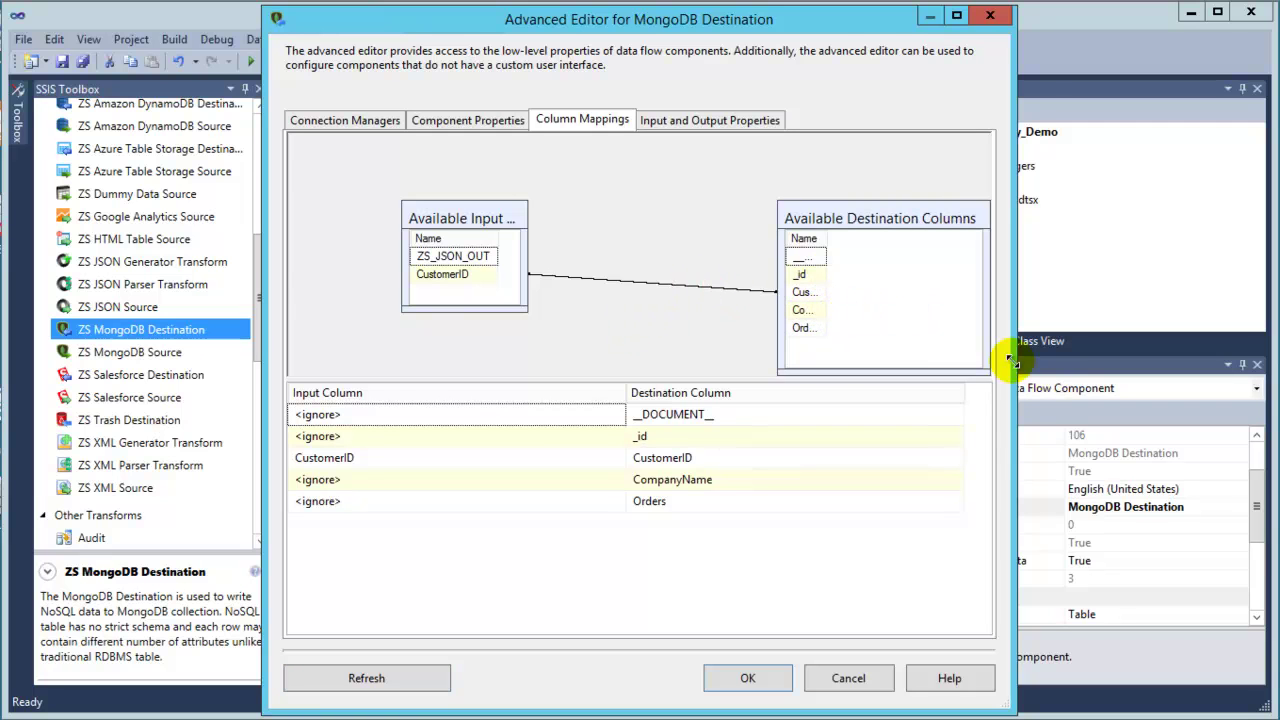
double_click(828, 237)
drag(611, 256, 855, 258)
Confirm the destination, save Package2.dtsx, and execute the Insert into Array data flow.
click(747, 678)
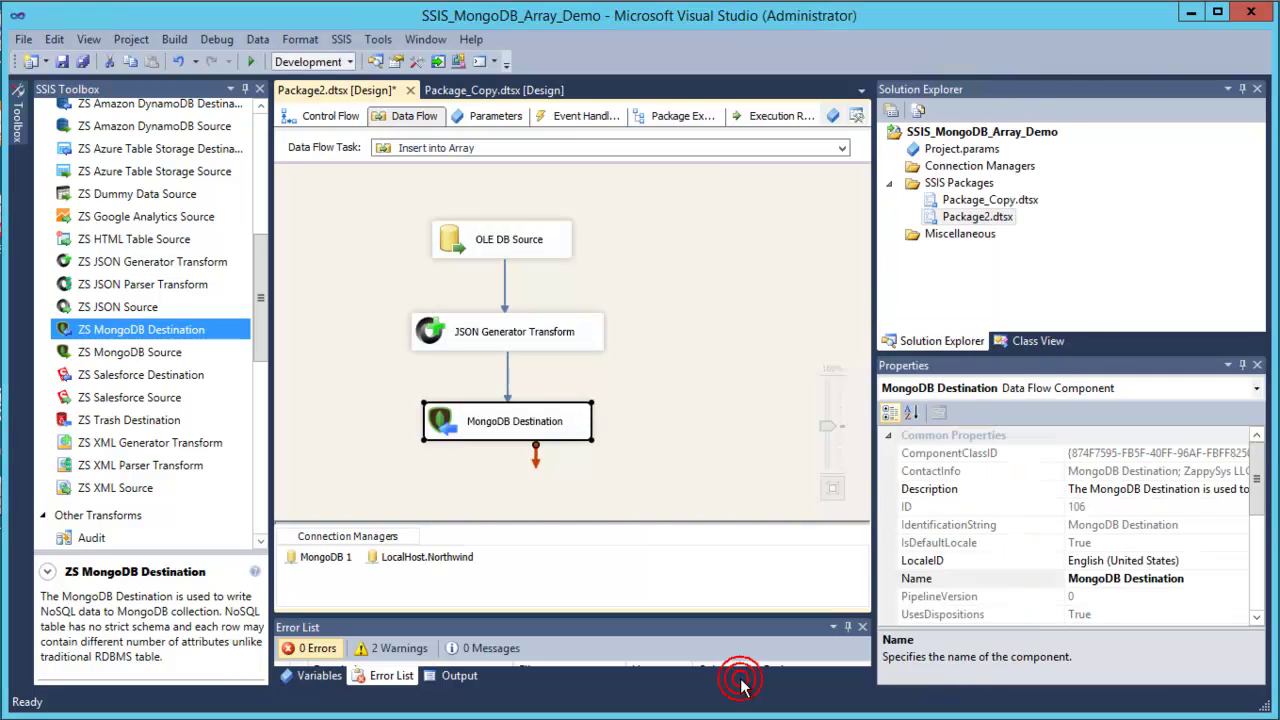
click(58, 60)
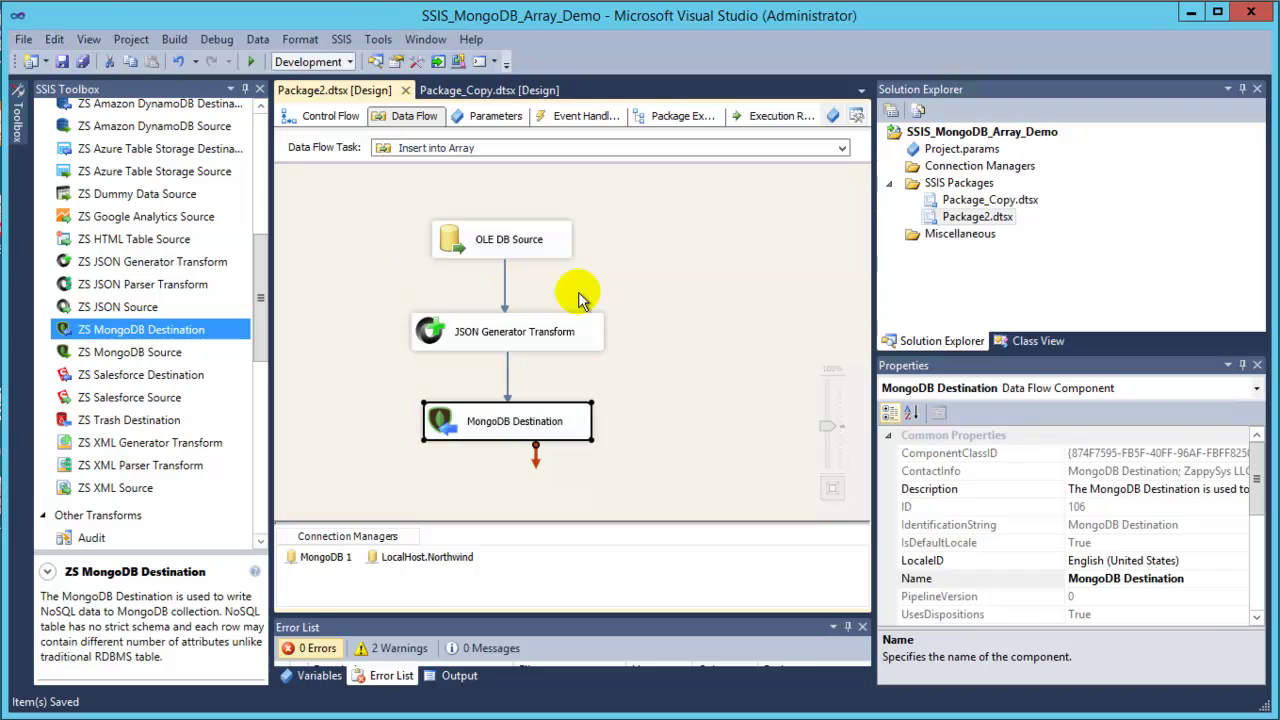
right_click(778, 285)
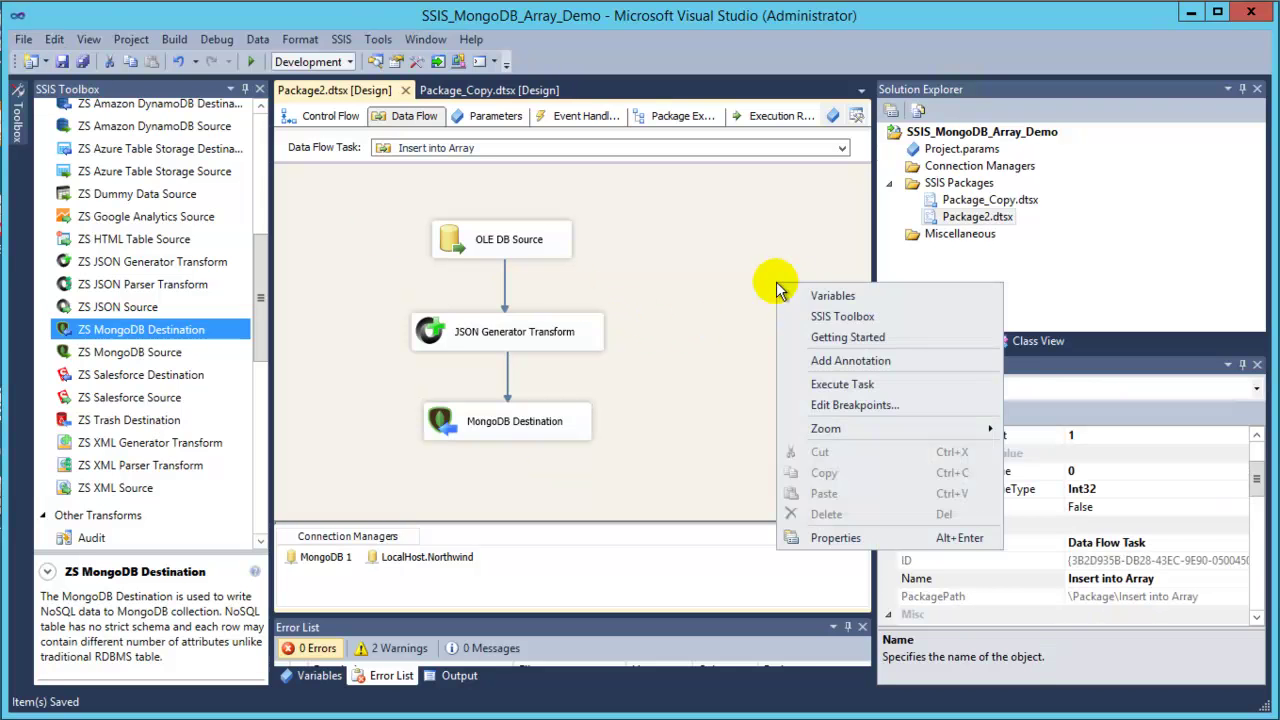
click(862, 385)
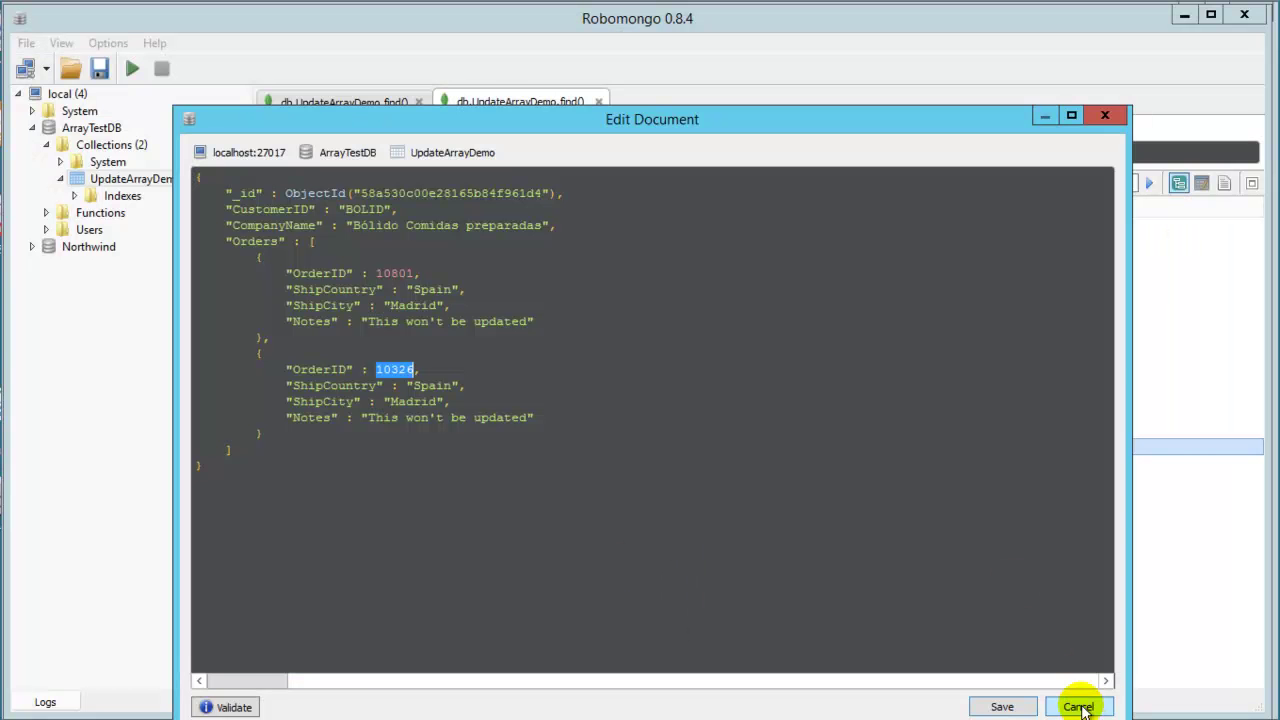
Close the Edit Document dialog unchanged and collapse the expanded order entries in the results.
click(1078, 707)
click(300, 430)
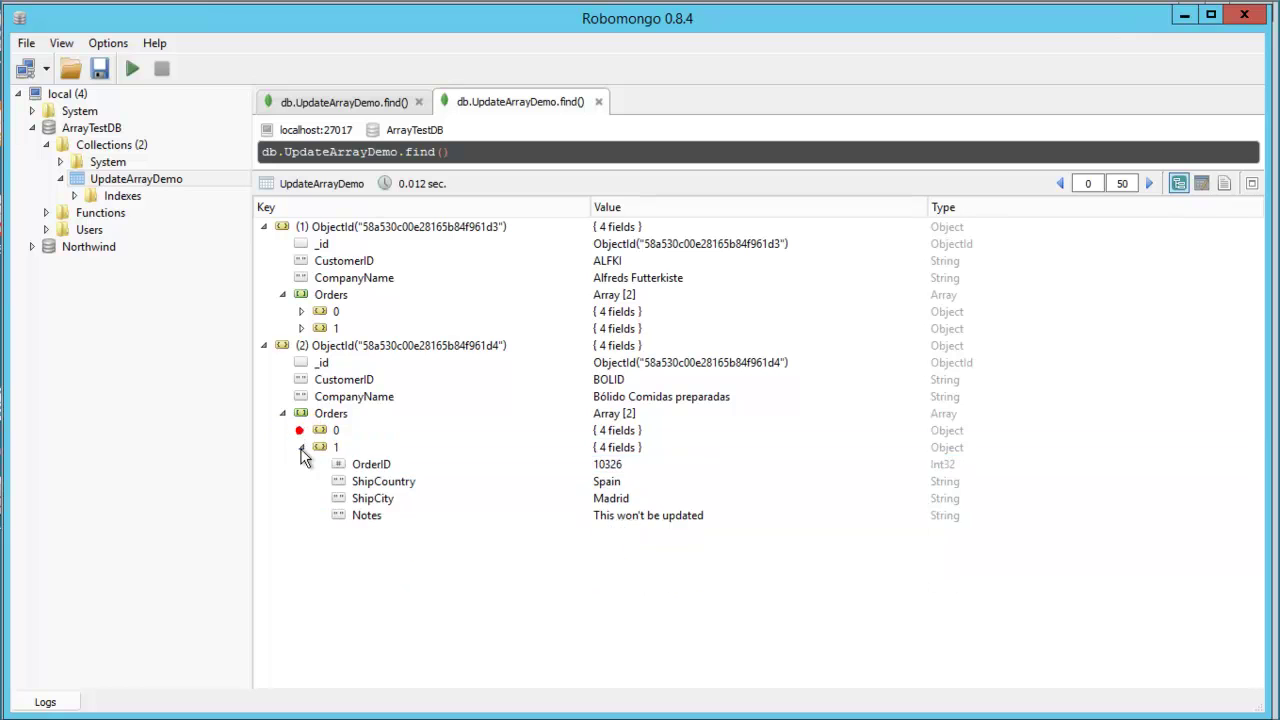
click(300, 447)
click(372, 449)
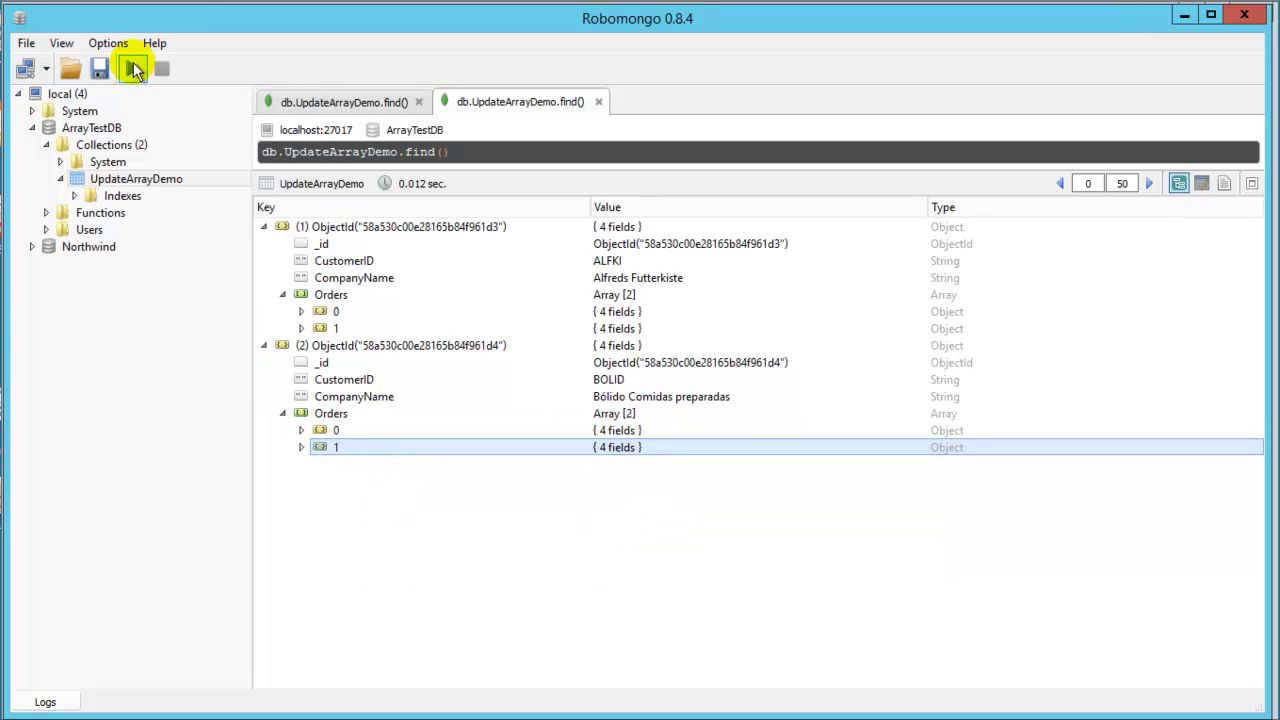
Re-run the find query and expand the second document's third order, 10970, shipped to Madrid, Spain.
click(133, 68)
click(264, 243)
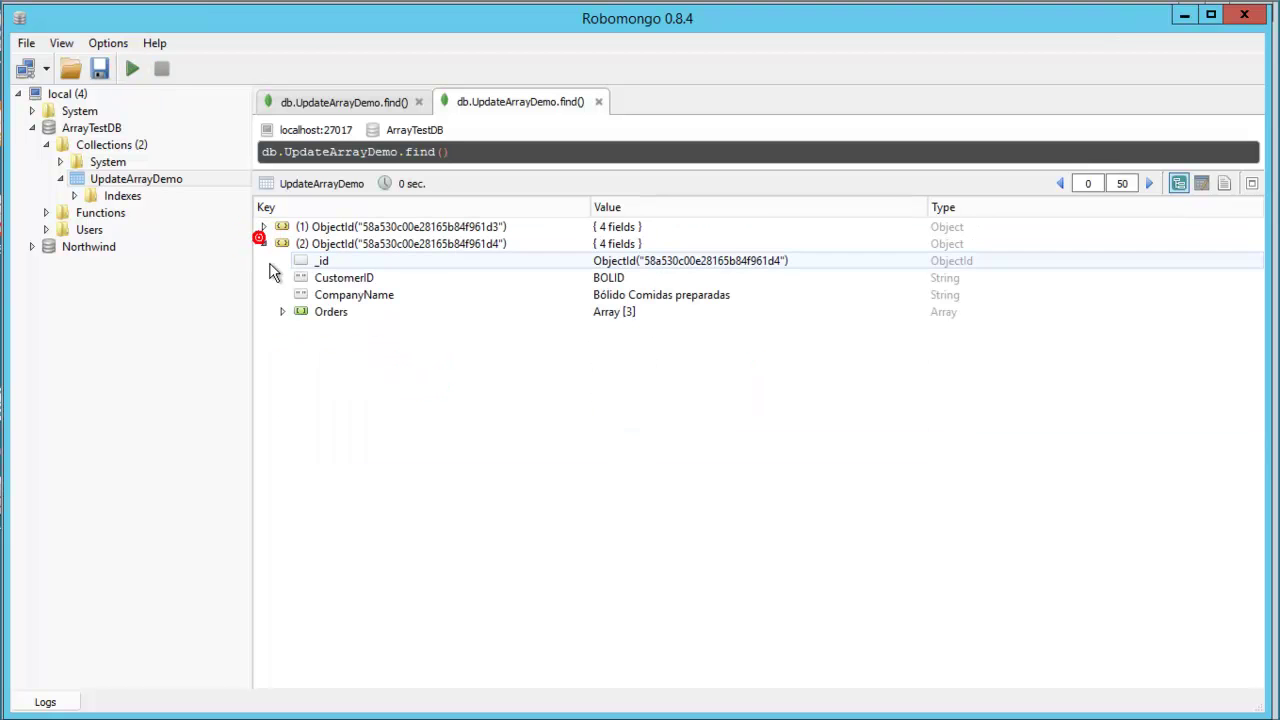
click(281, 311)
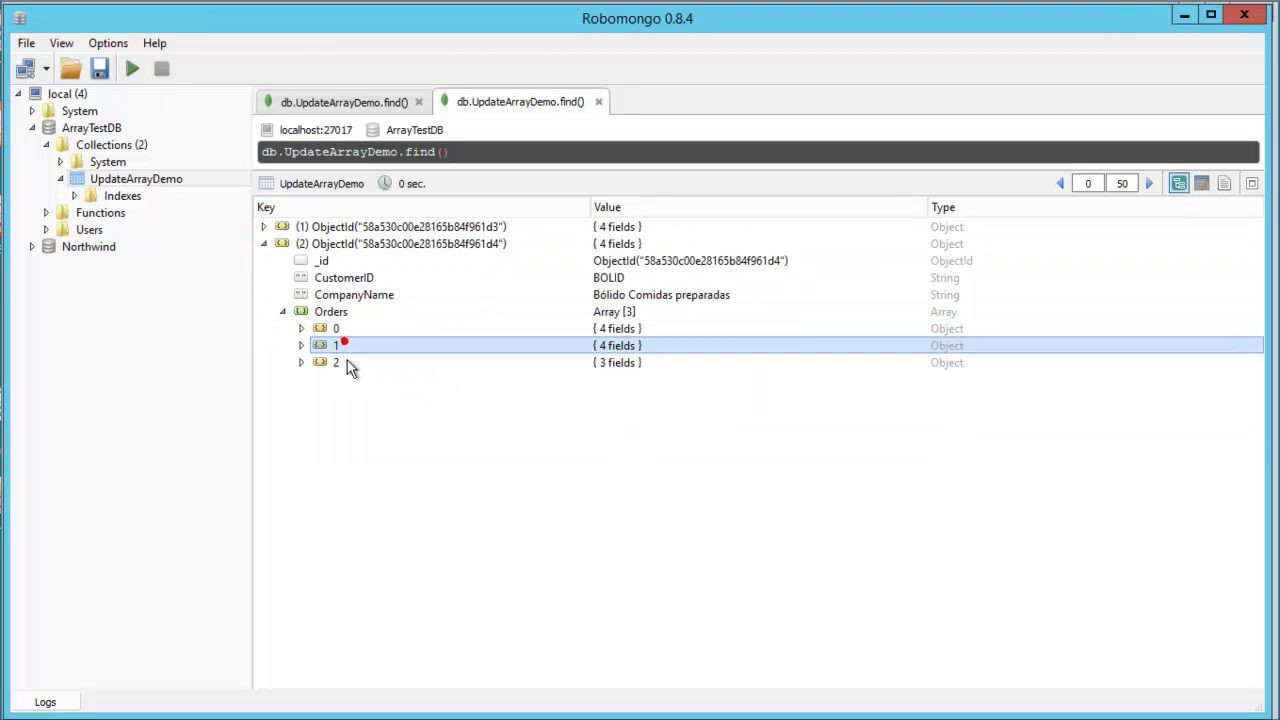
click(346, 361)
double_click(423, 366)
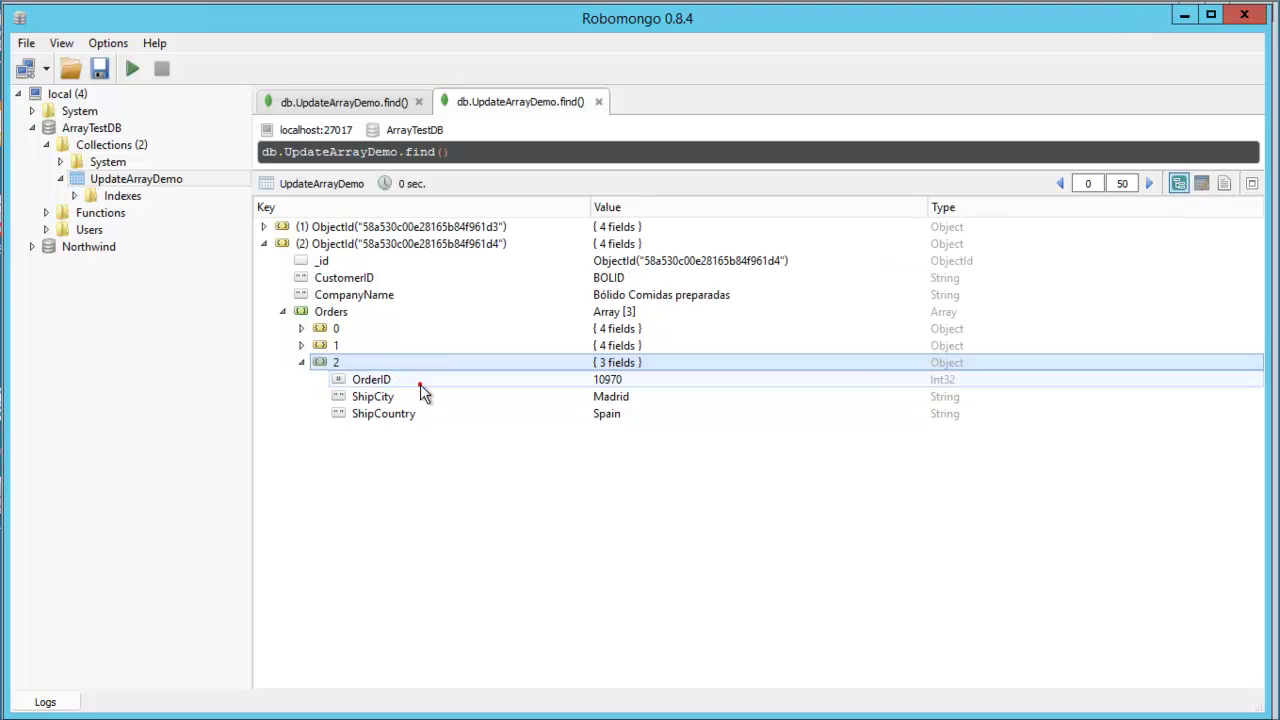
click(420, 380)
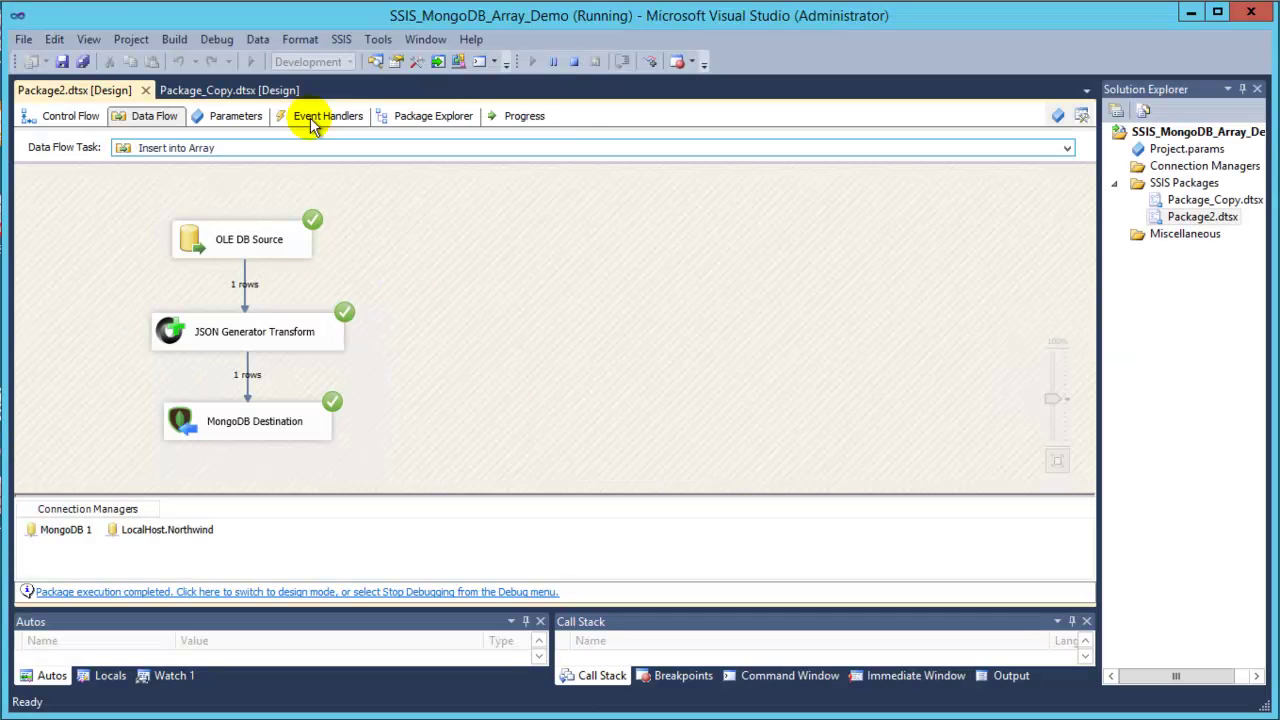
Execute the full Package2.dtsx through all four control-flow tasks, then stop debugging.
click(570, 62)
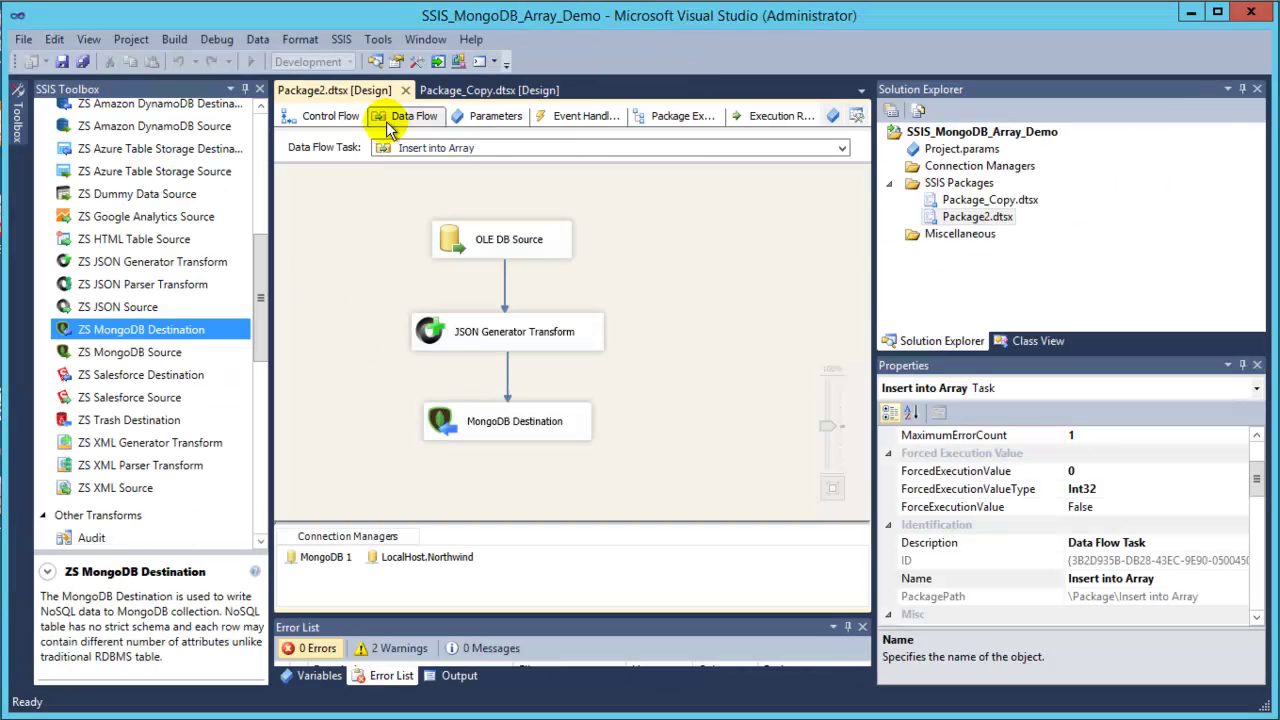
right_click(985, 216)
click(1041, 256)
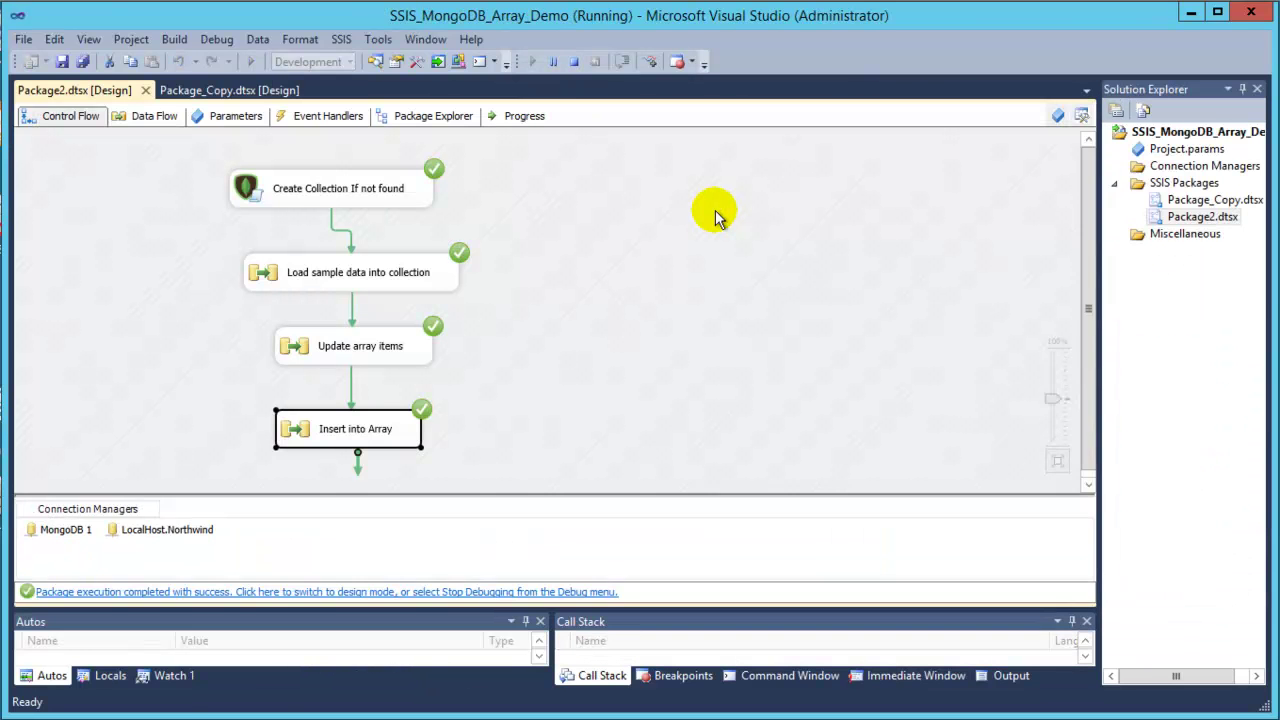
click(574, 61)
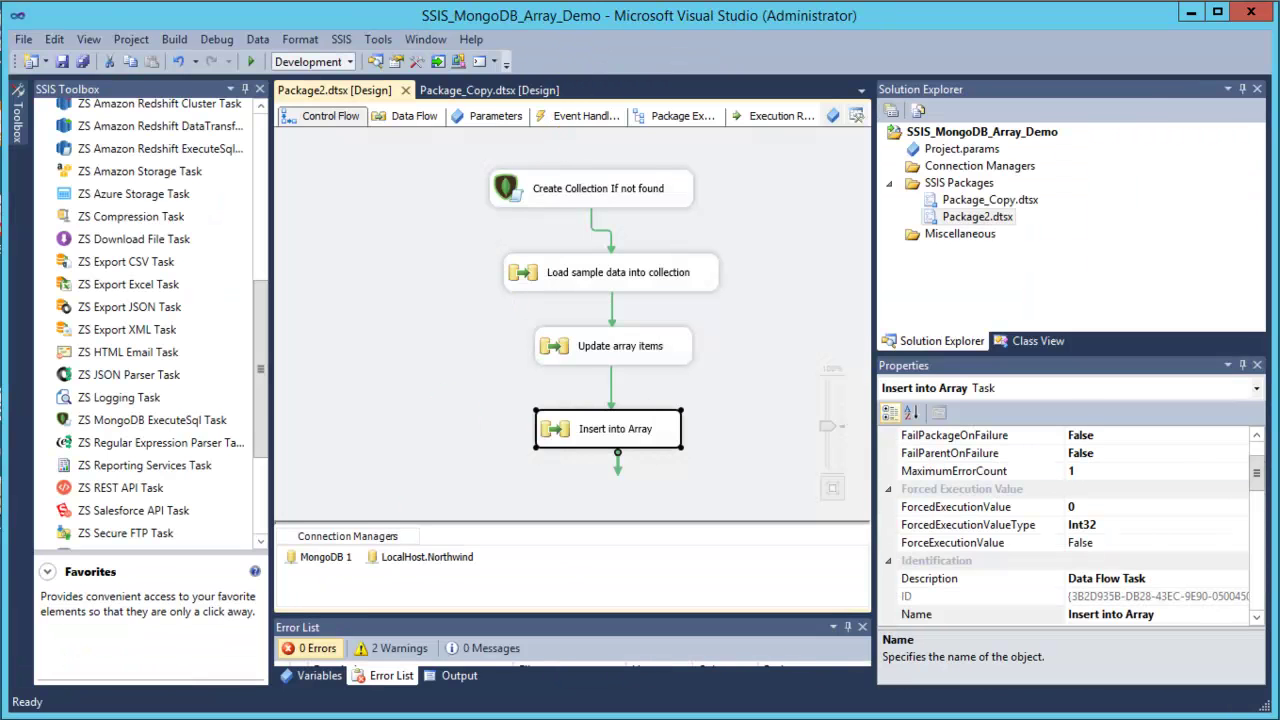